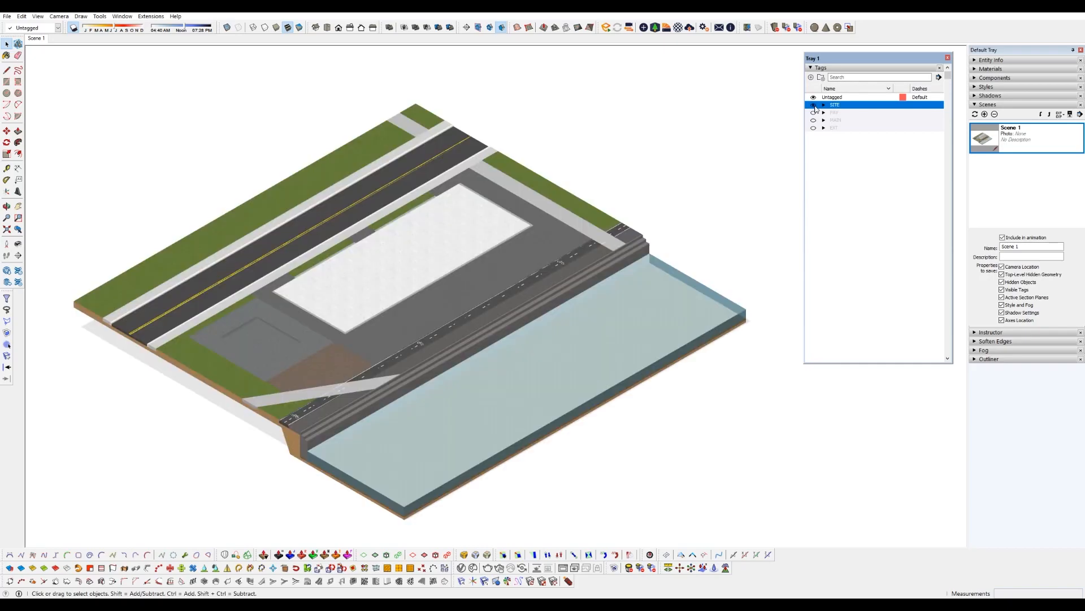
Make the PAV, MAIN and EXT tag folders visible in the model
{"action": "left_click", "coordinate": [814, 112]}
{"action": "left_click", "coordinate": [814, 120]}
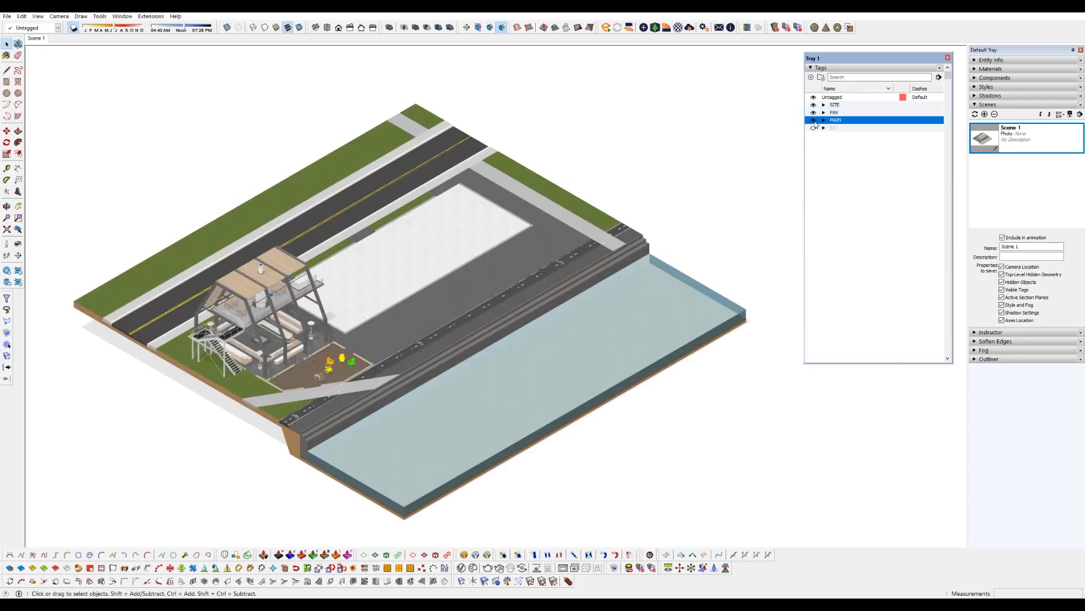
{"action": "left_click", "coordinate": [814, 128]}
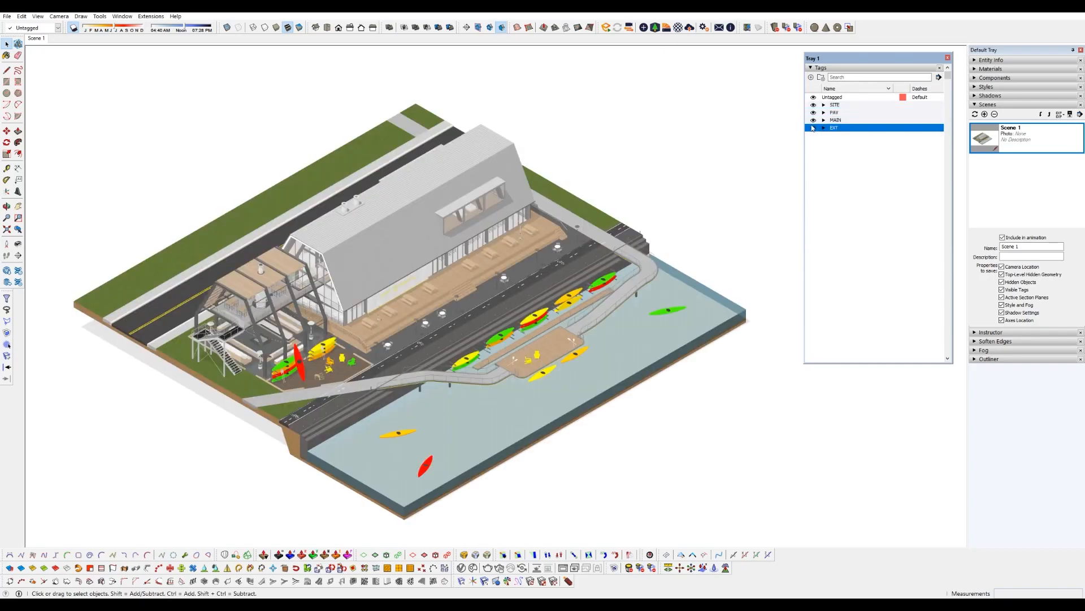
Hide the EXT, MAIN and PAV tag folders and expand the SITE folder, leaving its contents visible
{"action": "left_click", "coordinate": [814, 128]}
{"action": "left_click", "coordinate": [814, 120]}
{"action": "left_click", "coordinate": [814, 113]}
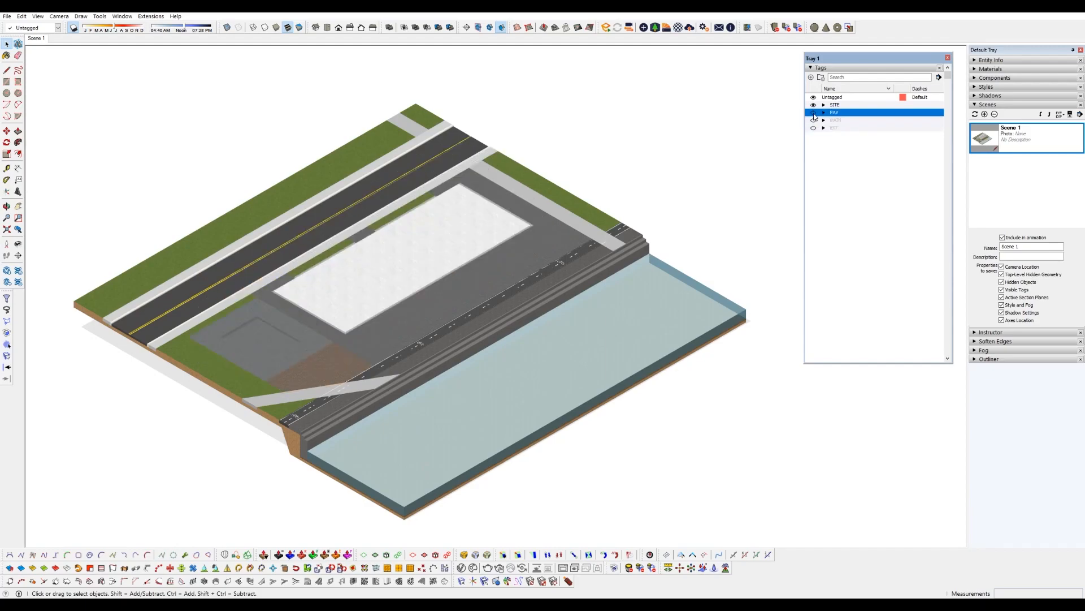
{"action": "left_click", "coordinate": [814, 104]}
{"action": "left_click", "coordinate": [824, 106]}
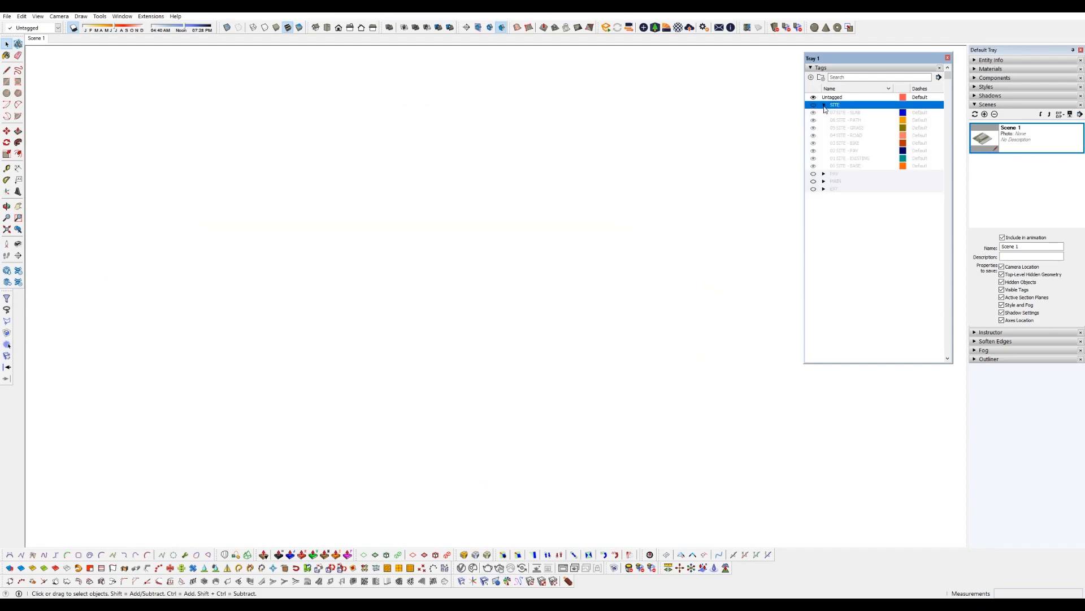
{"action": "left_click", "coordinate": [814, 106]}
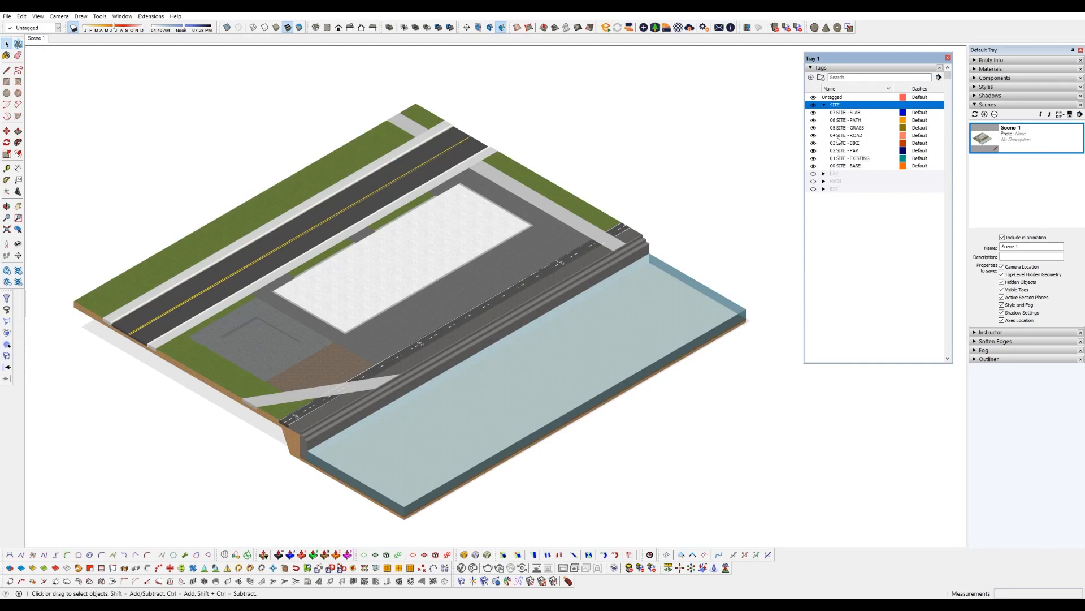
Hide the SITE tags from 07 SITE - SLAB through 01 SITE - EXISTING, leaving only 00 SITE - BASE on
{"action": "left_click", "coordinate": [843, 114]}
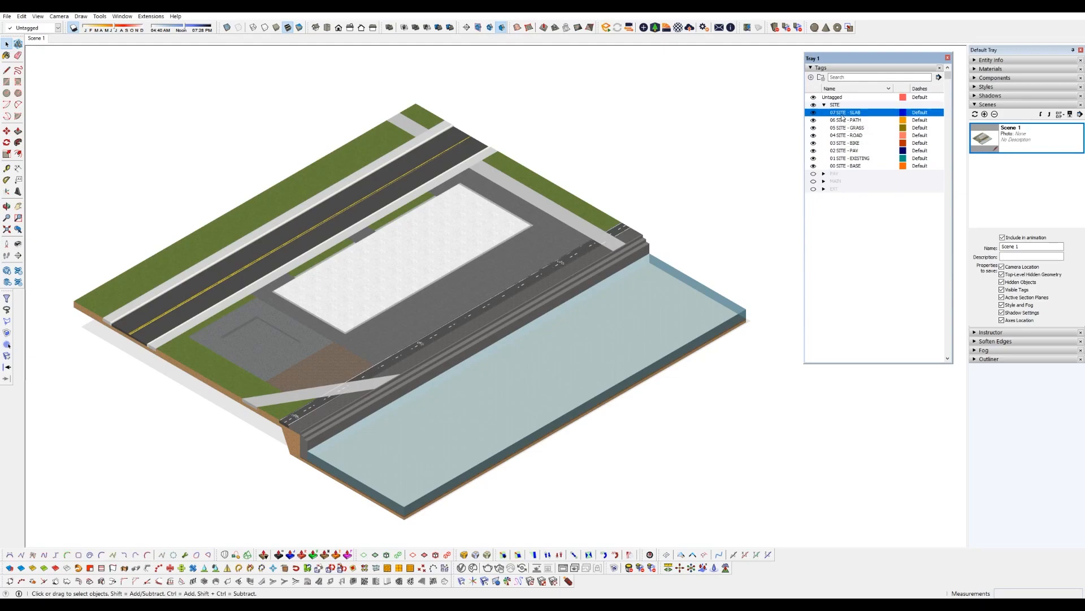
{"action": "left_click", "coordinate": [832, 160], "text": "shift"}
{"action": "left_click", "coordinate": [814, 160]}
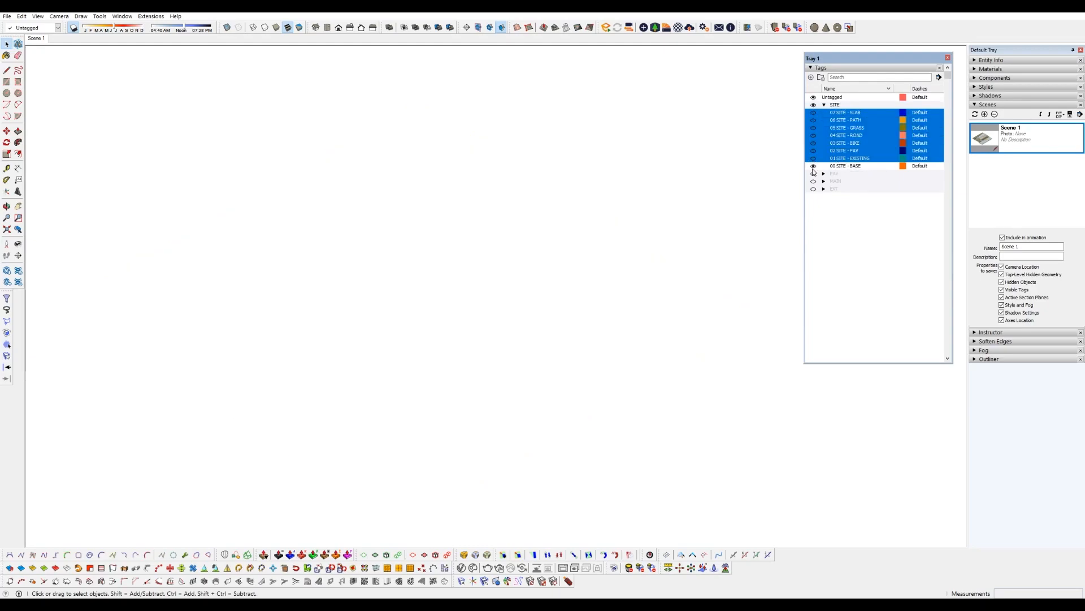
{"action": "left_click", "coordinate": [843, 166]}
Show the SITE tags one by one in numerical order, from 01 SITE - EXISTING up to 07 SITE - SLAB
{"action": "left_click", "coordinate": [835, 159]}
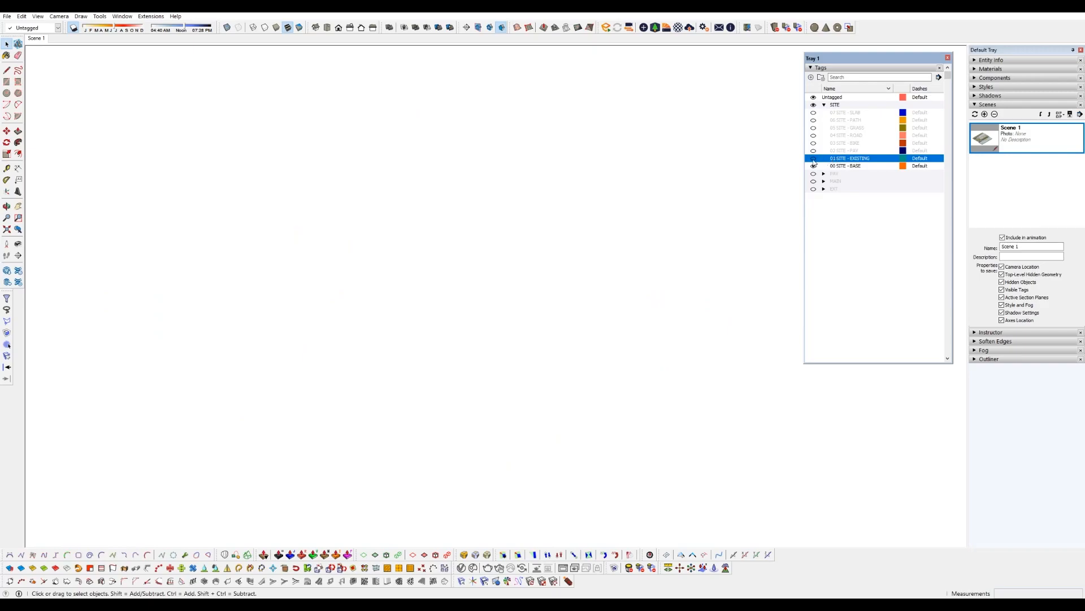
{"action": "left_click", "coordinate": [814, 160]}
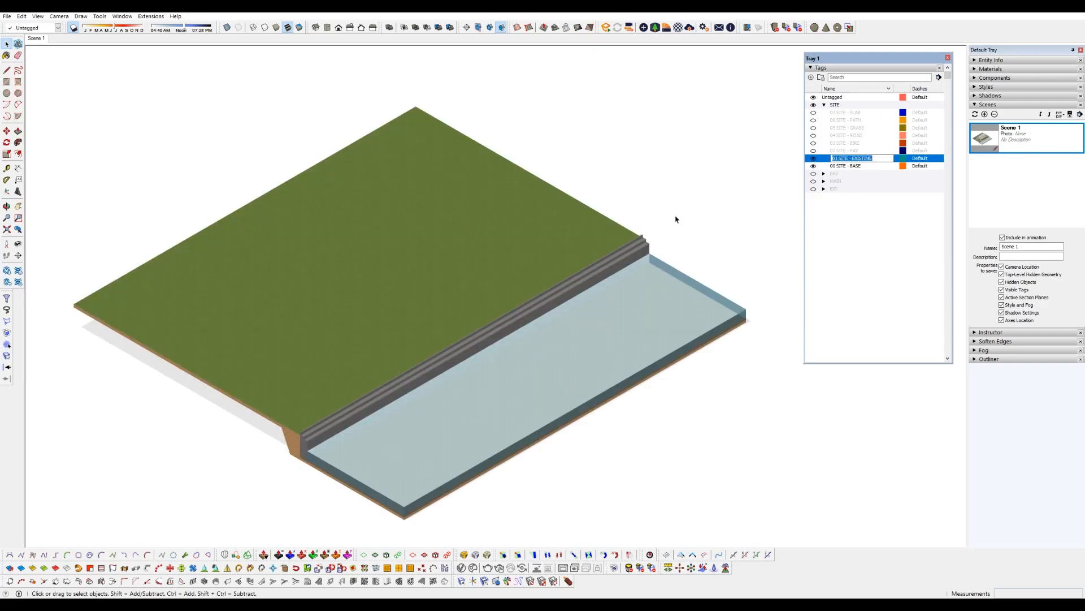
{"action": "left_click", "coordinate": [815, 152]}
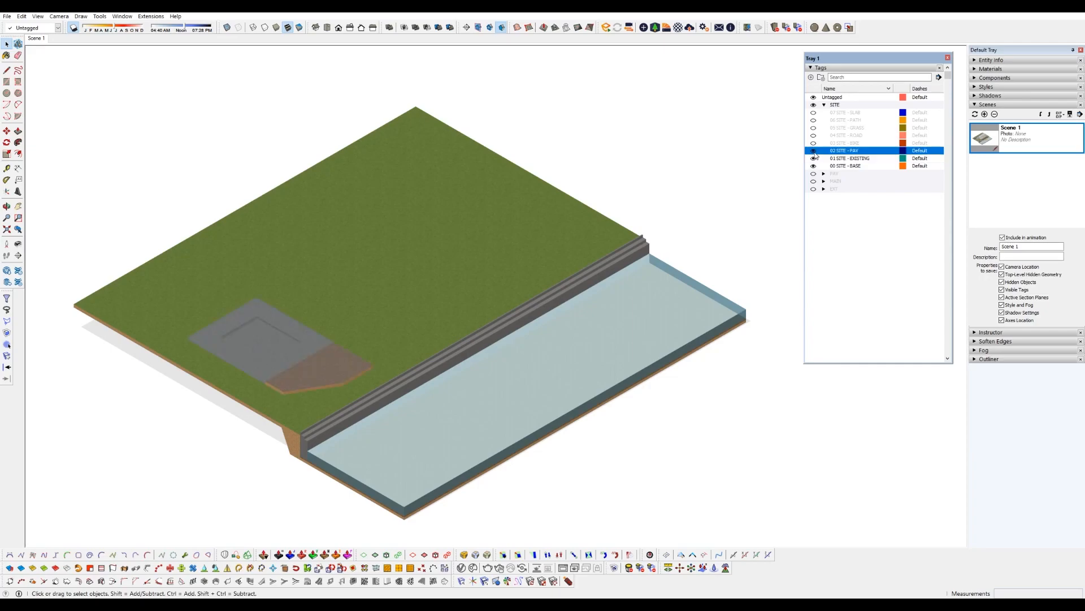
{"action": "left_click", "coordinate": [814, 144]}
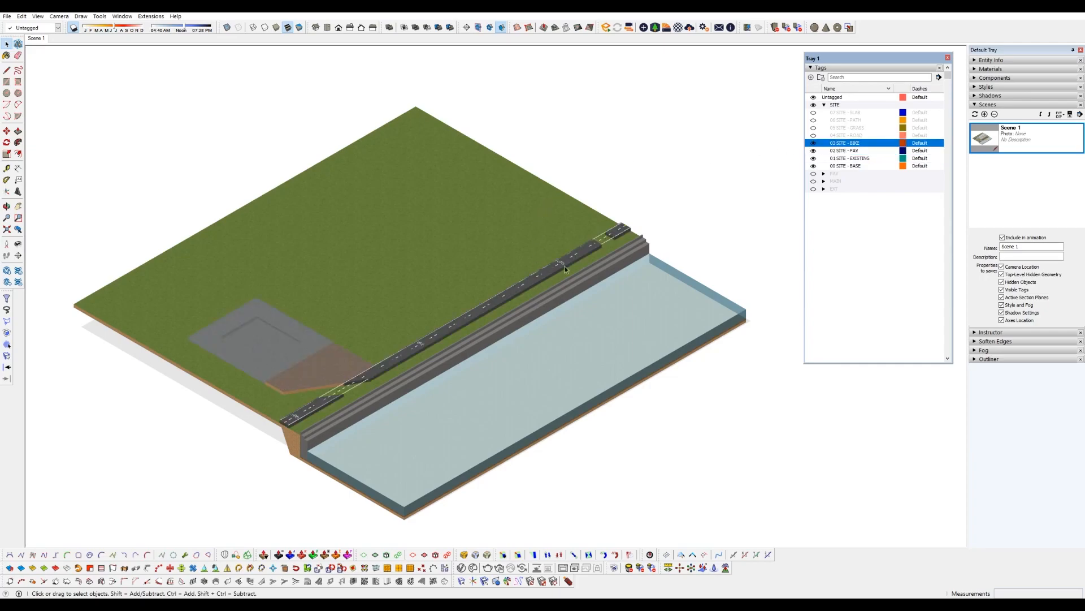
{"action": "left_click", "coordinate": [814, 135]}
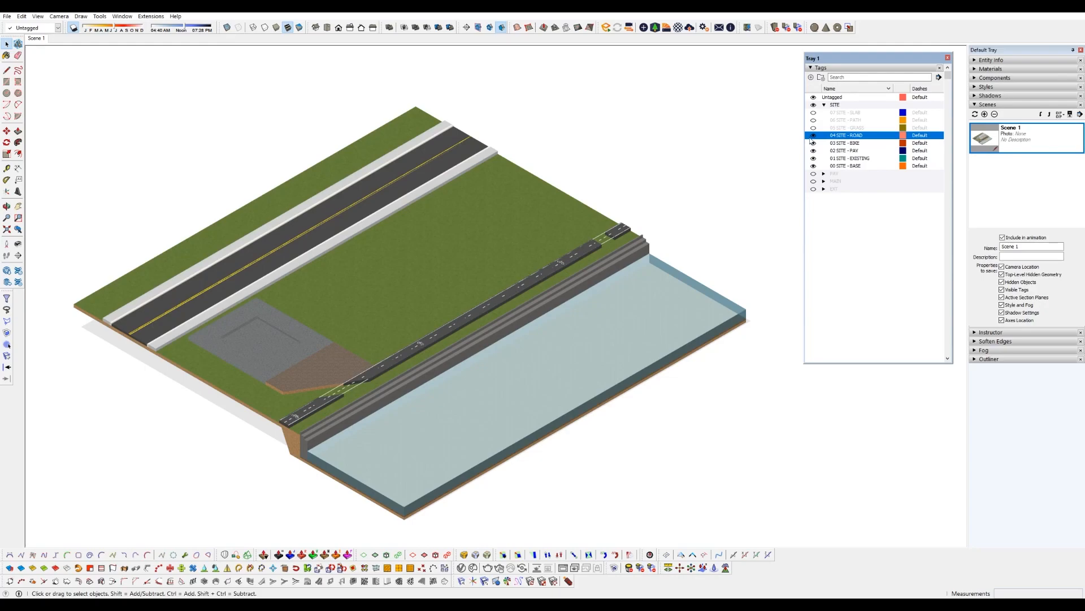
{"action": "left_click", "coordinate": [814, 128]}
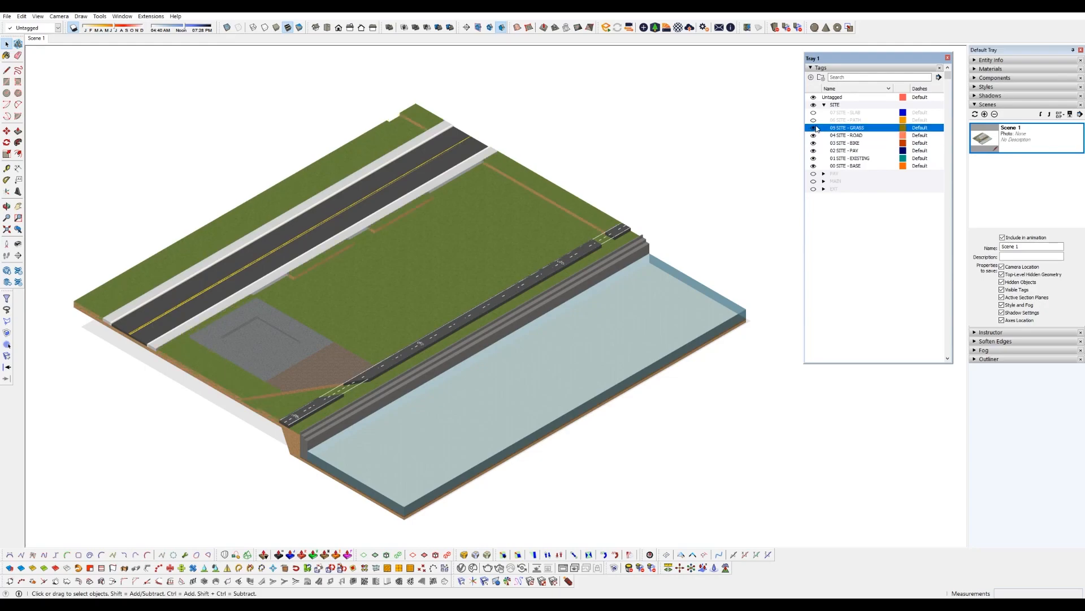
{"action": "left_click", "coordinate": [814, 120]}
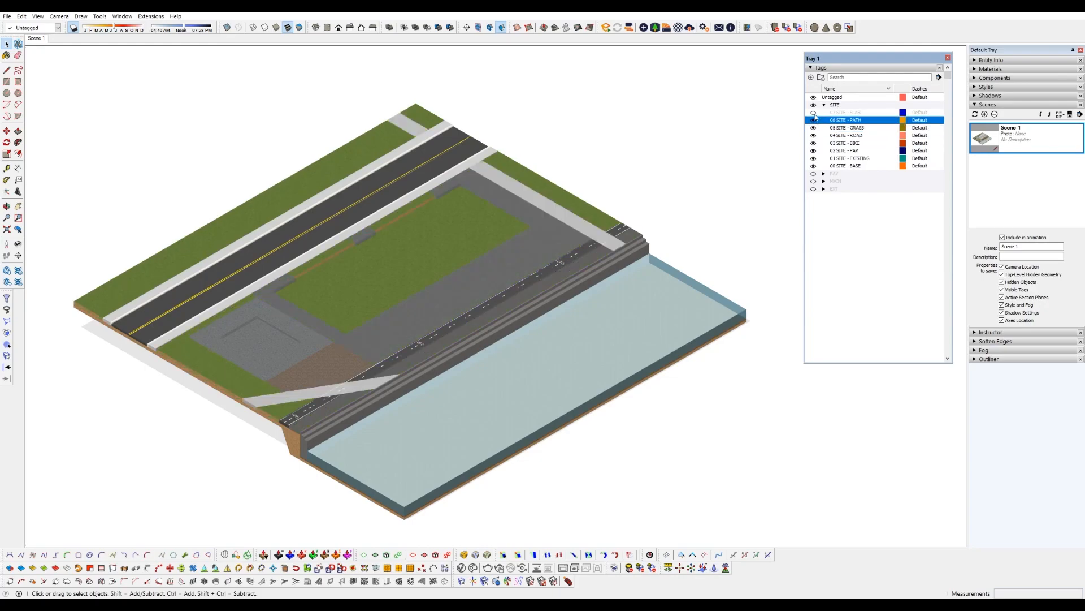
{"action": "left_click", "coordinate": [814, 113]}
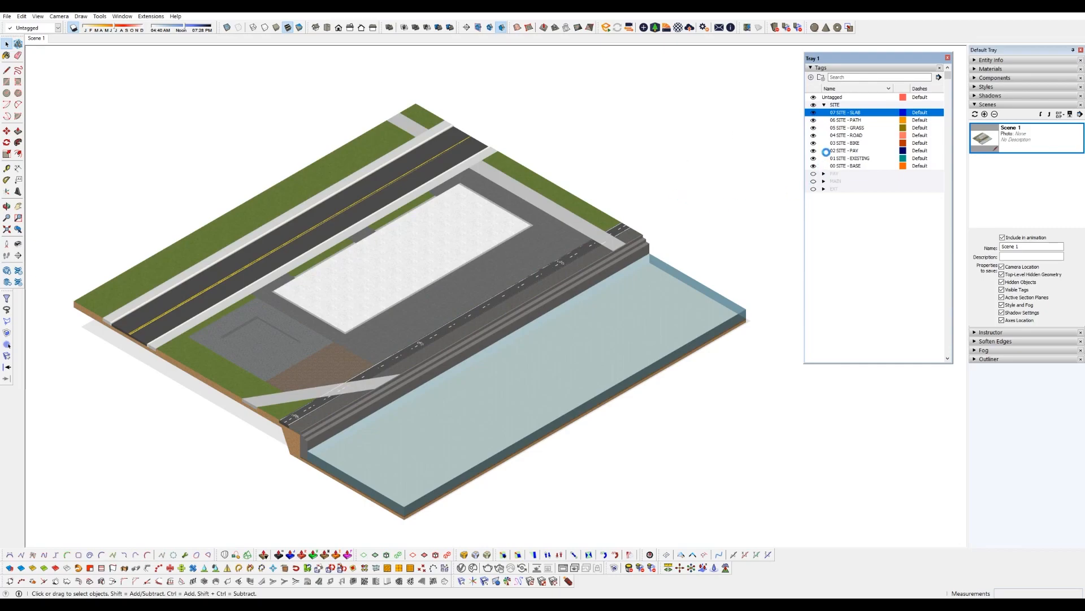
Collapse the SITE tag folder and show the MAIN, PAV and EXT folders with it
{"action": "left_click", "coordinate": [824, 105]}
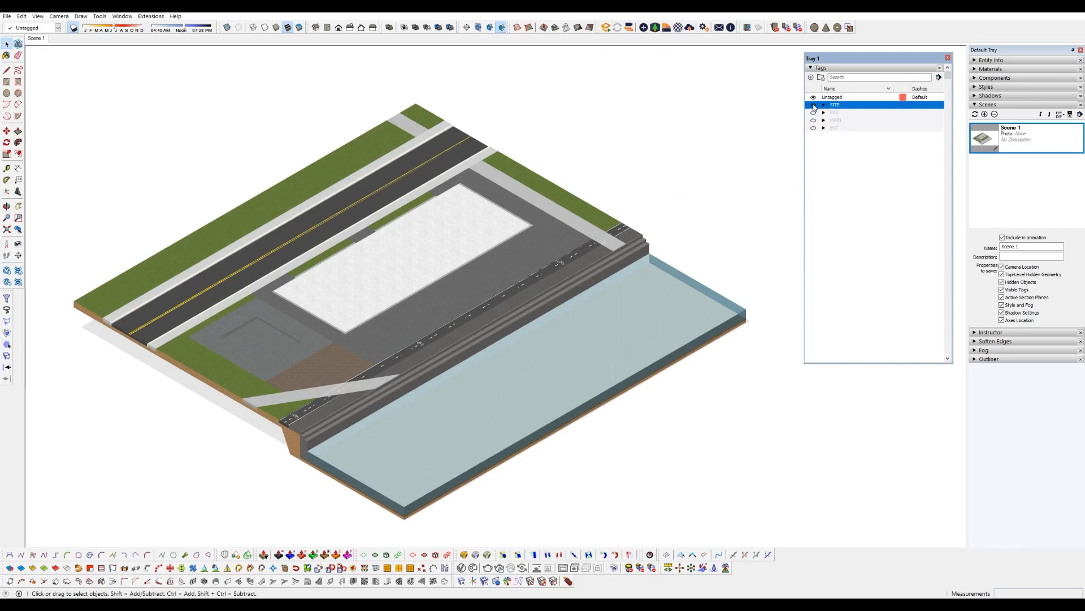
{"action": "left_click", "coordinate": [814, 106]}
{"action": "left_click", "coordinate": [814, 107]}
{"action": "left_click", "coordinate": [814, 120]}
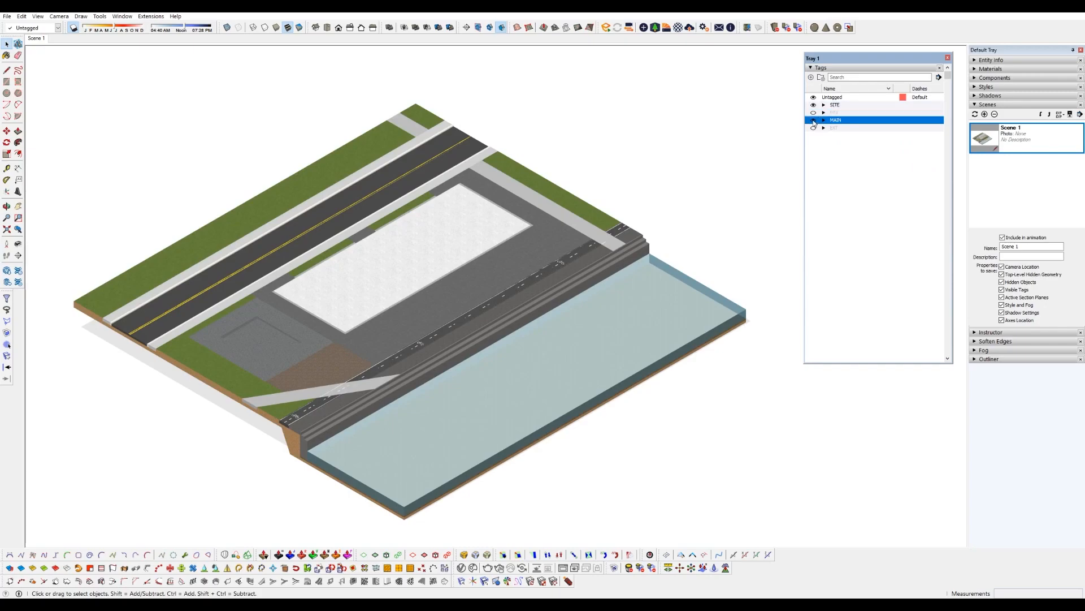
{"action": "left_click", "coordinate": [814, 113]}
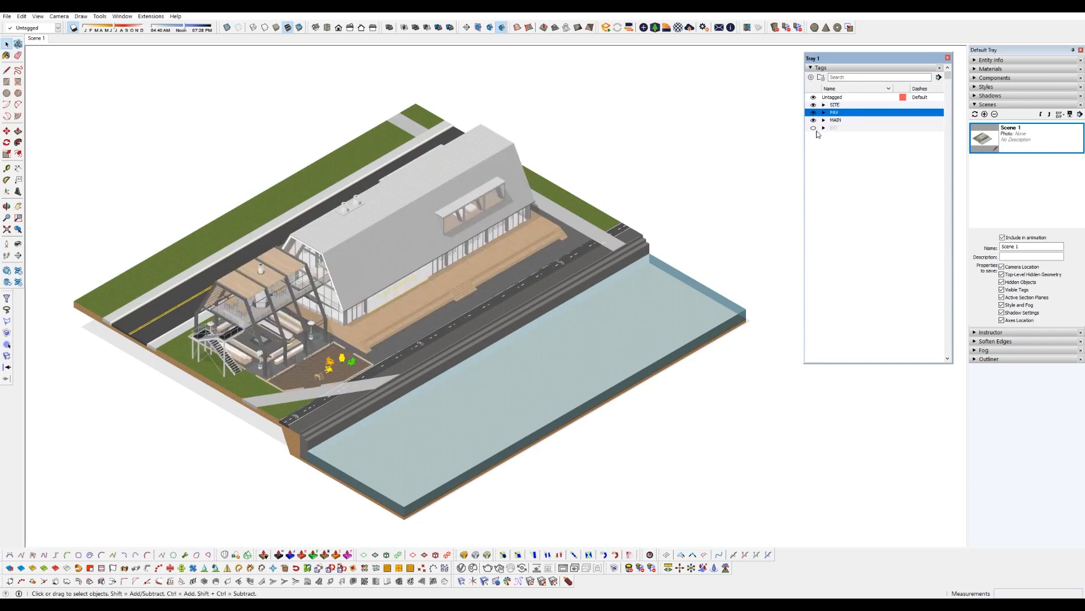
{"action": "left_click", "coordinate": [814, 127]}
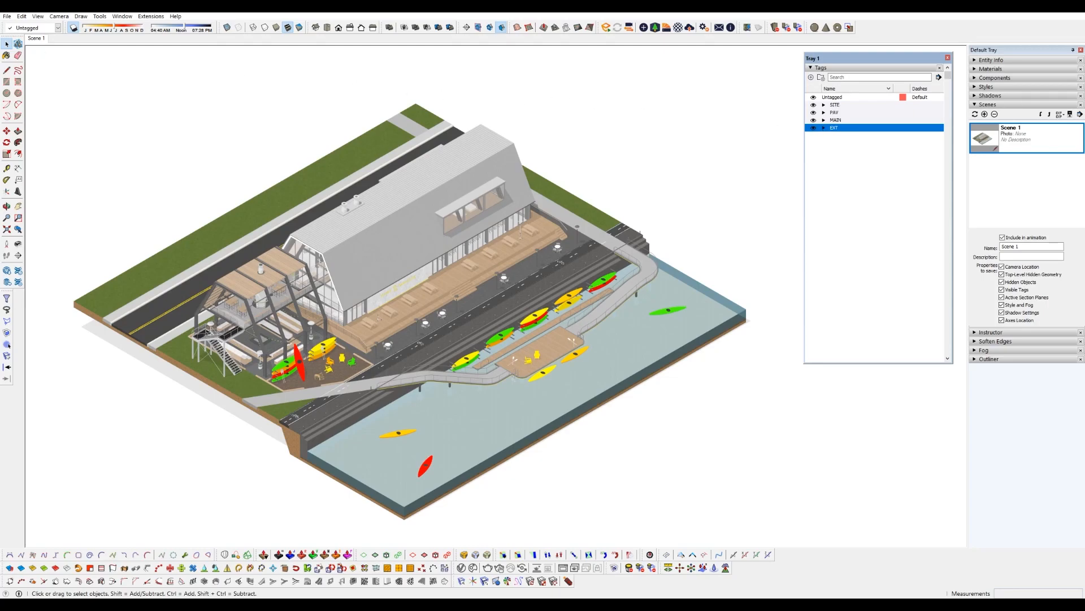
Expand the MAIN tag folder and isolate the main building by hiding the PAV, SITE and EXT folders
{"action": "left_click", "coordinate": [824, 120]}
{"action": "left_click", "coordinate": [814, 112]}
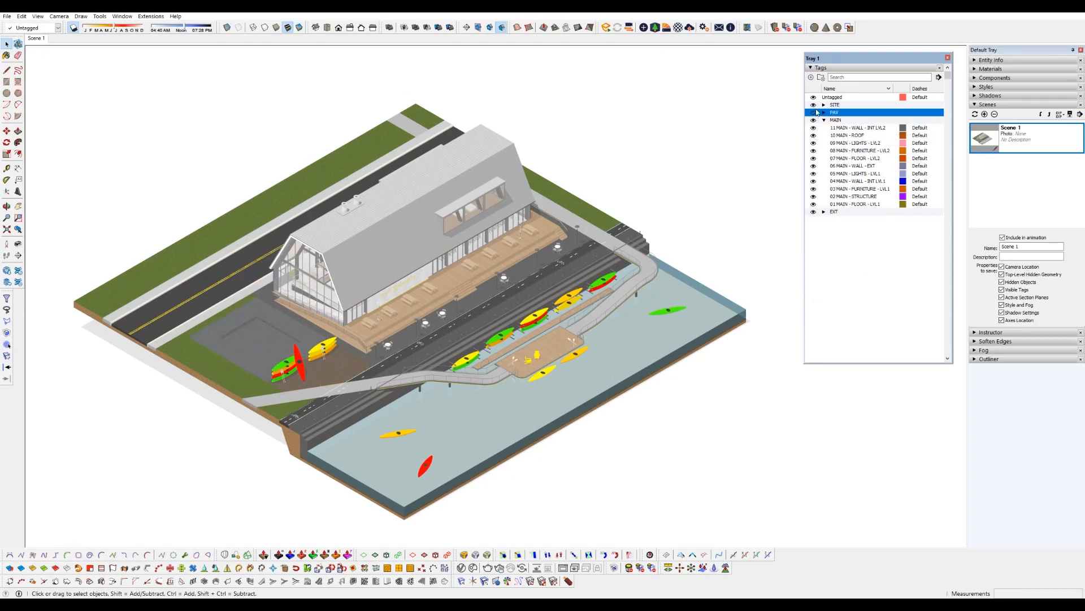
{"action": "left_click", "coordinate": [817, 105]}
{"action": "left_click", "coordinate": [814, 212]}
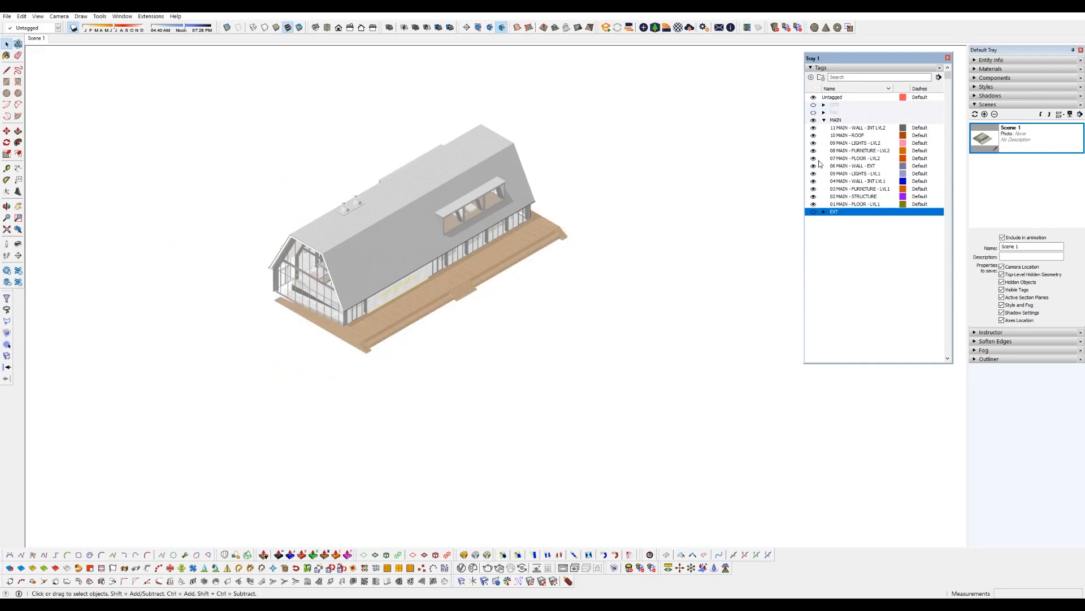
Hide the MAIN tags from 02 STRUCTURE through 11 WALL - INT LVL2 and show the SITE folder again
{"action": "left_click", "coordinate": [847, 196]}
{"action": "left_click", "coordinate": [857, 128], "text": "shift"}
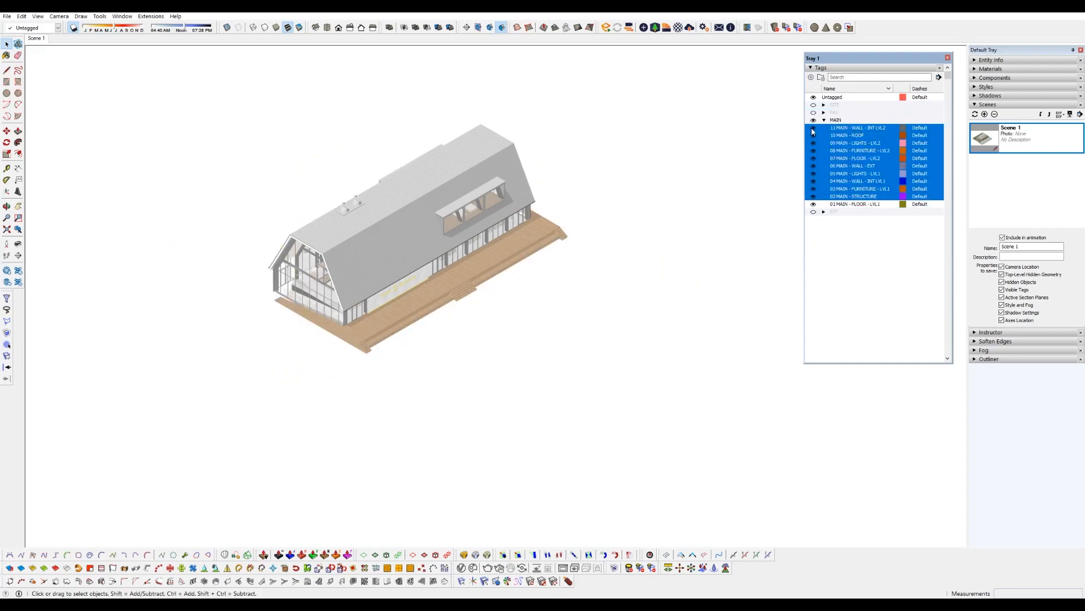
{"action": "left_click", "coordinate": [813, 128]}
{"action": "left_click", "coordinate": [848, 205]}
{"action": "left_click", "coordinate": [813, 105]}
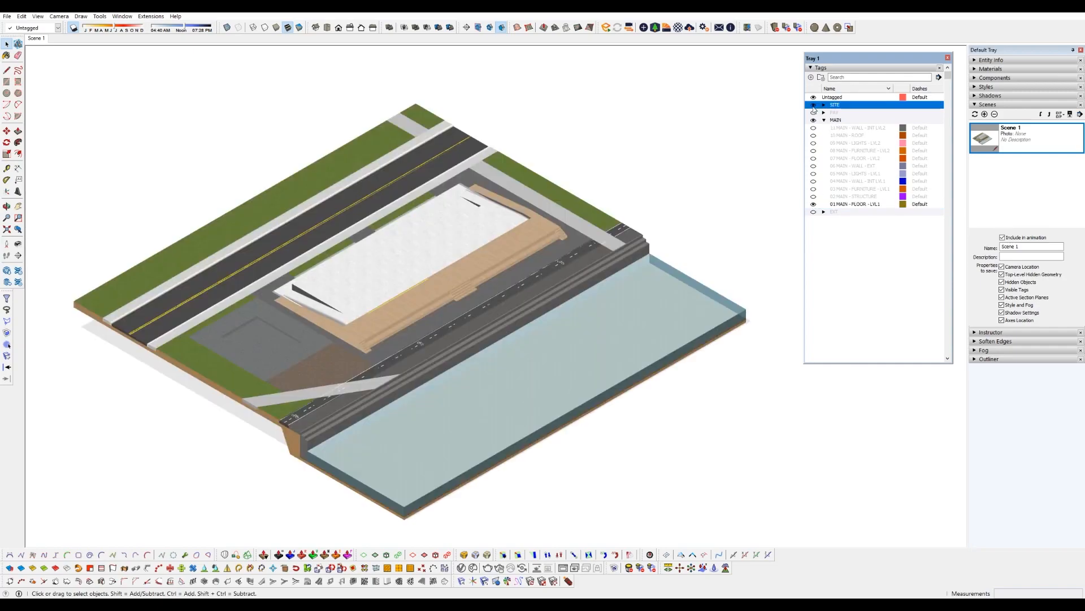
Show the MAIN tags one by one in numerical order, from 02 STRUCTURE up to 11 WALL - INT LVL2
{"action": "left_click", "coordinate": [814, 197]}
{"action": "left_click", "coordinate": [814, 189]}
{"action": "left_click", "coordinate": [813, 180]}
{"action": "left_click", "coordinate": [814, 173]}
{"action": "left_click", "coordinate": [814, 166]}
{"action": "left_click", "coordinate": [813, 158]}
{"action": "left_click", "coordinate": [814, 150]}
{"action": "left_click", "coordinate": [814, 143]}
{"action": "left_click", "coordinate": [814, 135]}
{"action": "left_click", "coordinate": [814, 127]}
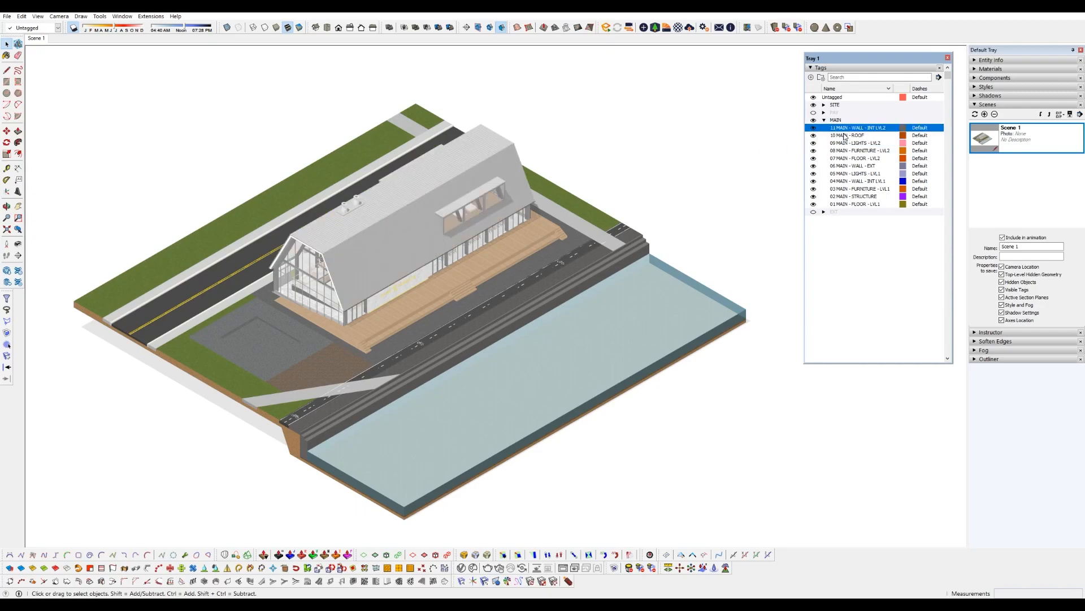
Collapse the MAIN tag folder, show the PAV folder and review the tags it contains
{"action": "left_click", "coordinate": [8, 16]}
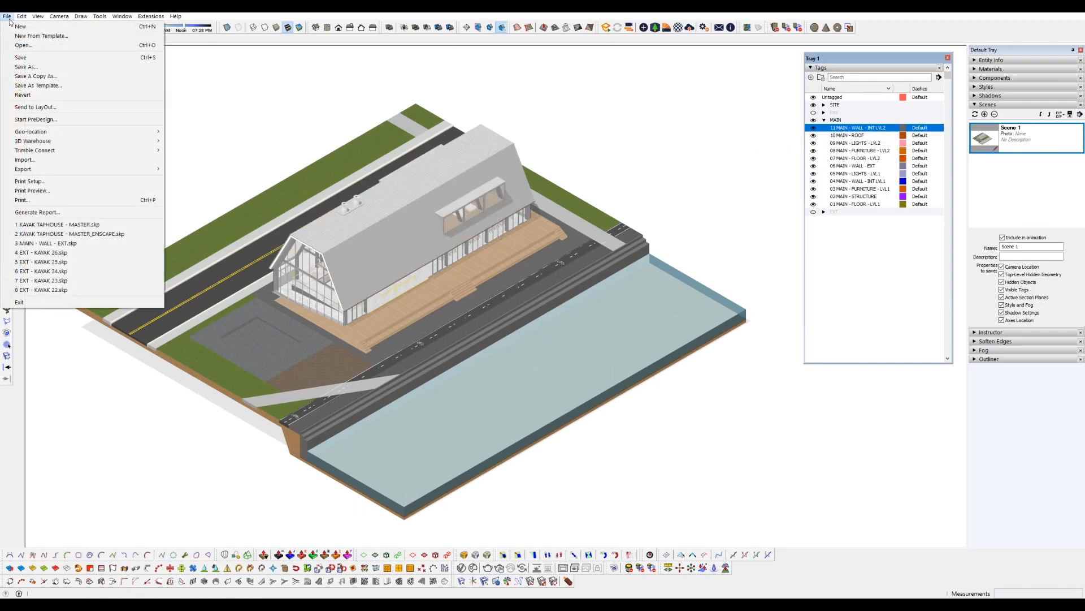
{"action": "left_click", "coordinate": [824, 120]}
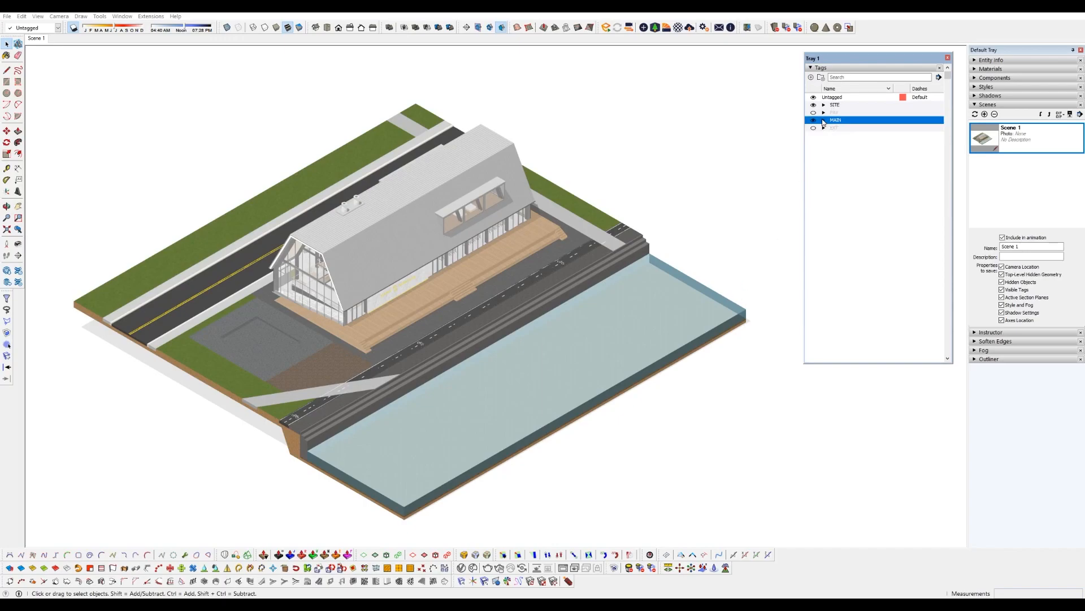
{"action": "left_click", "coordinate": [813, 113]}
{"action": "left_click", "coordinate": [824, 112]}
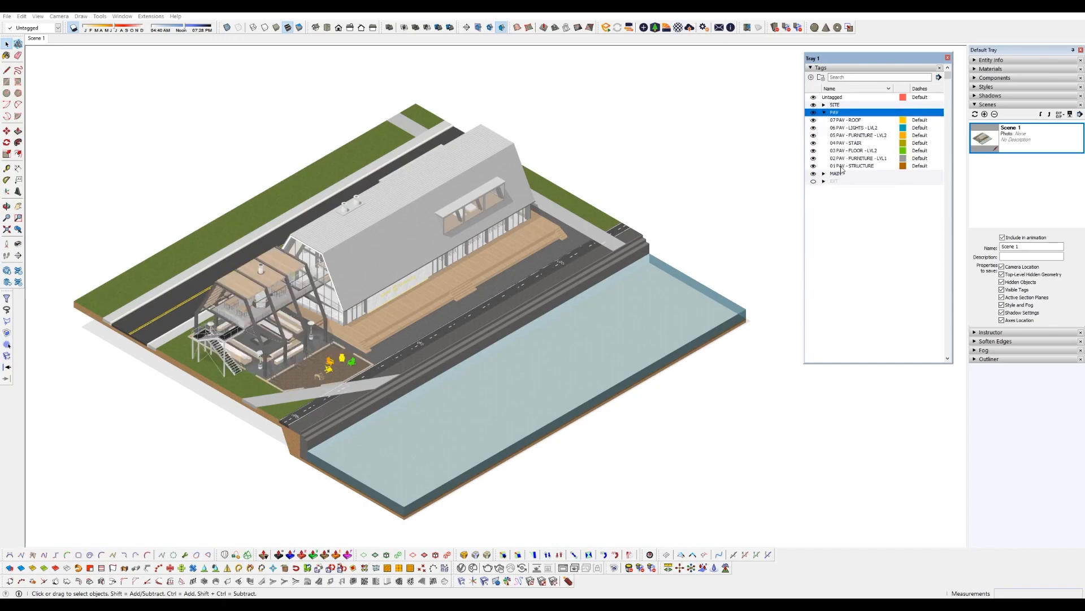
{"action": "left_click", "coordinate": [824, 112]}
Show the EXT tag folder and check what its 01 EXT - FURNITURE - 1 and 04 EXT - KAYAKS tags control
{"action": "left_click", "coordinate": [814, 128]}
{"action": "left_click", "coordinate": [823, 127]}
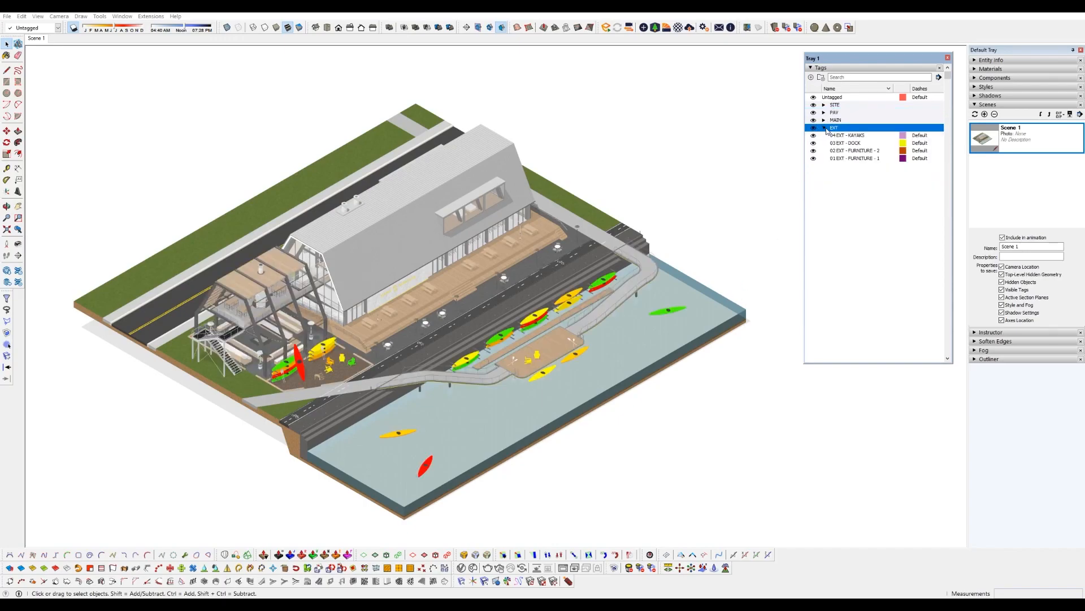
{"action": "double_click", "coordinate": [813, 158]}
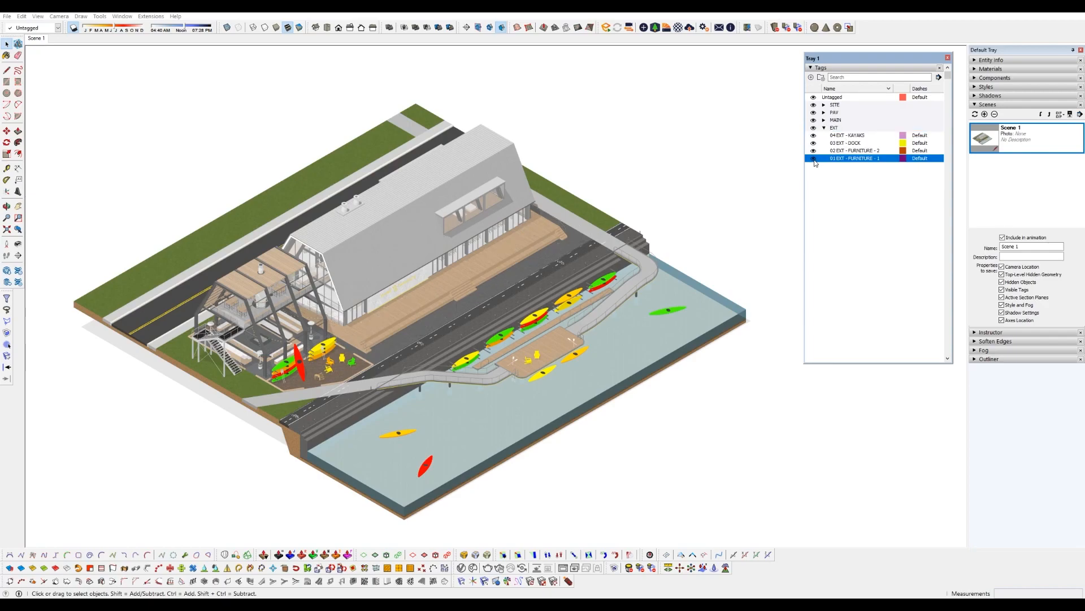
{"action": "left_click", "coordinate": [814, 135]}
{"action": "left_click", "coordinate": [813, 135]}
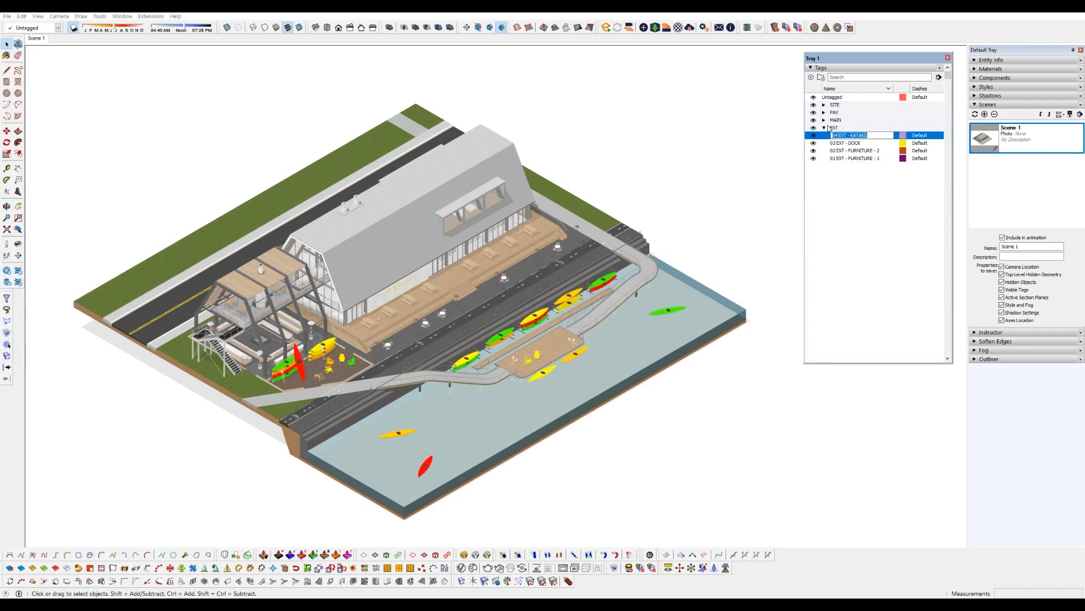
{"action": "left_click", "coordinate": [823, 128]}
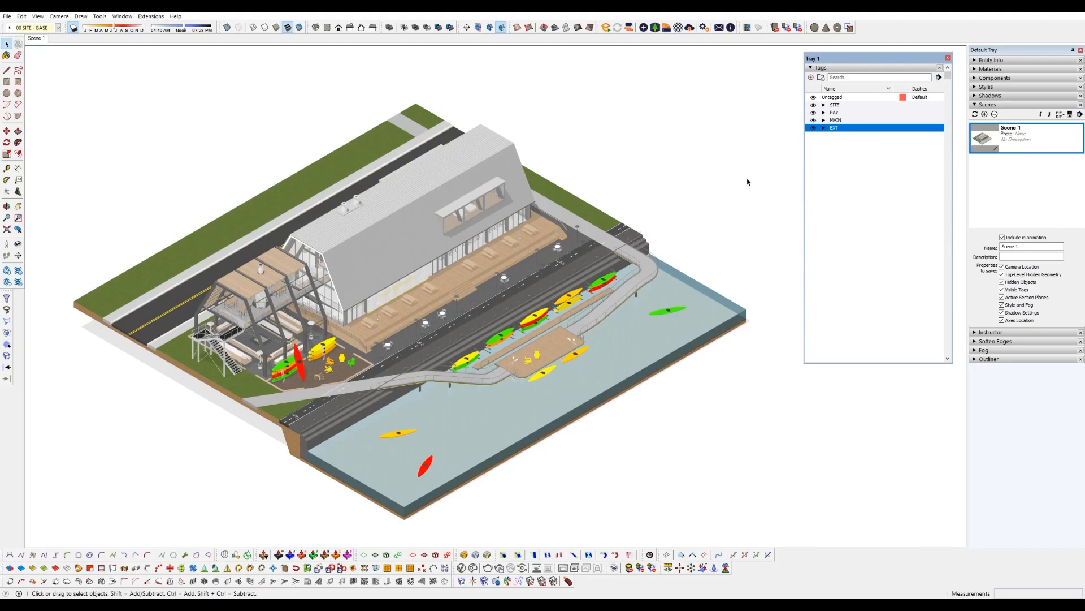
Switch to perspective and sample the ground materials beside the bike lane, including SQUARE TILES PAVING
{"action": "middle_click_drag", "start_coordinate": [317, 238], "coordinate": [317, 254]}
{"action": "key", "text": "v"}
{"action": "scroll", "coordinate": [407, 356], "scroll_direction": "up", "scroll_amount": 8}
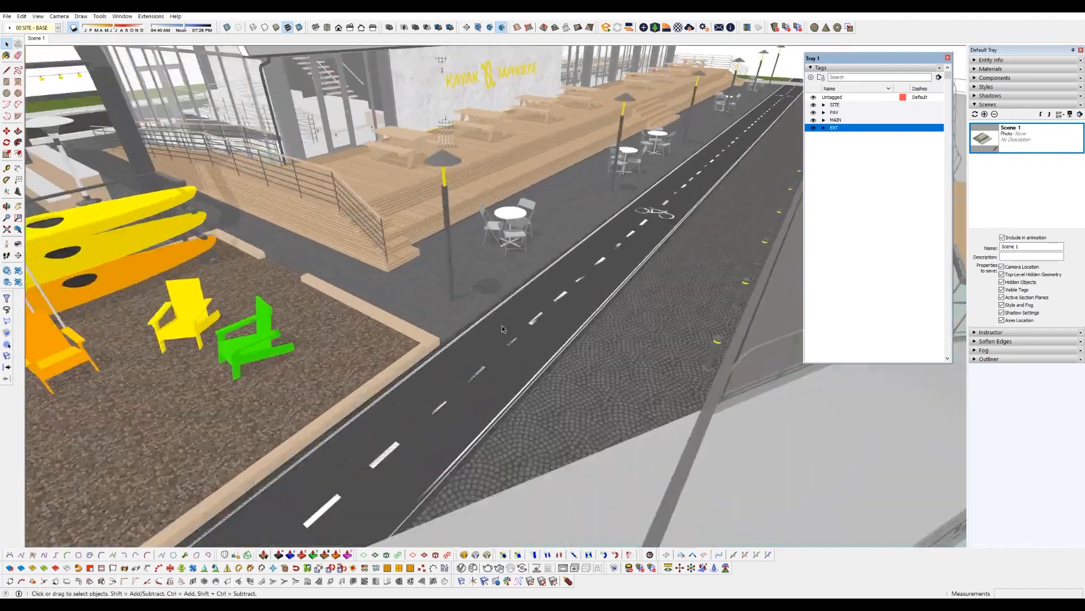
{"action": "mouse_move", "coordinate": [502, 329]}
{"action": "middle_mouse_down"}
{"action": "mouse_move", "coordinate": [594, 266]}
{"action": "mouse_move", "coordinate": [650, 257]}
{"action": "mouse_move", "coordinate": [630, 259]}
{"action": "mouse_move", "coordinate": [607, 303]}
{"action": "middle_mouse_up"}
{"action": "key", "text": "b"}
{"action": "left_click", "coordinate": [681, 277], "text": "alt"}
{"action": "left_click", "coordinate": [462, 278], "text": "alt"}
Examine the main building's dining hall interior, including its long tables, raised level and windows
{"action": "middle_click_drag", "start_coordinate": [427, 218], "coordinate": [441, 305]}
{"action": "scroll", "coordinate": [362, 286], "scroll_direction": "down", "scroll_amount": 3}
{"action": "scroll", "coordinate": [263, 225], "scroll_direction": "up", "scroll_amount": 5}
{"action": "middle_click_drag", "start_coordinate": [272, 224], "coordinate": [456, 222]}
{"action": "scroll", "coordinate": [456, 222], "scroll_direction": "down", "scroll_amount": 5}
{"action": "scroll", "coordinate": [533, 119], "scroll_direction": "up", "scroll_amount": 3}
{"action": "middle_click_drag", "start_coordinate": [532, 119], "coordinate": [420, 161]}
{"action": "scroll", "coordinate": [431, 242], "scroll_direction": "up", "scroll_amount": 10}
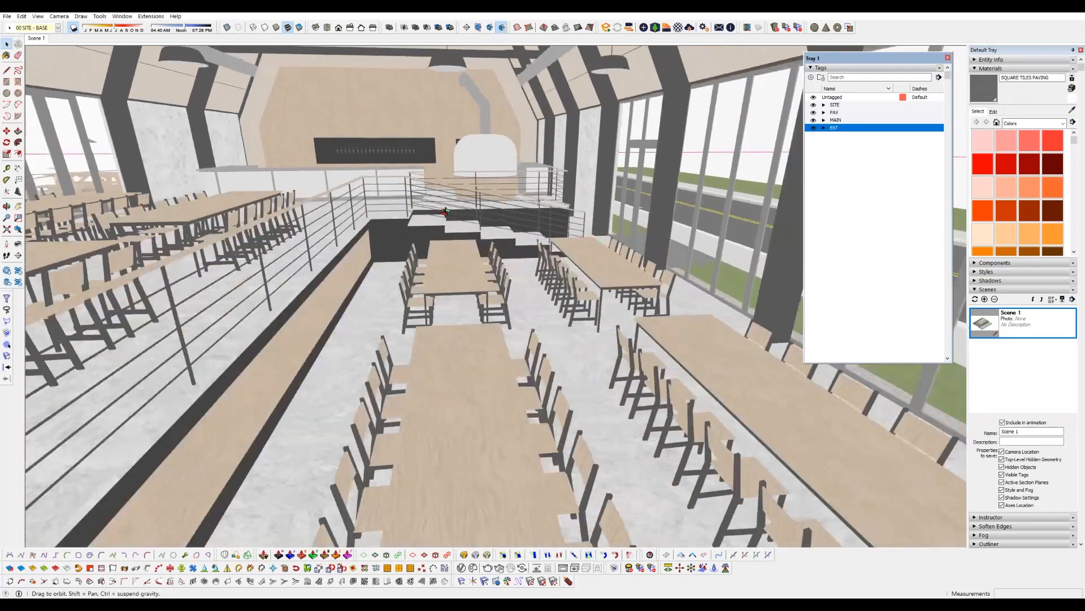
{"action": "middle_click_drag", "start_coordinate": [446, 212], "coordinate": [317, 211]}
{"action": "middle_click_drag", "start_coordinate": [639, 212], "coordinate": [470, 199], "text": "shift"}
{"action": "scroll", "coordinate": [629, 181], "scroll_direction": "down", "scroll_amount": 6}
{"action": "mouse_move", "coordinate": [629, 181]}
{"action": "middle_mouse_down"}
{"action": "mouse_move", "coordinate": [596, 234]}
{"action": "mouse_move", "coordinate": [685, 192]}
{"action": "middle_mouse_up"}
Sample the WATER material from the water surface beside the dock
{"action": "scroll", "coordinate": [277, 319], "scroll_direction": "up", "scroll_amount": 3}
{"action": "mouse_move", "coordinate": [277, 319]}
{"action": "middle_mouse_down"}
{"action": "mouse_move", "coordinate": [477, 300]}
{"action": "mouse_move", "coordinate": [507, 354]}
{"action": "mouse_move", "coordinate": [744, 354]}
{"action": "middle_mouse_up"}
{"action": "key", "text": "b"}
{"action": "left_click", "coordinate": [507, 354], "text": "alt"}
{"action": "scroll", "coordinate": [489, 383], "scroll_direction": "up", "scroll_amount": 2}
{"action": "key", "text": "space"}
Examine the kayak racks, lounge chairs and log seats in the gravel area beside the pavilion up close
{"action": "scroll", "coordinate": [707, 325], "scroll_direction": "down", "scroll_amount": 4}
{"action": "middle_click_drag", "start_coordinate": [414, 324], "coordinate": [511, 435]}
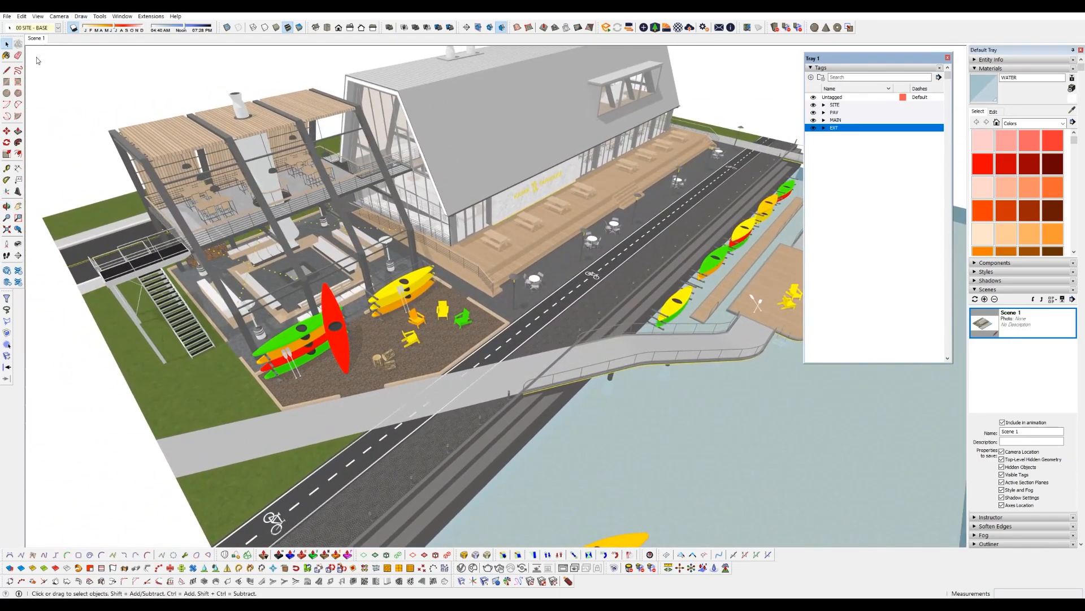
{"action": "key", "text": "shift+z"}
{"action": "middle_click_drag", "start_coordinate": [162, 448], "coordinate": [432, 307]}
{"action": "scroll", "coordinate": [385, 320], "scroll_direction": "up", "scroll_amount": 8}
{"action": "key", "text": "ctrl+t"}
{"action": "middle_click_drag", "start_coordinate": [347, 329], "coordinate": [591, 252]}
{"action": "scroll", "coordinate": [498, 301], "scroll_direction": "up", "scroll_amount": 3}
{"action": "double_click", "coordinate": [500, 309]}
{"action": "left_click", "coordinate": [500, 310]}
{"action": "key", "text": "shift+z"}
{"action": "scroll", "coordinate": [591, 258], "scroll_direction": "up", "scroll_amount": 8}
{"action": "key", "text": "Escape"}
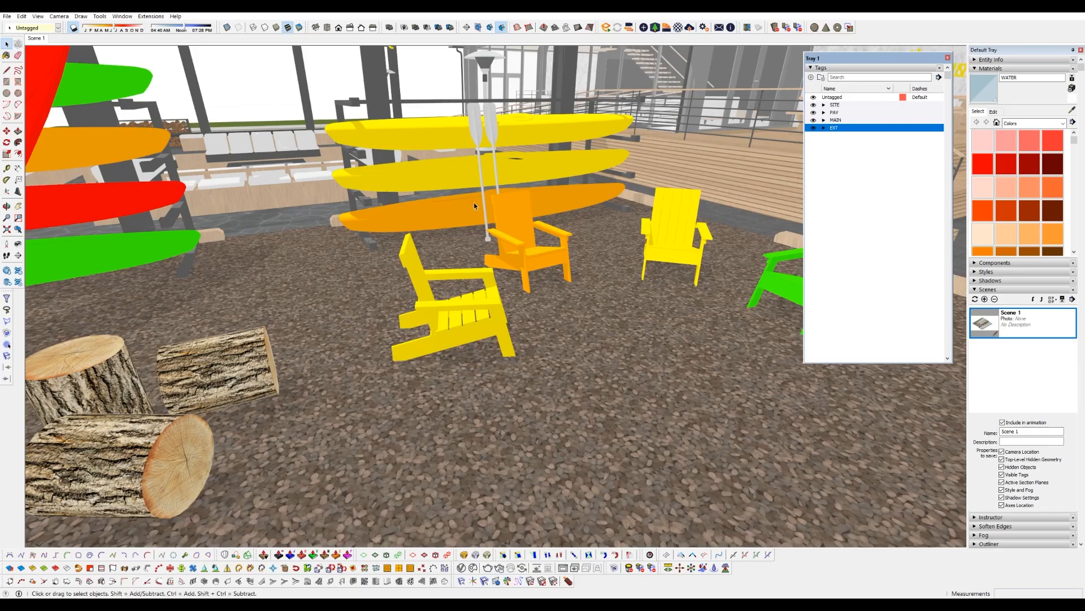
Inspect the nested kayak groups on the racks beside the pavilion up close
{"action": "middle_click_drag", "start_coordinate": [440, 208], "coordinate": [518, 255]}
{"action": "double_click", "coordinate": [356, 170]}
{"action": "left_click", "coordinate": [356, 170]}
{"action": "middle_click_drag", "start_coordinate": [356, 169], "coordinate": [411, 201]}
{"action": "left_click", "coordinate": [412, 201]}
{"action": "scroll", "coordinate": [411, 203], "scroll_direction": "down", "scroll_amount": 6}
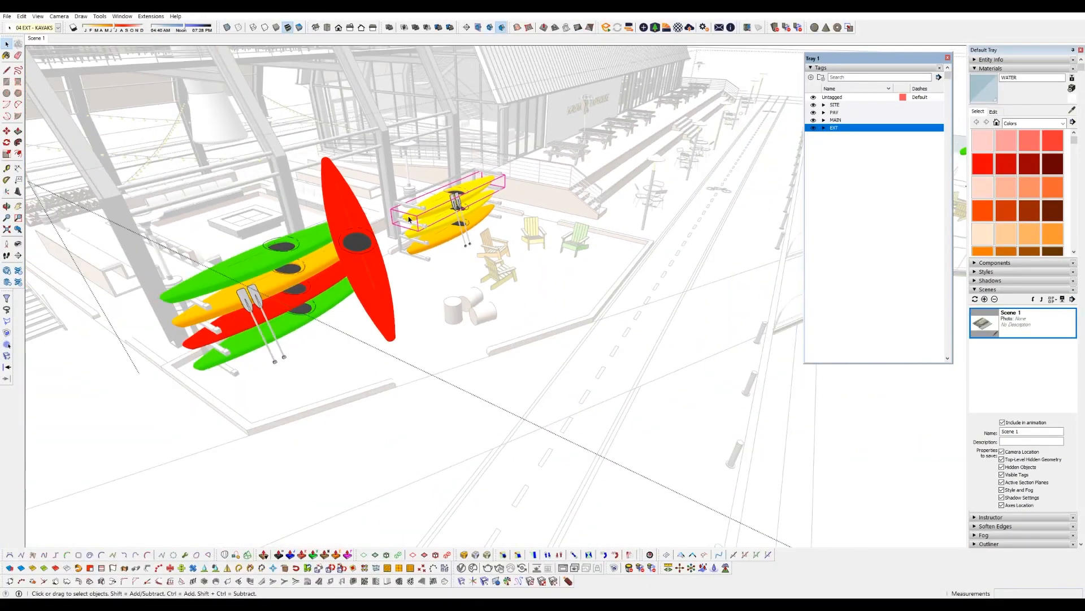
{"action": "middle_click_drag", "start_coordinate": [791, 214], "coordinate": [634, 211], "text": "shift"}
{"action": "key", "text": "Escape"}
Inspect the nested kayak groups along the floating dock and look over the surrounding waterfront and whole site
{"action": "scroll", "coordinate": [719, 214], "scroll_direction": "up", "scroll_amount": 6}
{"action": "scroll", "coordinate": [719, 215], "scroll_direction": "down", "scroll_amount": 8}
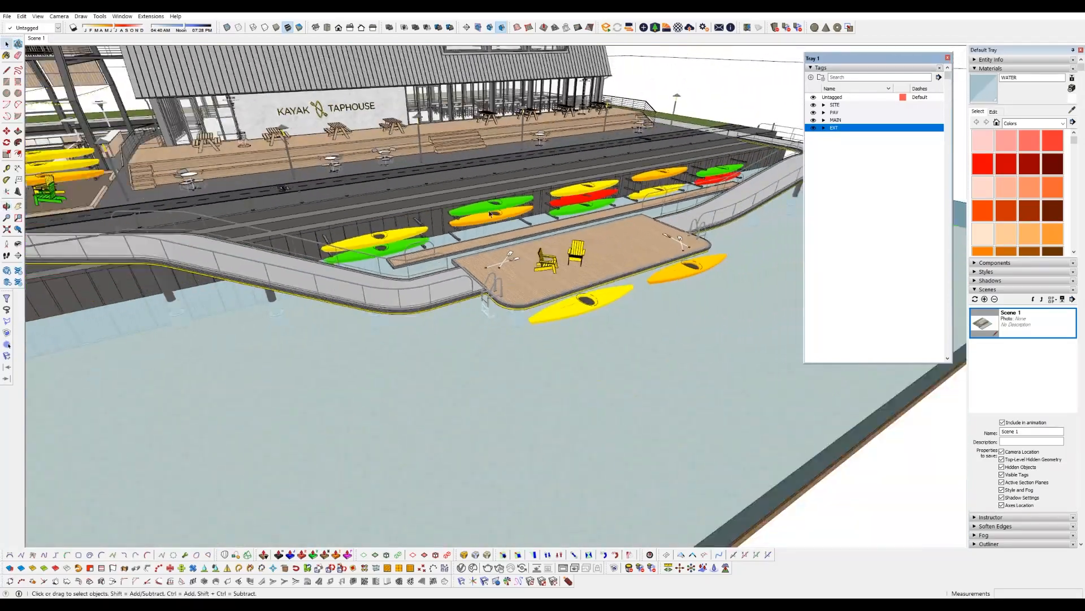
{"action": "scroll", "coordinate": [378, 205], "scroll_direction": "up", "scroll_amount": 8}
{"action": "scroll", "coordinate": [378, 204], "scroll_direction": "up", "scroll_amount": 2}
{"action": "double_click", "coordinate": [472, 205]}
{"action": "double_click", "coordinate": [472, 205]}
{"action": "left_click", "coordinate": [473, 205]}
{"action": "double_click", "coordinate": [532, 195]}
{"action": "left_click", "coordinate": [531, 195]}
{"action": "middle_click_drag", "start_coordinate": [531, 195], "coordinate": [381, 193]}
{"action": "key", "text": "Escape"}
{"action": "key", "text": "Escape"}
{"action": "key", "text": "Escape"}
{"action": "scroll", "coordinate": [412, 249], "scroll_direction": "down", "scroll_amount": 4}
{"action": "middle_click_drag", "start_coordinate": [434, 249], "coordinate": [661, 277]}
{"action": "scroll", "coordinate": [216, 138], "scroll_direction": "up", "scroll_amount": 3}
{"action": "middle_click_drag", "start_coordinate": [216, 137], "coordinate": [306, 229]}
{"action": "scroll", "coordinate": [253, 229], "scroll_direction": "up", "scroll_amount": 4}
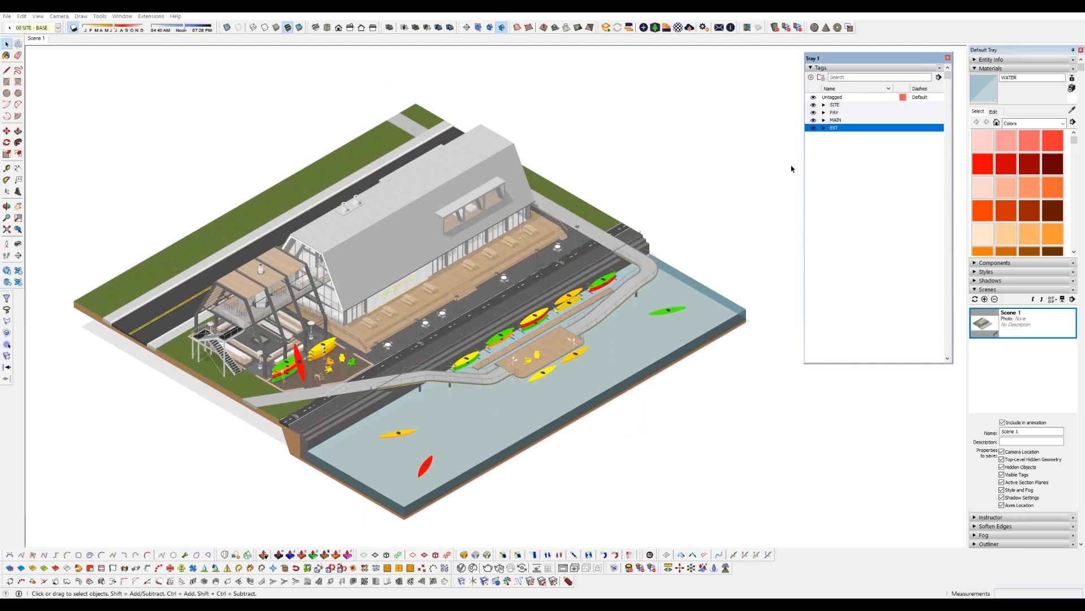
Hide the EXT, MAIN and PAV tag folders so only the site geometry shows
{"action": "left_click", "coordinate": [814, 127]}
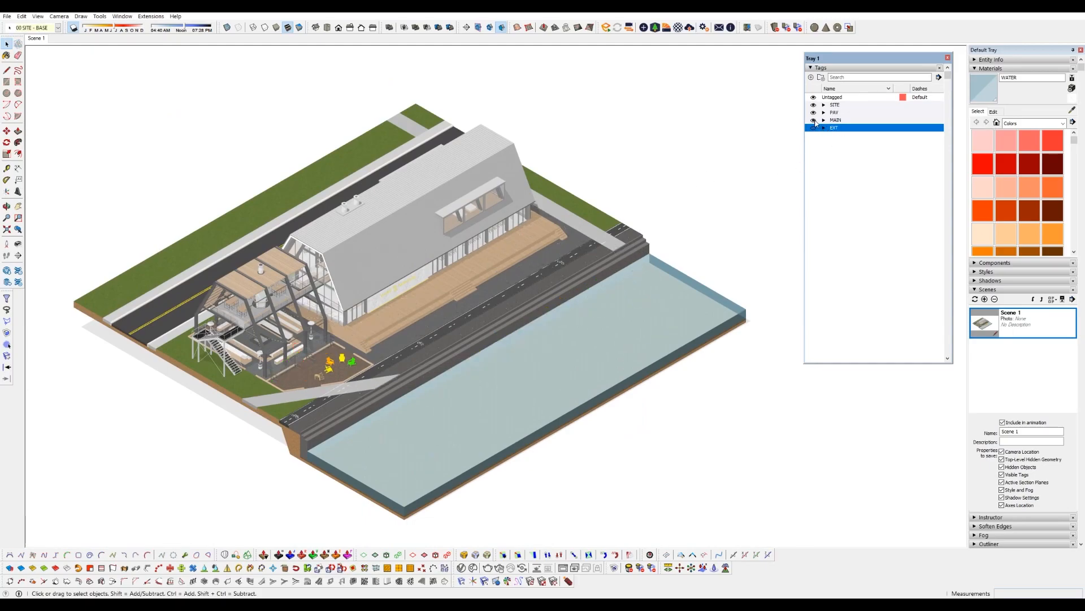
{"action": "left_click", "coordinate": [814, 120]}
{"action": "left_click", "coordinate": [814, 113]}
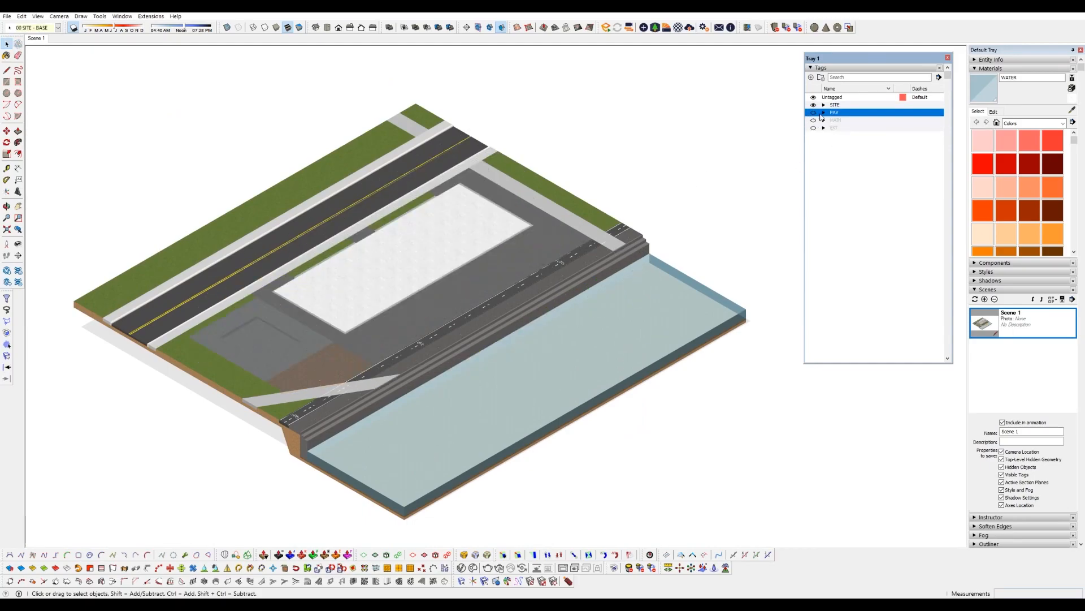
Expand the SITE folder, hide all of its tags and show only 01 SITE - EXISTING
{"action": "left_click", "coordinate": [824, 105]}
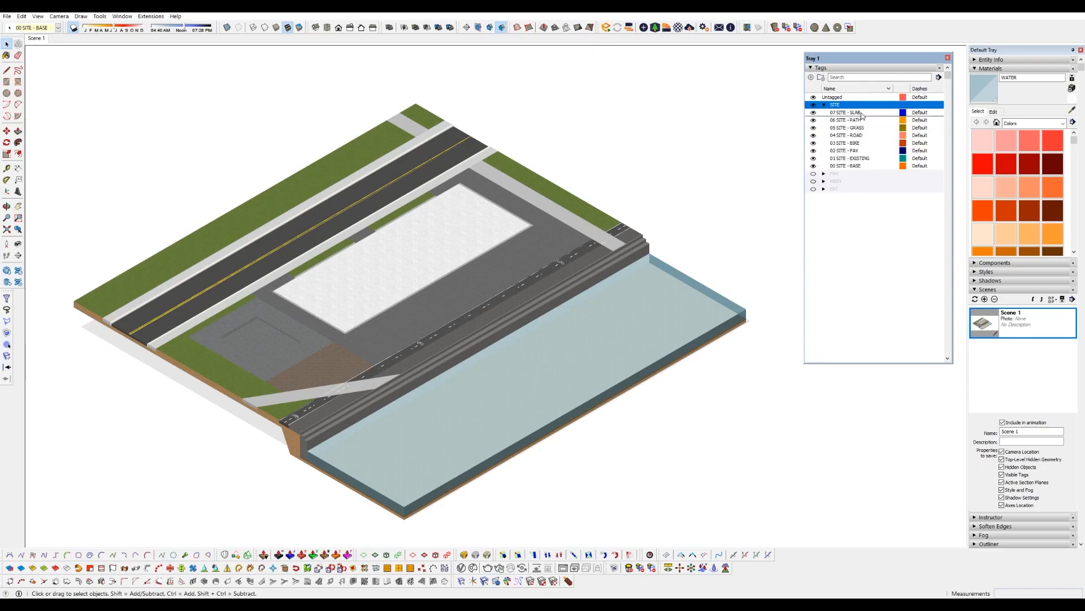
{"action": "left_click", "coordinate": [861, 113]}
{"action": "left_click", "coordinate": [826, 166], "text": "shift"}
{"action": "left_click", "coordinate": [814, 167]}
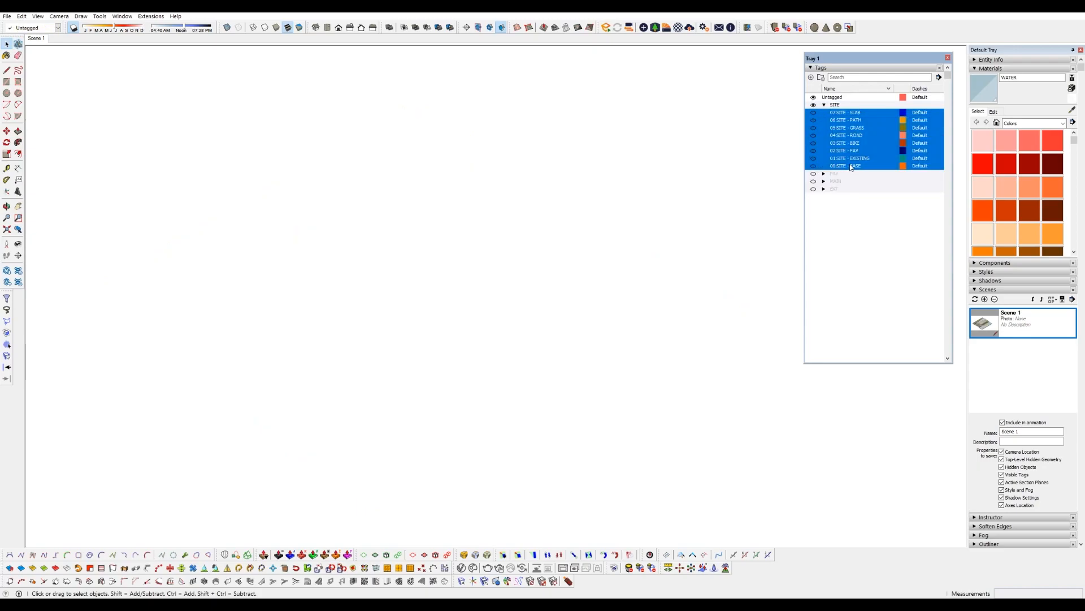
{"action": "left_click", "coordinate": [816, 161]}
{"action": "left_click", "coordinate": [814, 159]}
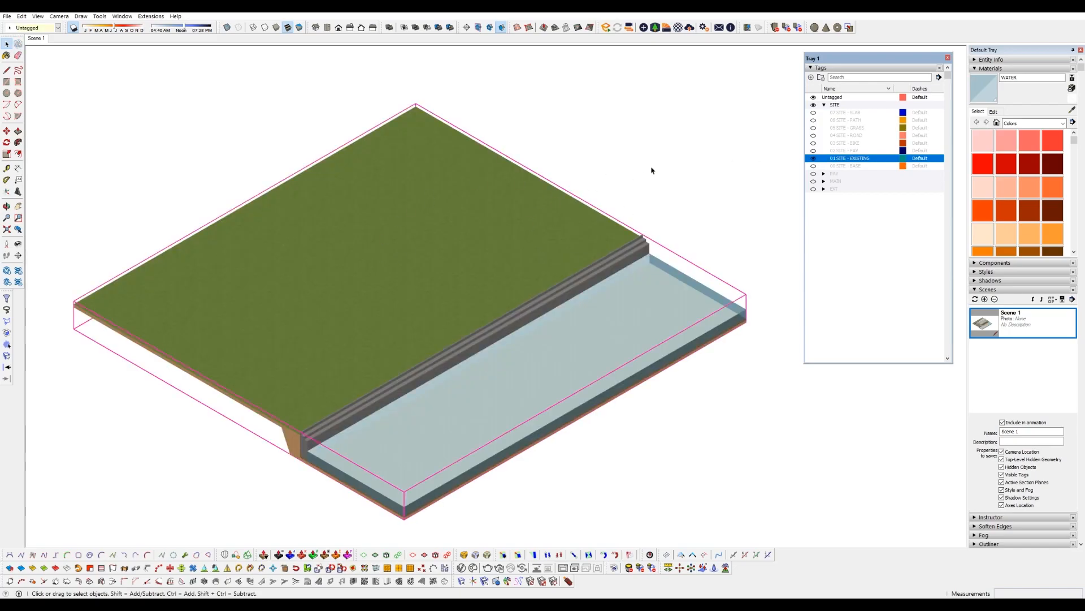
Try to save the isolated existing terrain as a separate file named 01 SITE - EXISTING
{"action": "left_click", "coordinate": [6, 17]}
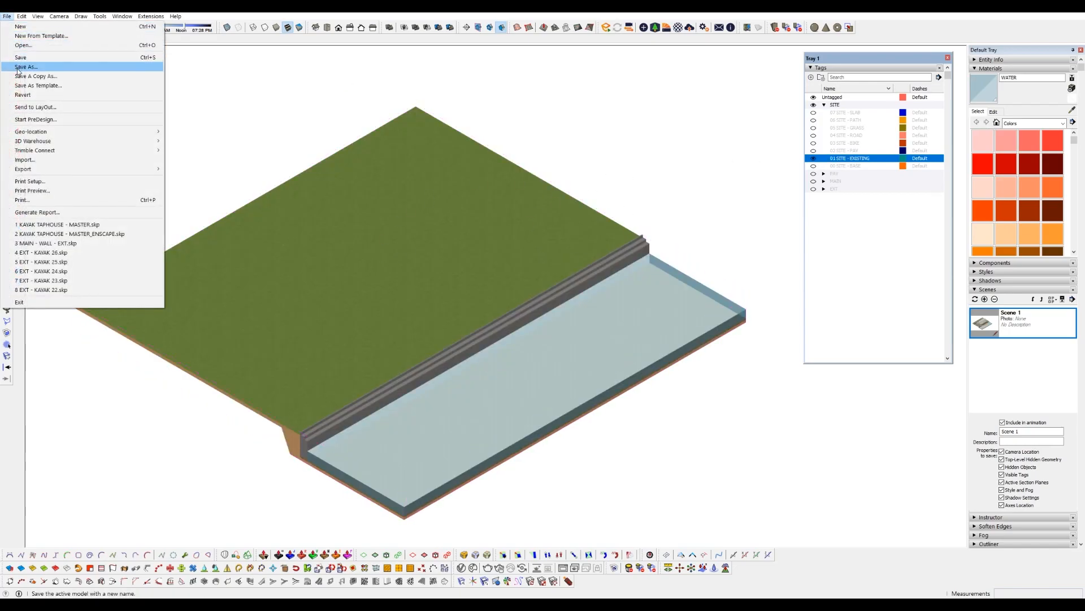
{"action": "left_click", "coordinate": [18, 71]}
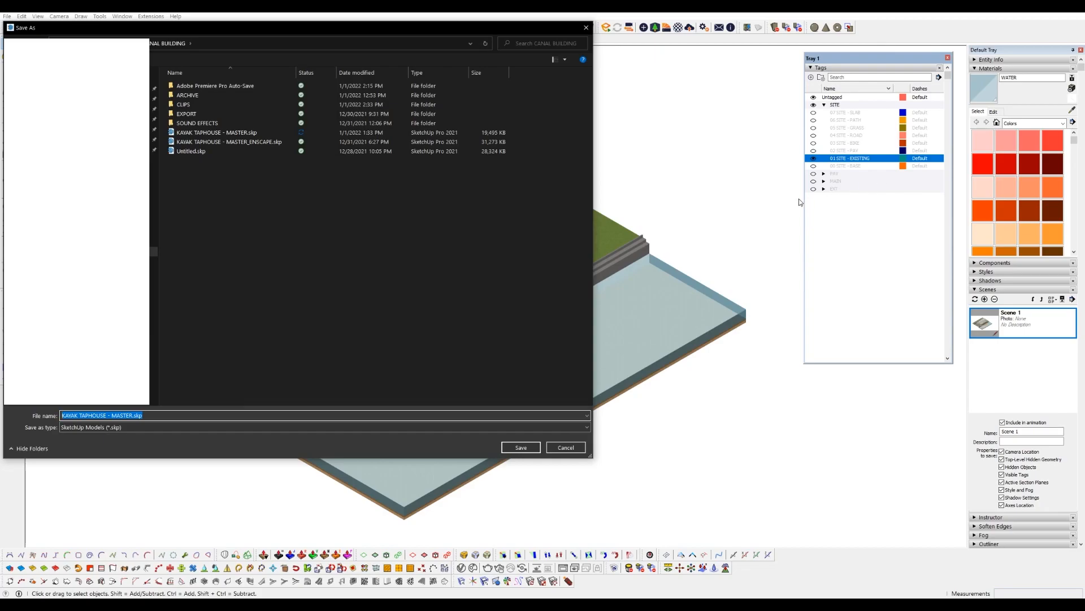
{"action": "type", "text": "01"}
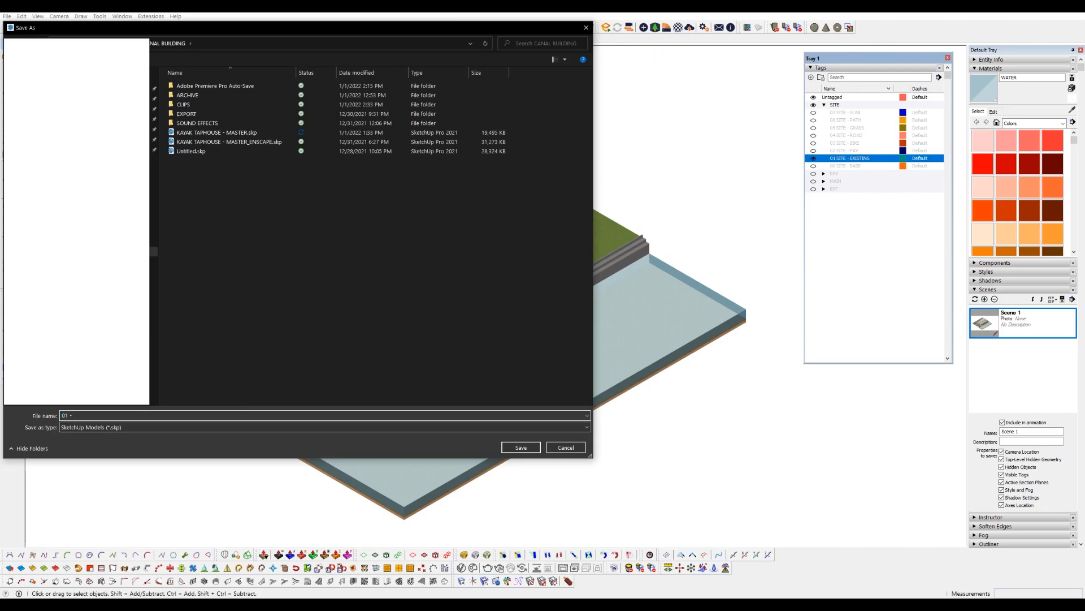
{"action": "type", "text": " SITE - EXISTING"}
{"action": "left_click", "coordinate": [521, 447]}
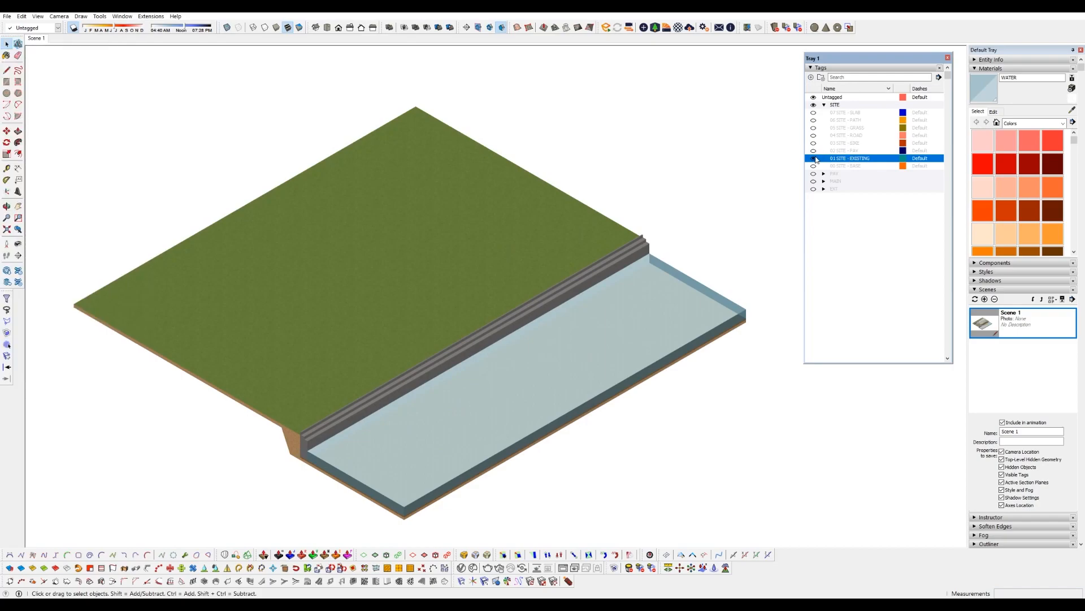
Isolate the 02 SITE - PAV tag and save a copy of the model as 02 SITE - PAV
{"action": "left_click", "coordinate": [814, 158]}
{"action": "left_click", "coordinate": [814, 151]}
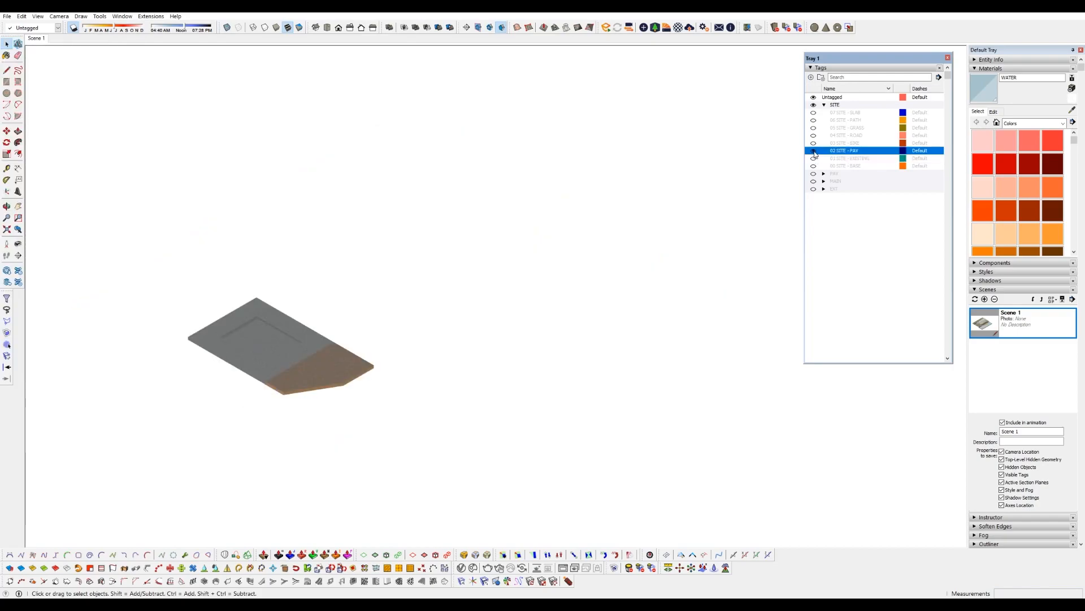
{"action": "left_click", "coordinate": [289, 356]}
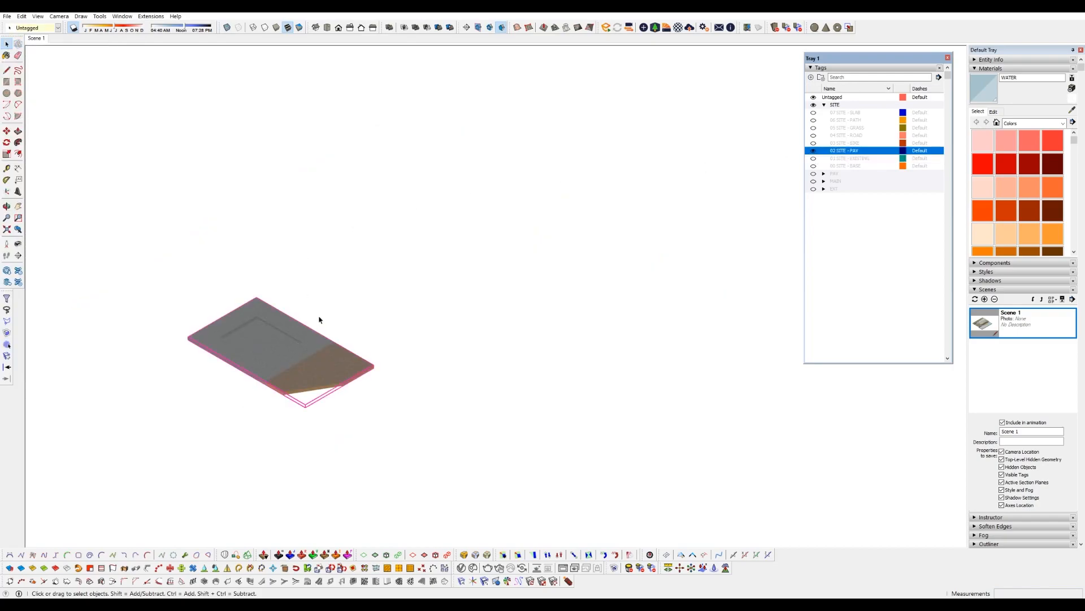
{"action": "left_click", "coordinate": [7, 16]}
{"action": "left_click", "coordinate": [41, 77]}
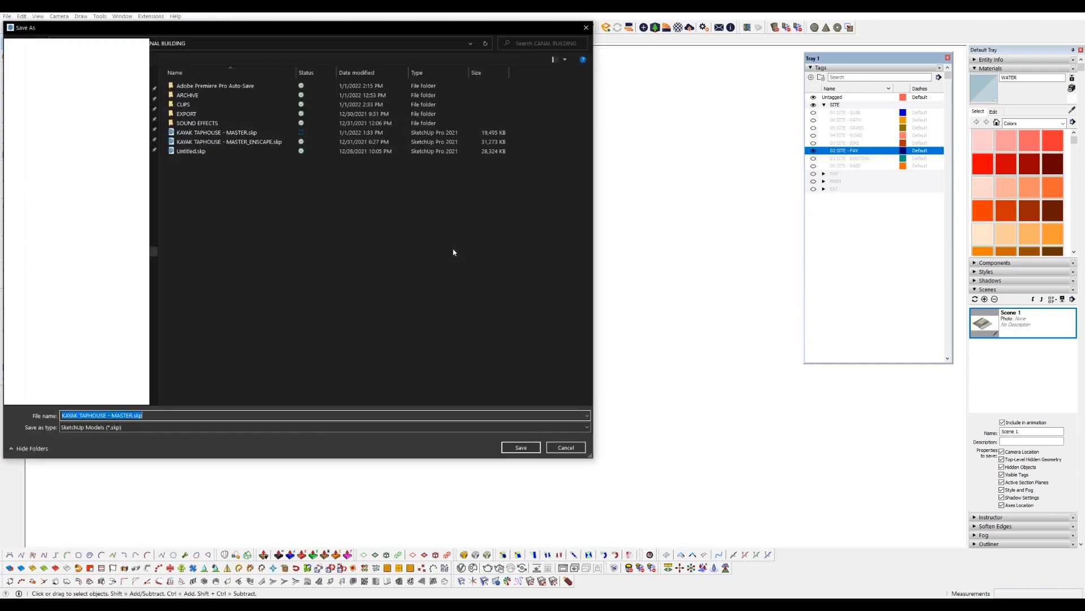
{"action": "type", "text": "02 SITE - PAV"}
{"action": "key", "text": "Return"}
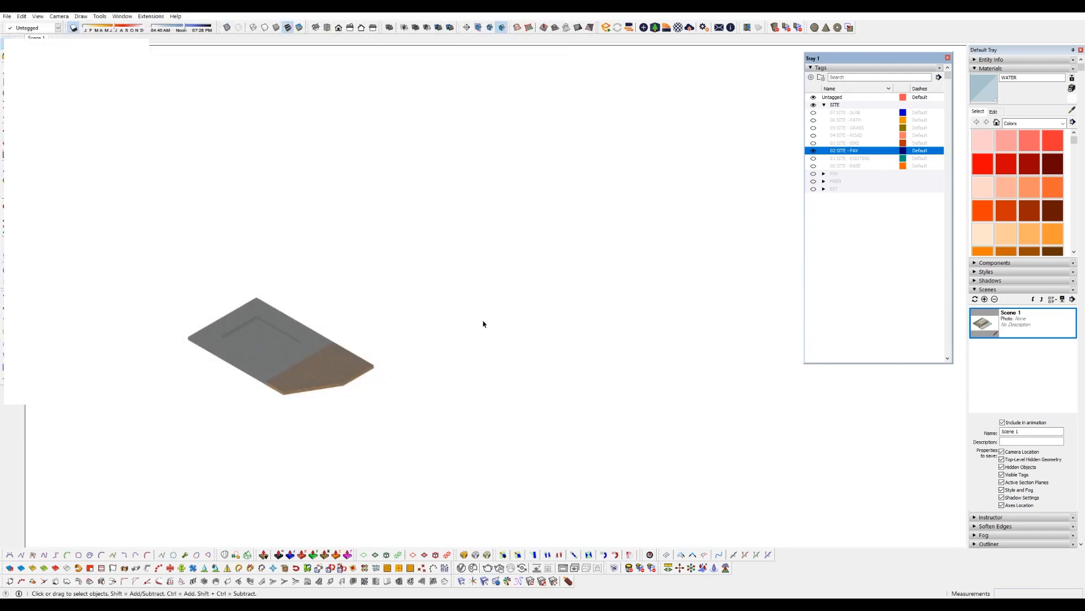
Isolate the 03 SITE - BIKE tag and check the bike lane pieces by selecting them
{"action": "left_click", "coordinate": [814, 151]}
{"action": "left_click", "coordinate": [813, 143]}
{"action": "left_click_drag", "start_coordinate": [673, 461], "coordinate": [266, 191]}
{"action": "left_click", "coordinate": [158, 114]}
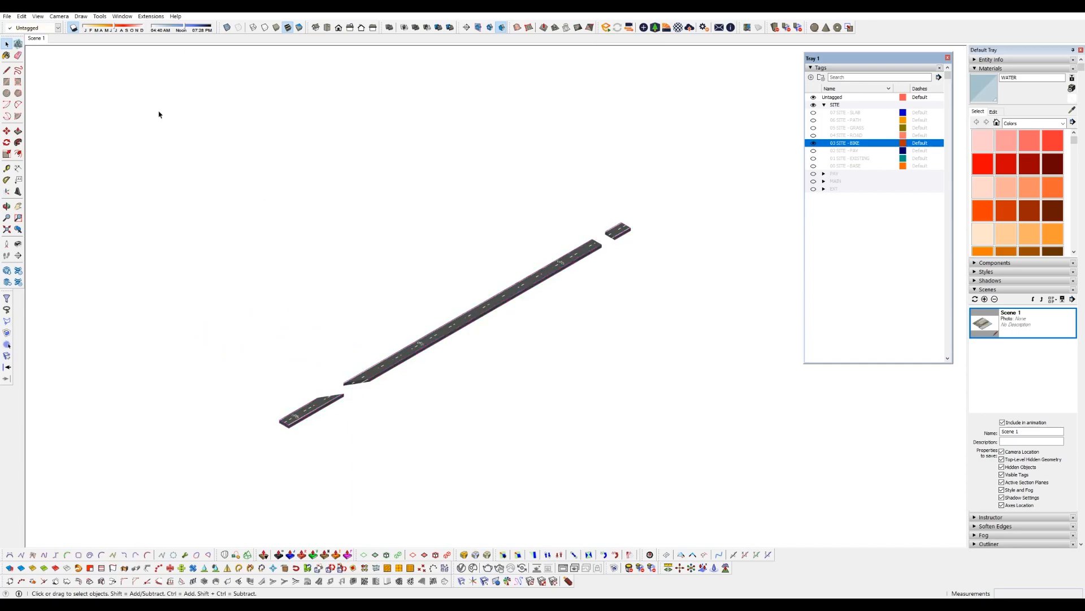
View the 04 SITE - ROAD, 05 SITE - GRASS, 06 SITE - PATH and 07 SITE - SLAB tags one at a time, hiding each again
{"action": "left_click", "coordinate": [814, 143]}
{"action": "left_click", "coordinate": [813, 136]}
{"action": "left_click", "coordinate": [813, 136]}
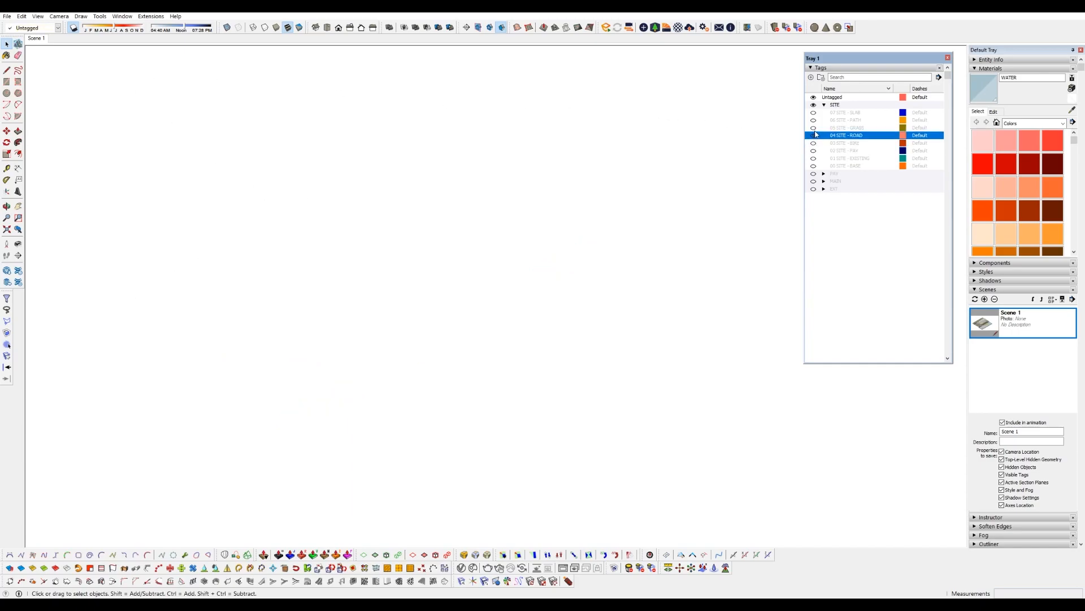
{"action": "left_click", "coordinate": [813, 128]}
{"action": "left_click", "coordinate": [813, 128]}
{"action": "left_click", "coordinate": [814, 120]}
{"action": "left_click", "coordinate": [813, 120]}
{"action": "left_click", "coordinate": [814, 113]}
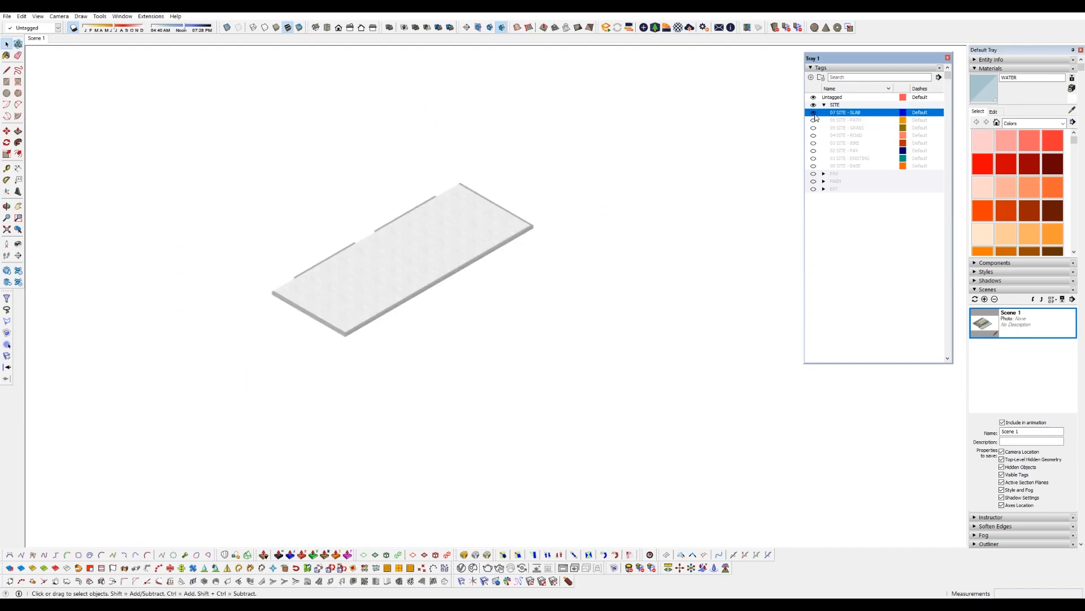
{"action": "left_click", "coordinate": [814, 113]}
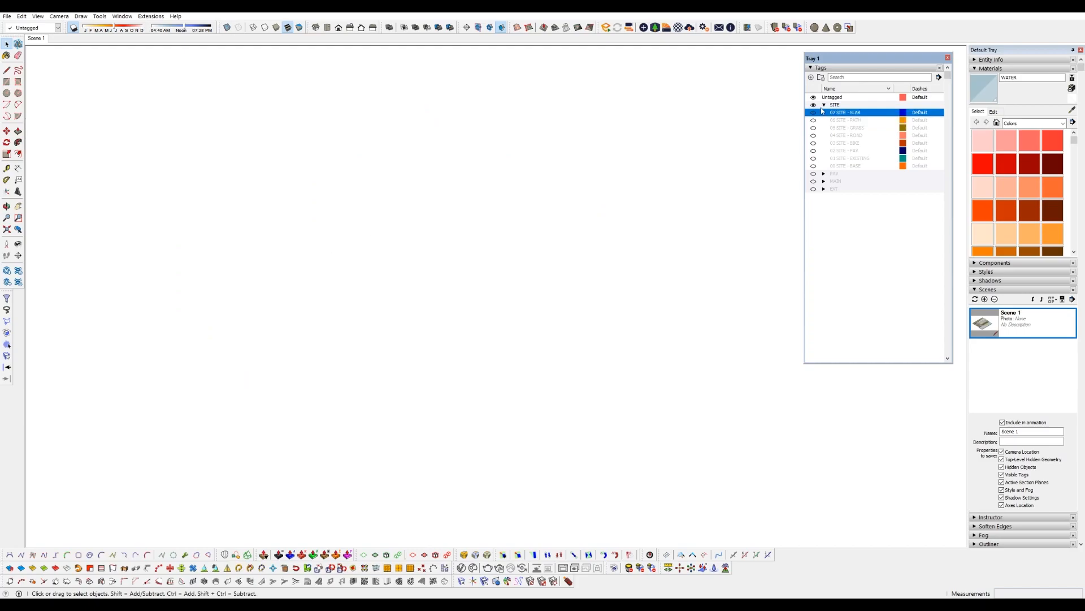
Make all tags from 00 SITE - BASE to 07 SITE - SLAB visible again and collapse the SITE folder
{"action": "double_click", "coordinate": [826, 112]}
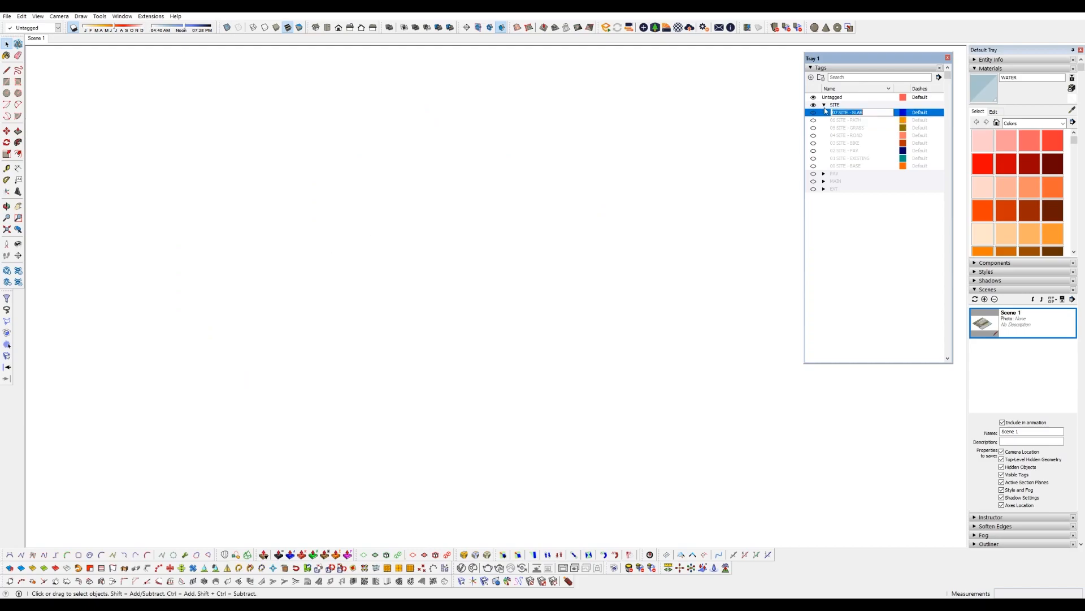
{"action": "left_click", "coordinate": [857, 121]}
{"action": "left_click", "coordinate": [856, 112]}
{"action": "left_click", "coordinate": [855, 166], "text": "shift"}
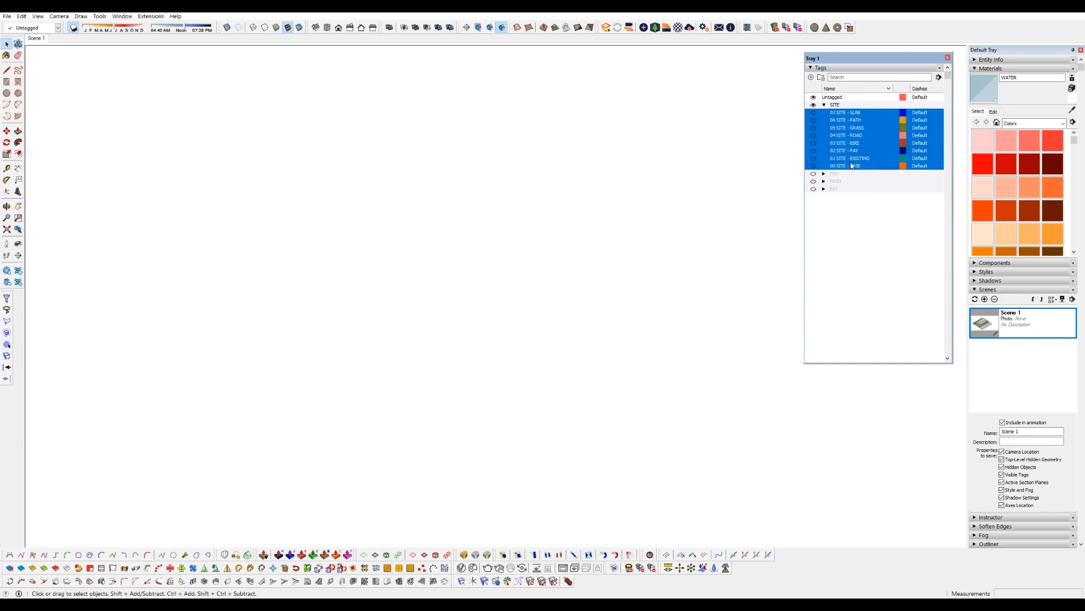
{"action": "left_click", "coordinate": [813, 167]}
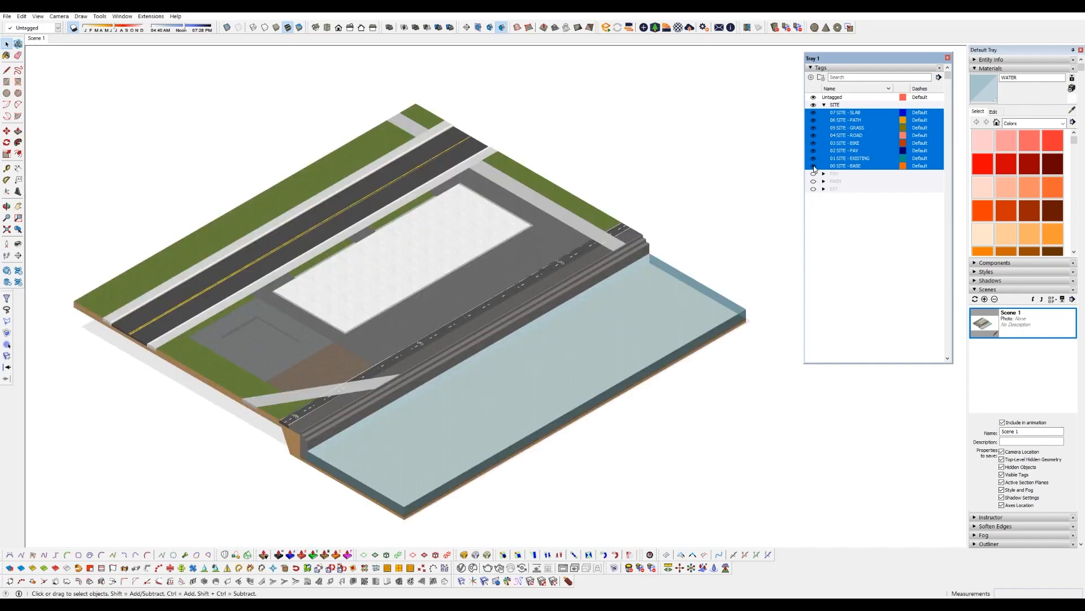
{"action": "left_click", "coordinate": [825, 105]}
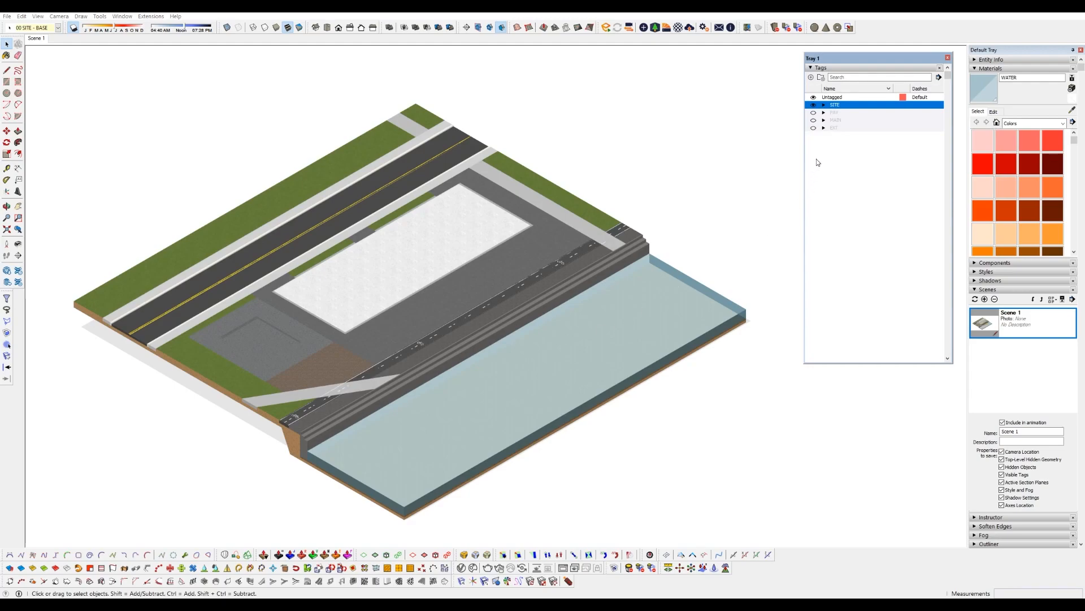
Show and expand the MAIN folder, and hide all its tags from 01 MAIN - FLOOR - LVL1 to 11 MAIN - ROOF
{"action": "left_click", "coordinate": [813, 120]}
{"action": "left_click", "coordinate": [824, 120]}
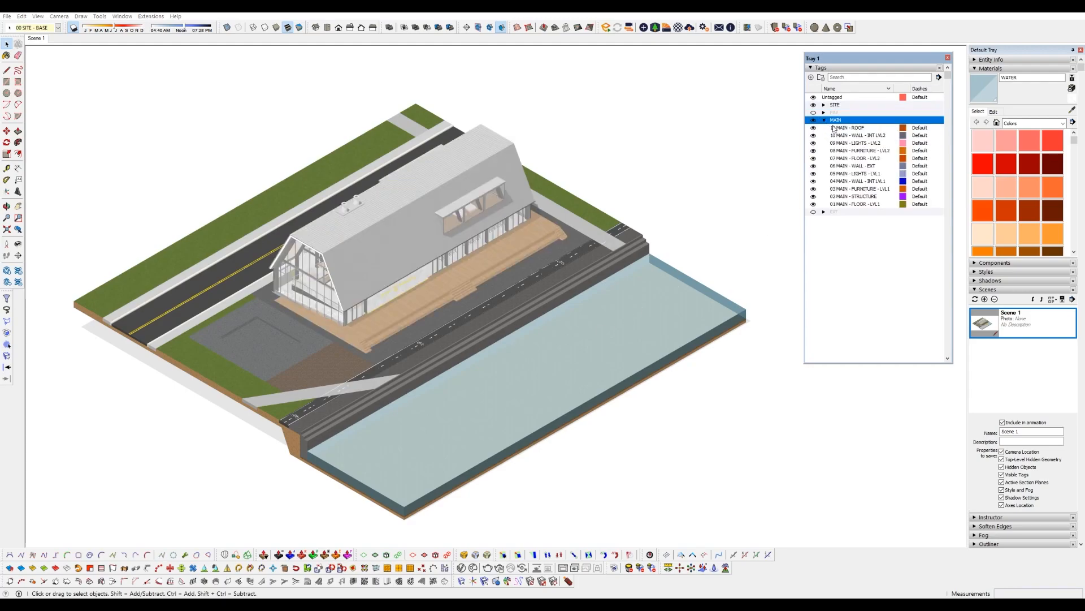
{"action": "left_click", "coordinate": [855, 128]}
{"action": "left_click", "coordinate": [861, 204], "text": "shift"}
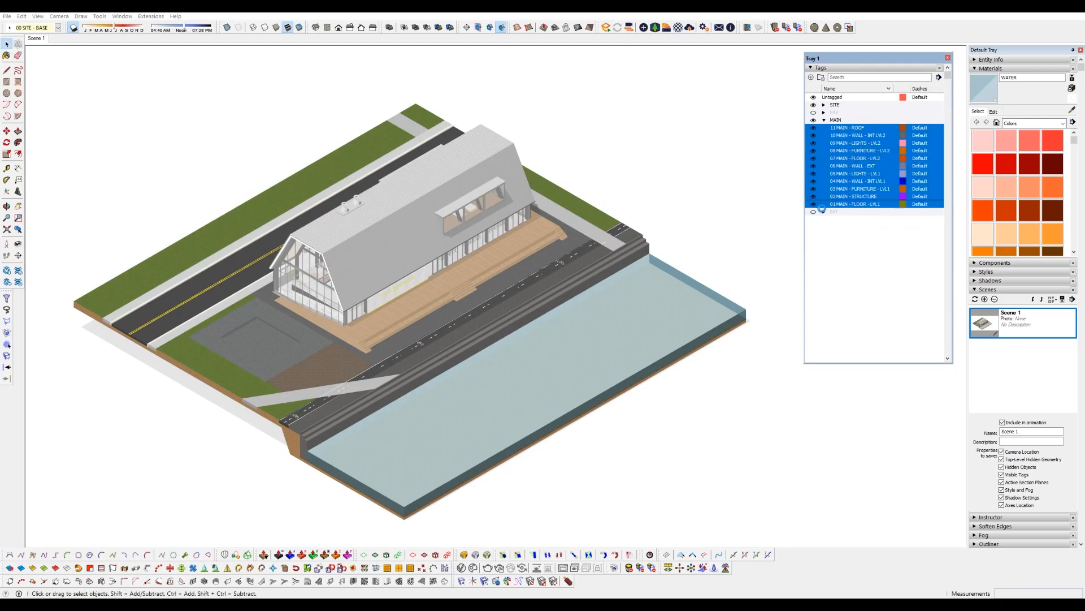
{"action": "left_click", "coordinate": [813, 204]}
Hide the SITE folder and show only the 01 MAIN - FLOOR - LVL1 tag
{"action": "left_click", "coordinate": [834, 205]}
{"action": "left_click", "coordinate": [814, 204]}
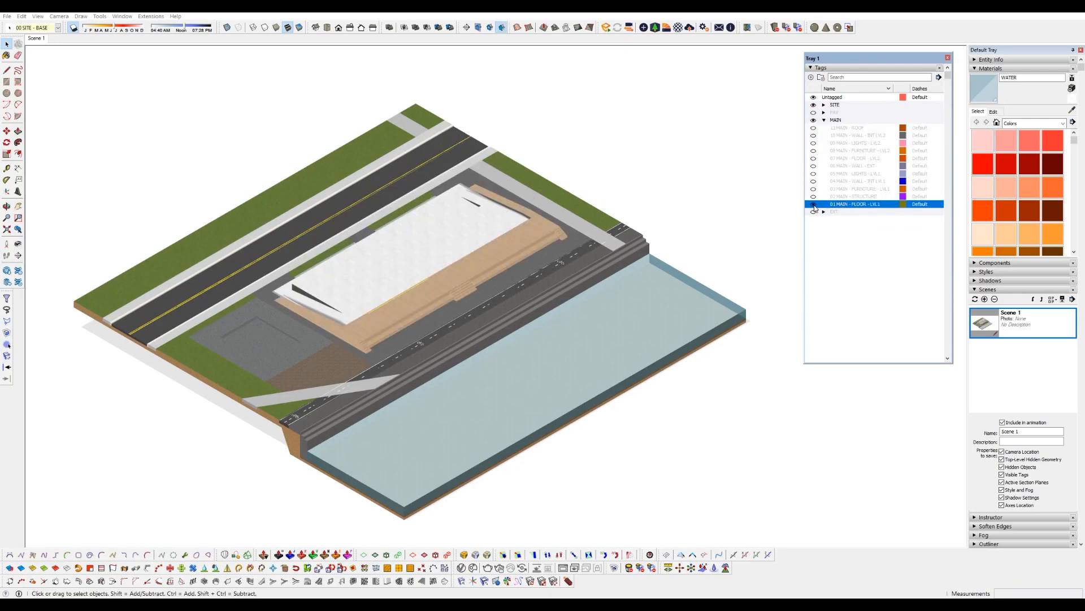
{"action": "left_click", "coordinate": [814, 204]}
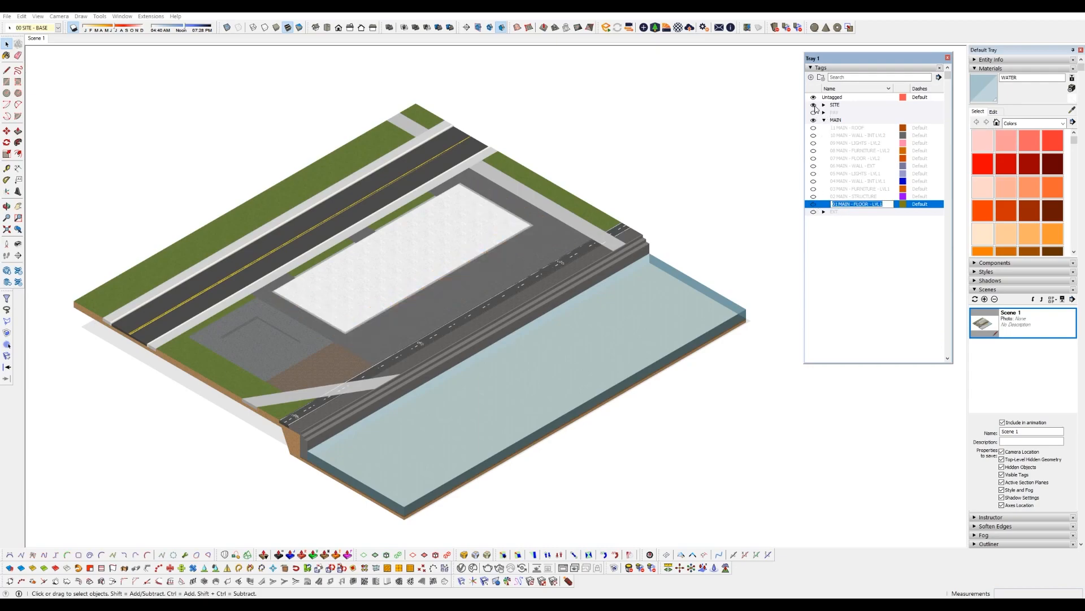
{"action": "left_click", "coordinate": [814, 106]}
{"action": "left_click", "coordinate": [814, 204]}
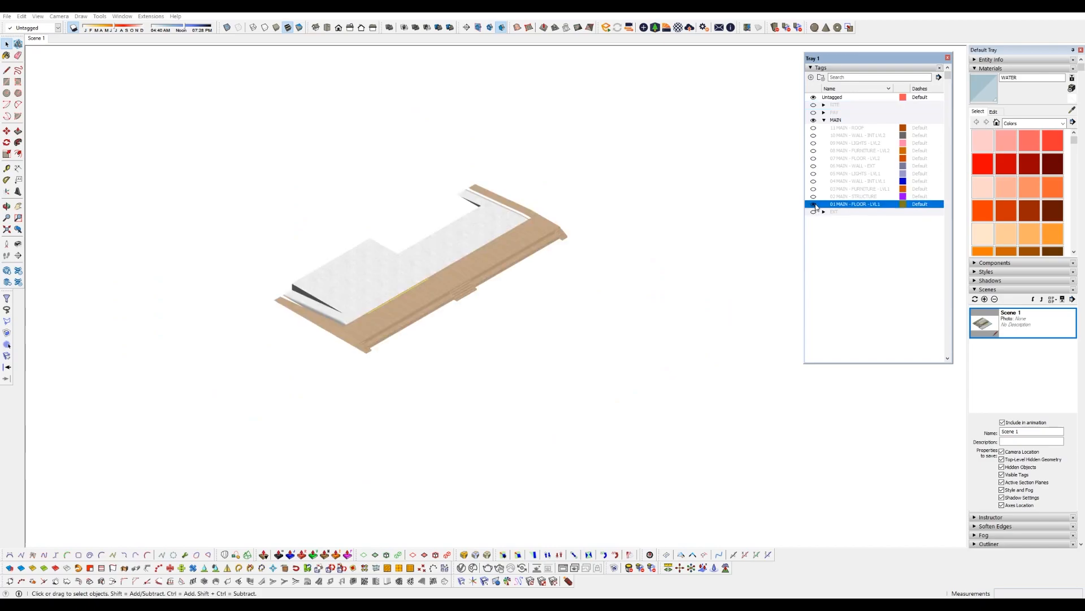
Switch visibility from the level 1 floor to the 02 MAIN - STRUCTURE tag and select the structure group
{"action": "left_click", "coordinate": [814, 205]}
{"action": "left_click", "coordinate": [813, 197]}
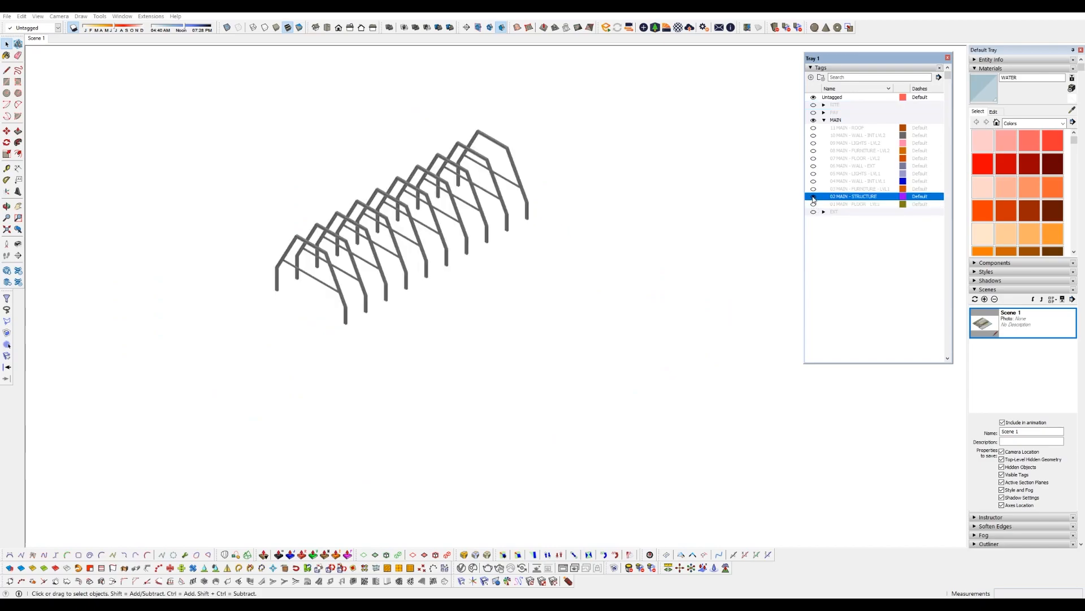
{"action": "left_click", "coordinate": [362, 295]}
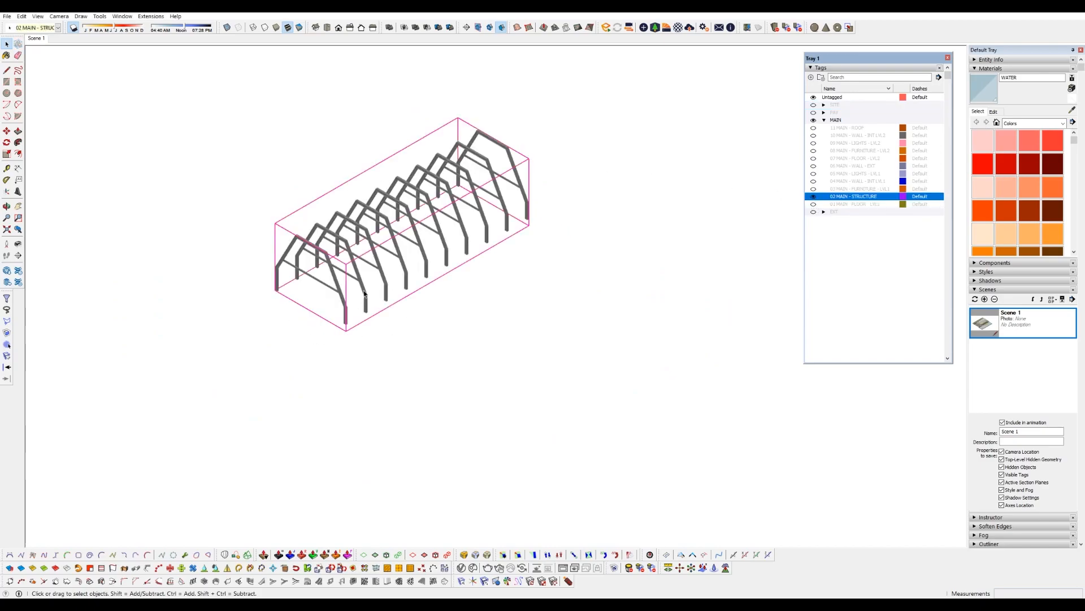
Inside the structure group, hide all the repeated frames except the front one
{"action": "double_click", "coordinate": [341, 292]}
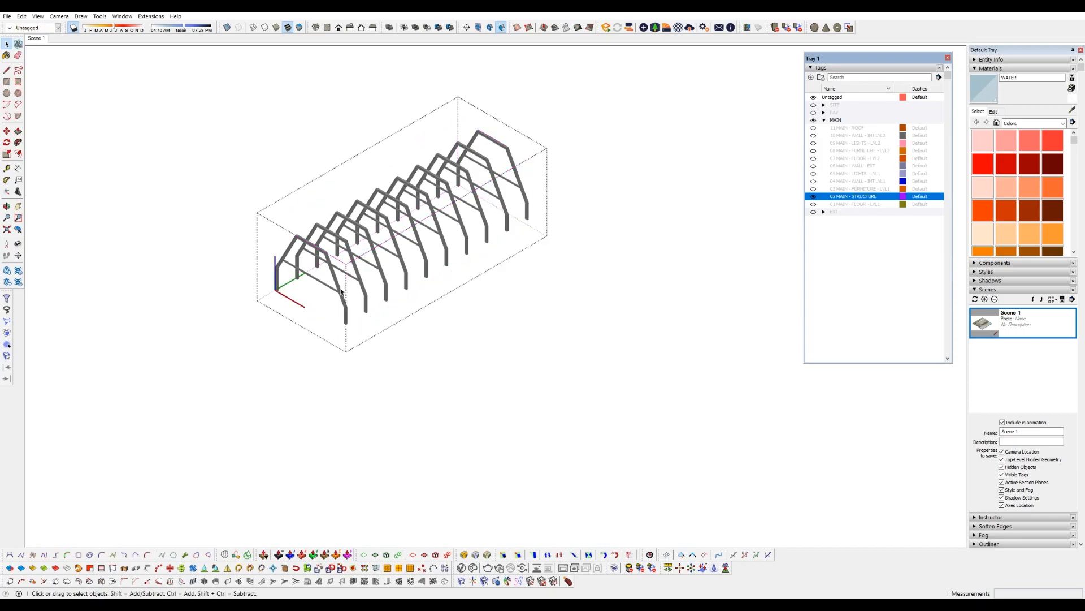
{"action": "left_click_drag", "start_coordinate": [607, 336], "coordinate": [367, 174]}
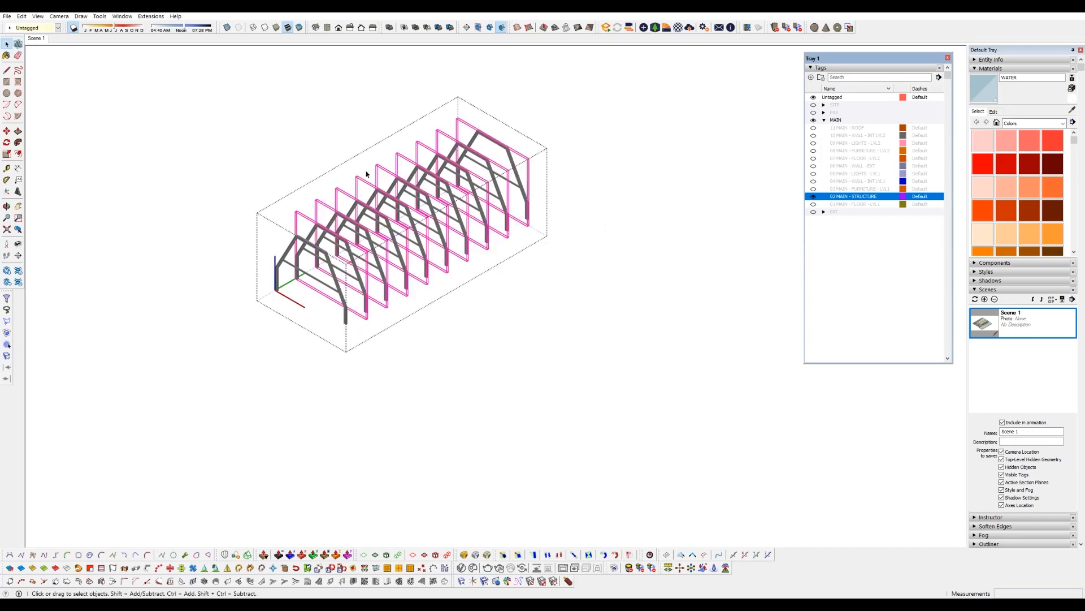
{"action": "right_click", "coordinate": [381, 216]}
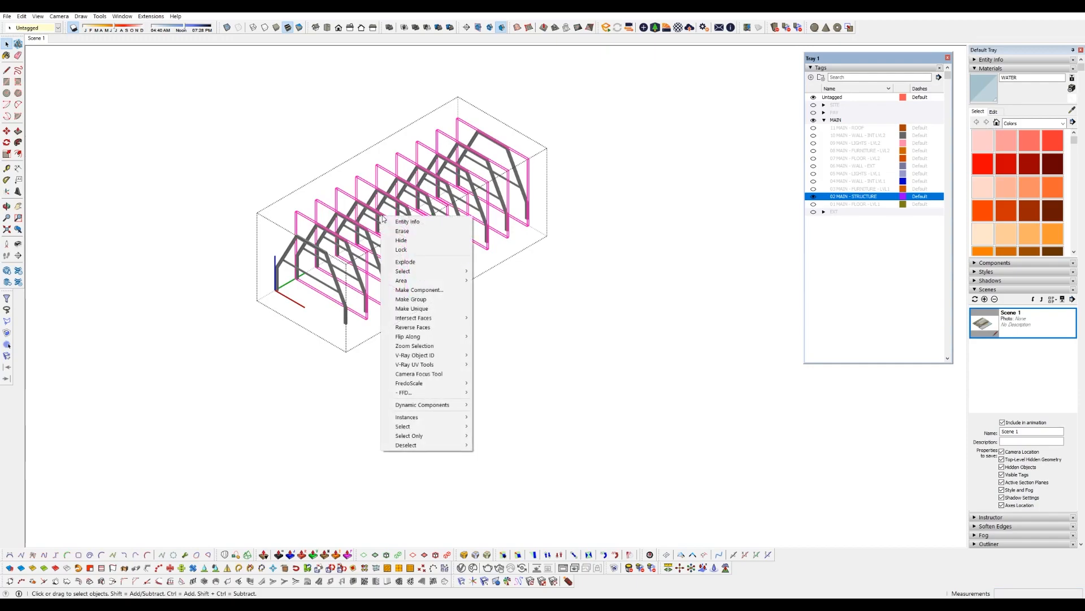
{"action": "left_click", "coordinate": [415, 240]}
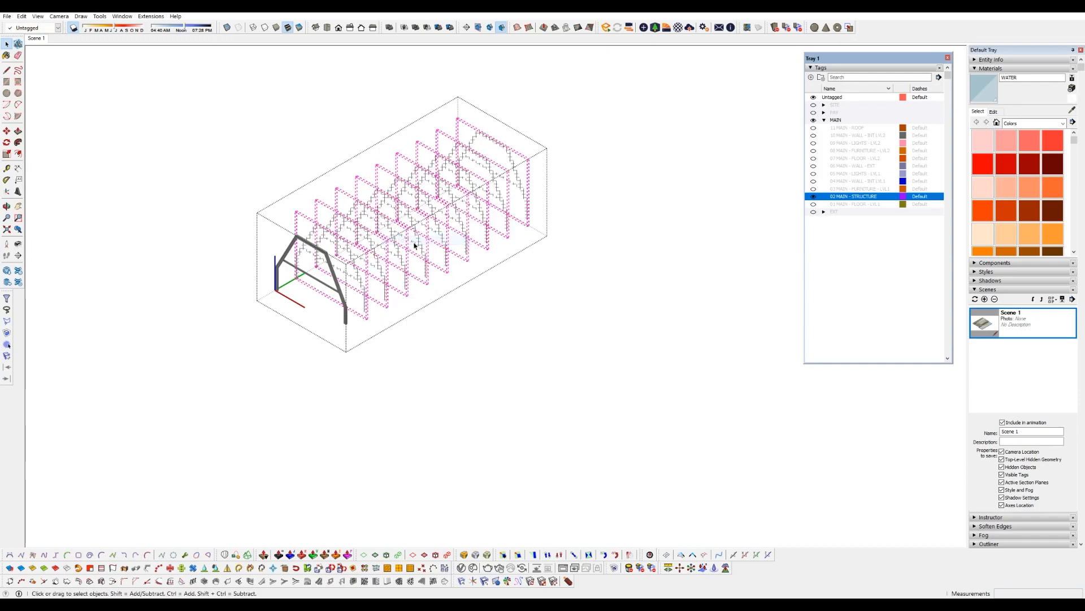
Try saving the isolated front frame as a separate model named "02 MAIN - STRUCTURE 1"
{"action": "left_click", "coordinate": [368, 269]}
{"action": "left_click", "coordinate": [7, 16]}
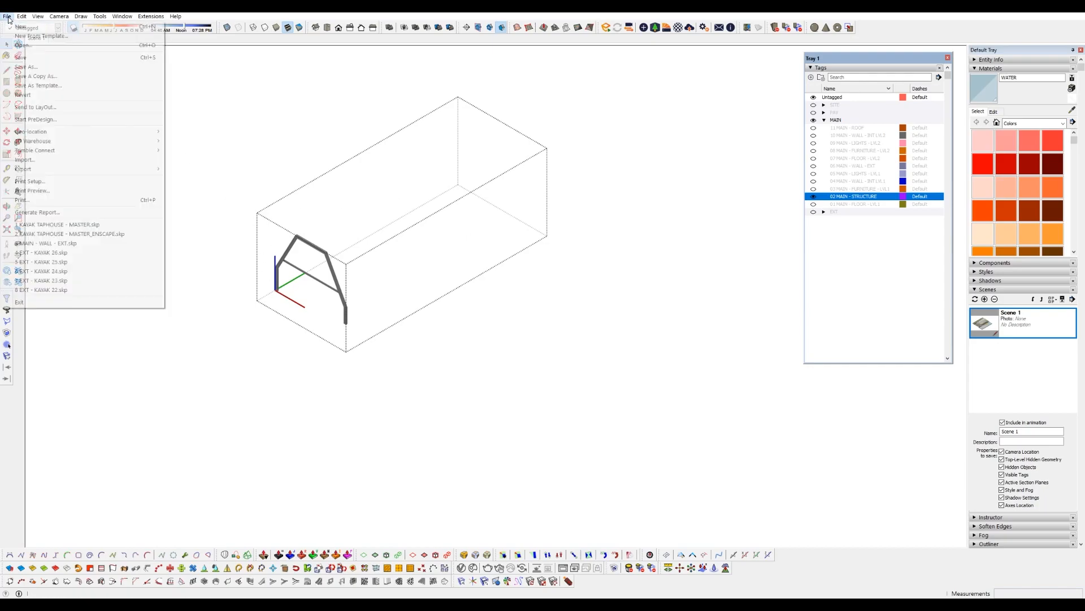
{"action": "left_click", "coordinate": [37, 68]}
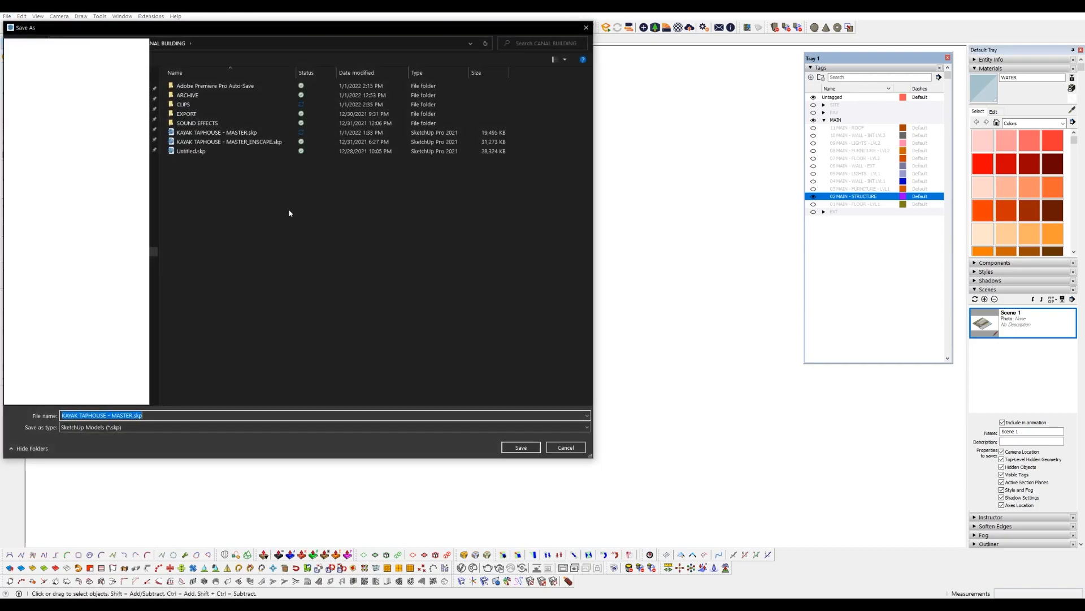
{"action": "type", "text": "02 MIAIN - STRUCTURE 1"}
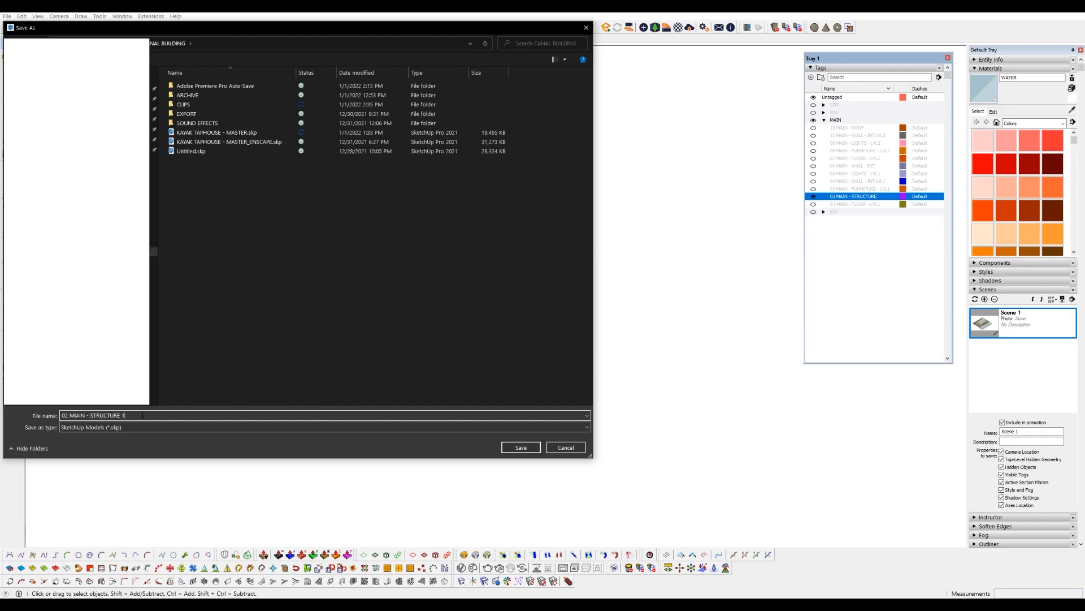
{"action": "left_click", "coordinate": [522, 447]}
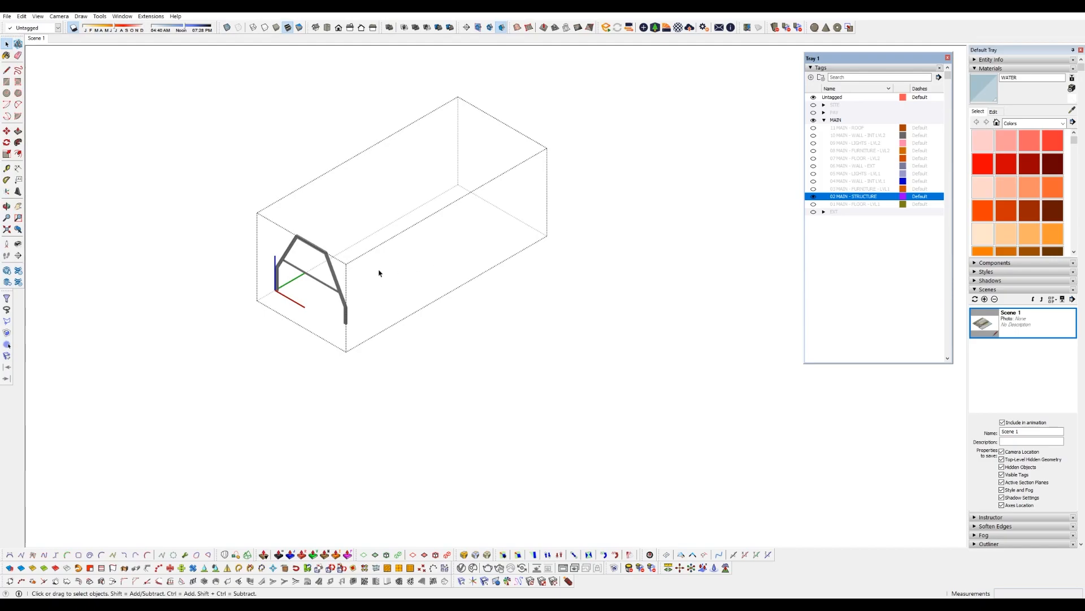
Restore the hidden frames in the structure group and remove all of them from view except the second one
{"action": "left_click", "coordinate": [333, 273]}
{"action": "key", "text": "ctrl+z"}
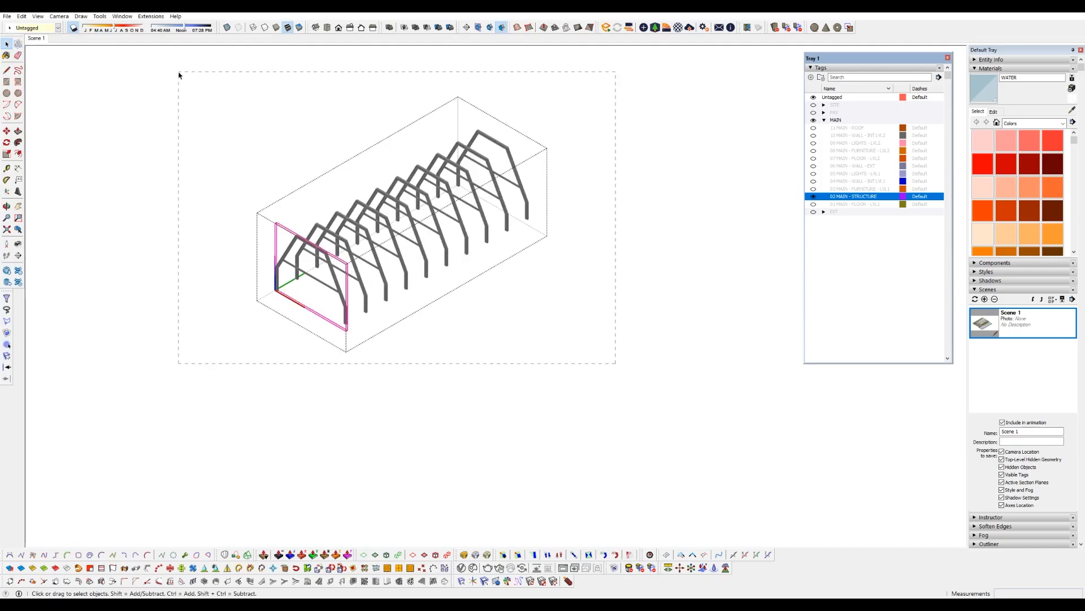
{"action": "left_click_drag", "start_coordinate": [179, 75], "coordinate": [179, 76]}
{"action": "key", "text": "Delete"}
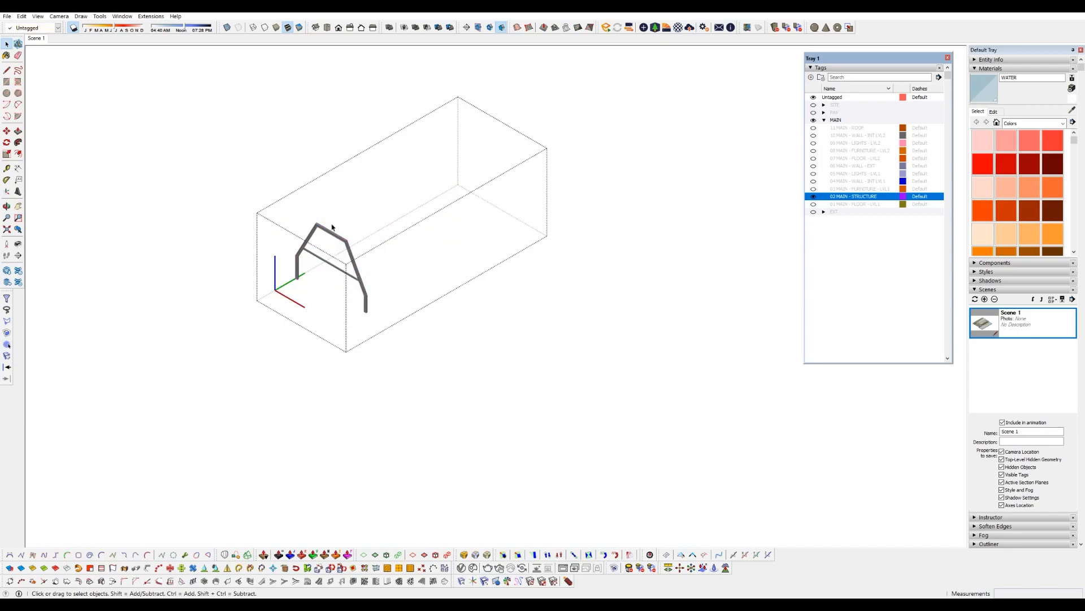
Try saving the isolated second frame as a separate model named "02 MAIN - STRUCTURE 2"
{"action": "left_click", "coordinate": [8, 16]}
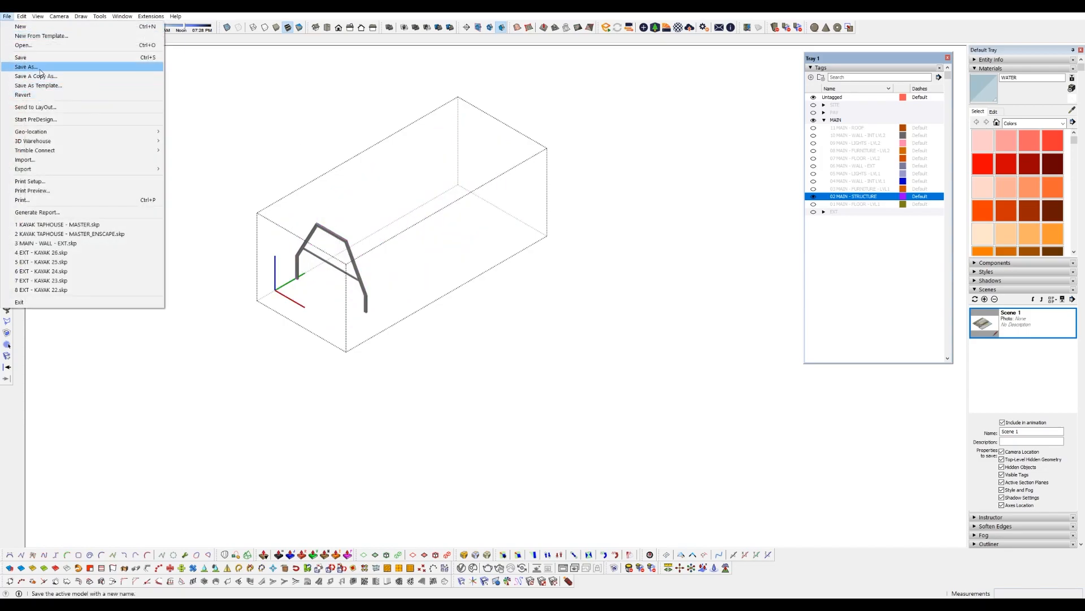
{"action": "left_click", "coordinate": [29, 65]}
{"action": "type", "text": "02 MAIN - STRUCTURE 1"}
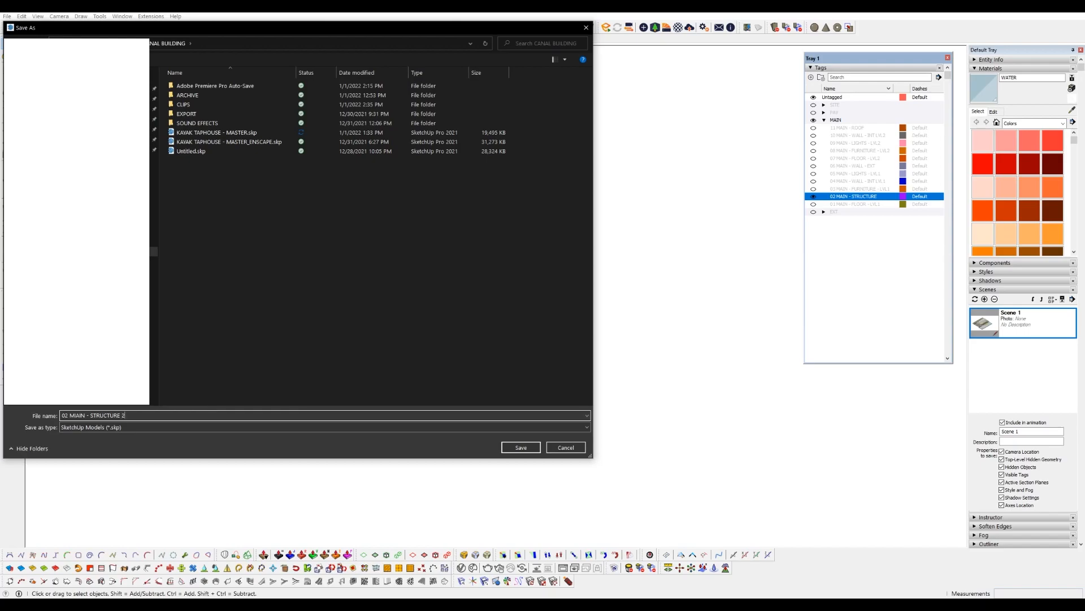
{"action": "left_click", "coordinate": [579, 443]}
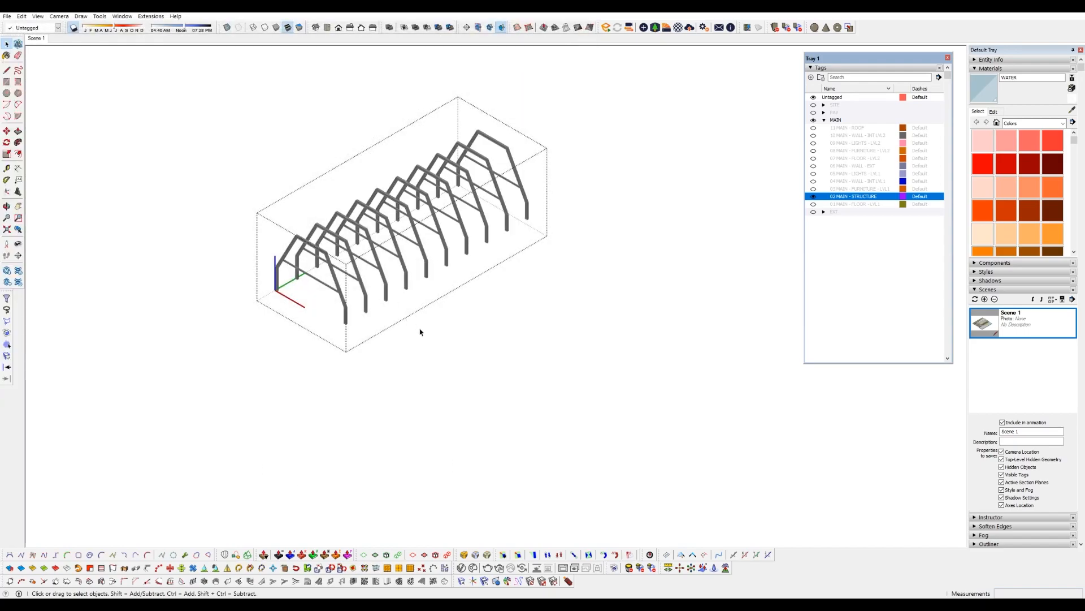
Select all the structure frames, exclude the third one, and remove the others from view
{"action": "key", "text": "ctrl+a"}
{"action": "left_click", "coordinate": [385, 281], "text": "shift"}
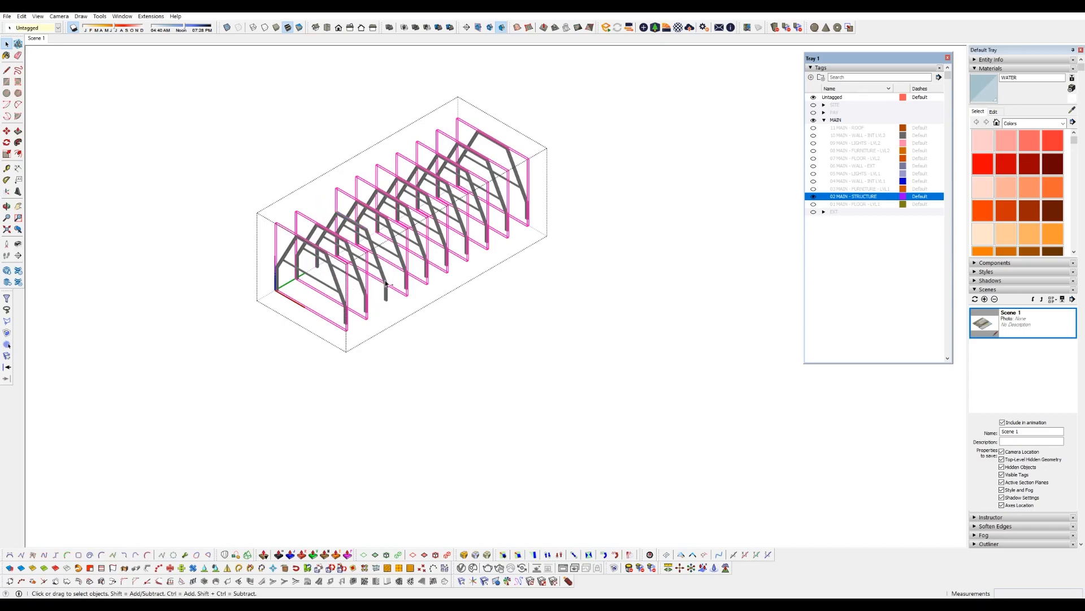
{"action": "key", "text": "Delete"}
Try saving the third frame under its own "02 MAIN - STRUCTURE" file name, then restore all frames and leave the group
{"action": "left_click", "coordinate": [6, 16]}
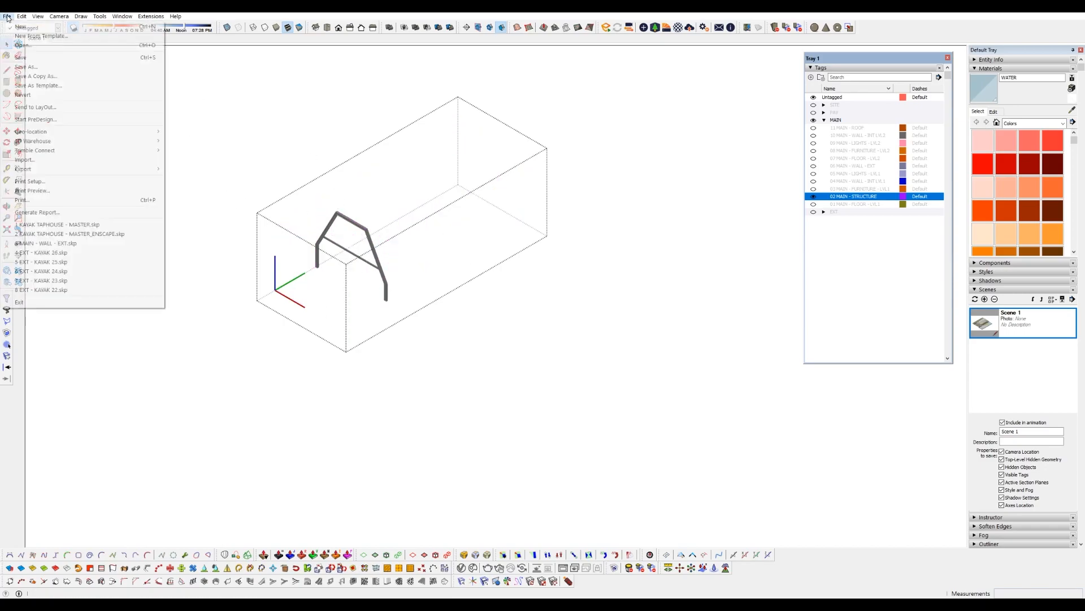
{"action": "left_click", "coordinate": [33, 72]}
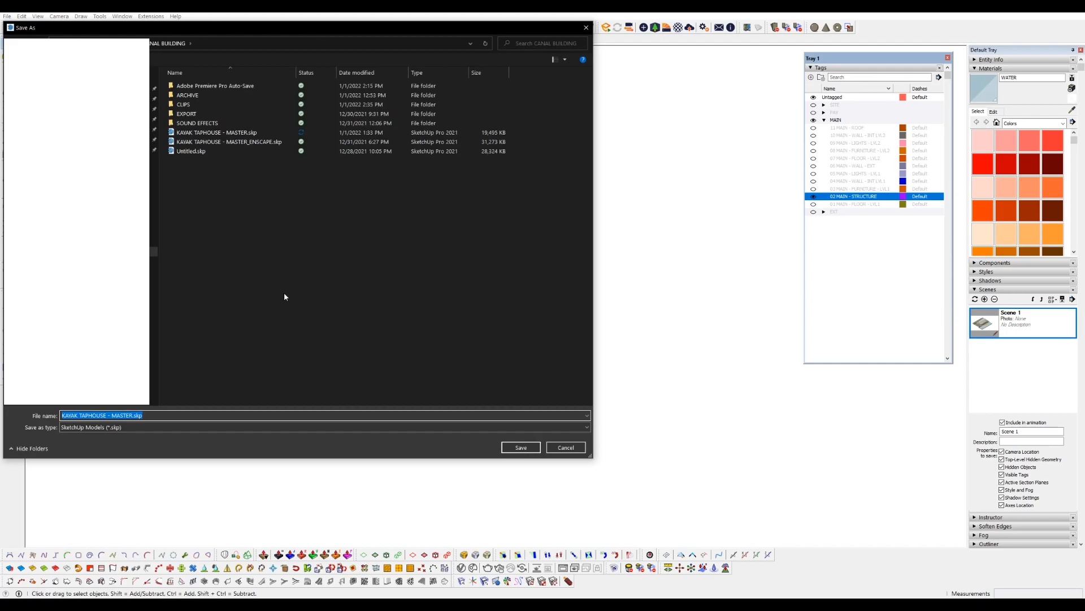
{"action": "type", "text": "02 MAIN - STRUCTURE 1"}
{"action": "key", "text": "Return"}
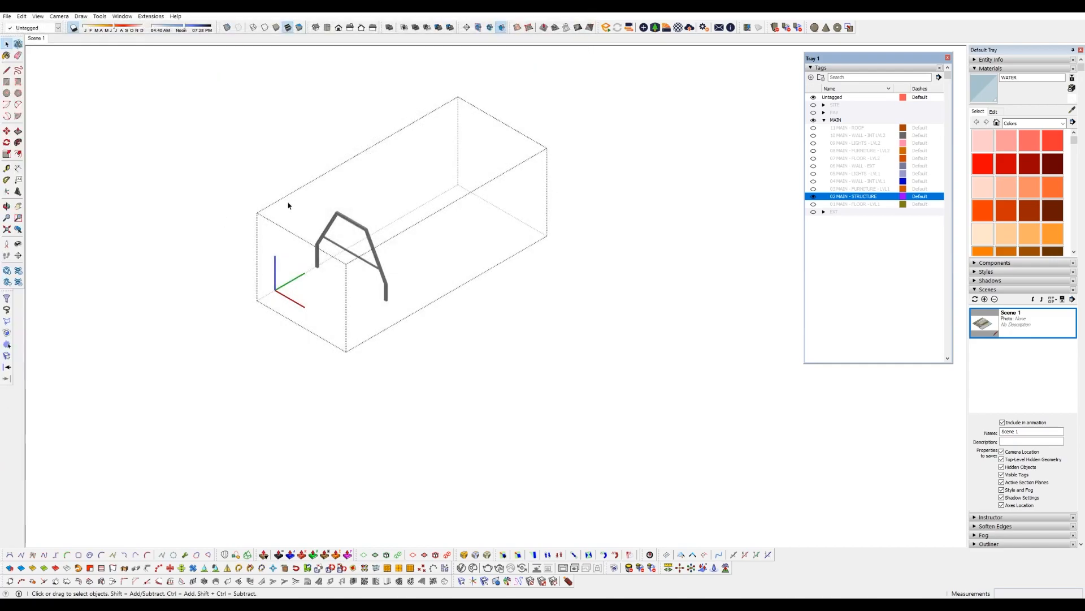
{"action": "double_click", "coordinate": [343, 237]}
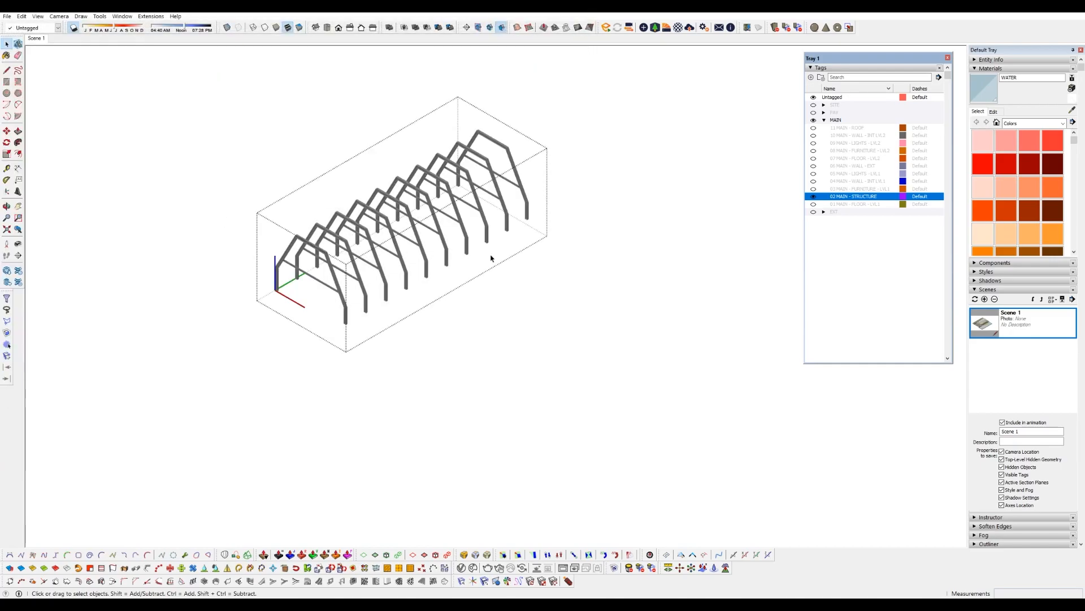
{"action": "left_click", "coordinate": [564, 278]}
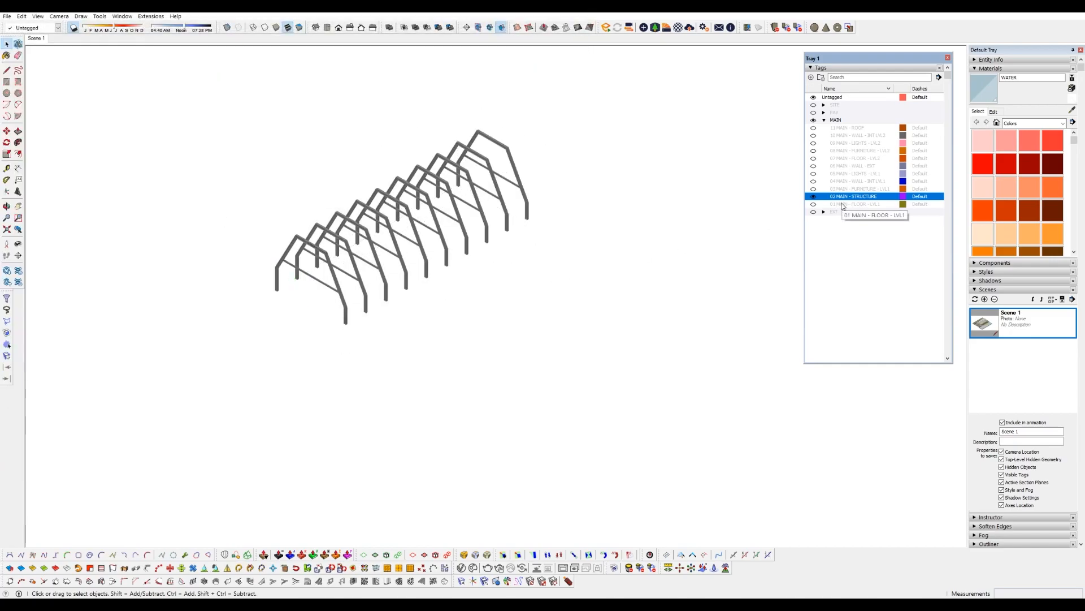
Hide 02 MAIN - STRUCTURE and briefly toggle the 03 MAIN - FURNITURE - LVL1 and 04 MAIN - WALL - INT LVL1 tags
{"action": "left_click", "coordinate": [813, 197]}
{"action": "left_click", "coordinate": [814, 189]}
{"action": "left_click", "coordinate": [813, 189]}
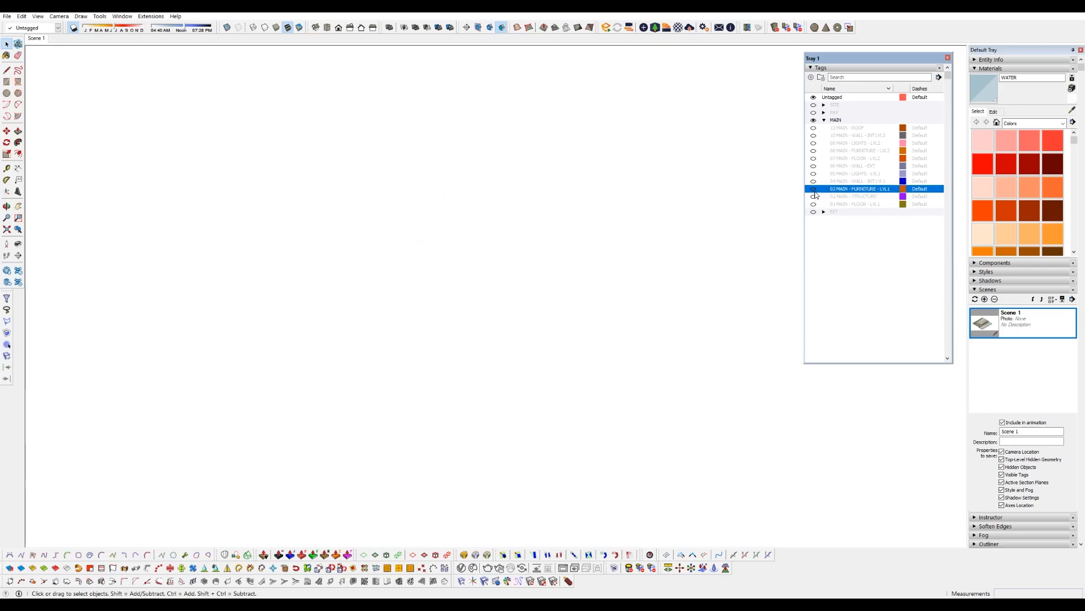
{"action": "left_click", "coordinate": [813, 181]}
{"action": "left_click", "coordinate": [813, 181]}
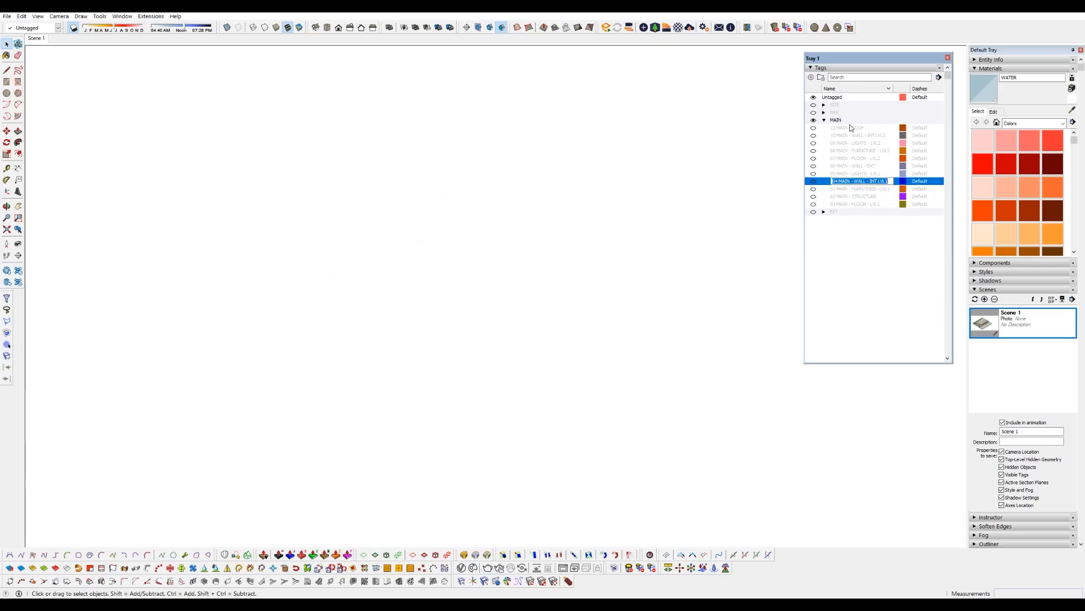
Show all tags in the MAIN folder, collapse it, and show the PAV, SITE and EXT folders
{"action": "left_click", "coordinate": [851, 128]}
{"action": "left_click", "coordinate": [857, 204], "text": "shift"}
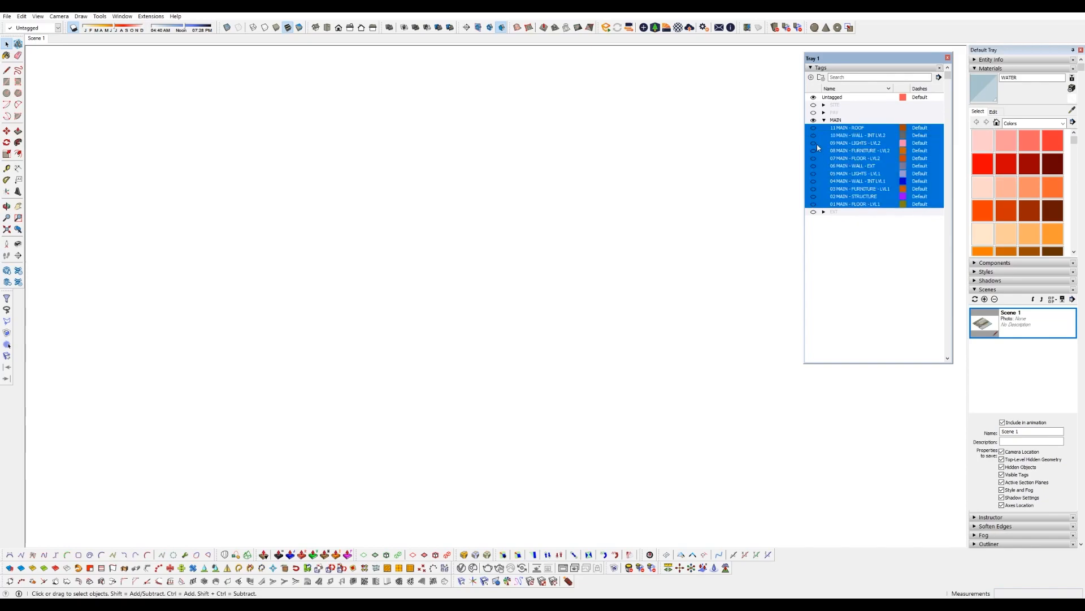
{"action": "left_click", "coordinate": [814, 151]}
{"action": "left_click", "coordinate": [824, 120]}
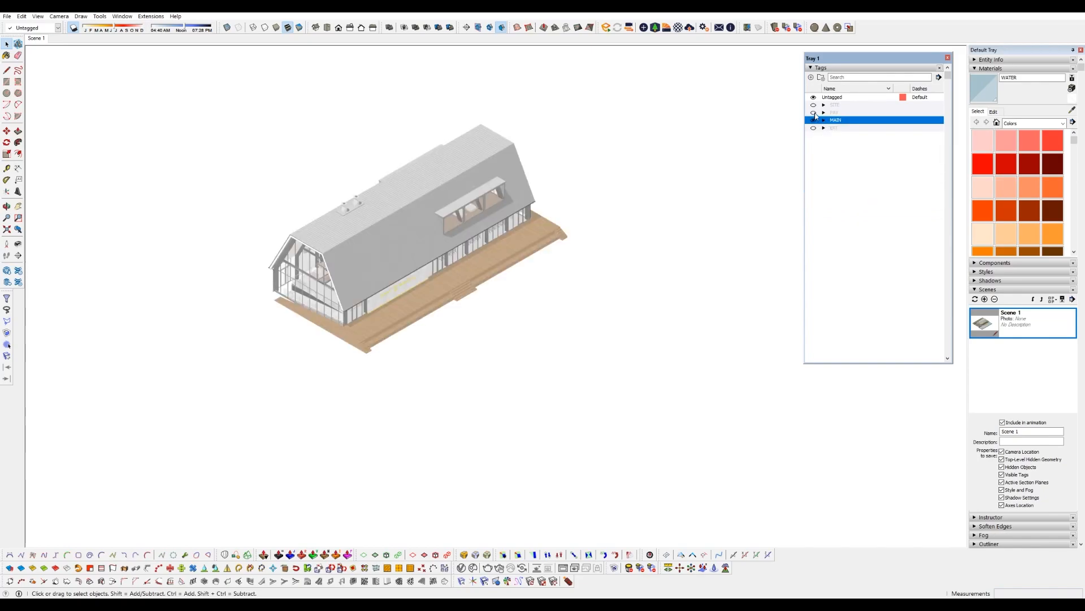
{"action": "left_click", "coordinate": [814, 112]}
{"action": "left_click", "coordinate": [814, 105]}
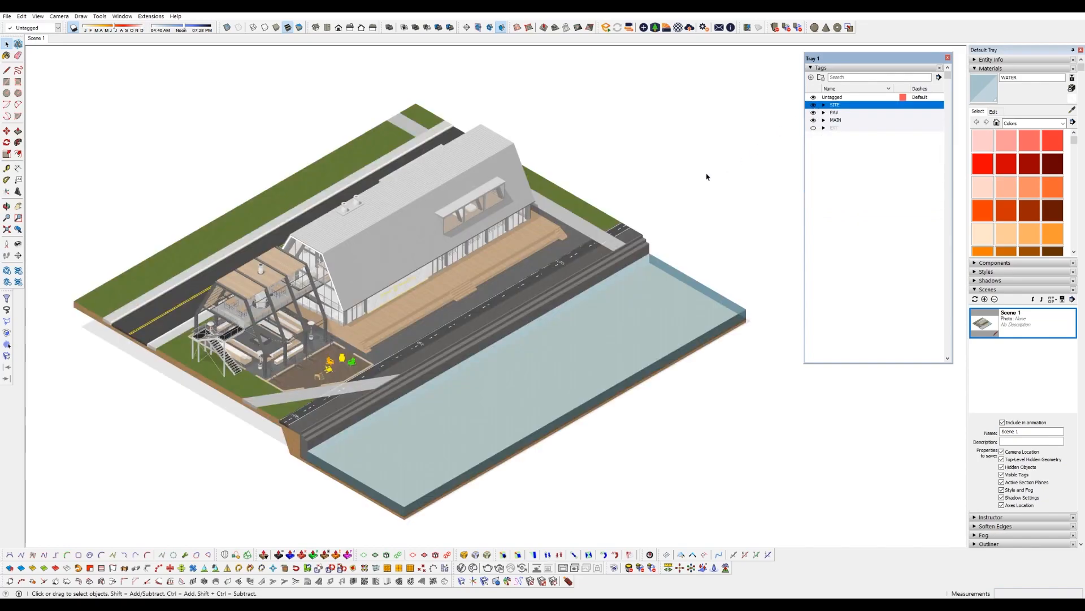
{"action": "left_click", "coordinate": [814, 128]}
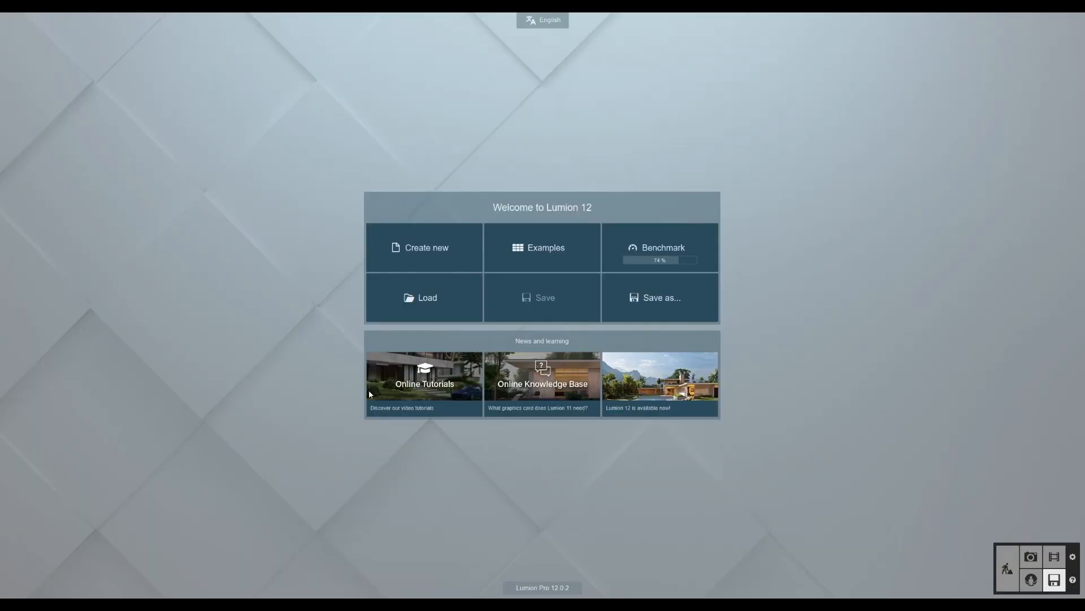
Switch to Lumion 12 and create a new project with an empty grass scene
{"action": "left_click", "coordinate": [446, 243]}
{"action": "left_click", "coordinate": [435, 259]}
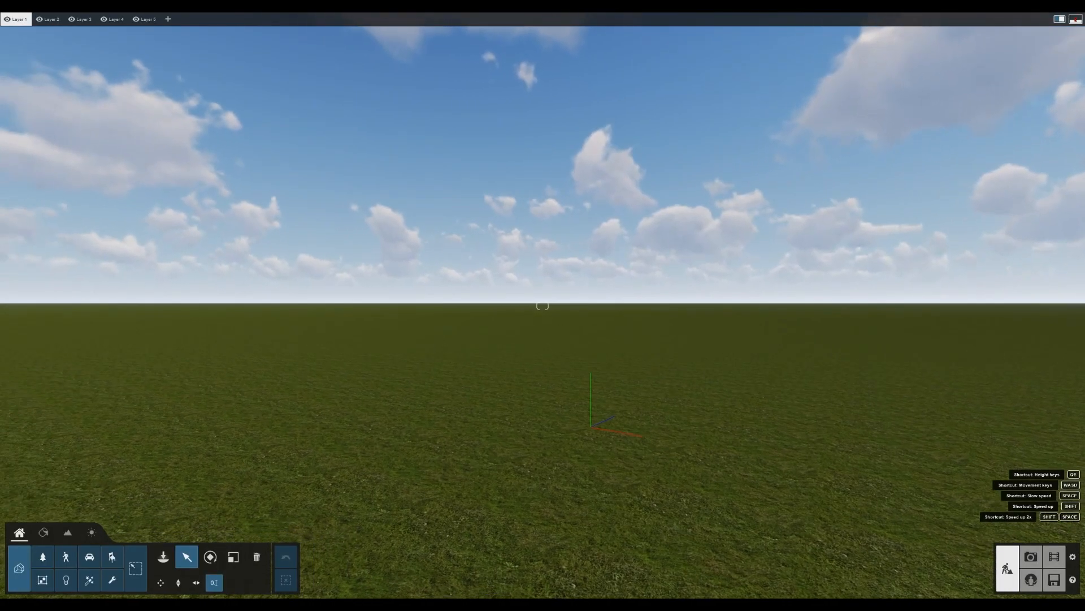
{"action": "right_click_drag", "start_coordinate": [324, 480], "coordinate": [396, 507]}
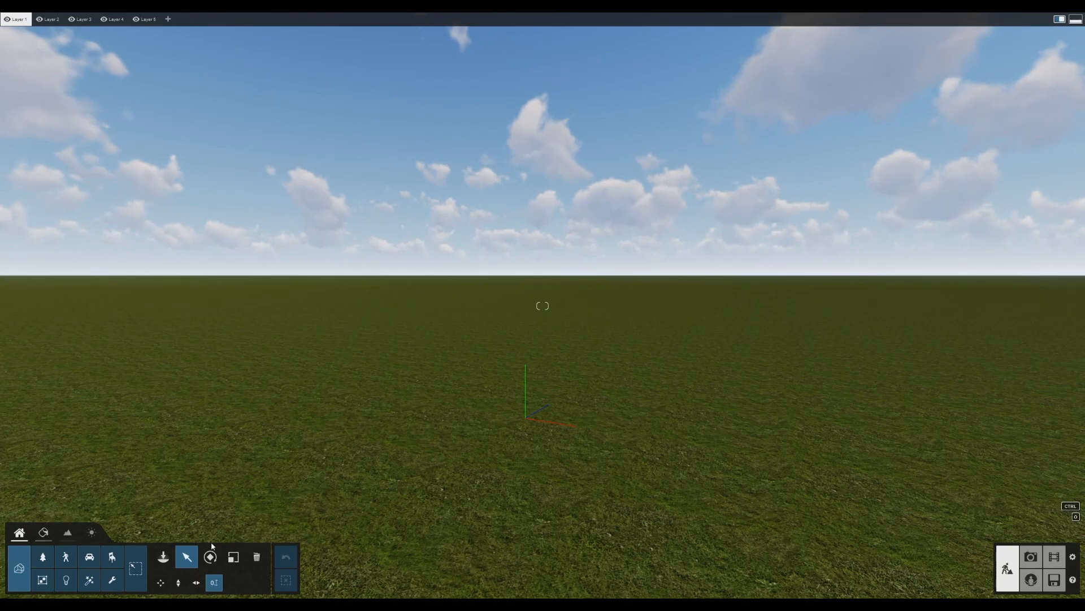
Place the imported SITE - BASE model from the KAYAK TAPHOUSE folder near the scene origin
{"action": "left_click", "coordinate": [163, 558]}
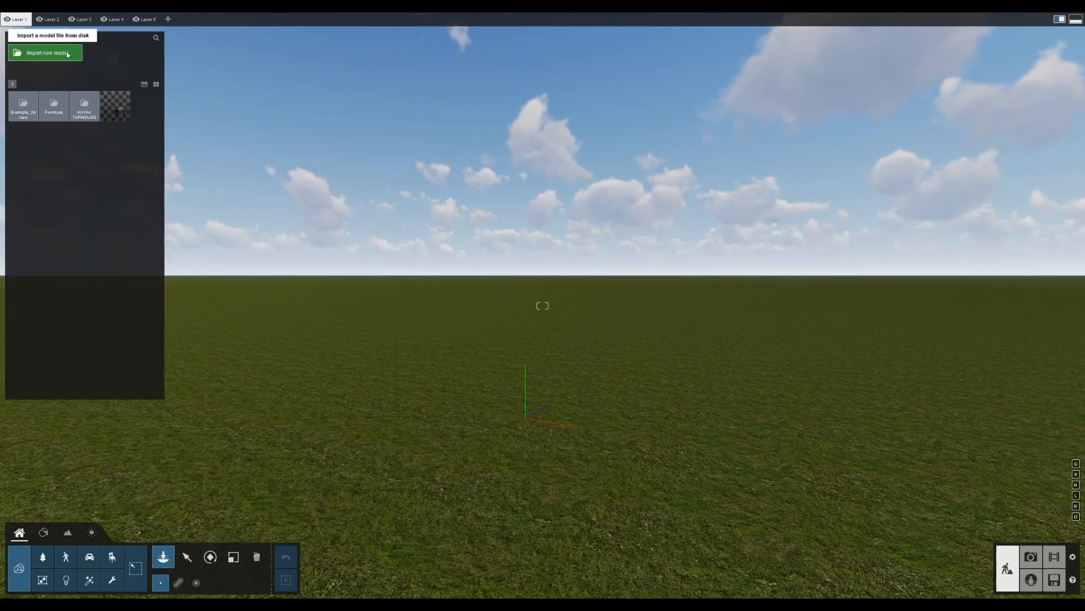
{"action": "left_click", "coordinate": [84, 106]}
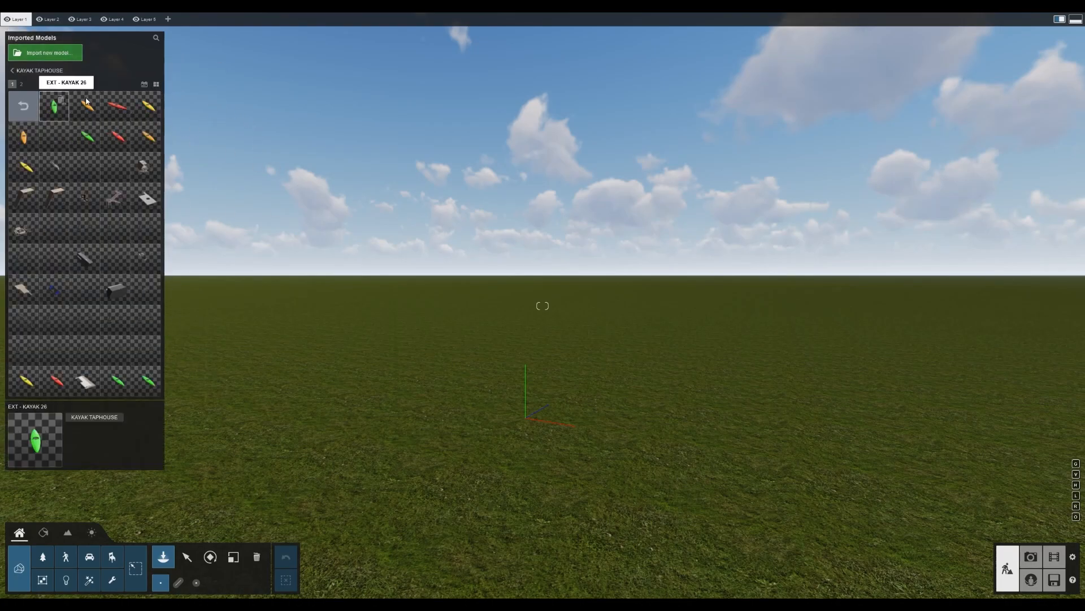
{"action": "left_click", "coordinate": [22, 84]}
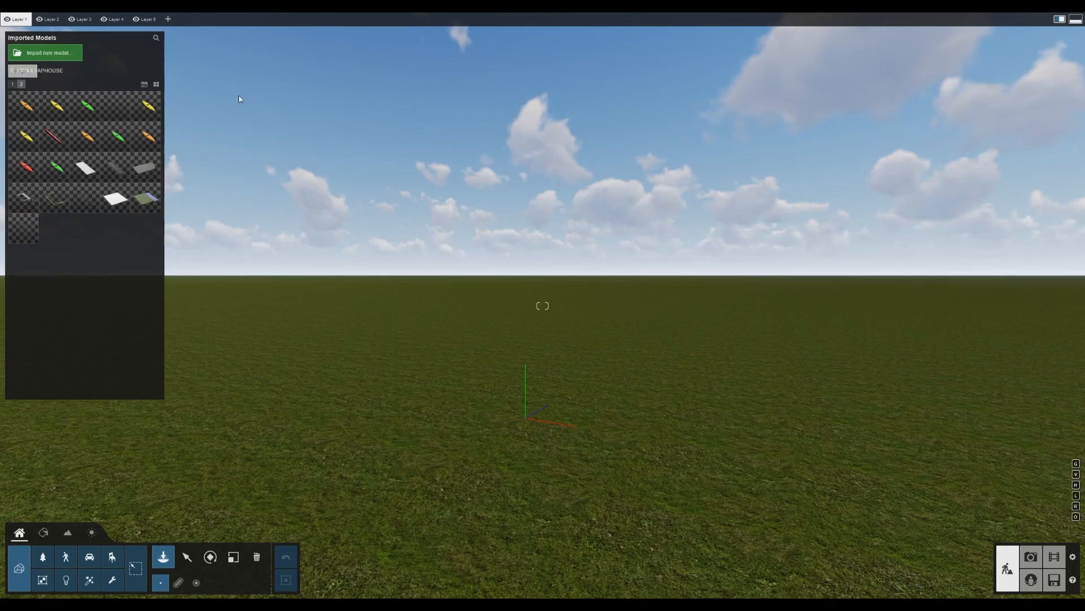
{"action": "left_click", "coordinate": [105, 211]}
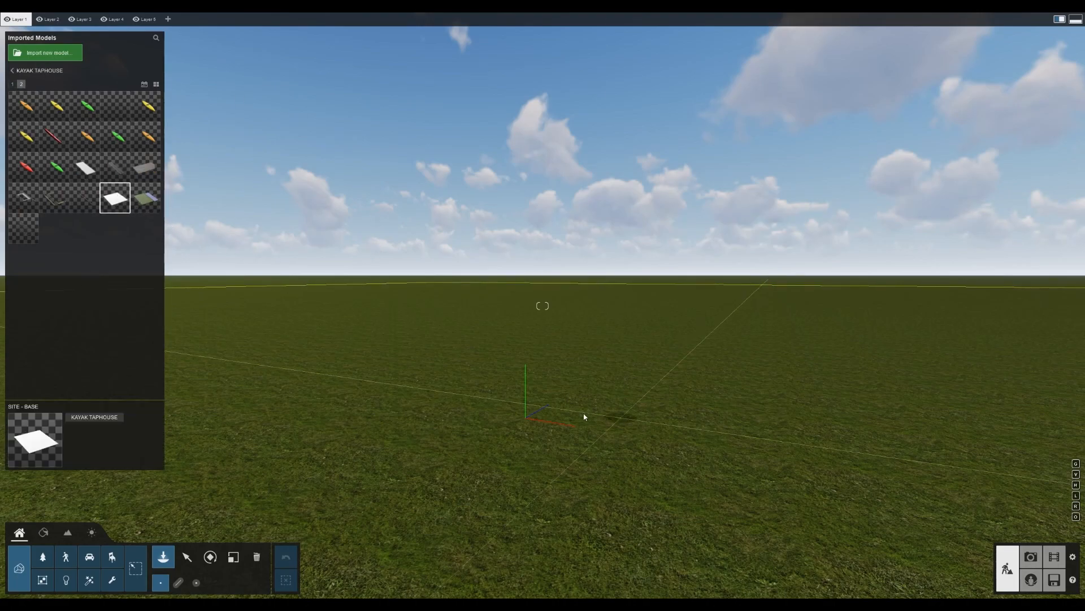
{"action": "left_click", "coordinate": [554, 425]}
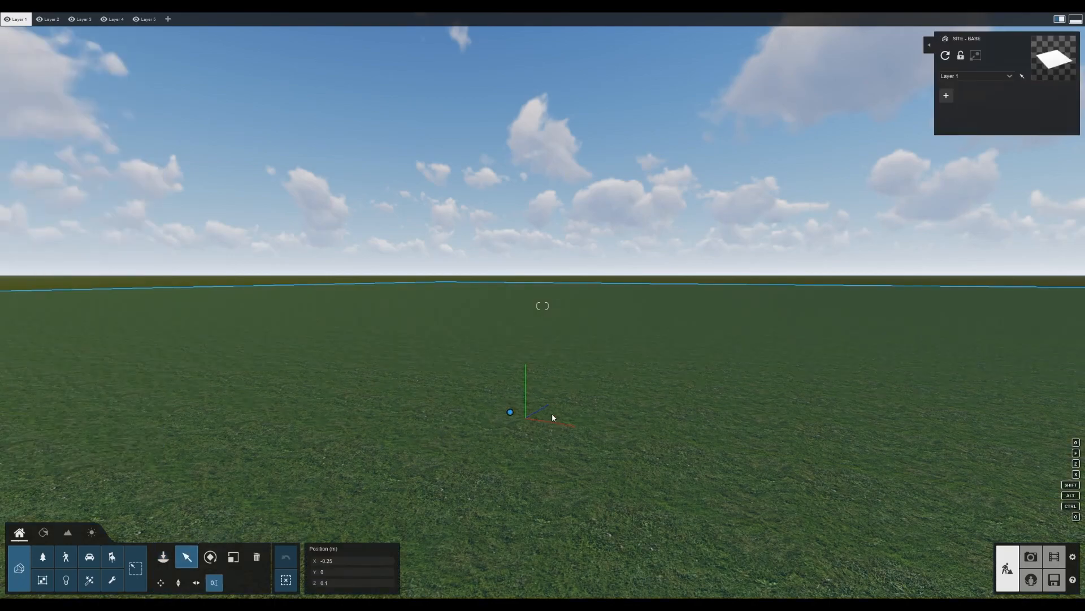
Set the SITE - BASE model's position to X 0, Y 5 and Z 0 m
{"action": "type", "text": "0"}
{"action": "left_click", "coordinate": [344, 571]}
{"action": "type", "text": "5"}
{"action": "left_click", "coordinate": [343, 583]}
{"action": "type", "text": "0"}
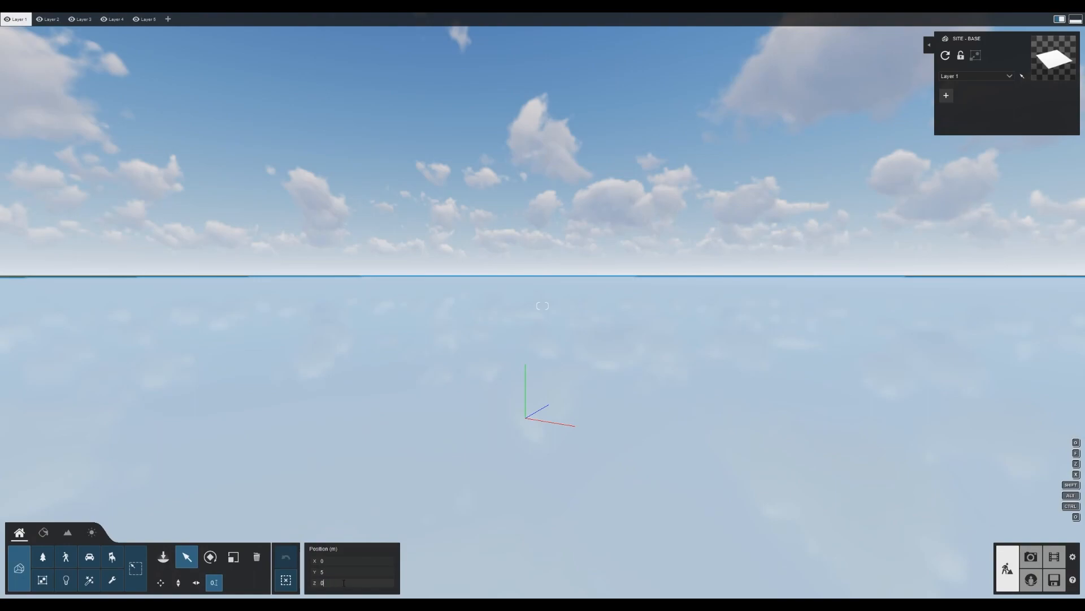
{"action": "right_click_drag", "start_coordinate": [626, 406], "coordinate": [623, 402]}
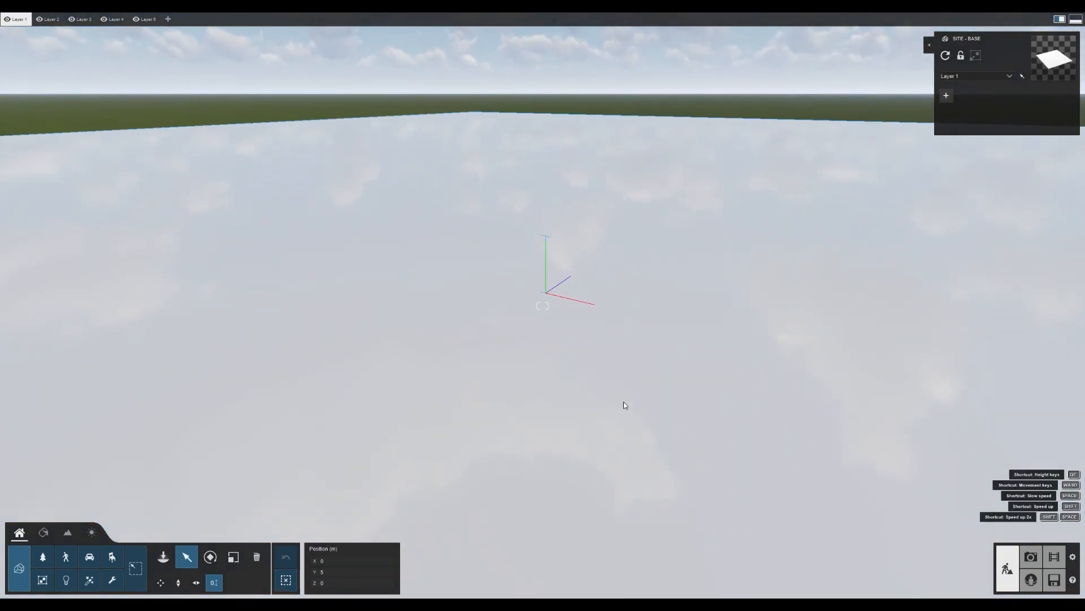
Place the imported SITE - EXISTING model near the origin and set its position to X 0, Y 5 and Z 0 m
{"action": "left_click", "coordinate": [163, 557]}
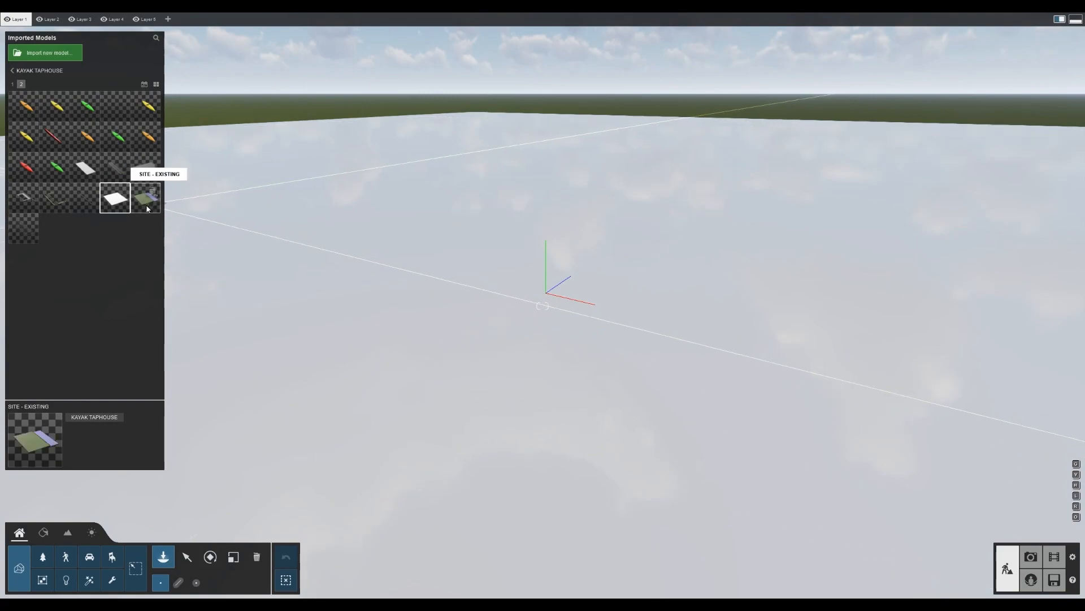
{"action": "left_click", "coordinate": [560, 344]}
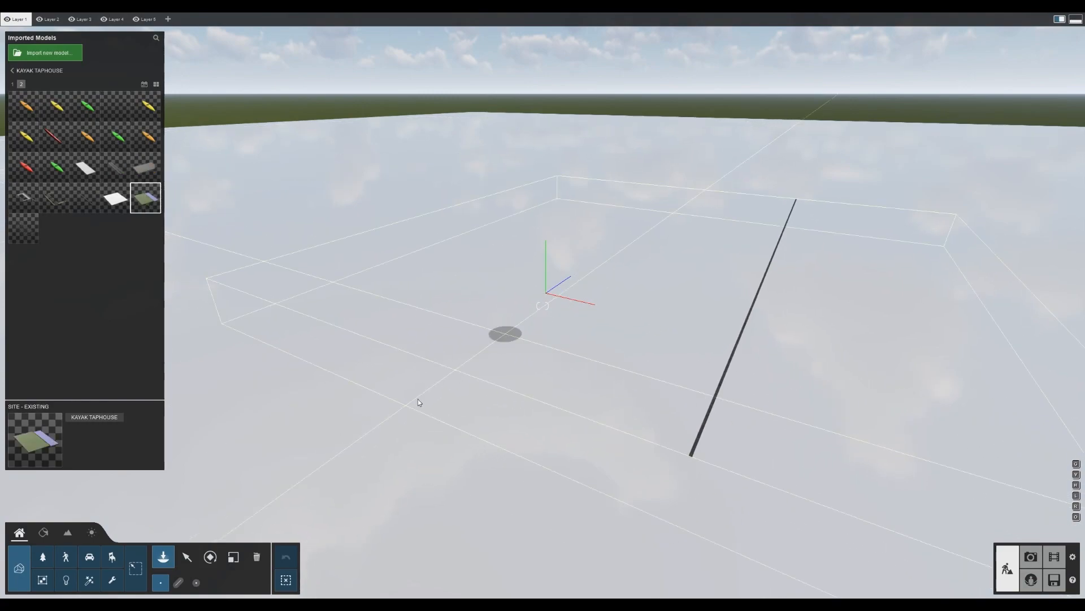
{"action": "left_click", "coordinate": [187, 558]}
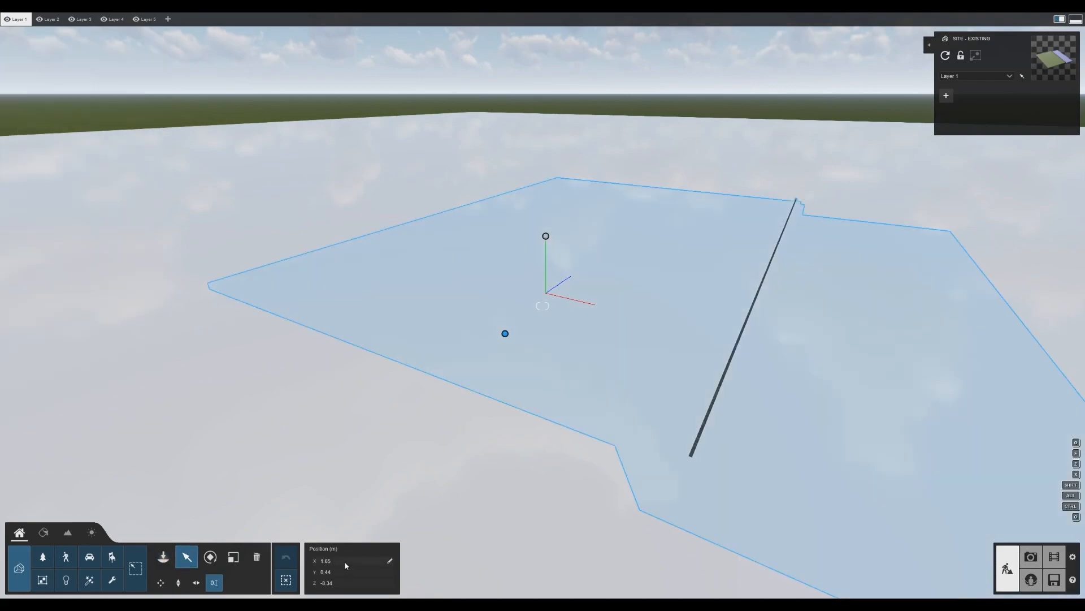
{"action": "left_click", "coordinate": [345, 561]}
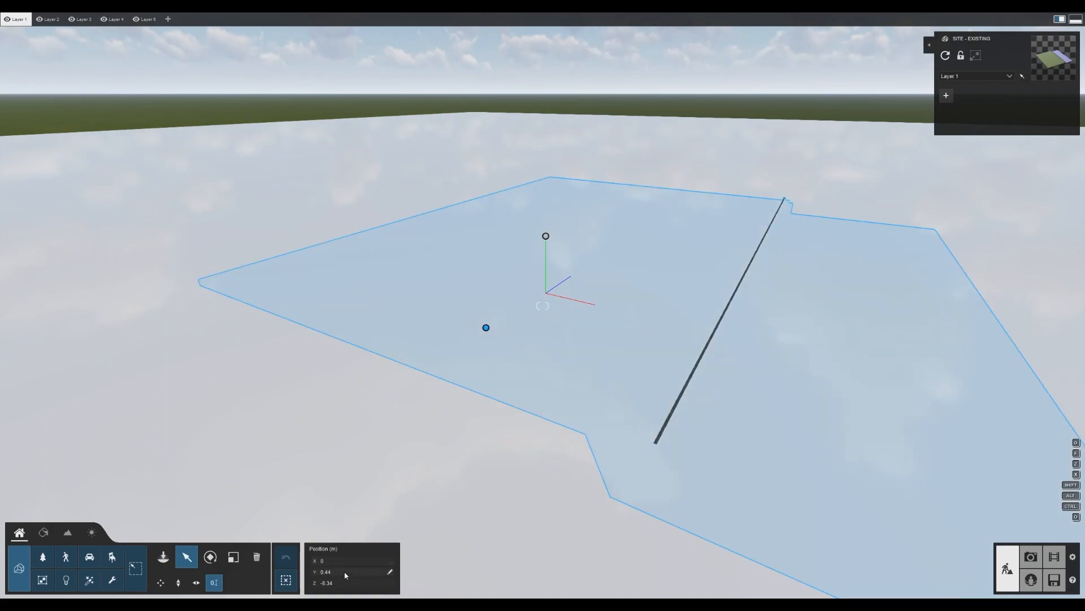
{"action": "key", "text": "BackSpace"}
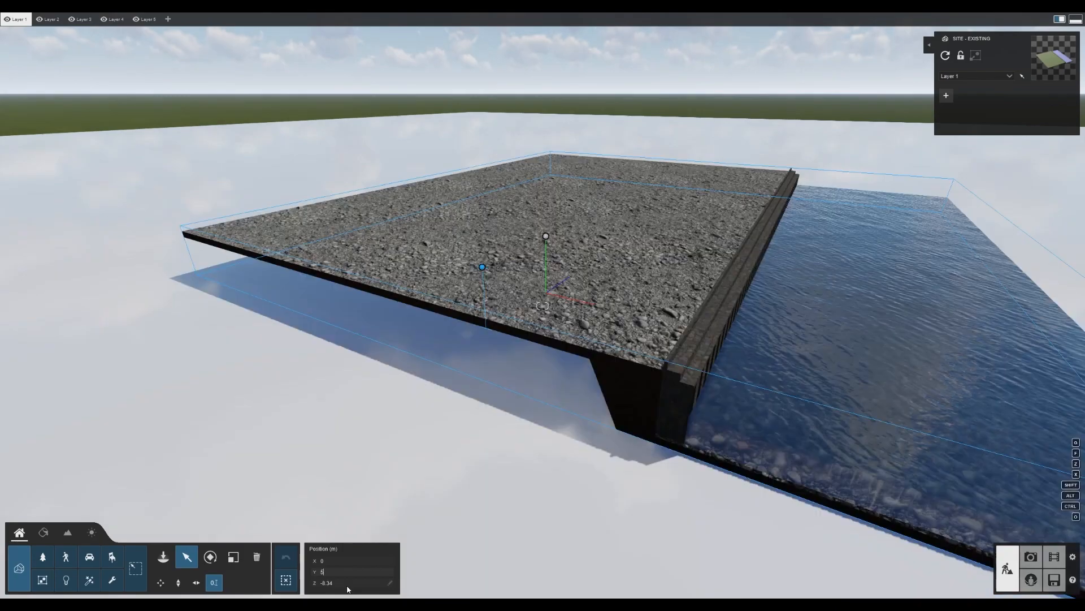
{"action": "type", "text": "5"}
{"action": "left_click", "coordinate": [347, 586]}
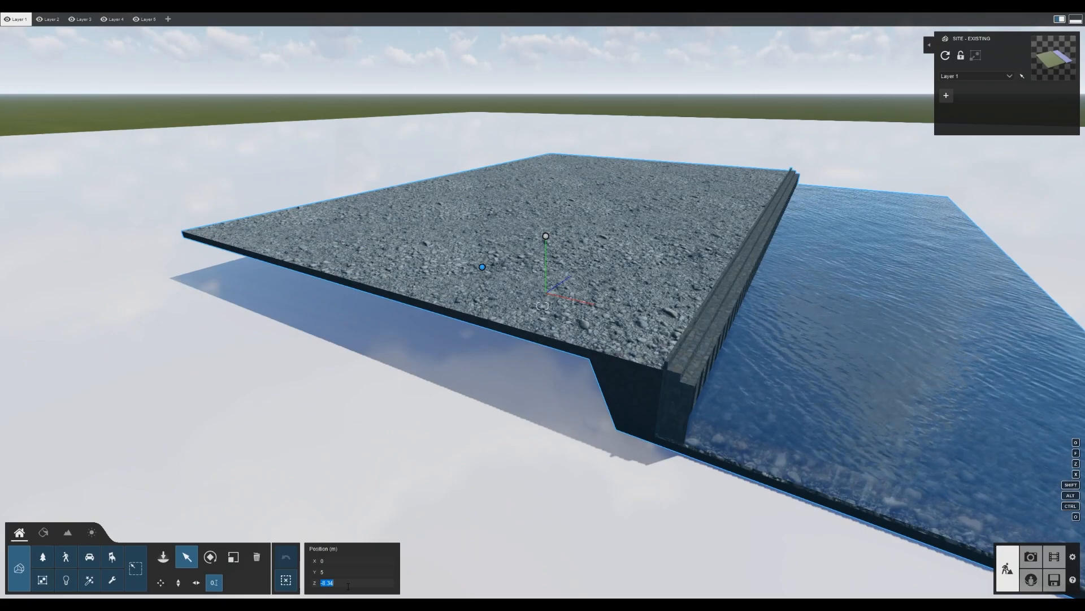
{"action": "type", "text": "0"}
{"action": "key", "text": "Return"}
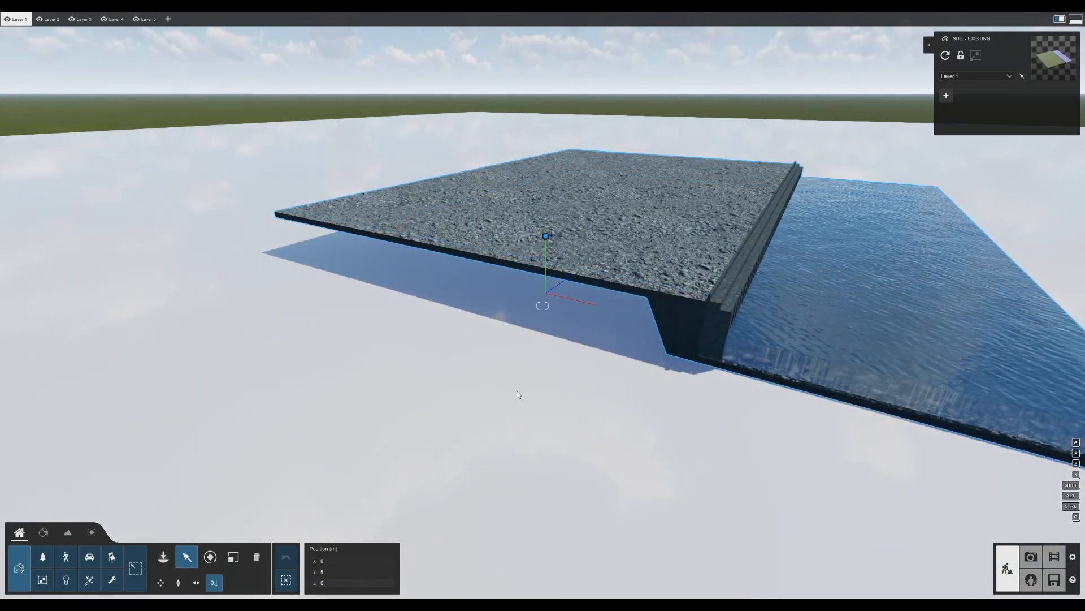
Record a movie clip in the first slot with one camera keyframe overlooking the whole site from above its water-side corner
{"action": "right_click_drag", "start_coordinate": [518, 389], "coordinate": [551, 396]}
{"action": "right_click_drag", "start_coordinate": [543, 306], "coordinate": [543, 305]}
{"action": "key", "text": "q"}
{"action": "key", "text": "s"}
{"action": "key", "text": "w"}
{"action": "key", "text": "w"}
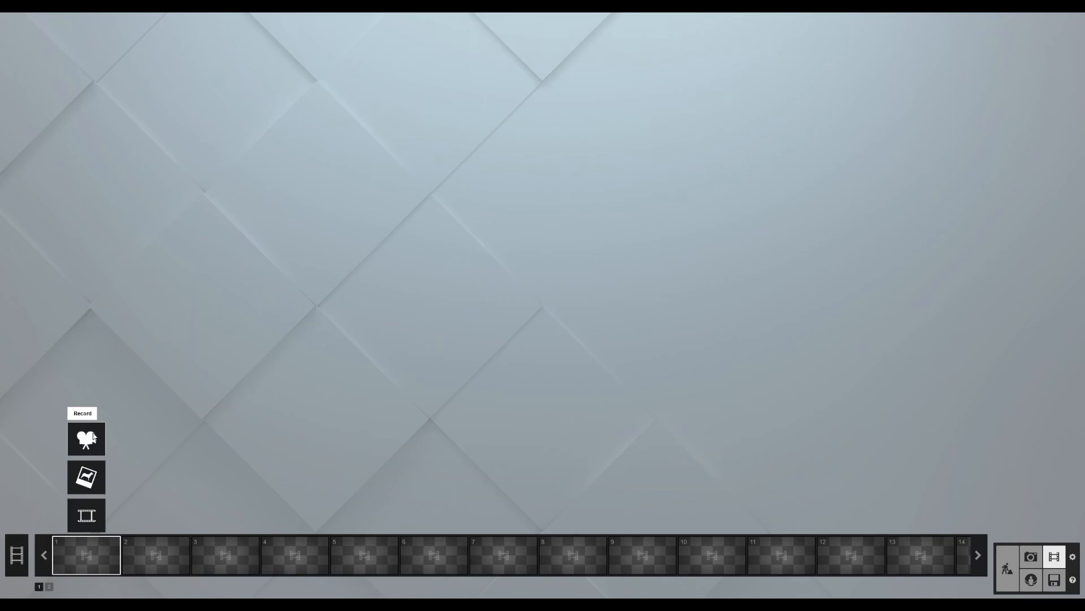
{"action": "left_click", "coordinate": [93, 438]}
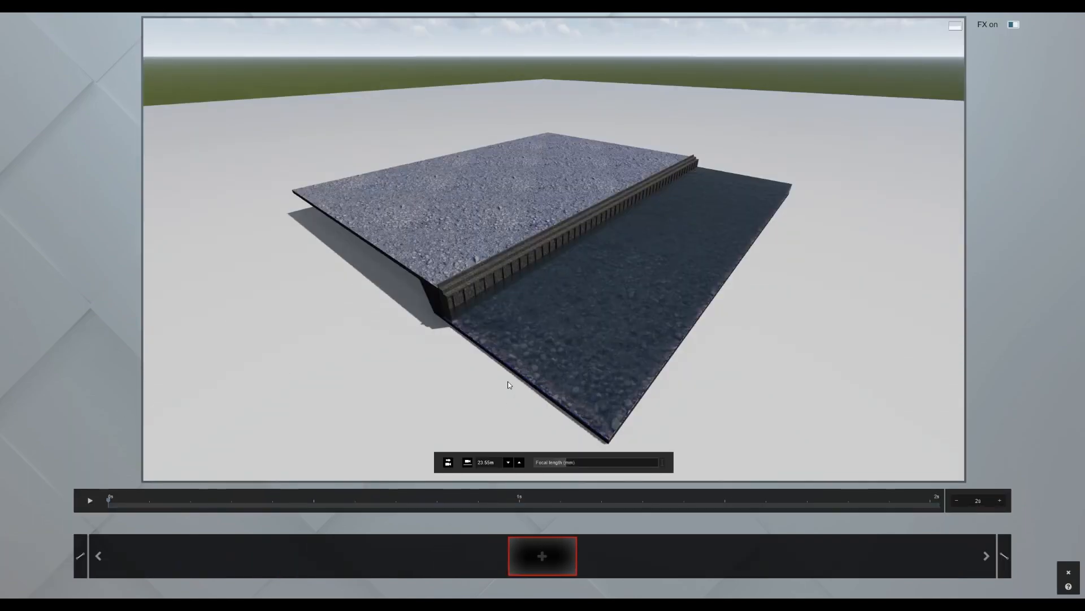
{"action": "left_click", "coordinate": [543, 555]}
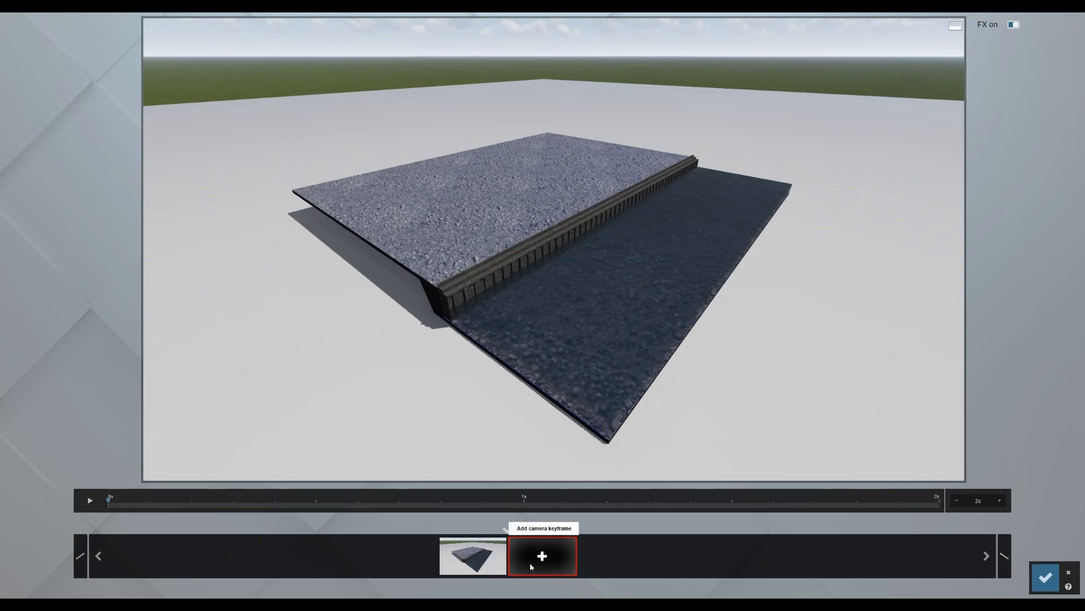
{"action": "left_click", "coordinate": [1045, 576]}
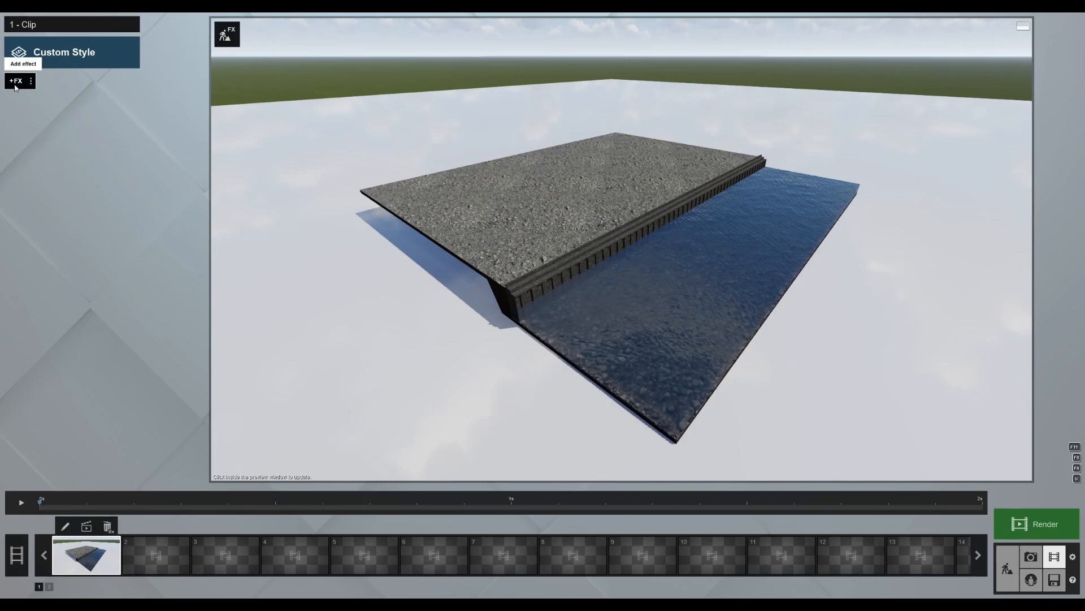
Apply the Realistic style to the clip and add the Orthographic View effect, enabled
{"action": "left_click", "coordinate": [83, 54]}
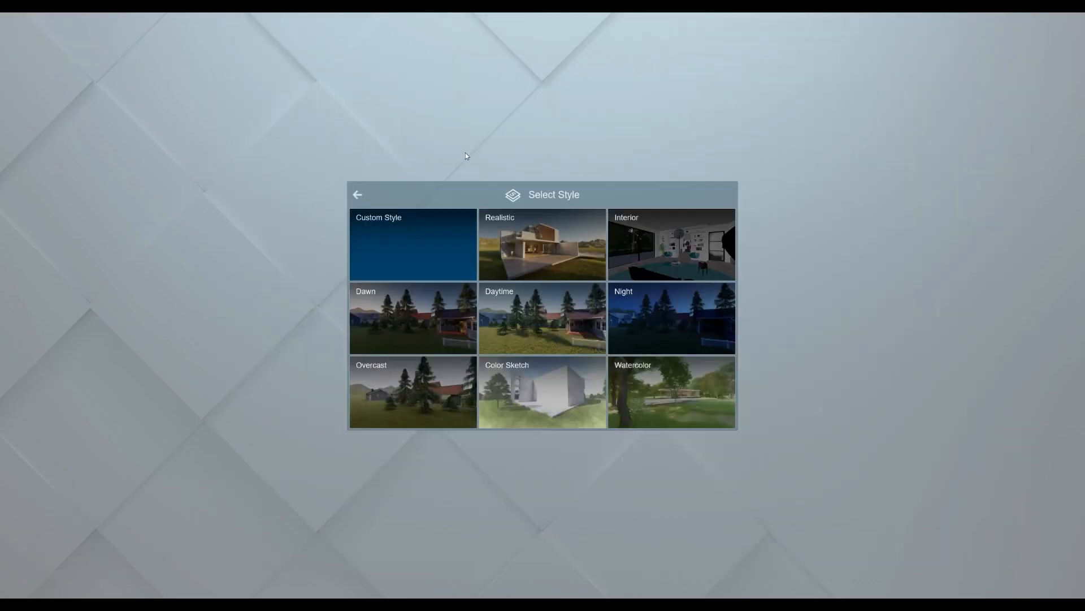
{"action": "left_click", "coordinate": [543, 243]}
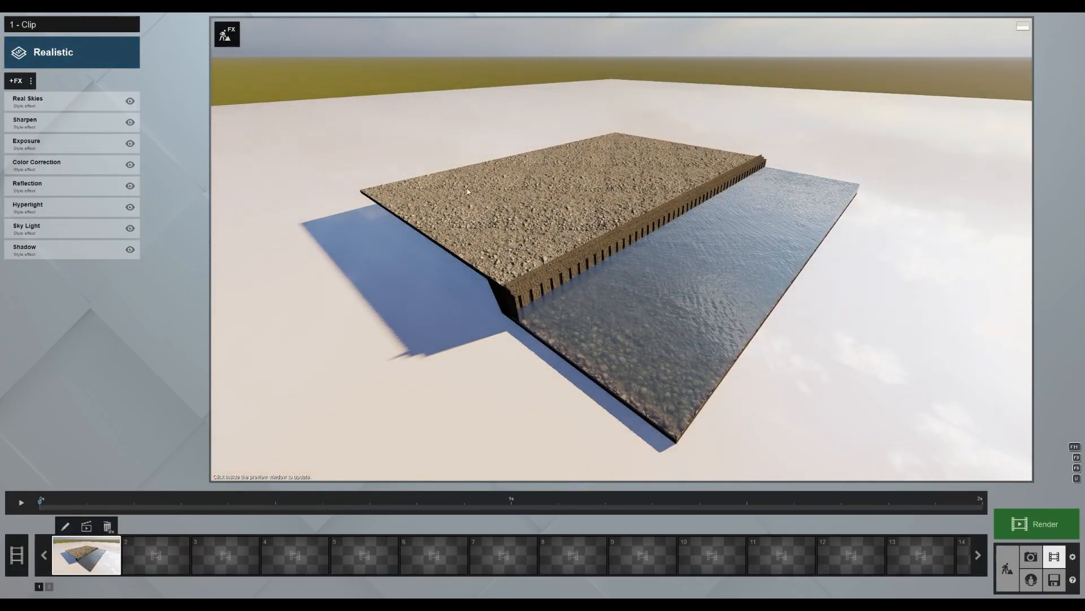
{"action": "left_click", "coordinate": [16, 81]}
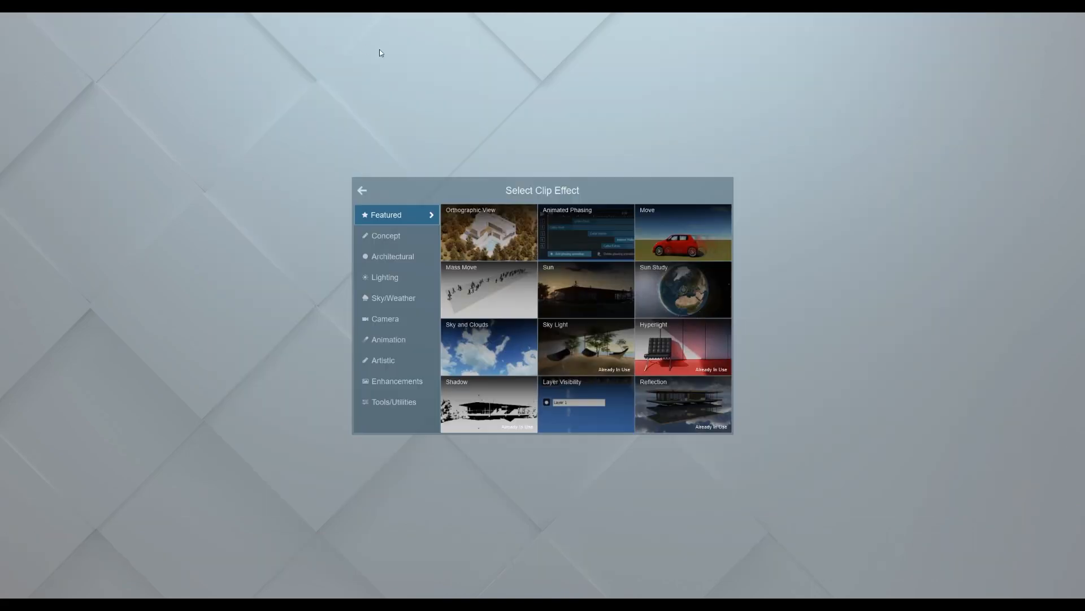
{"action": "left_click", "coordinate": [395, 316]}
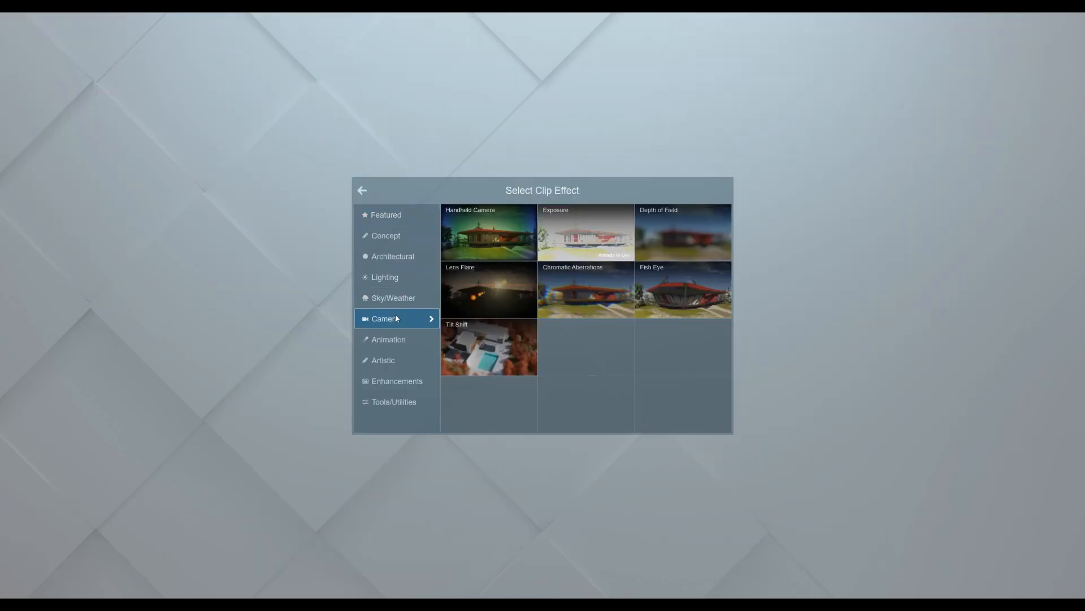
{"action": "left_click", "coordinate": [385, 216]}
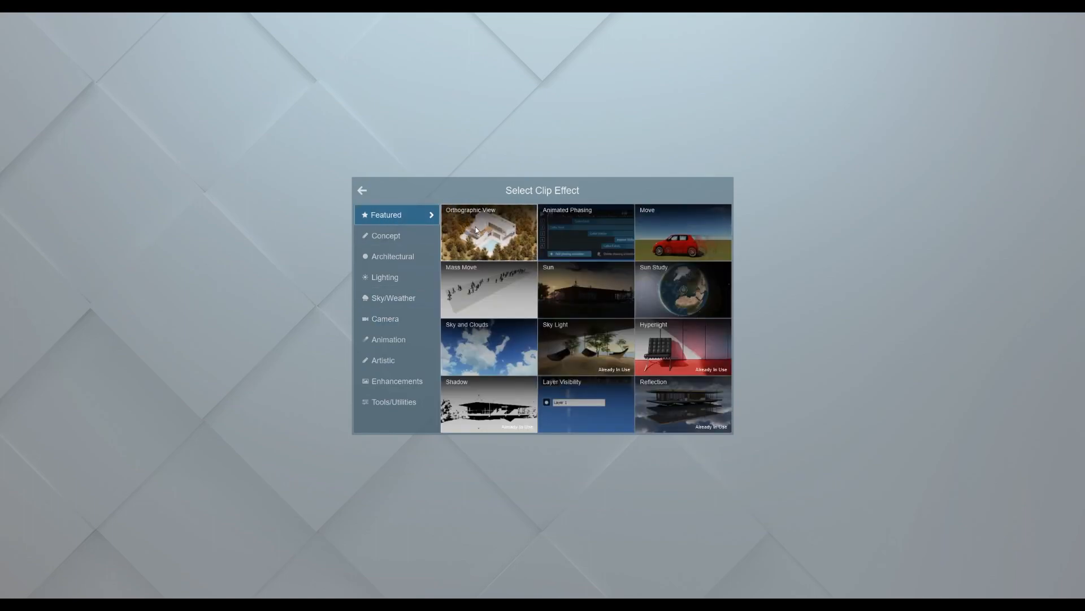
{"action": "left_click", "coordinate": [405, 257]}
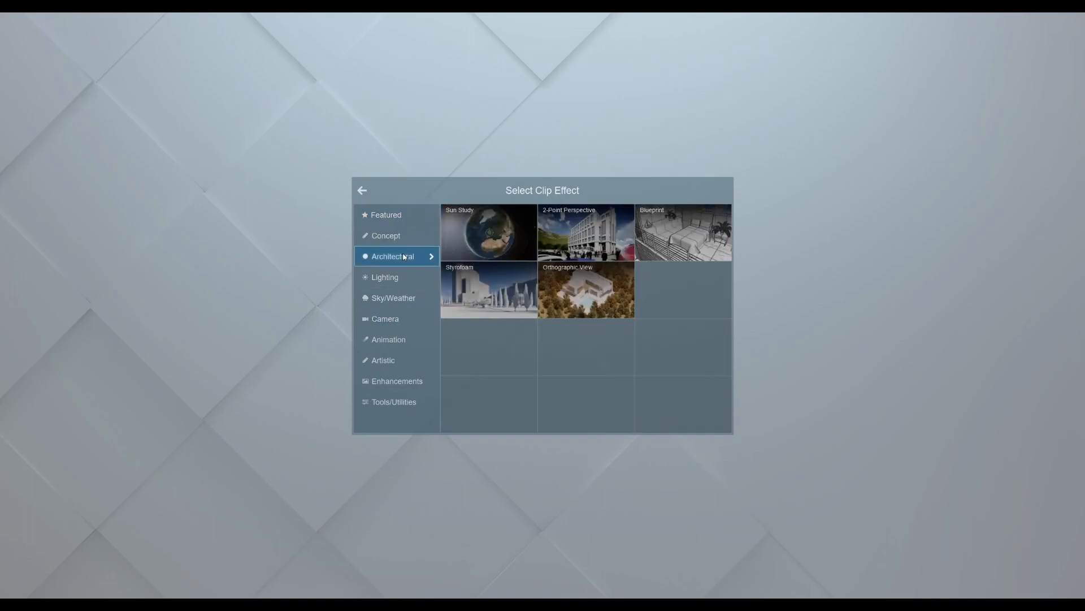
{"action": "left_click", "coordinate": [574, 292]}
{"action": "left_click", "coordinate": [129, 120]}
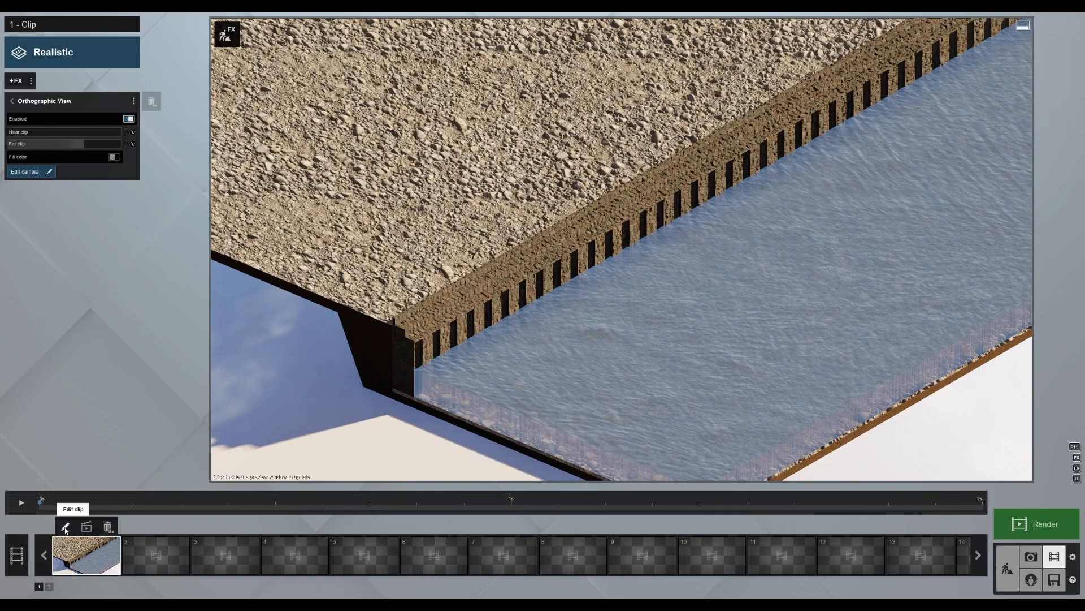
Frame the whole site in the clip's orthographic camera and add that view as a keyframe
{"action": "left_click", "coordinate": [65, 526]}
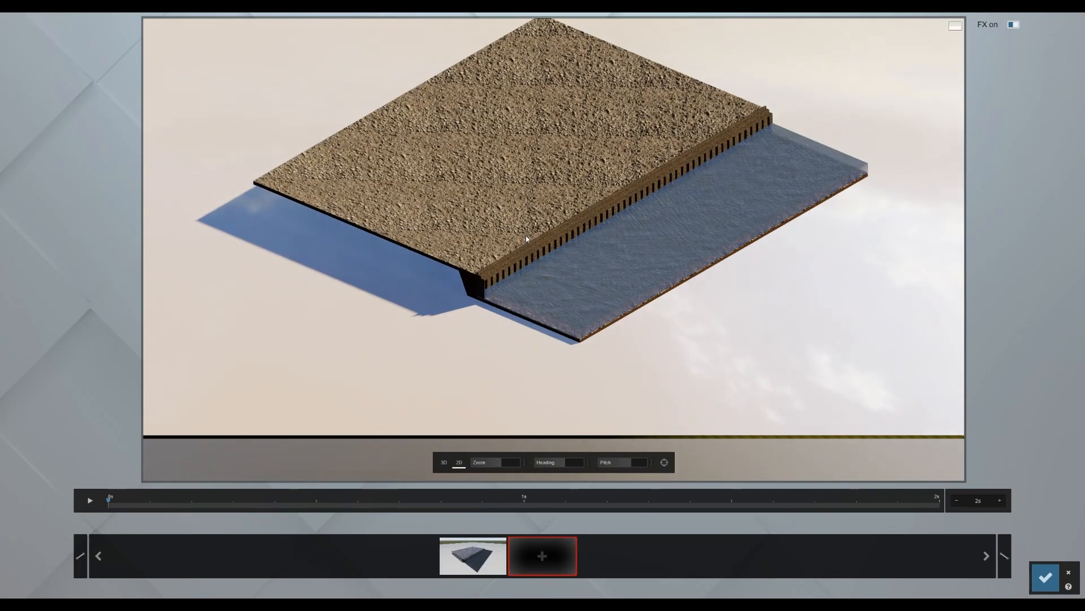
{"action": "middle_click_drag", "start_coordinate": [526, 235], "coordinate": [524, 300]}
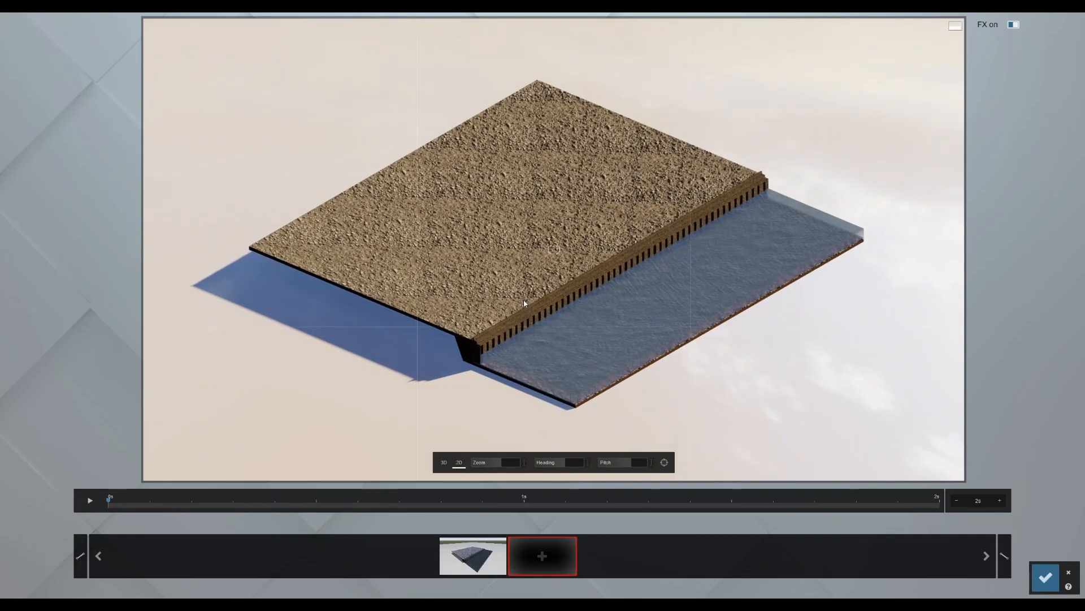
{"action": "scroll", "coordinate": [567, 262], "scroll_direction": "up", "scroll_amount": 1}
{"action": "middle_click_drag", "start_coordinate": [567, 263], "coordinate": [561, 304]}
{"action": "scroll", "coordinate": [562, 262], "scroll_direction": "down", "scroll_amount": 1}
{"action": "scroll", "coordinate": [562, 286], "scroll_direction": "up", "scroll_amount": 1}
{"action": "scroll", "coordinate": [562, 293], "scroll_direction": "down", "scroll_amount": 1}
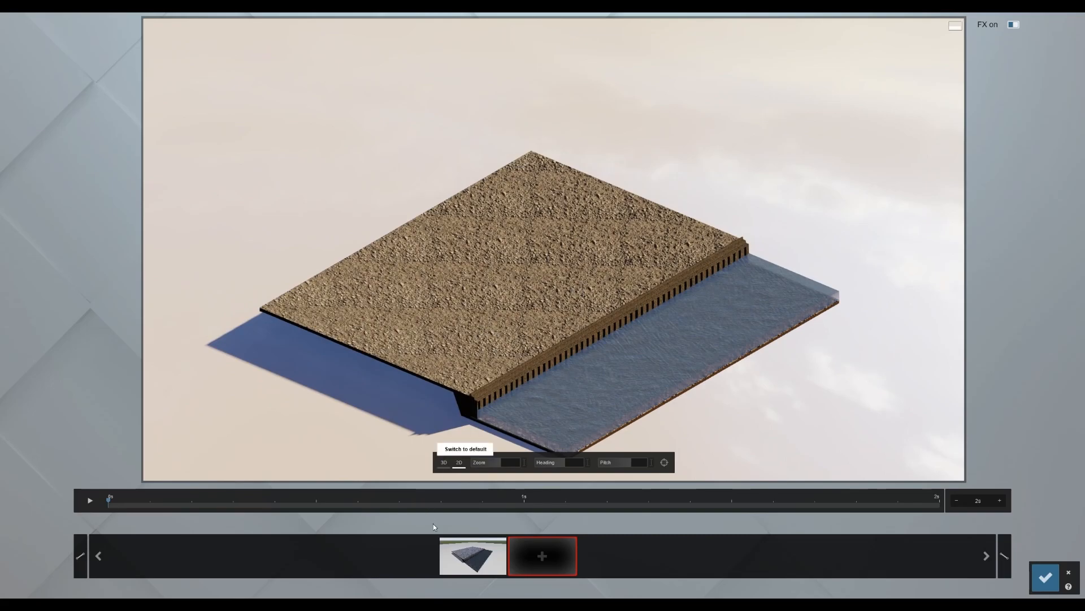
{"action": "left_click", "coordinate": [543, 556]}
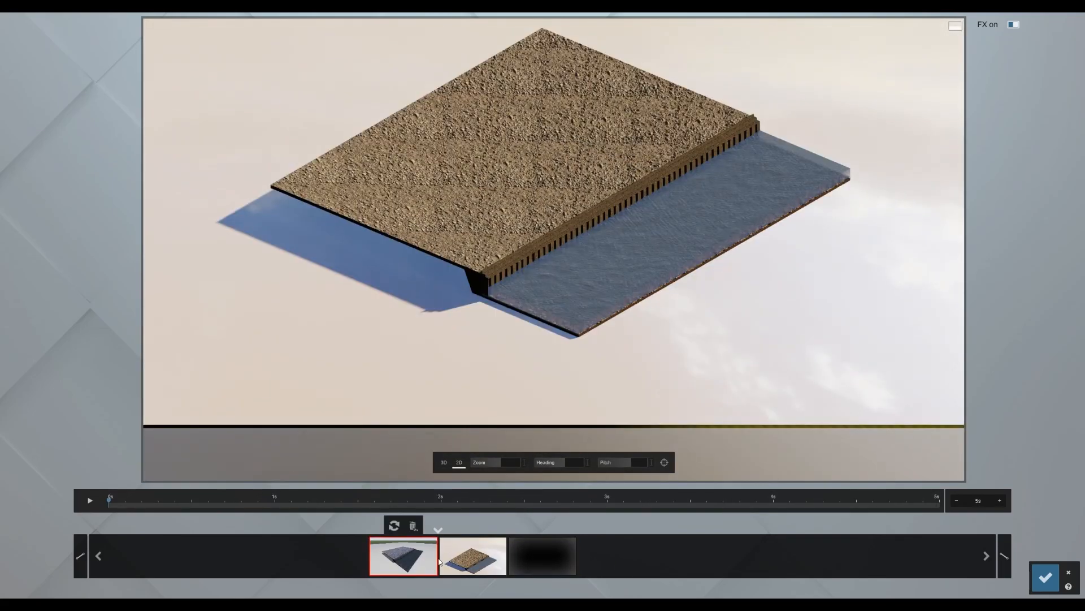
Delete the original perspective keyframe and add two more keyframes of the same orthographic view
{"action": "left_click", "coordinate": [413, 525]}
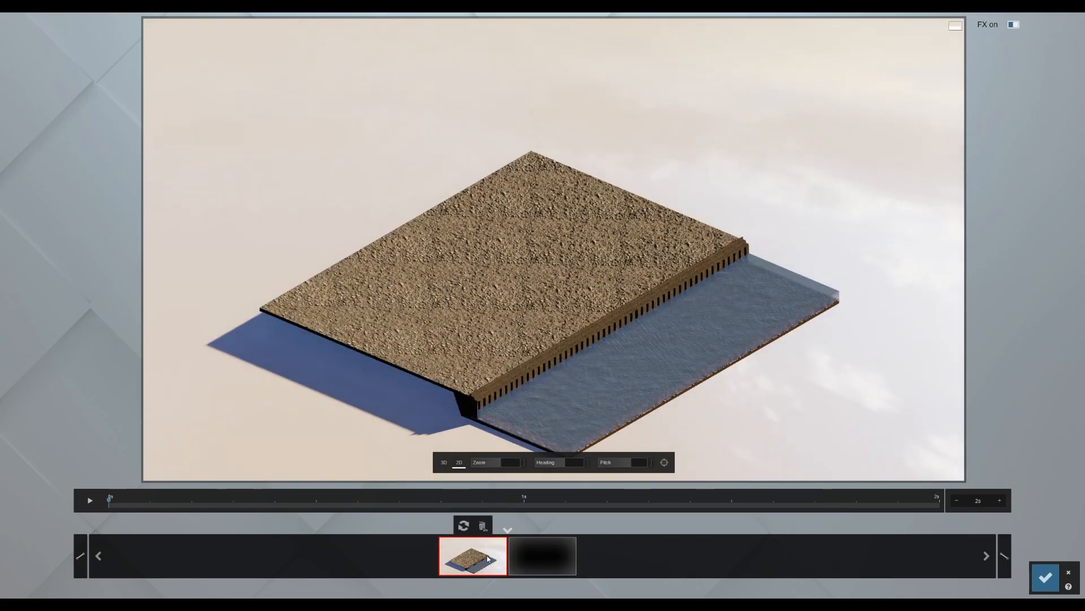
{"action": "left_click", "coordinate": [559, 561]}
{"action": "left_click", "coordinate": [552, 557]}
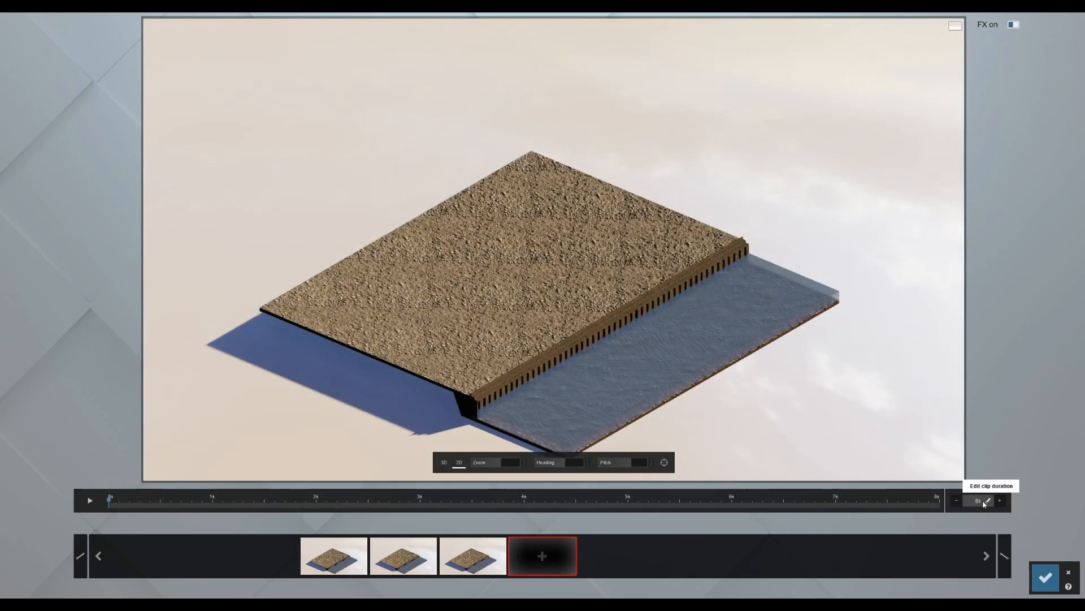
Set the clip duration to 20 seconds
{"action": "left_click", "coordinate": [979, 501]}
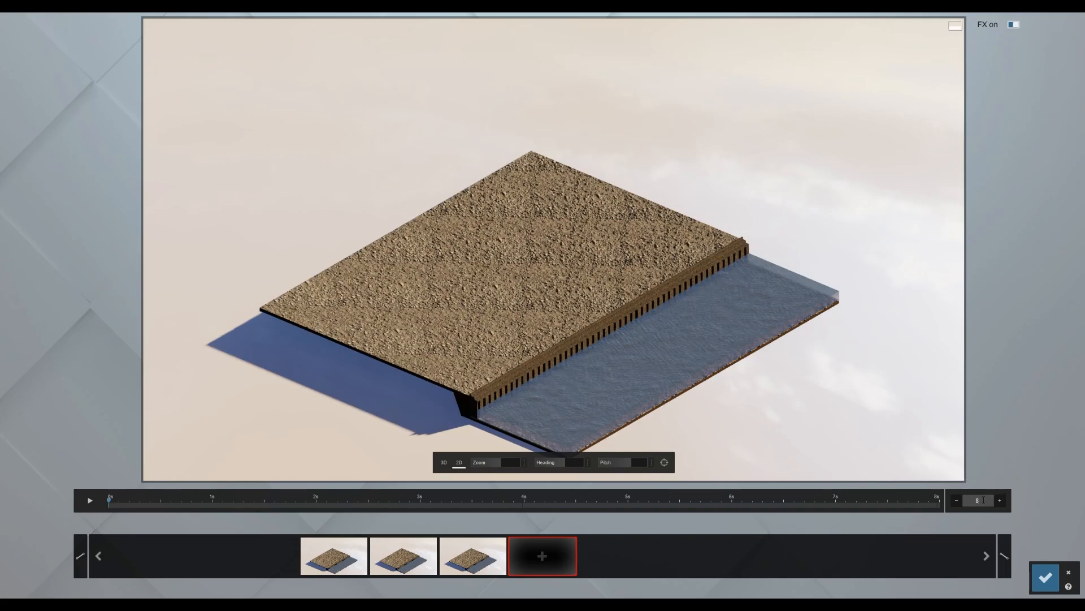
{"action": "type", "text": "20"}
{"action": "key", "text": "Return"}
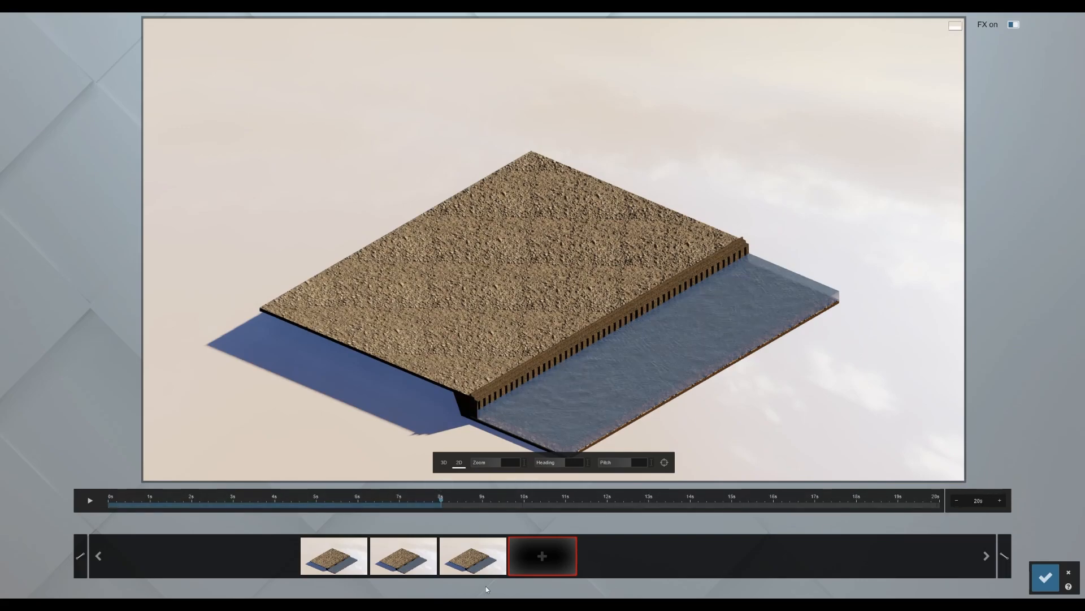
Set the clip duration to 60 seconds and save the clip from its first keyframe
{"action": "left_click", "coordinate": [485, 563]}
{"action": "left_click", "coordinate": [987, 500]}
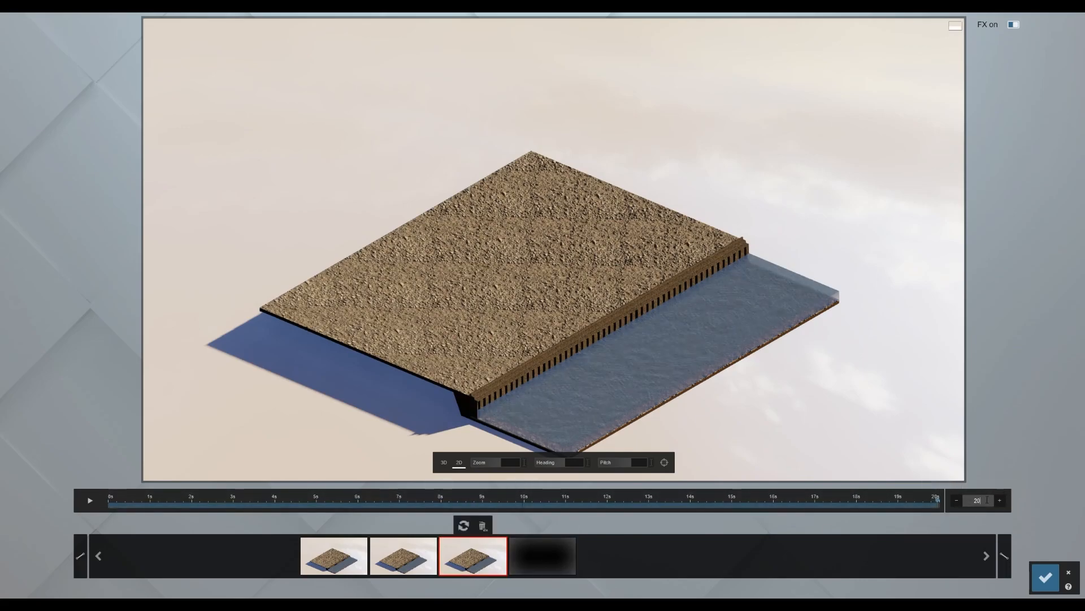
{"action": "type", "text": "60"}
{"action": "key", "text": "Return"}
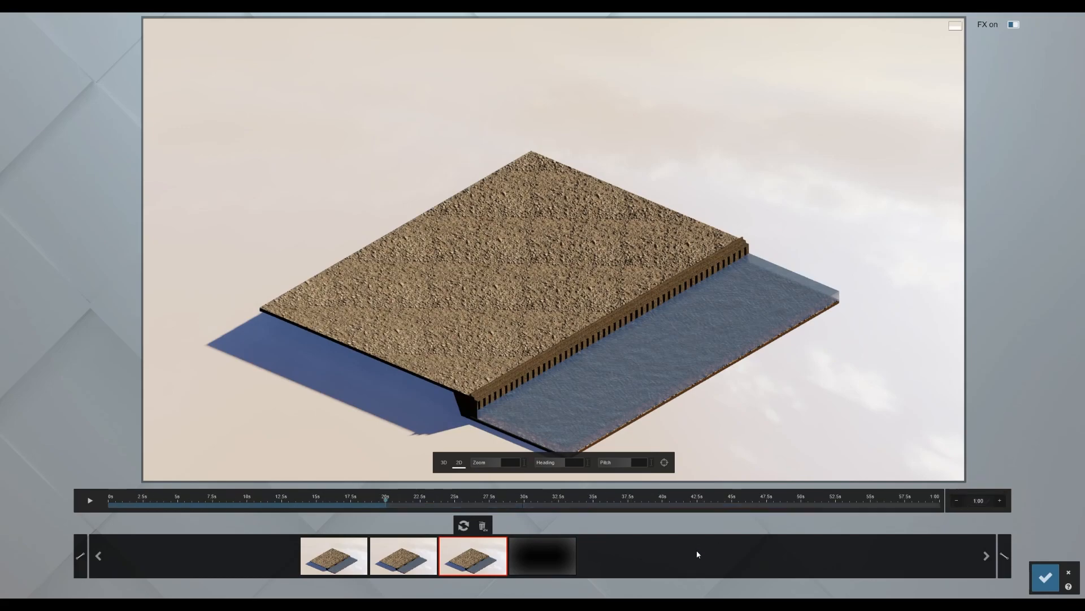
{"action": "left_click", "coordinate": [336, 571]}
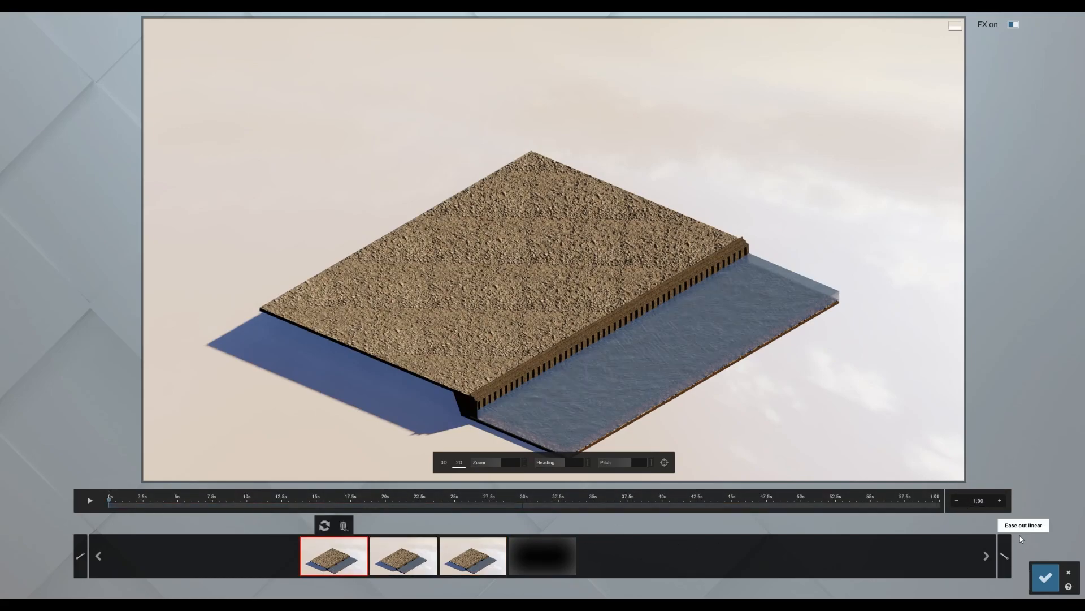
{"action": "left_click", "coordinate": [1046, 576]}
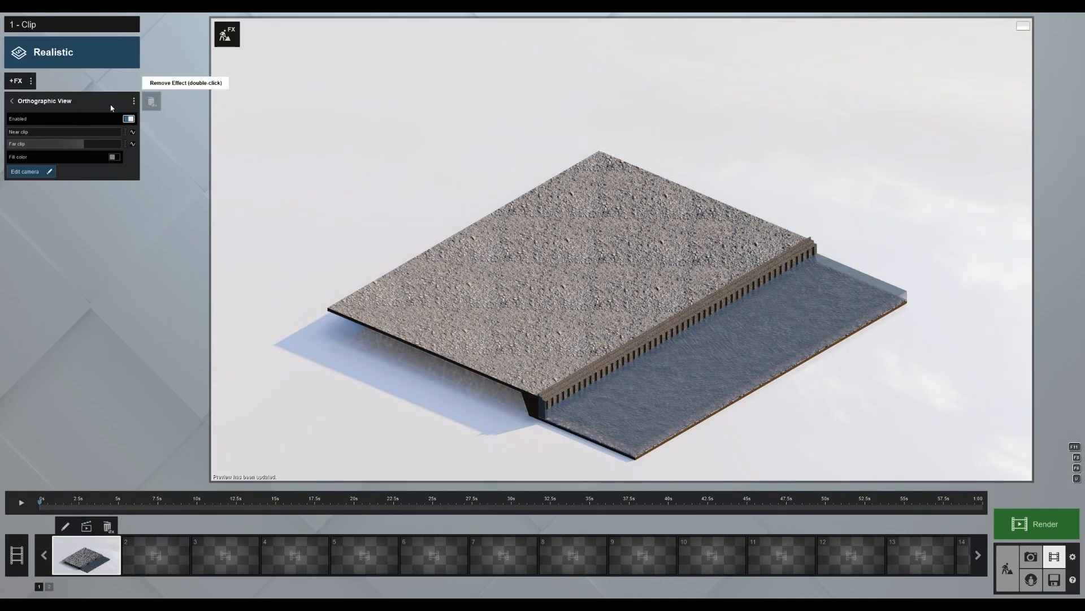
Close the Orthographic View settings, return to build mode and place the imported SITE - PAV model in the scene
{"action": "left_click", "coordinate": [13, 101]}
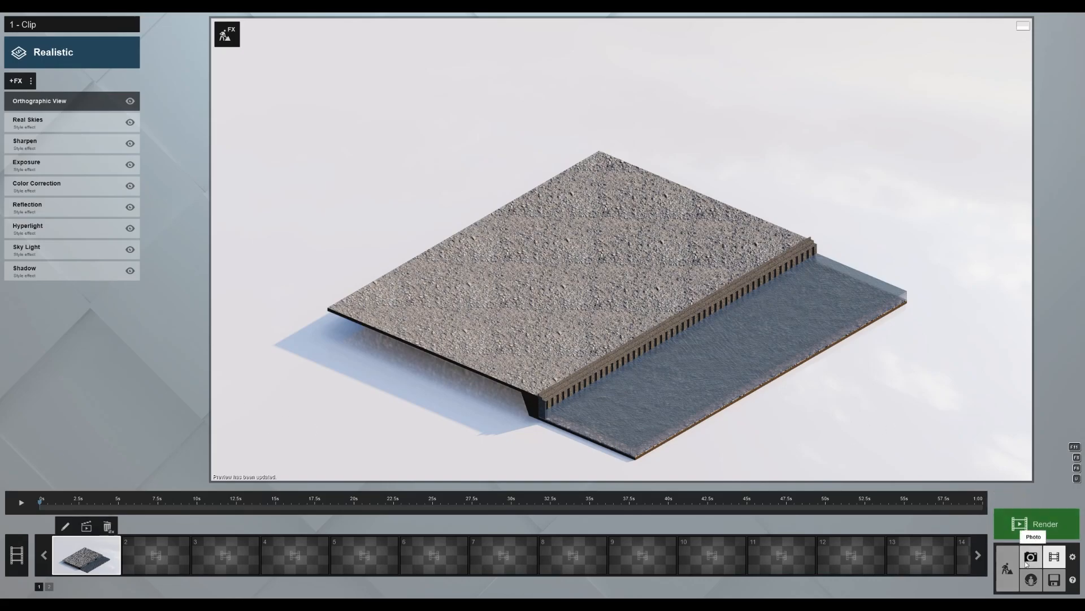
{"action": "left_click", "coordinate": [1007, 568]}
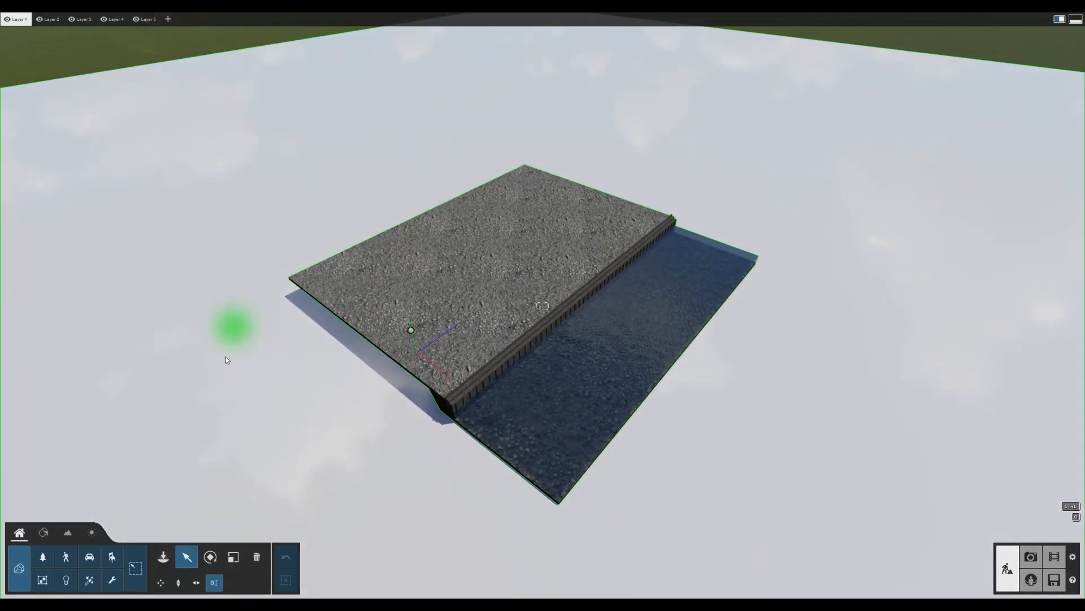
{"action": "left_click", "coordinate": [163, 557]}
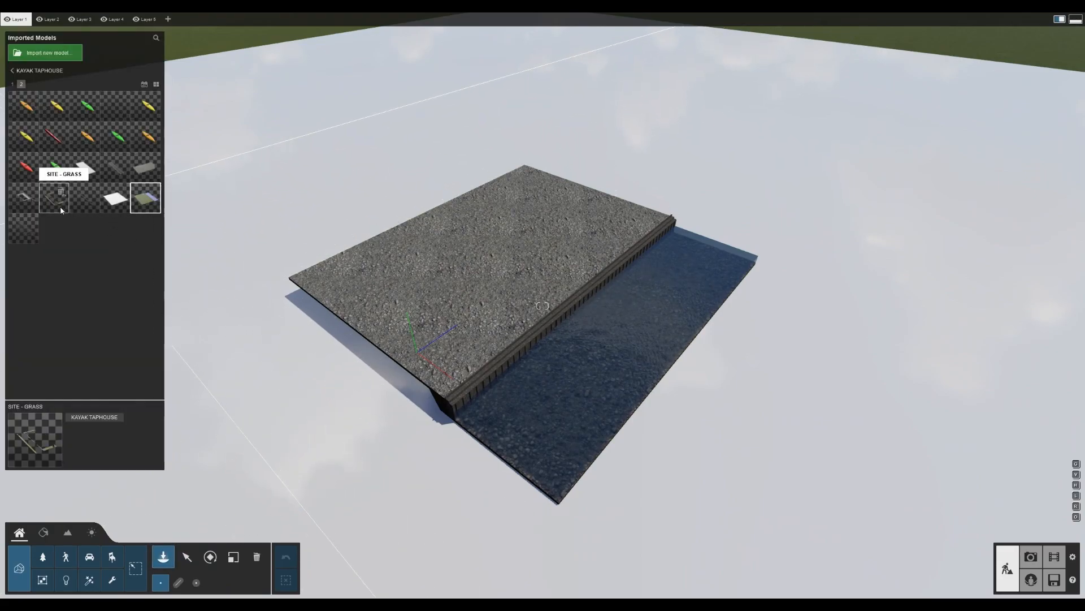
{"action": "left_click", "coordinate": [139, 178]}
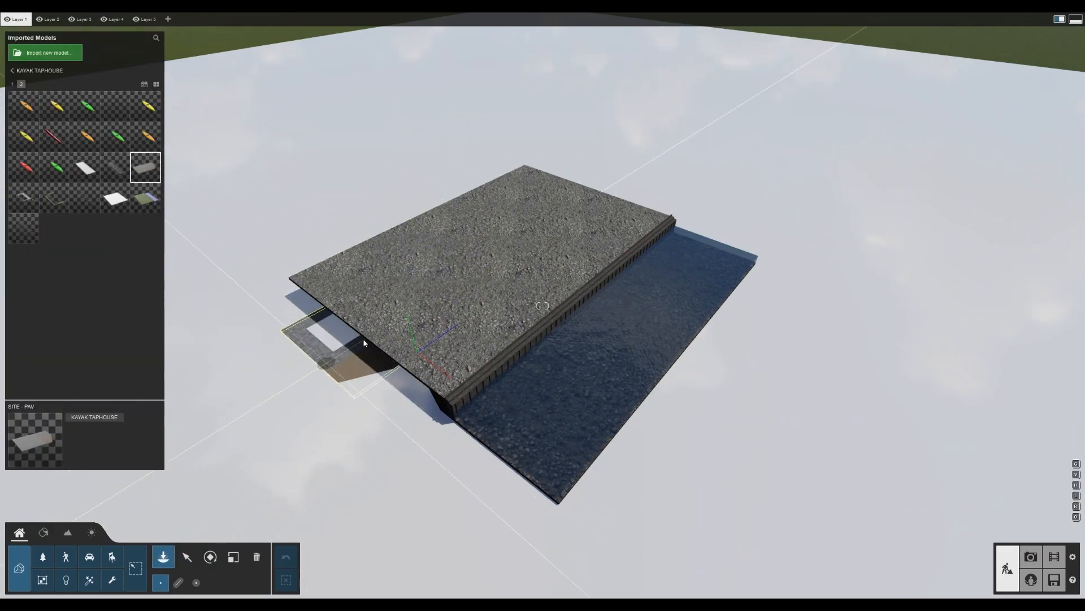
{"action": "left_click", "coordinate": [411, 330]}
Set the SITE - PAV model's position to X 0 and Z 0 m, with its height aligned to the existing site
{"action": "left_click", "coordinate": [350, 562]}
{"action": "type", "text": "0"}
{"action": "left_click", "coordinate": [346, 573]}
{"action": "type", "text": "54"}
{"action": "left_click", "coordinate": [347, 583]}
{"action": "type", "text": "0"}
{"action": "key", "text": "Return"}
Place the imported SITE - ROAD model in the scene and align its position with the existing site base
{"action": "left_click", "coordinate": [162, 559]}
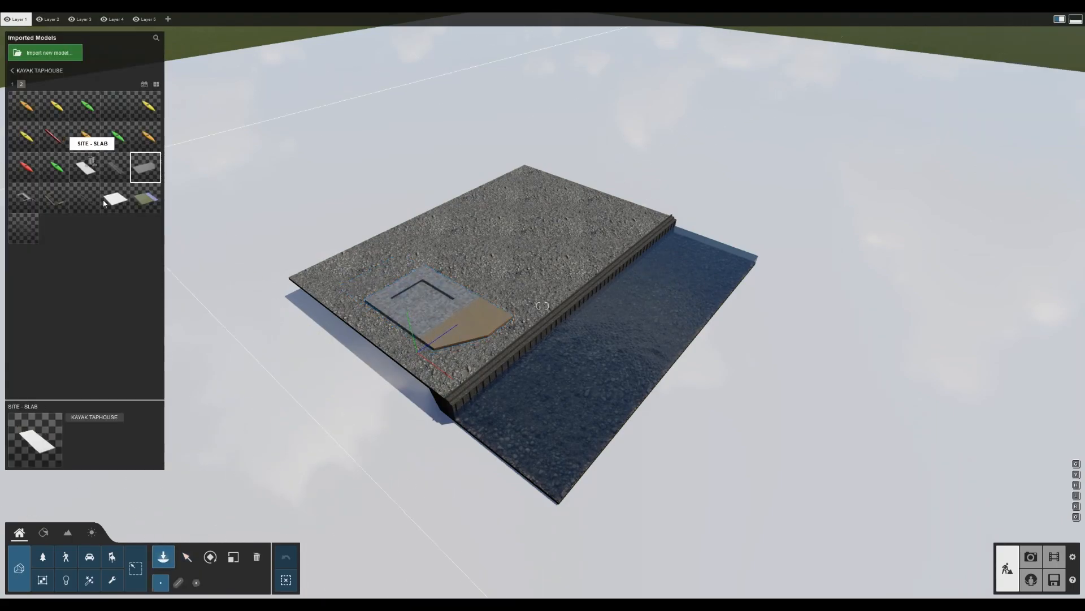
{"action": "left_click", "coordinate": [116, 167]}
{"action": "left_click", "coordinate": [514, 276]}
{"action": "left_click", "coordinate": [187, 558]}
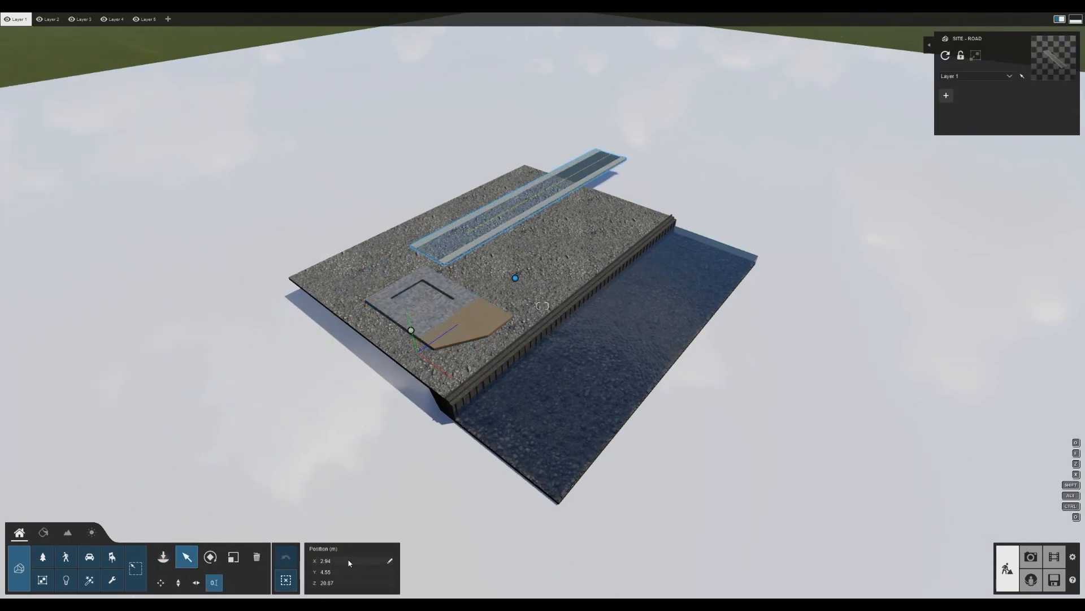
Place the imported SITE - GRASS model and set its position to X 0, Y 5, Z 0 m
{"action": "left_click", "coordinate": [163, 558]}
{"action": "left_click", "coordinate": [54, 197]}
{"action": "left_click", "coordinate": [511, 293]}
{"action": "left_click", "coordinate": [187, 557]}
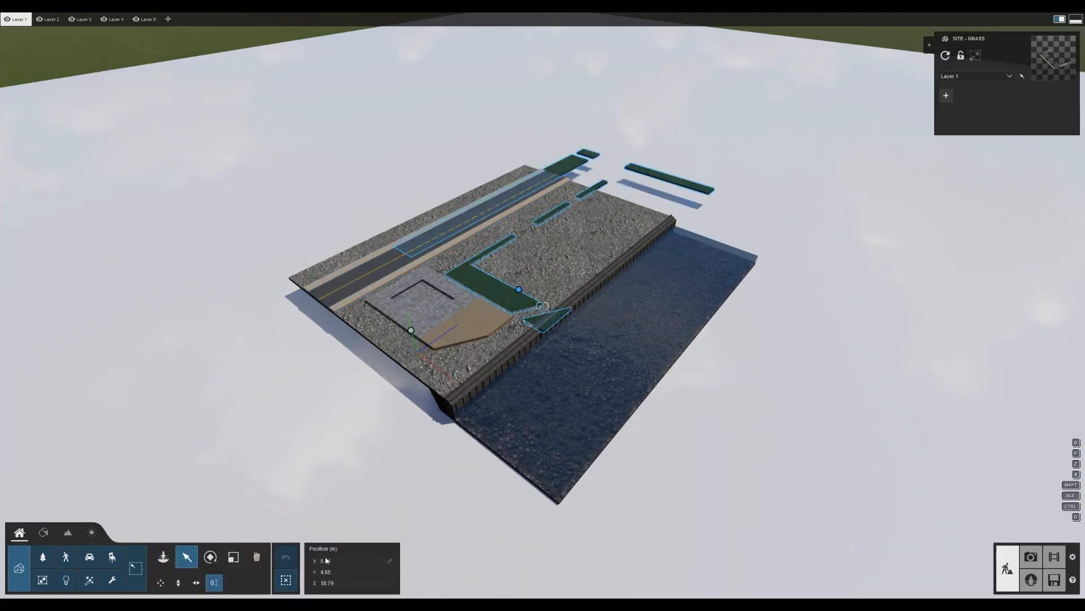
{"action": "type", "text": "0"}
{"action": "key", "text": "Tab"}
{"action": "type", "text": "5"}
{"action": "key", "text": "Tab"}
{"action": "type", "text": "0"}
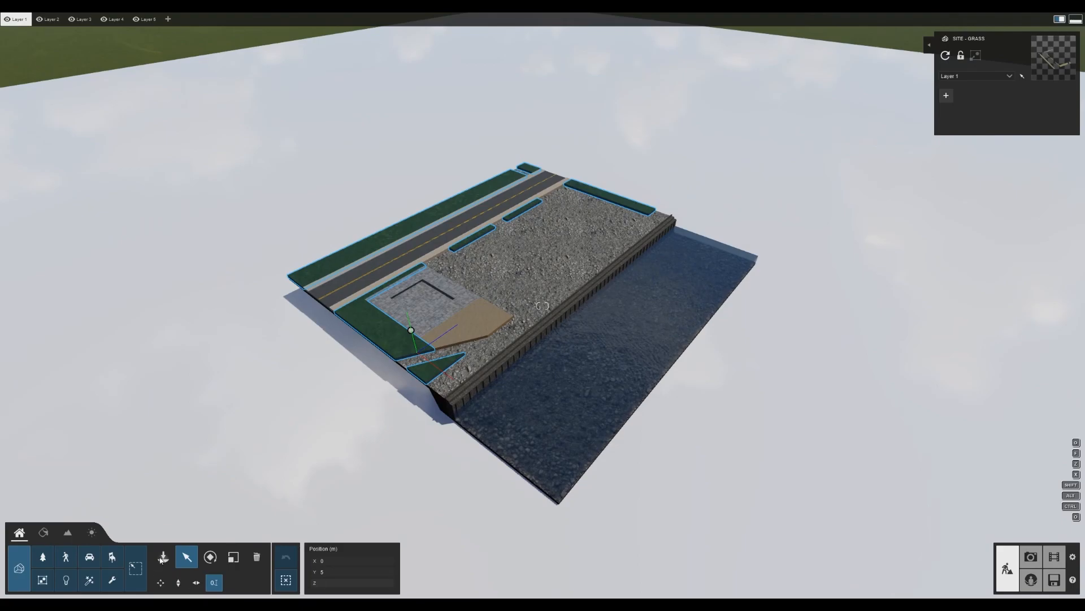
Place the imported SITE - PATH model and set its position to X 0, Y 5, Z 0 m
{"action": "left_click", "coordinate": [163, 558]}
{"action": "left_click", "coordinate": [23, 198]}
{"action": "left_click", "coordinate": [507, 303]}
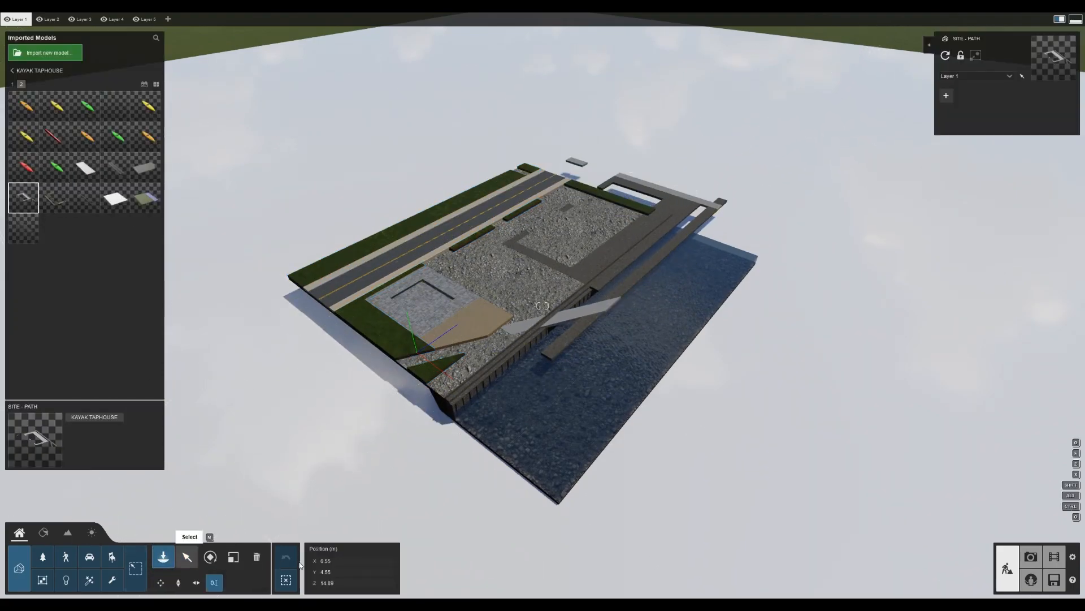
{"action": "left_click", "coordinate": [339, 560]}
{"action": "type", "text": "0"}
{"action": "key", "text": "Tab"}
{"action": "type", "text": "5"}
{"action": "key", "text": "Tab"}
{"action": "type", "text": "0"}
{"action": "key", "text": "Return"}
Place the imported SITE - BIKE model and set its position to X 0 and Y 5 m, with Z aligned to the site
{"action": "left_click", "coordinate": [165, 557]}
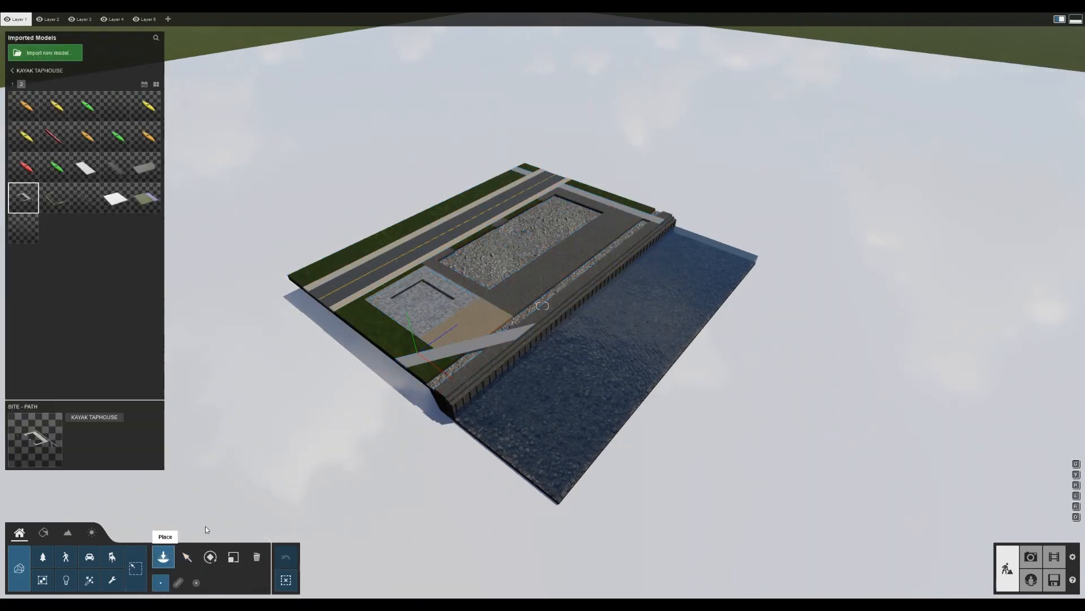
{"action": "left_click", "coordinate": [84, 197]}
{"action": "left_click", "coordinate": [437, 336]}
{"action": "left_click", "coordinate": [350, 562]}
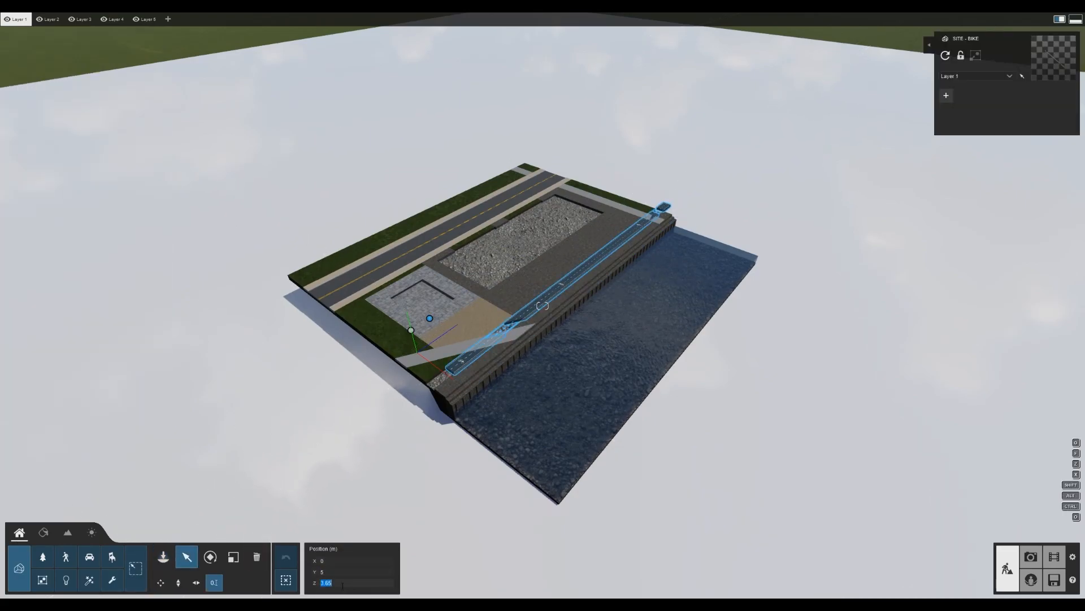
Place the imported SITE - SLAB model and set its position to X 0, Y 5, Z 0 m
{"action": "left_click", "coordinate": [163, 556]}
{"action": "left_click", "coordinate": [89, 179]}
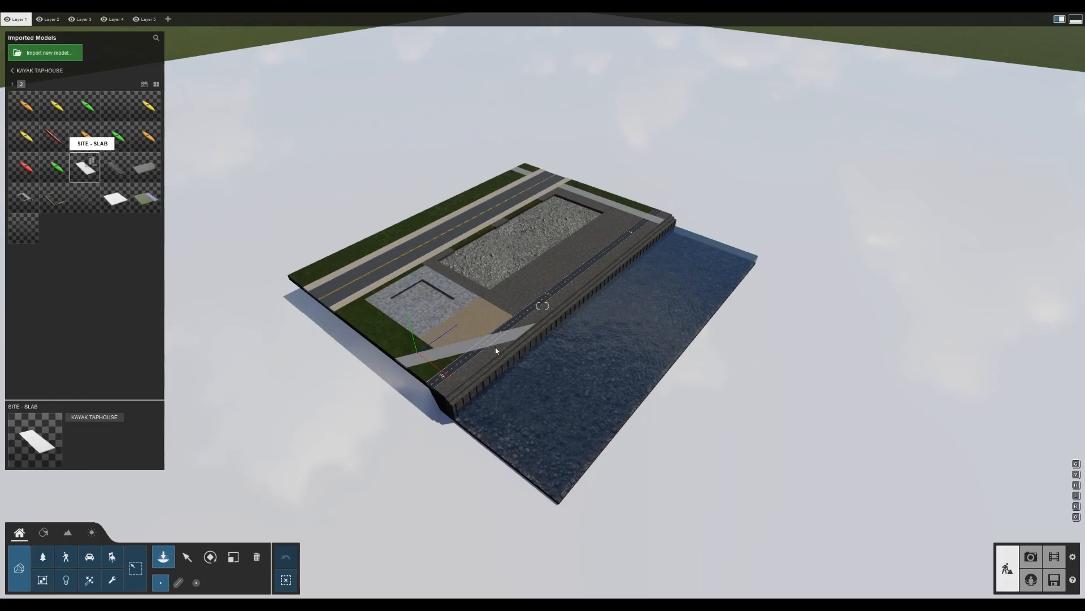
{"action": "left_click", "coordinate": [497, 351]}
{"action": "left_click", "coordinate": [187, 557]}
{"action": "key", "text": "Tab"}
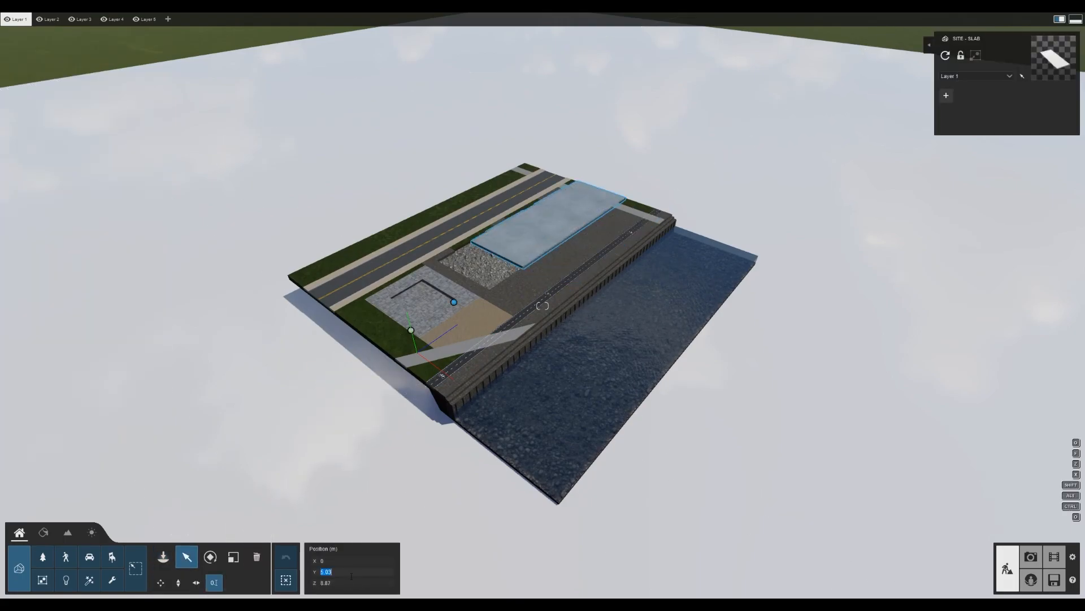
{"action": "type", "text": "5"}
{"action": "key", "text": "Tab"}
{"action": "type", "text": "0"}
{"action": "key", "text": "Return"}
Return to movie mode, refresh the clip preview and add the Animated Phasing effect to the clip
{"action": "key", "text": "w"}
{"action": "right_click_drag", "start_coordinate": [548, 337], "coordinate": [761, 306]}
{"action": "key", "text": "w"}
{"action": "key", "text": "a"}
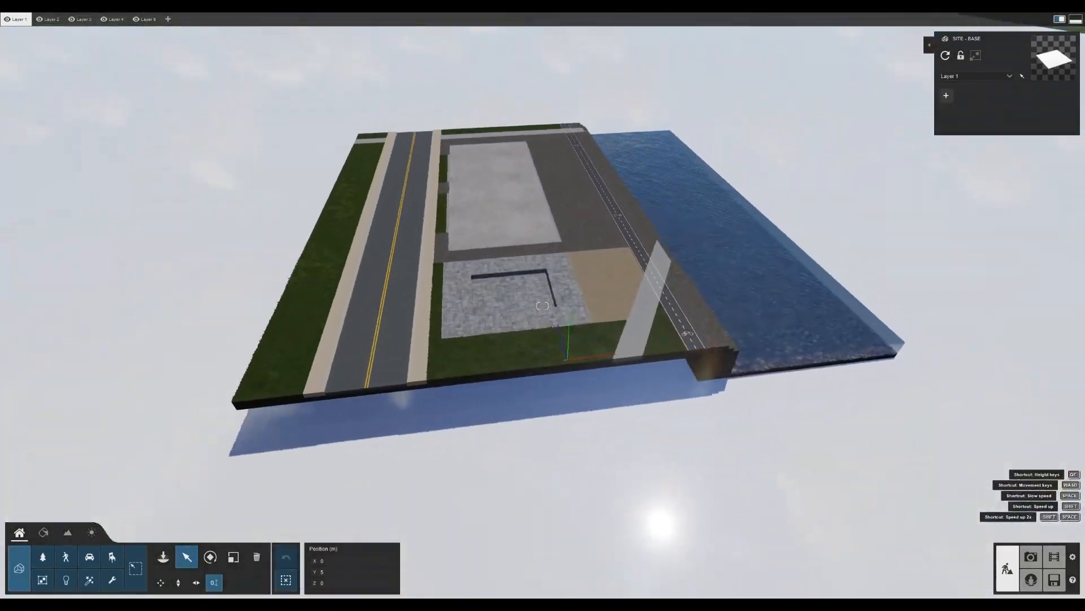
{"action": "left_click", "coordinate": [1053, 556]}
{"action": "left_click", "coordinate": [445, 292]}
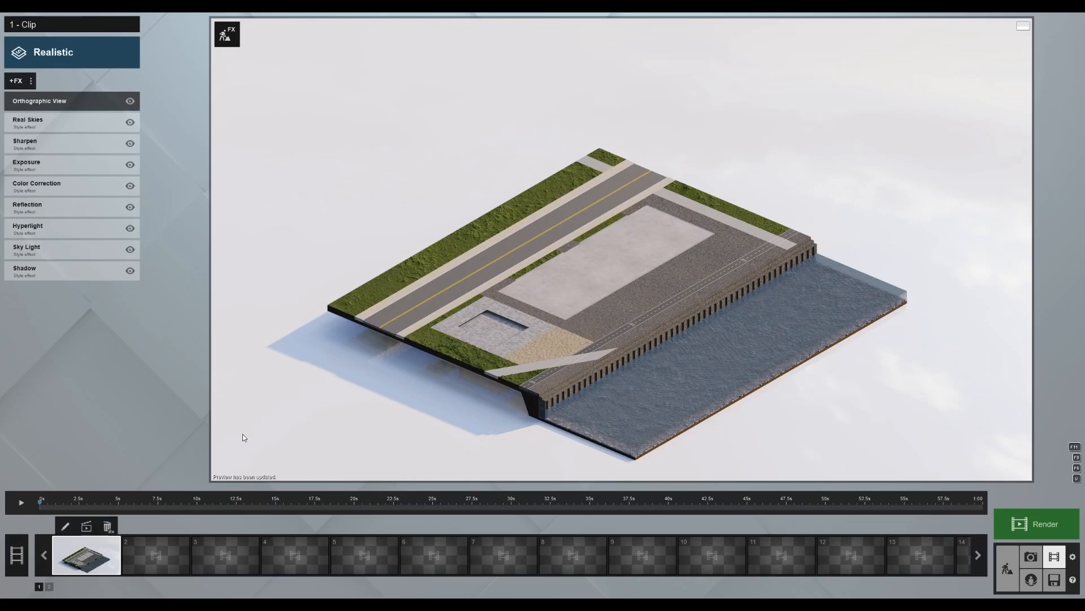
{"action": "left_click", "coordinate": [18, 82]}
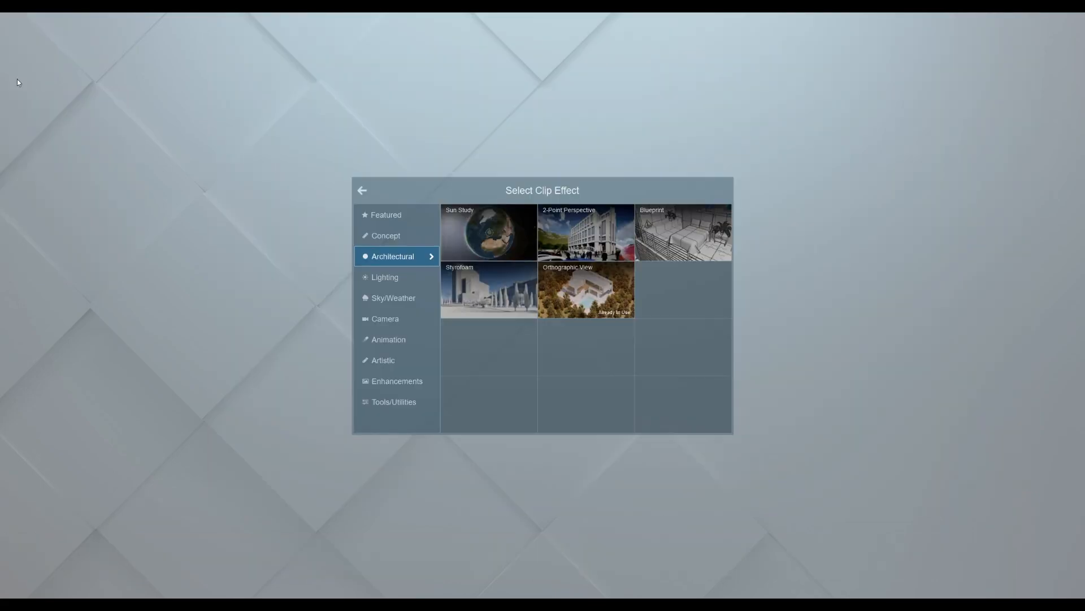
{"action": "left_click", "coordinate": [402, 323]}
{"action": "left_click", "coordinate": [401, 338]}
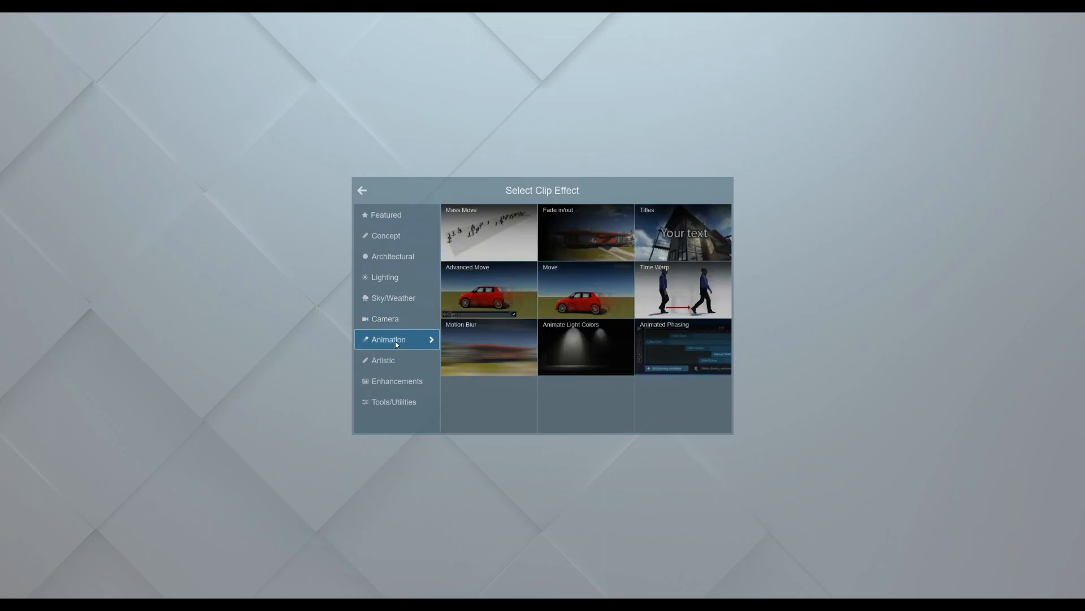
{"action": "left_click", "coordinate": [665, 352]}
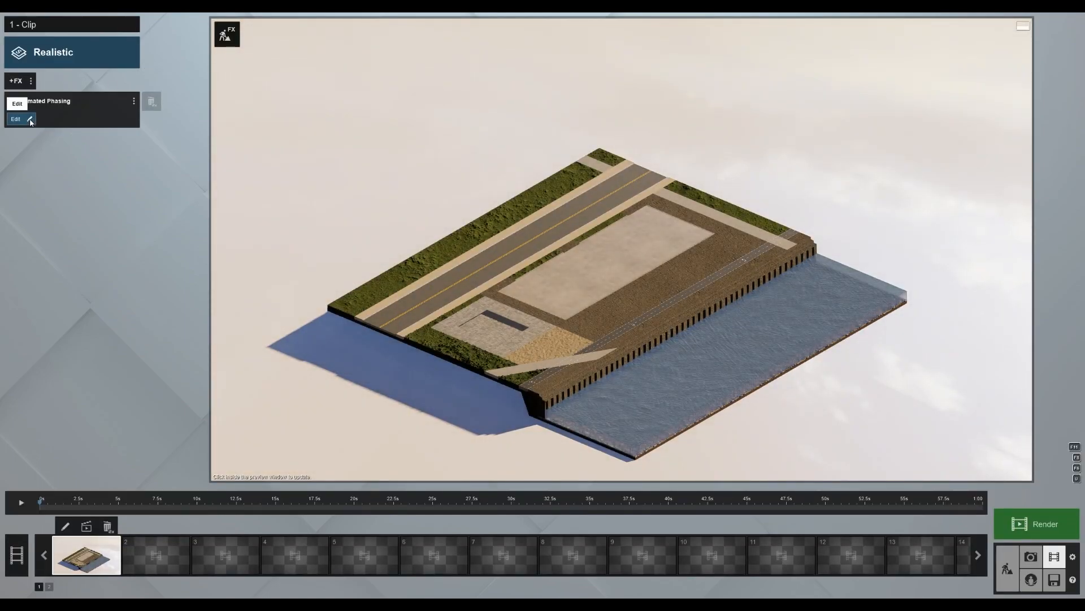
Open the Animated Phasing effect for editing, add a phasing animation and name it SITE
{"action": "left_click", "coordinate": [22, 120]}
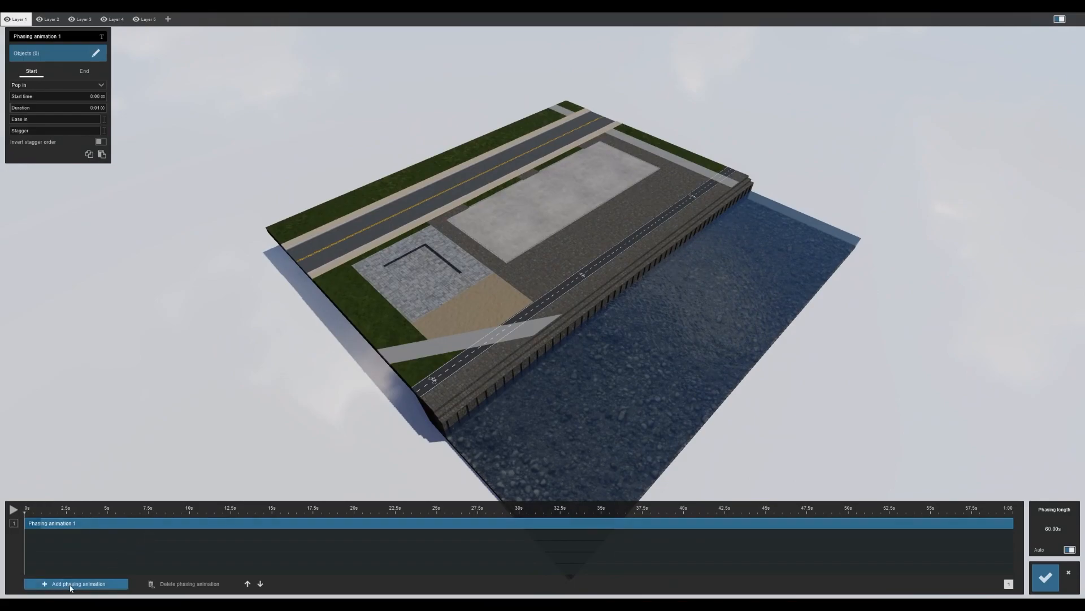
{"action": "right_click_drag", "start_coordinate": [470, 316], "coordinate": [492, 294]}
{"action": "key", "text": "w"}
{"action": "key", "text": "s"}
{"action": "key", "text": "w"}
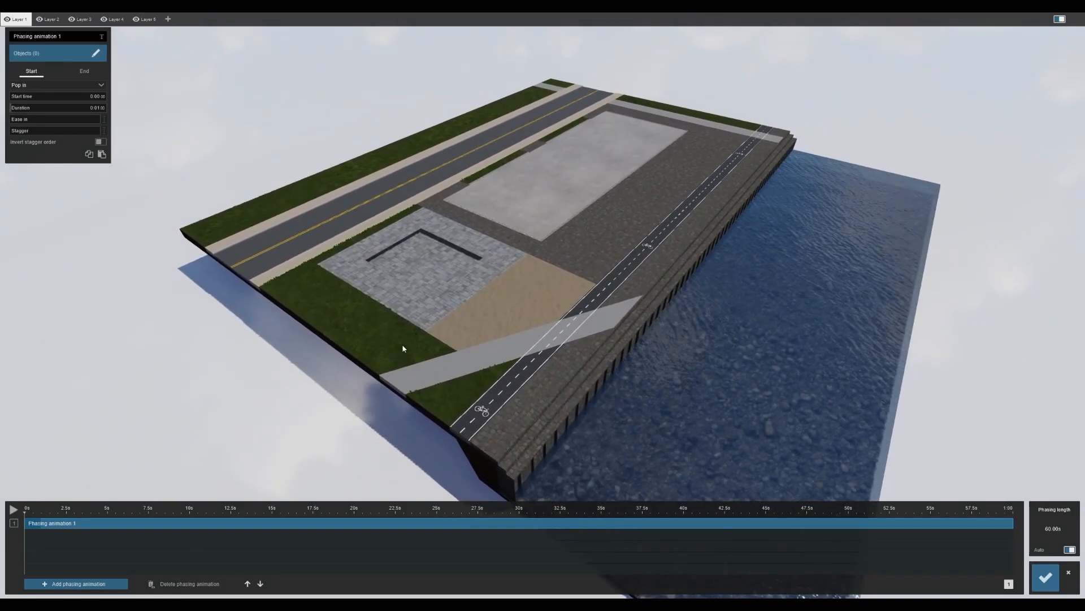
{"action": "left_click", "coordinate": [102, 36]}
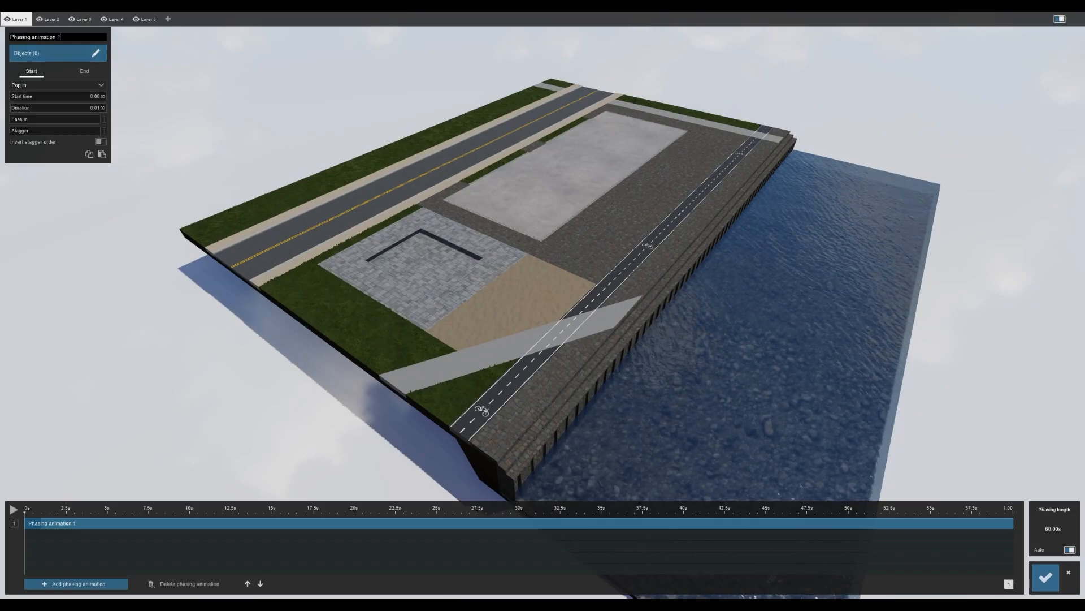
{"action": "type", "text": "SlTE"}
{"action": "key", "text": "Return"}
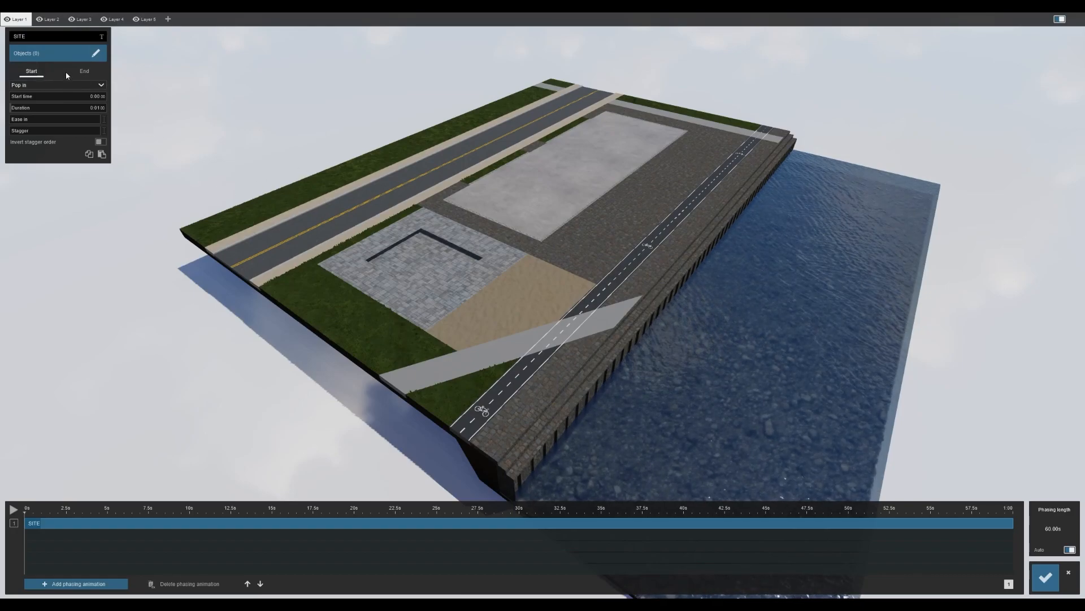
Assign the road, grass, path, bike lane, pavers and slab to the SITE animation in that order, with staggering in order of selection enabled
{"action": "left_click", "coordinate": [52, 55]}
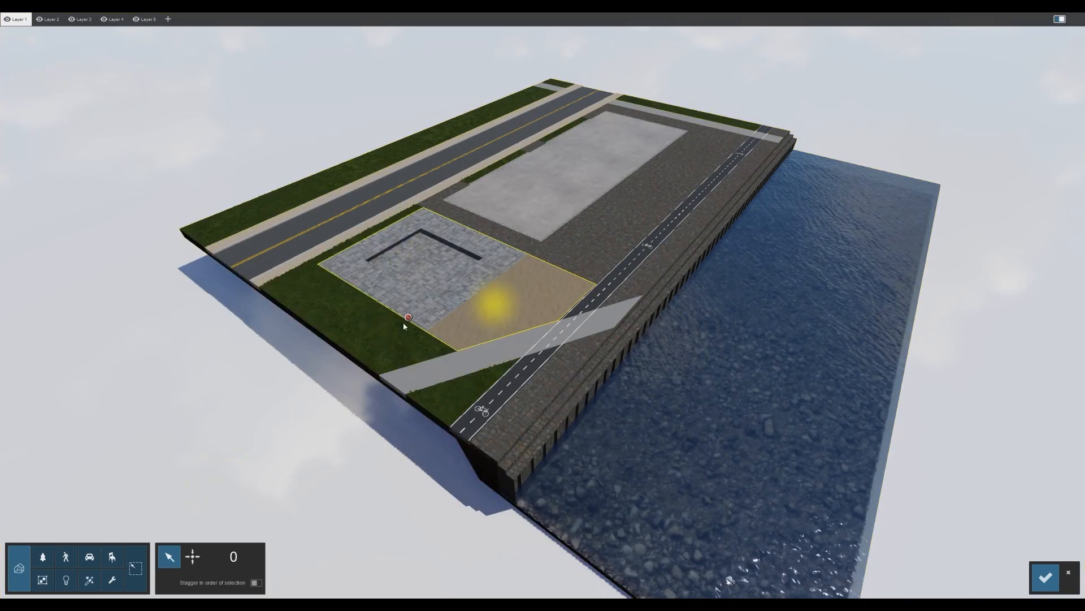
{"action": "right_click_drag", "start_coordinate": [468, 251], "coordinate": [588, 253]}
{"action": "scroll", "coordinate": [543, 305], "scroll_direction": "down", "scroll_amount": 5}
{"action": "scroll", "coordinate": [543, 305], "scroll_direction": "up", "scroll_amount": 5}
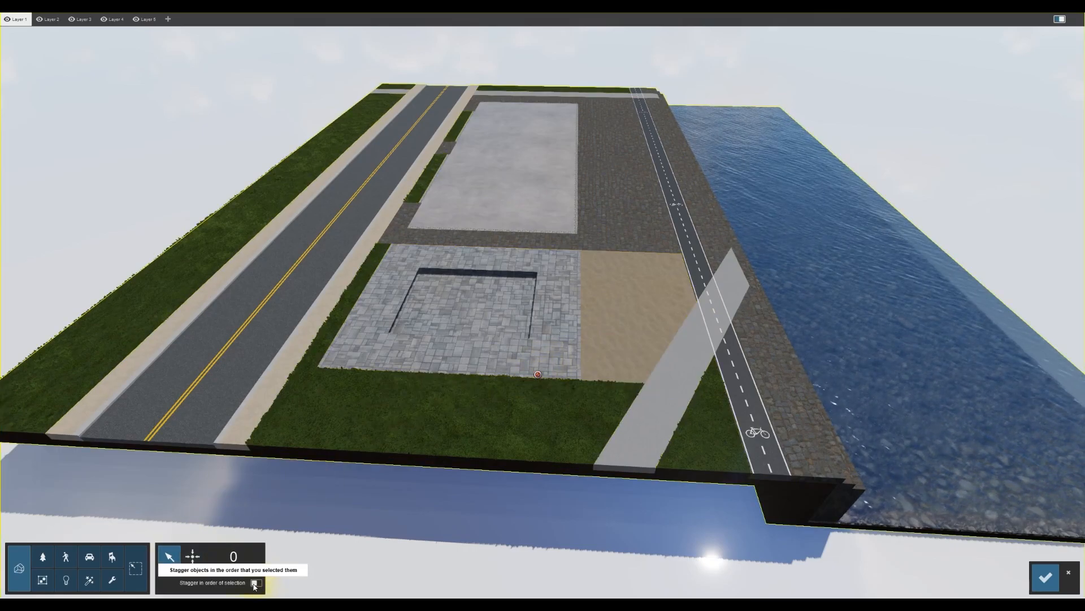
{"action": "left_click", "coordinate": [239, 373]}
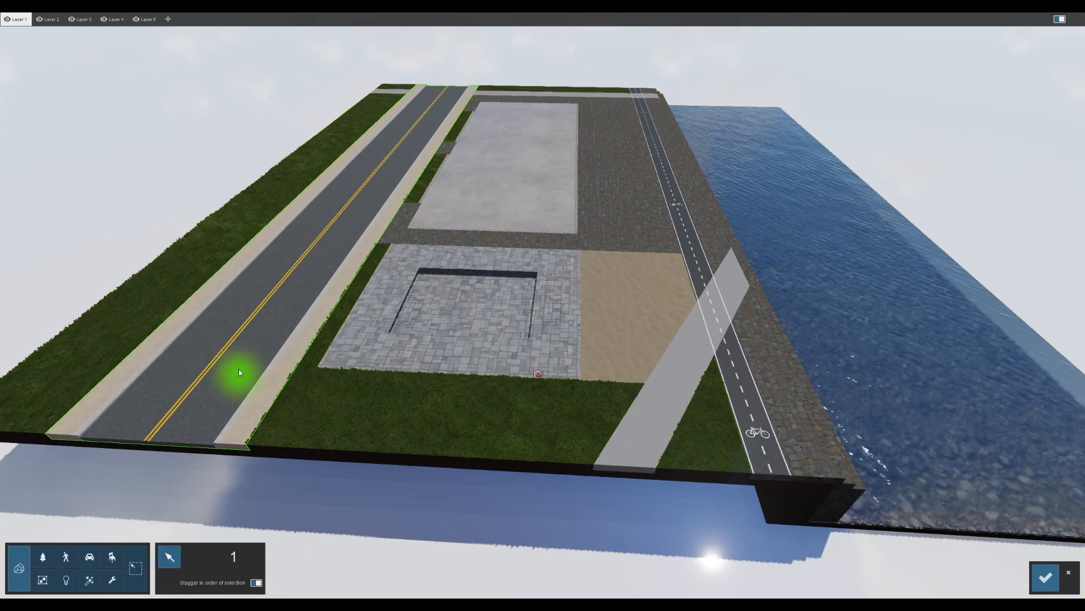
{"action": "left_click", "coordinate": [147, 318]}
{"action": "left_click", "coordinate": [612, 205]}
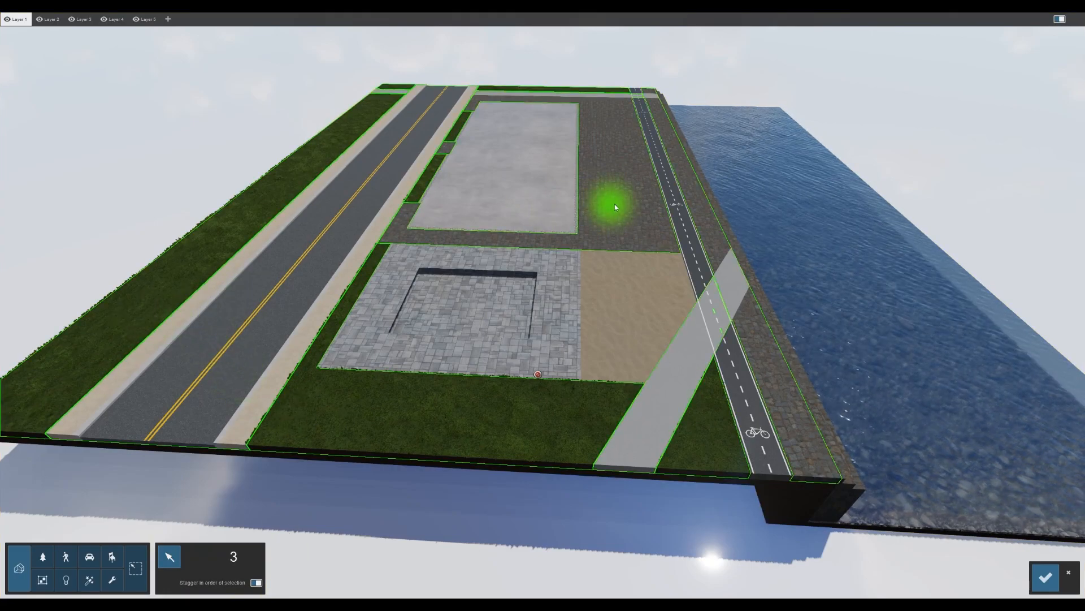
{"action": "left_click", "coordinate": [681, 220]}
{"action": "left_click", "coordinate": [623, 325]}
{"action": "left_click", "coordinate": [490, 173]}
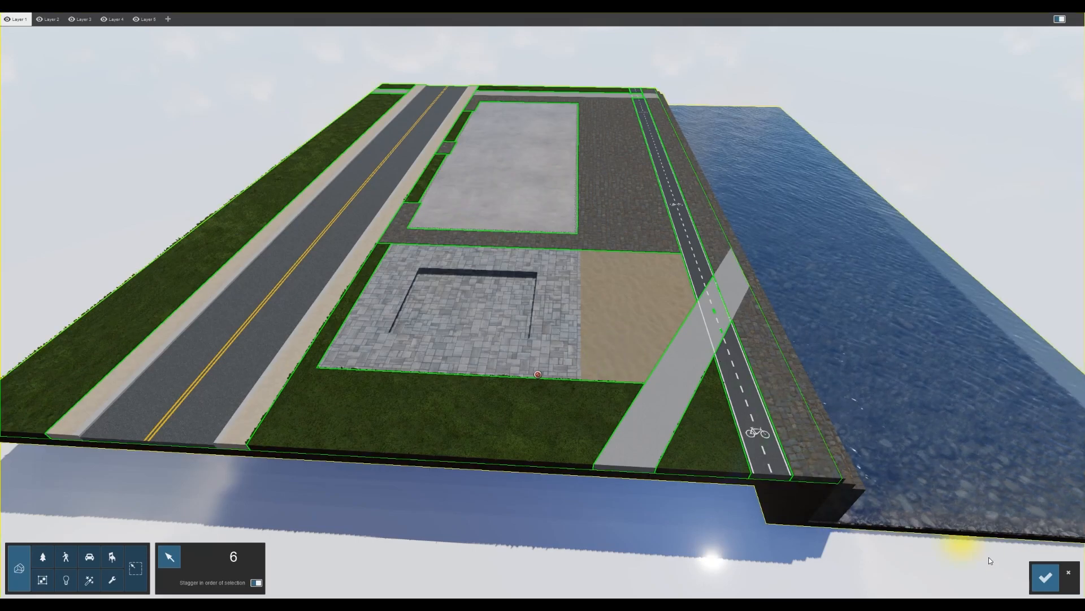
{"action": "left_click", "coordinate": [1046, 577]}
Play back the SITE phasing animation over the whole site and return the playhead to the start
{"action": "right_click_drag", "start_coordinate": [629, 402], "coordinate": [574, 395]}
{"action": "key", "text": "s"}
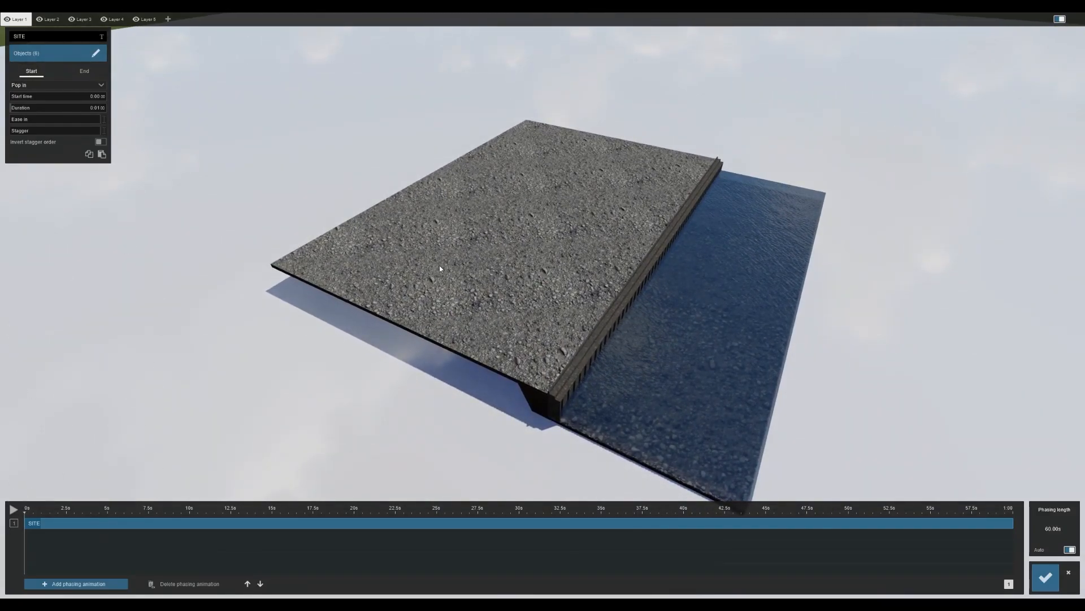
{"action": "left_click", "coordinate": [14, 510]}
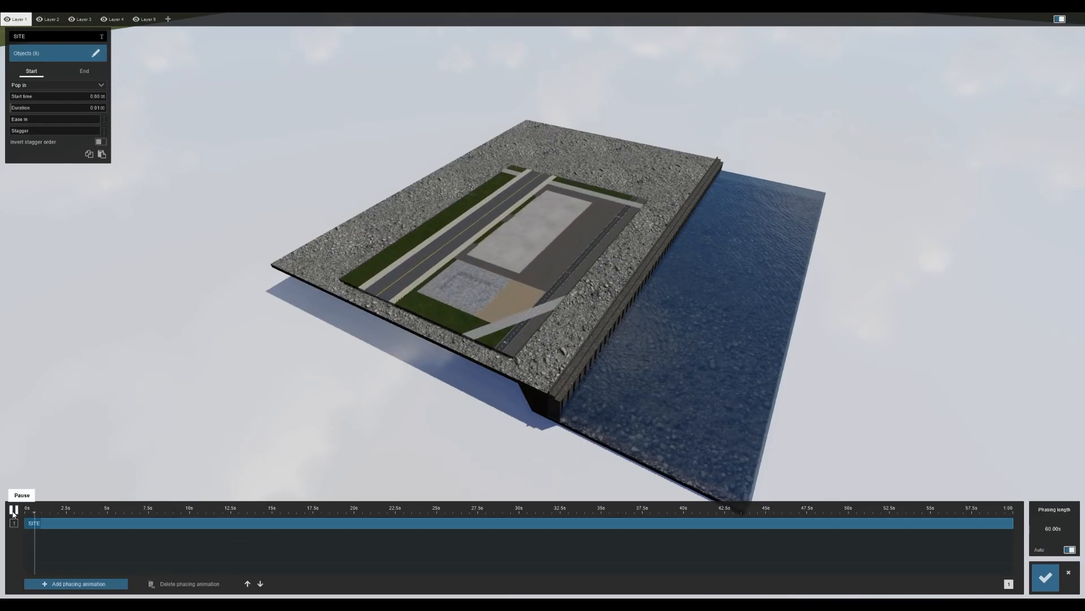
{"action": "left_click_drag", "start_coordinate": [50, 514], "coordinate": [25, 514]}
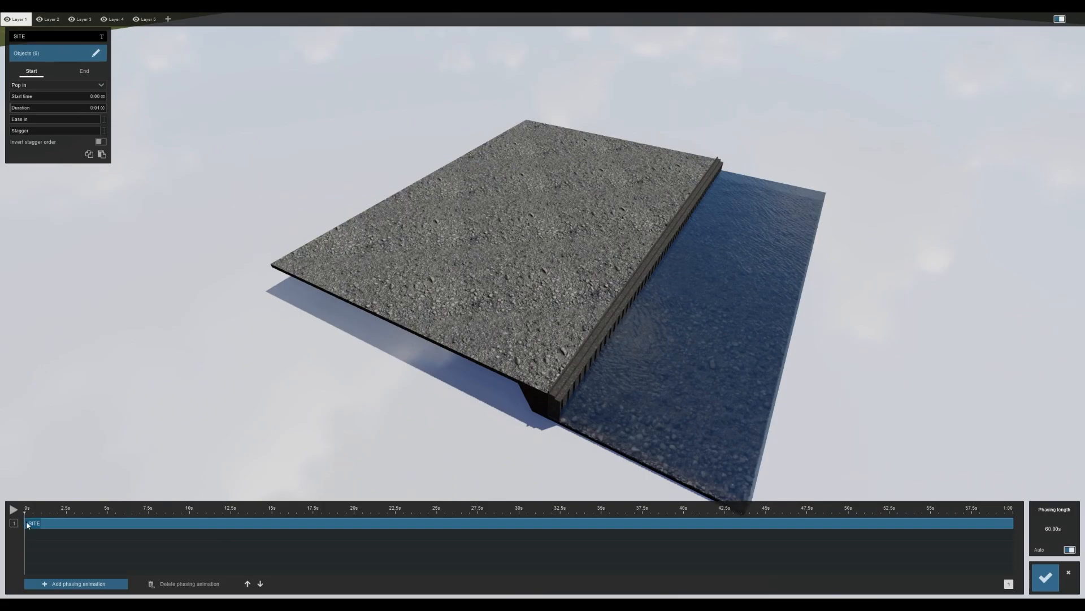
Change the SITE animation's start effect to Ground rise, play it back and return the playhead to the start
{"action": "left_click", "coordinate": [23, 87]}
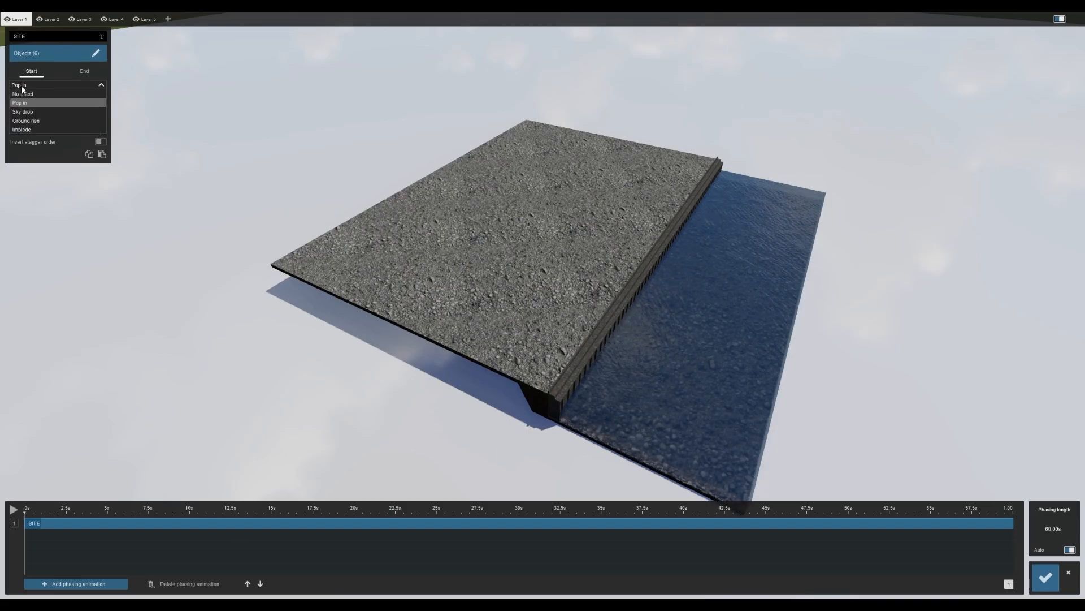
{"action": "left_click", "coordinate": [49, 121]}
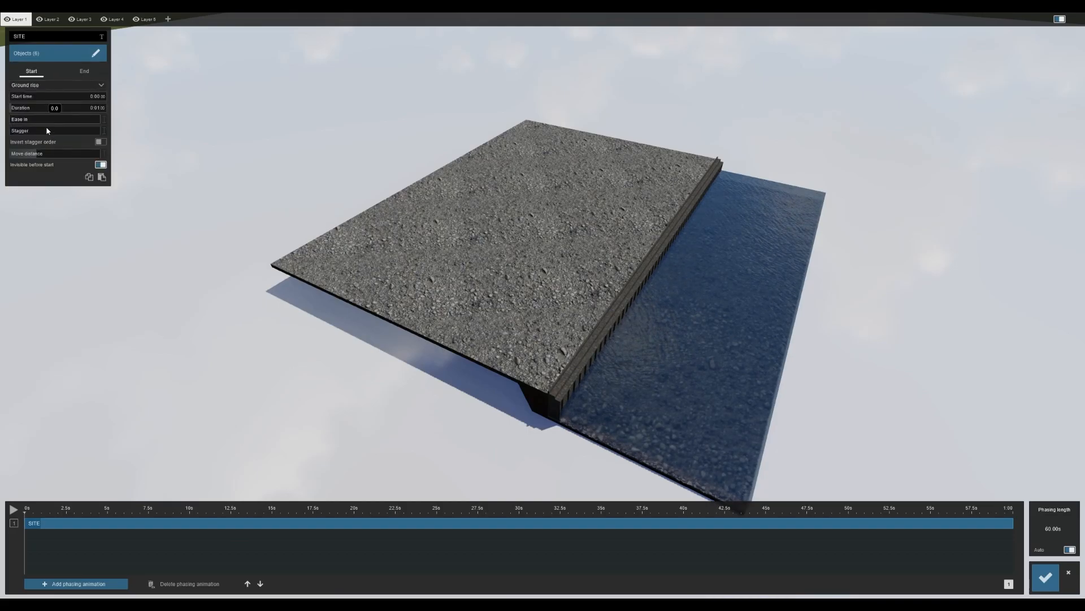
{"action": "left_click", "coordinate": [13, 509]}
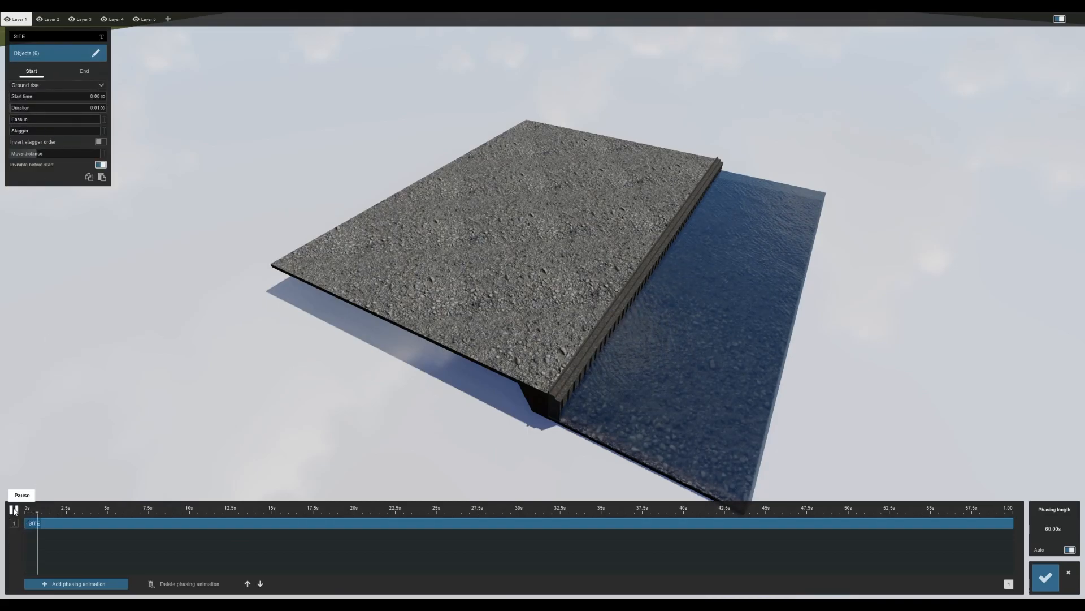
{"action": "left_click", "coordinate": [13, 508]}
{"action": "left_click", "coordinate": [28, 513]}
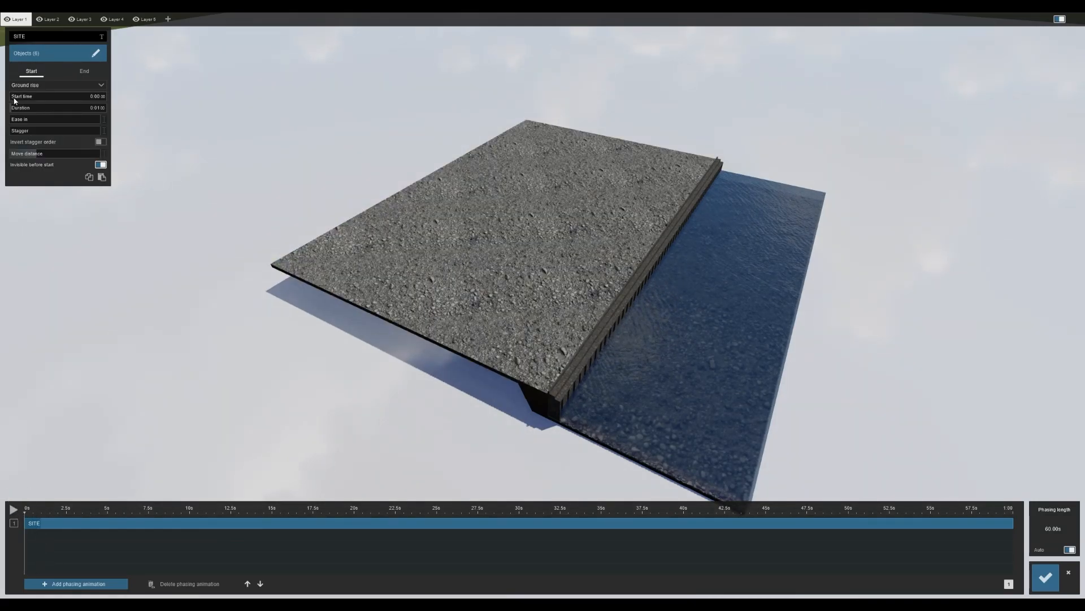
Try a start time of 1 second for the SITE animation, play it back and restore the start time to 0
{"action": "left_click_drag", "start_coordinate": [14, 100], "coordinate": [17, 100]}
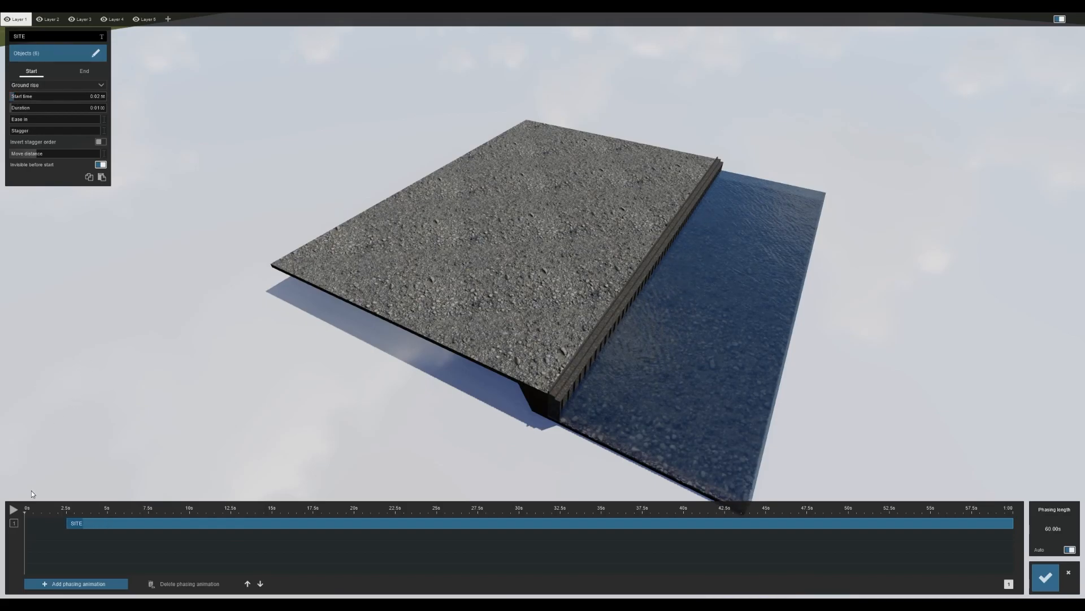
{"action": "left_click_drag", "start_coordinate": [22, 97], "coordinate": [12, 101]}
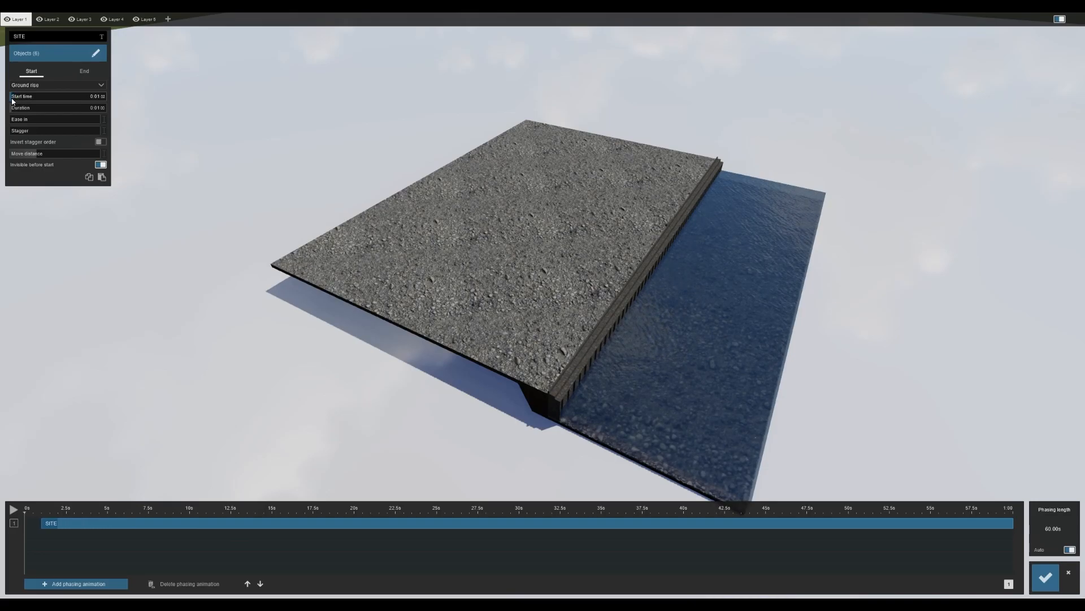
{"action": "left_click", "coordinate": [14, 509]}
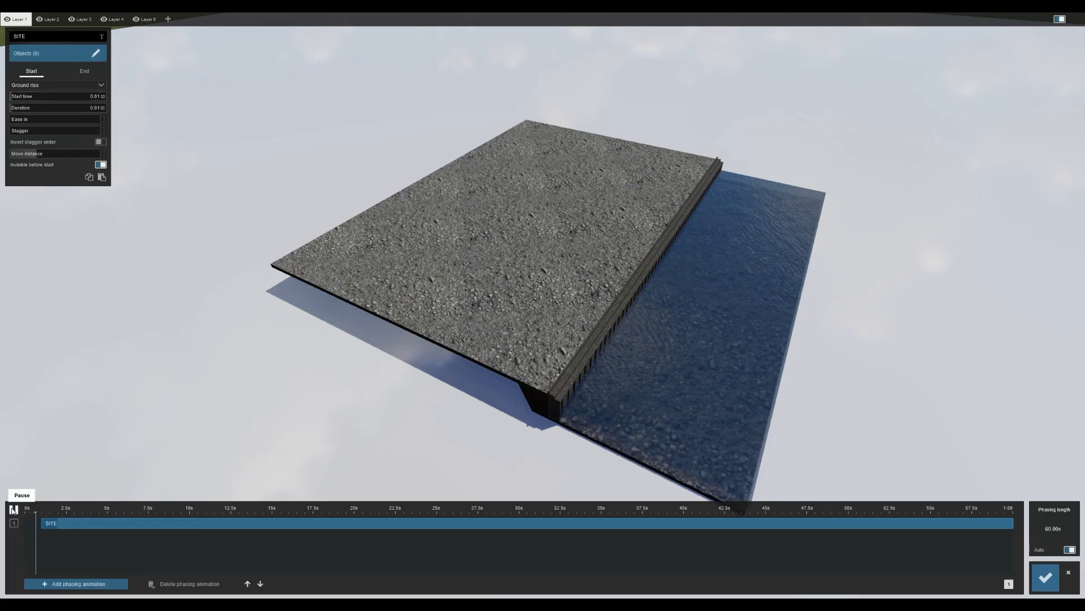
{"action": "left_click", "coordinate": [14, 509]}
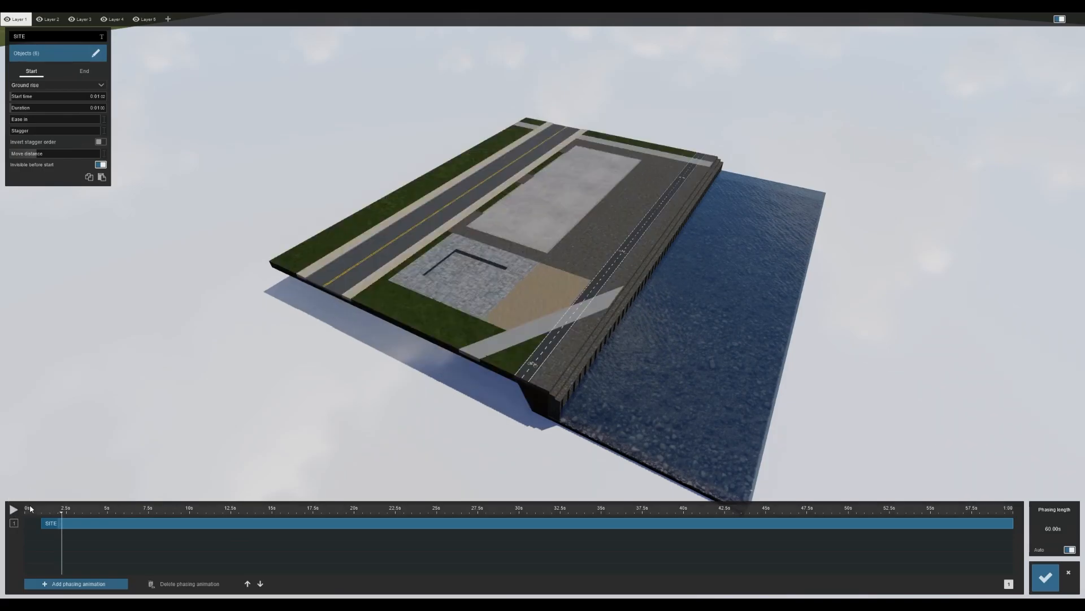
{"action": "left_click_drag", "start_coordinate": [45, 526], "coordinate": [29, 517]}
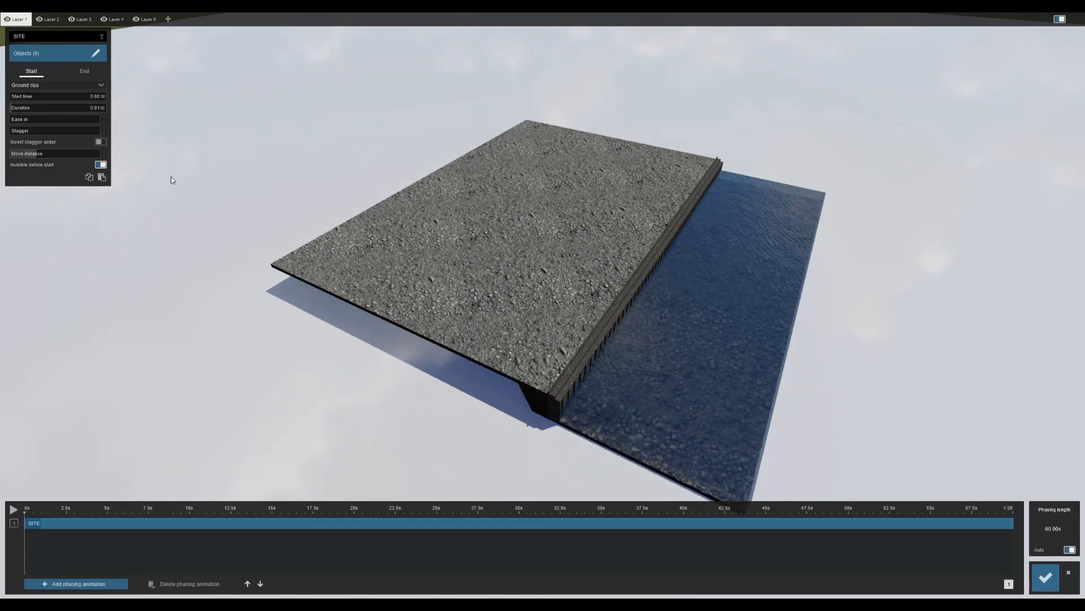
Give the SITE animation a duration of about 12 seconds, some ease-in and full stagger, play it back and return the playhead to the start
{"action": "left_click", "coordinate": [17, 111]}
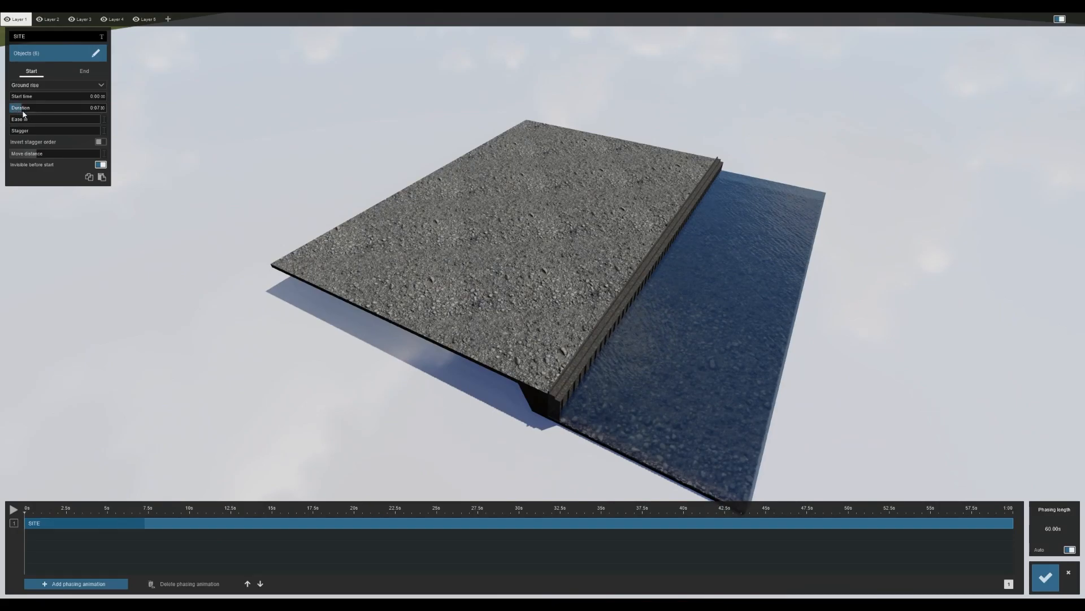
{"action": "left_click_drag", "start_coordinate": [28, 112], "coordinate": [29, 112]}
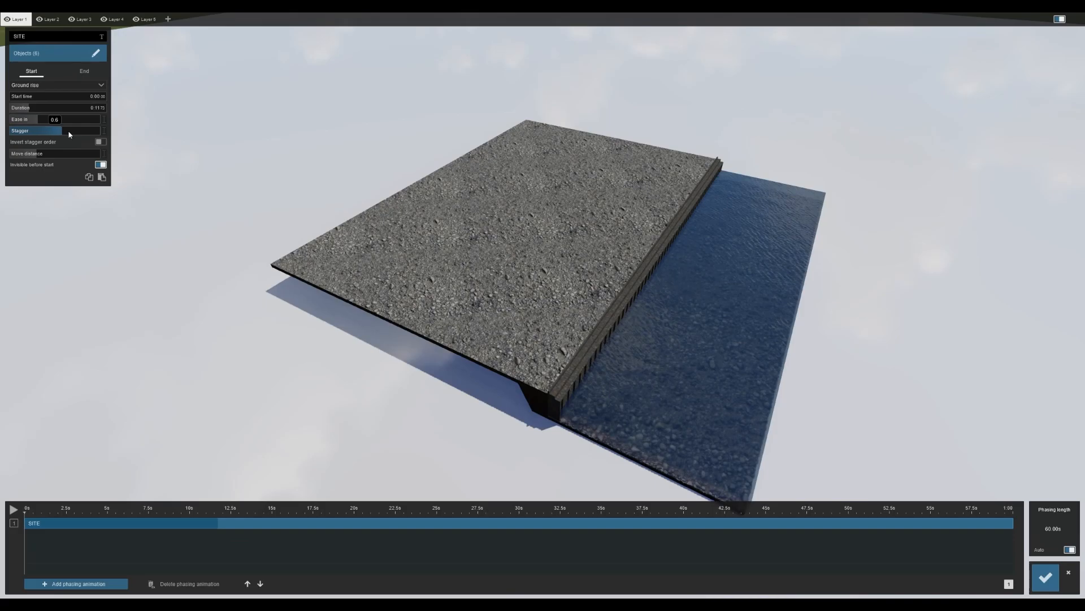
{"action": "left_click_drag", "start_coordinate": [86, 134], "coordinate": [94, 135]}
{"action": "left_click", "coordinate": [13, 512]}
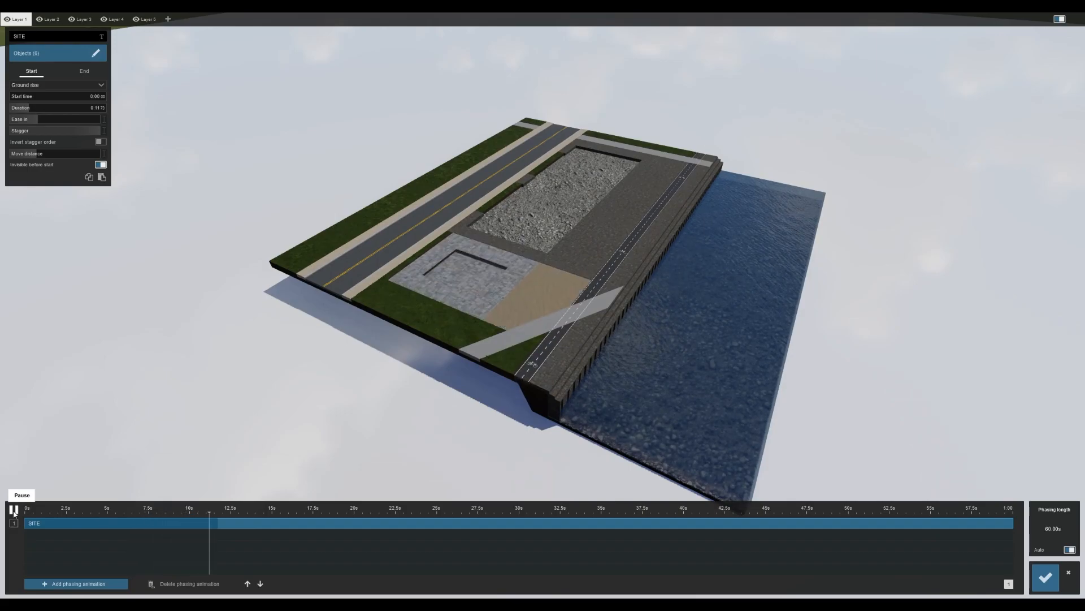
{"action": "left_click", "coordinate": [14, 511]}
{"action": "left_click", "coordinate": [25, 510]}
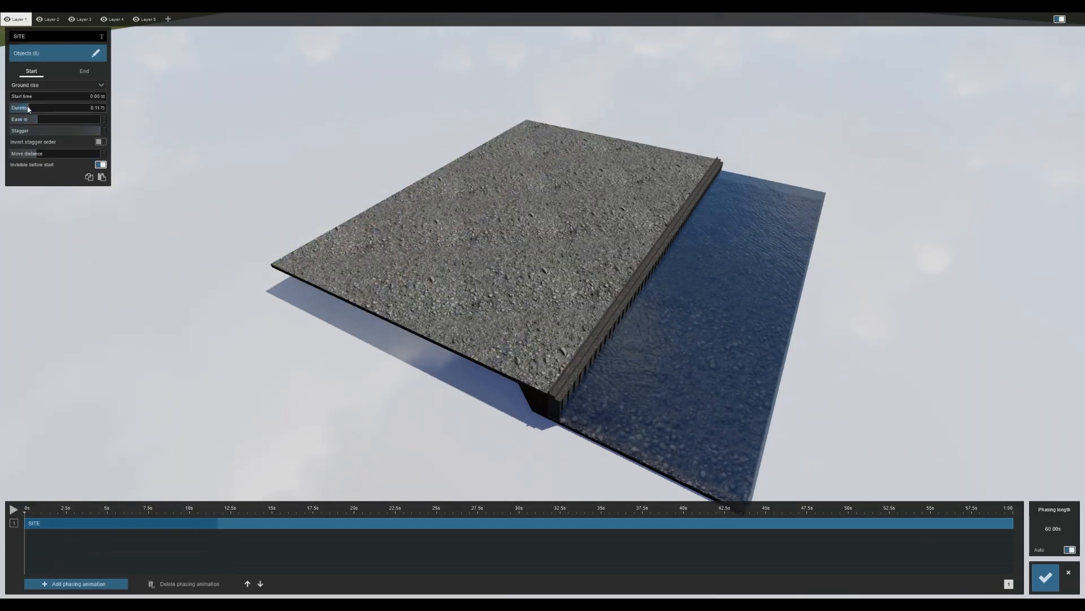
Shorten the SITE animation's duration to about 7 seconds, reduce its move distance and play it back
{"action": "left_click_drag", "start_coordinate": [29, 108], "coordinate": [21, 109]}
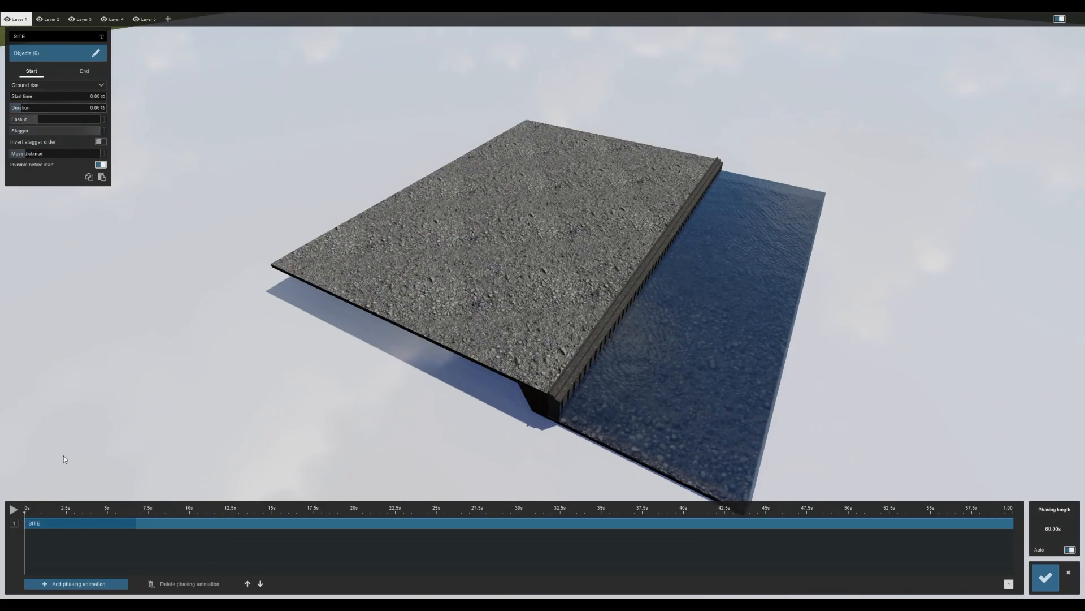
{"action": "left_click", "coordinate": [13, 510]}
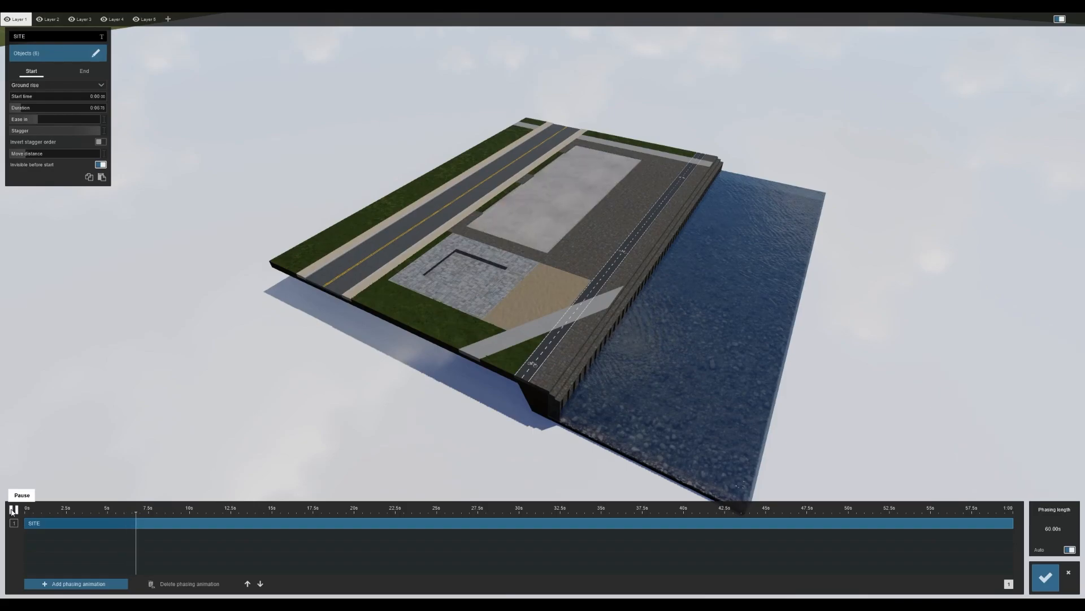
{"action": "left_click", "coordinate": [13, 510]}
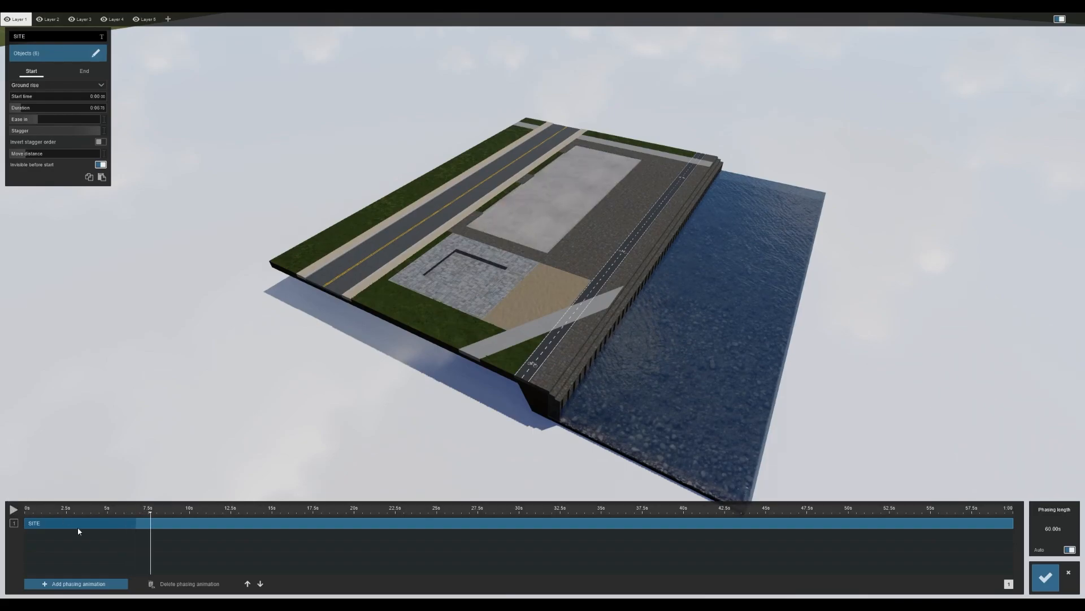
Save the phasing setup, play the clip to about 7.6 seconds and update the preview of that frame
{"action": "left_click", "coordinate": [1045, 576]}
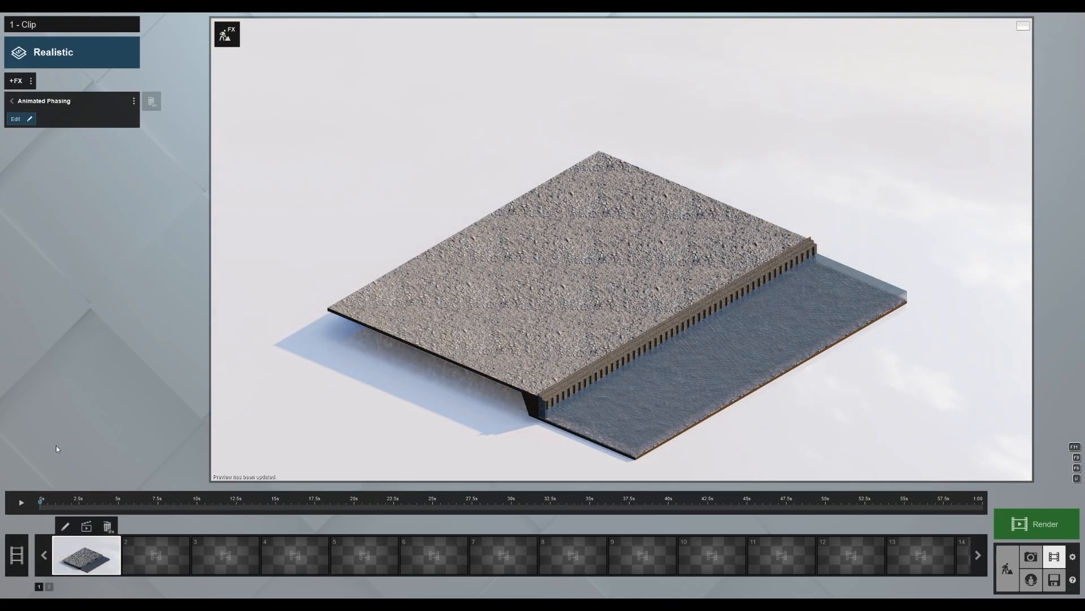
{"action": "left_click", "coordinate": [25, 506]}
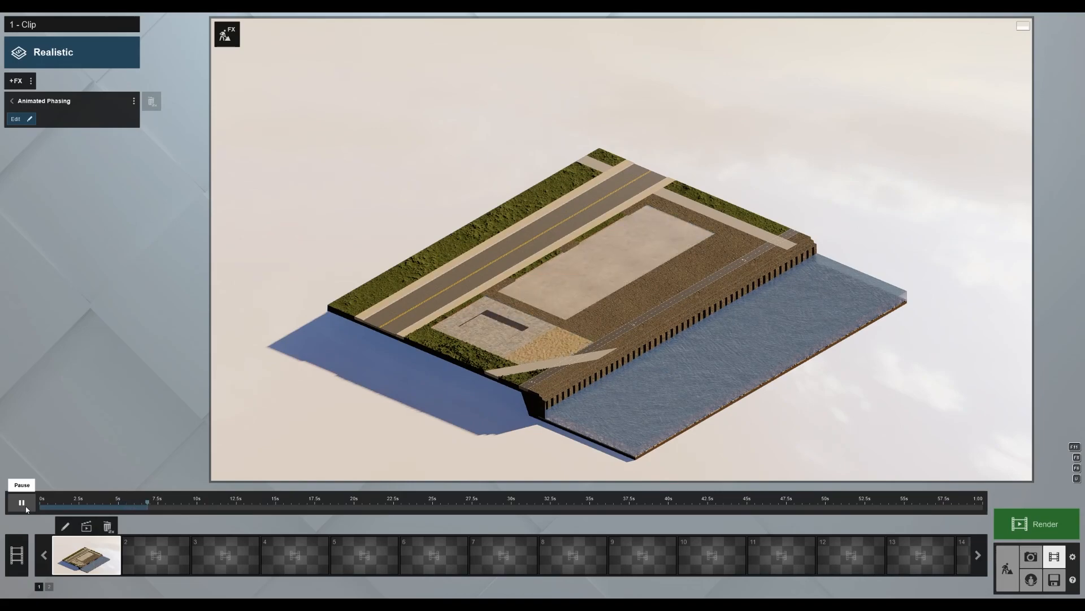
{"action": "left_click", "coordinate": [22, 505]}
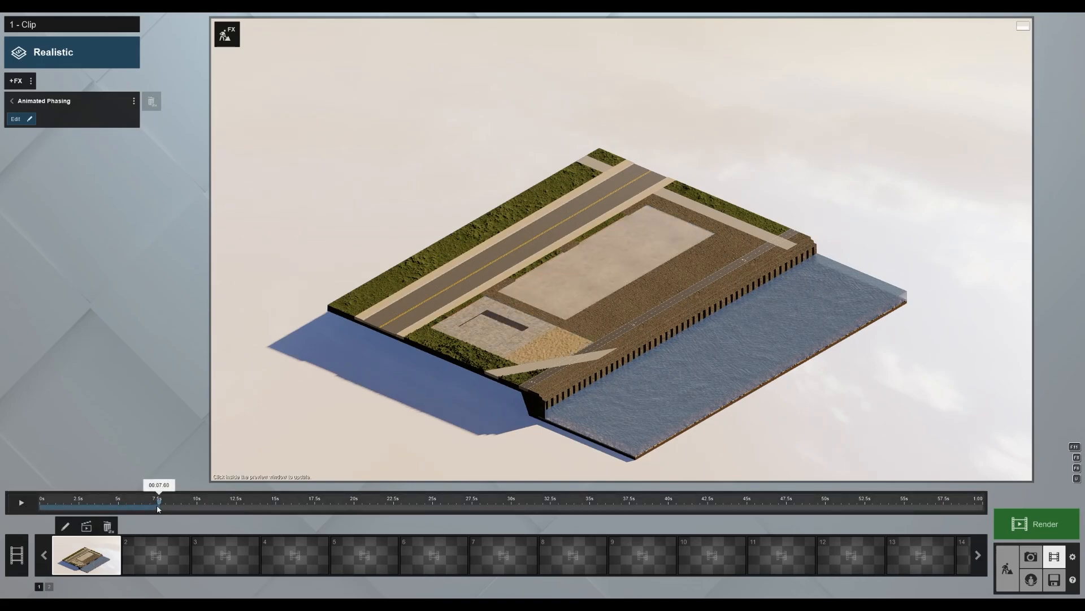
{"action": "left_click", "coordinate": [488, 315]}
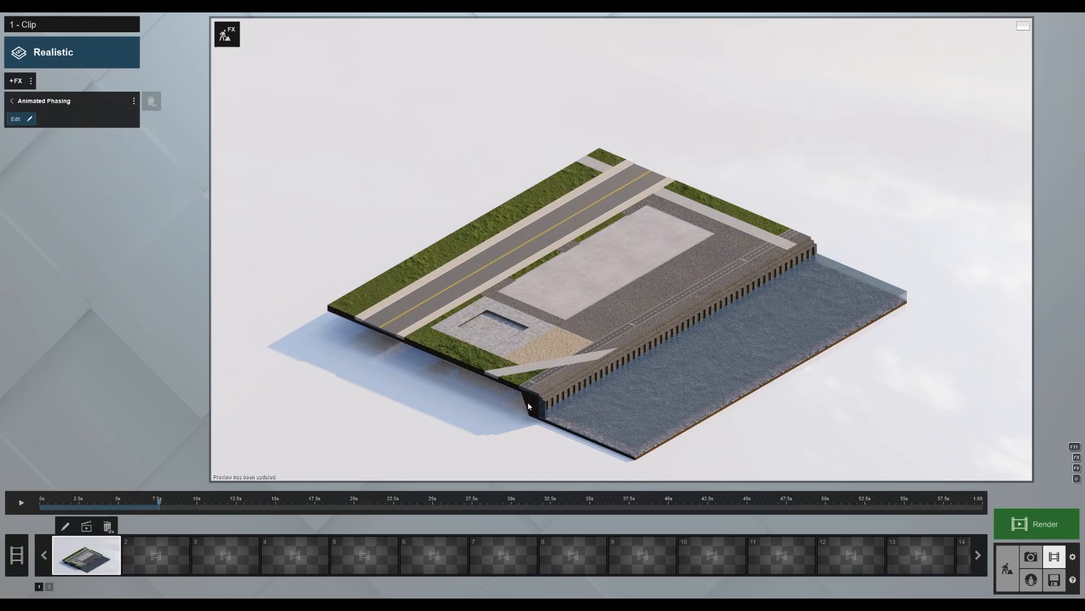
Return to build mode and place five Sugar Pine RT trees in a row on the grass strip behind the road
{"action": "left_click", "coordinate": [1008, 570]}
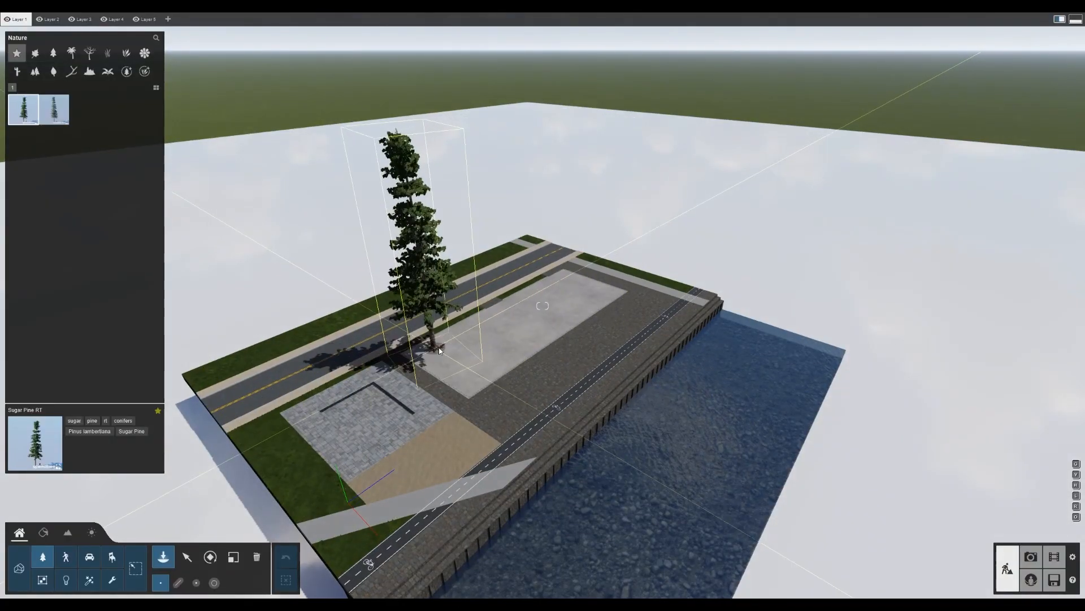
{"action": "right_click_drag", "start_coordinate": [543, 305], "coordinate": [483, 320]}
{"action": "key", "text": "w"}
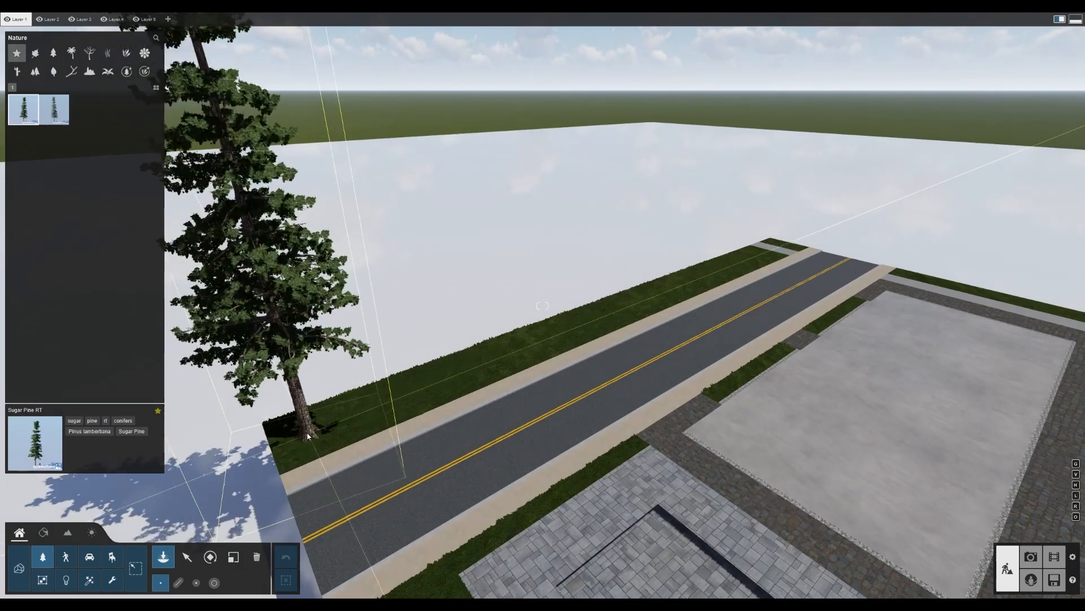
{"action": "left_click", "coordinate": [308, 437]}
{"action": "left_click", "coordinate": [483, 368]}
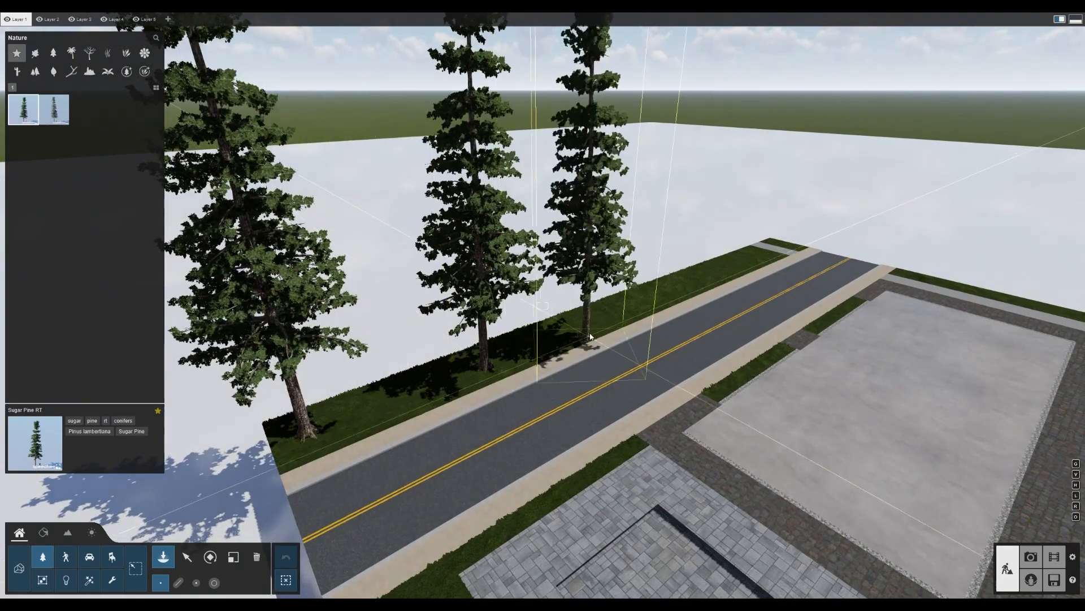
{"action": "left_click", "coordinate": [603, 324]}
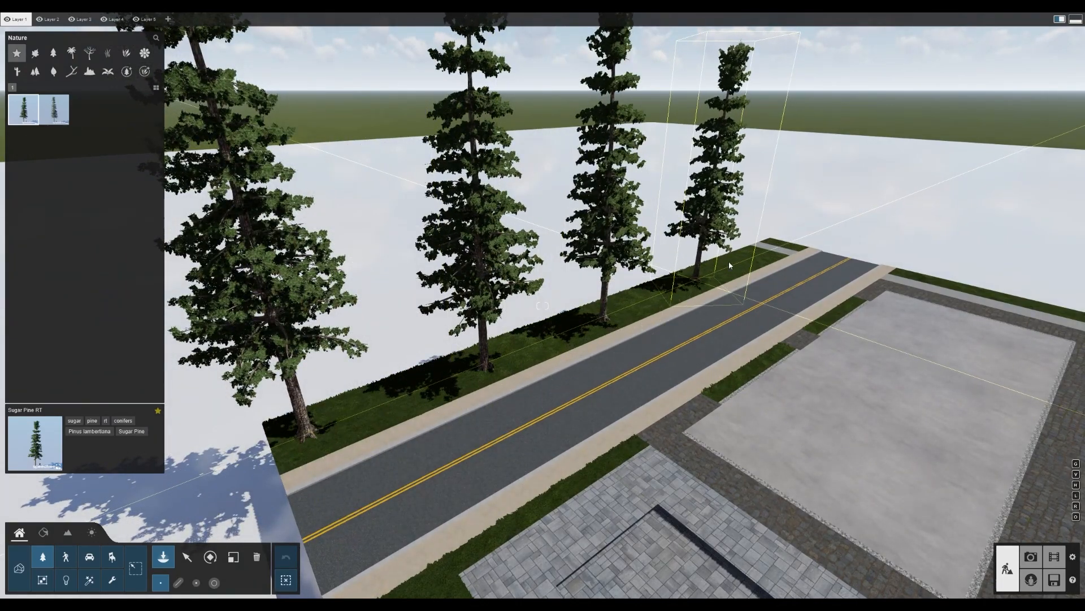
{"action": "left_click", "coordinate": [698, 276]}
{"action": "left_click", "coordinate": [759, 253]}
Place two Sugar Pine RT trees on the grass strip along the far short edge of the site
{"action": "key", "text": "s"}
{"action": "right_click_drag", "start_coordinate": [727, 301], "coordinate": [755, 252]}
{"action": "key", "text": "w"}
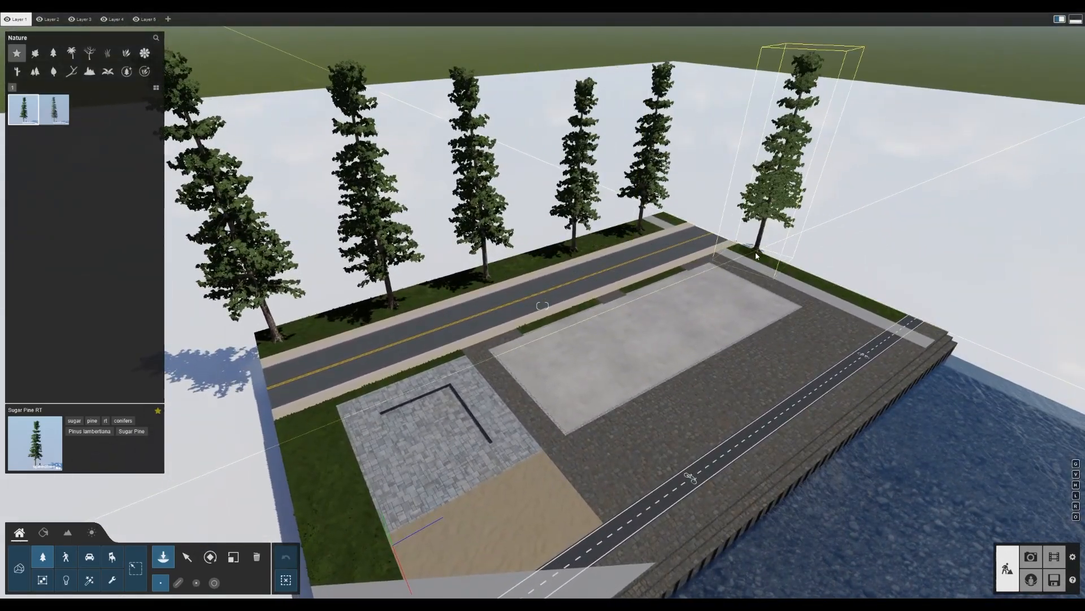
{"action": "left_click", "coordinate": [755, 252]}
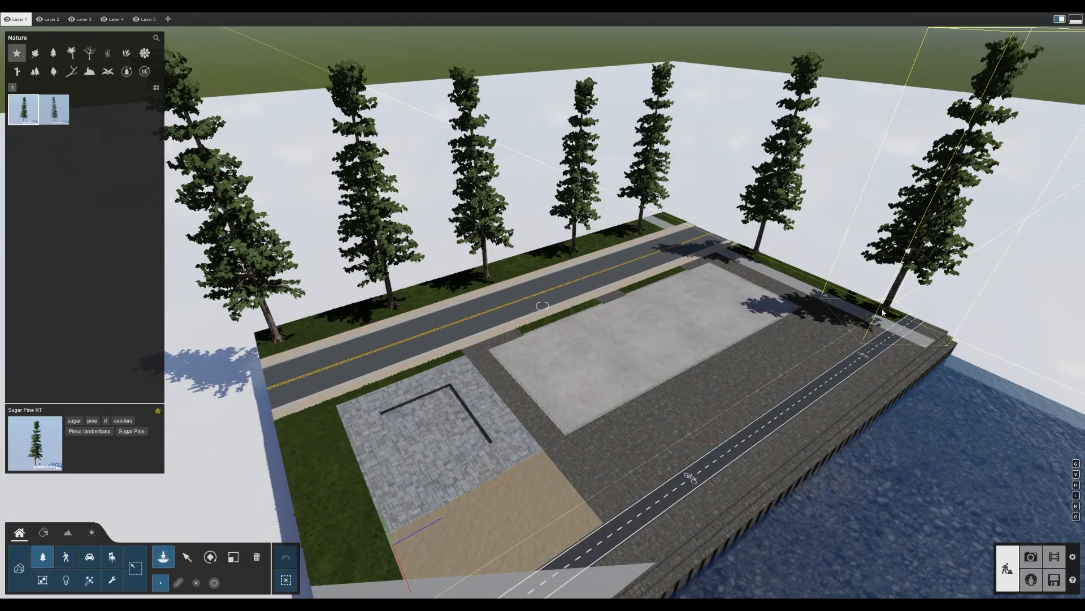
Place Sugar Pine Snow RT trees between the existing pines, five along the road and two along the far short edge
{"action": "left_click", "coordinate": [54, 109]}
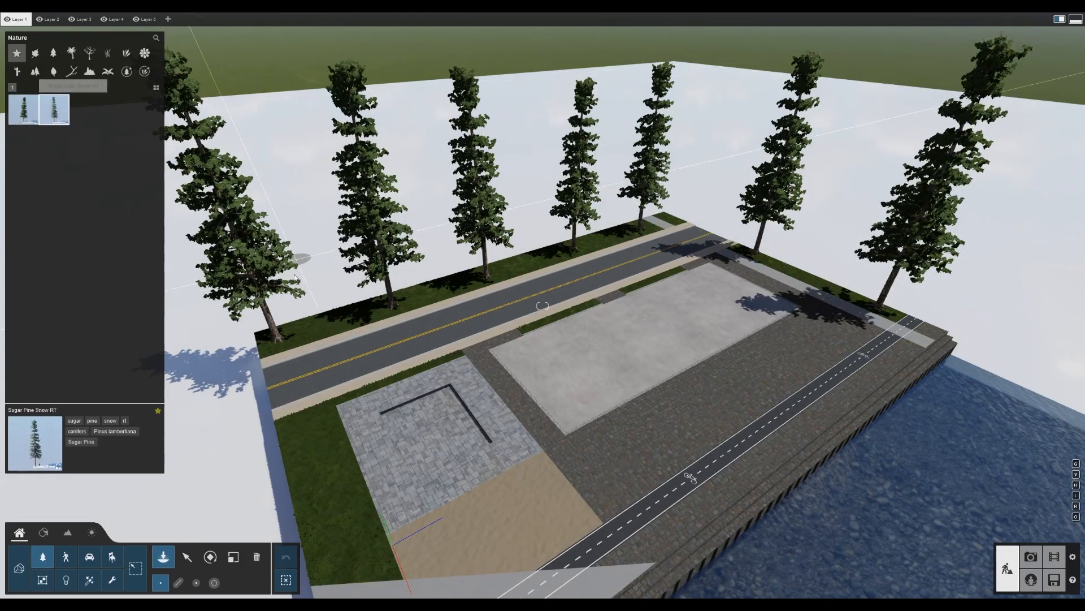
{"action": "left_click", "coordinate": [334, 324]}
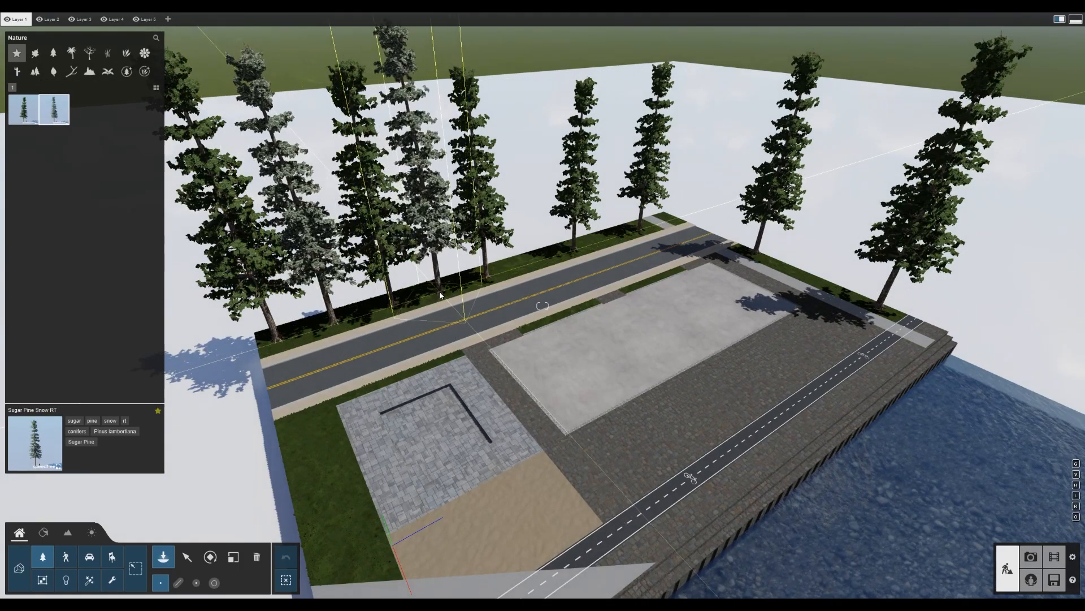
{"action": "left_click", "coordinate": [439, 293]}
{"action": "left_click", "coordinate": [538, 263]}
{"action": "left_click", "coordinate": [617, 237]}
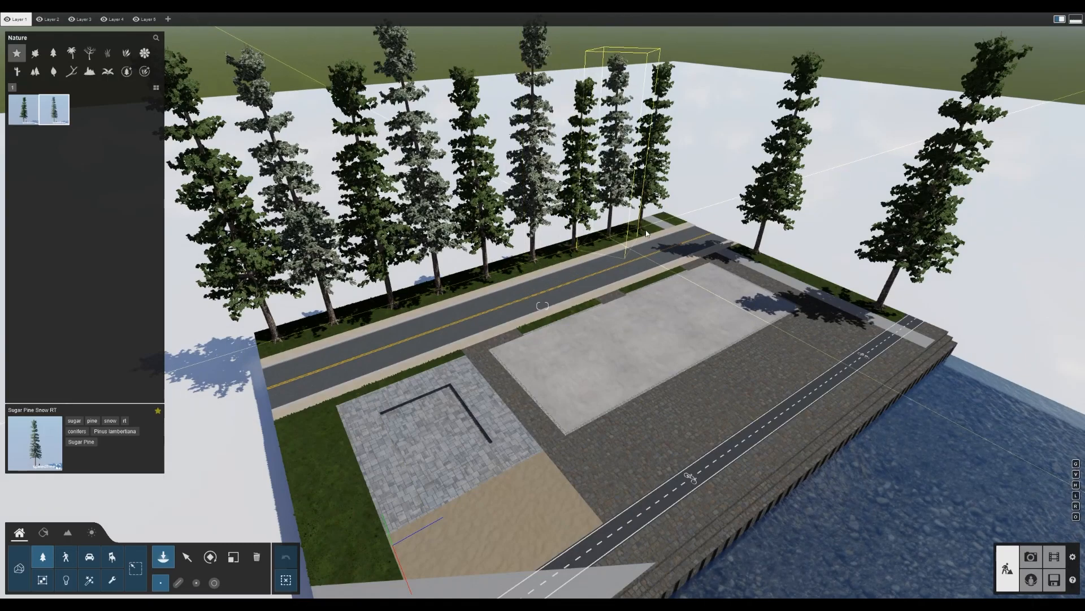
{"action": "left_click", "coordinate": [672, 221]}
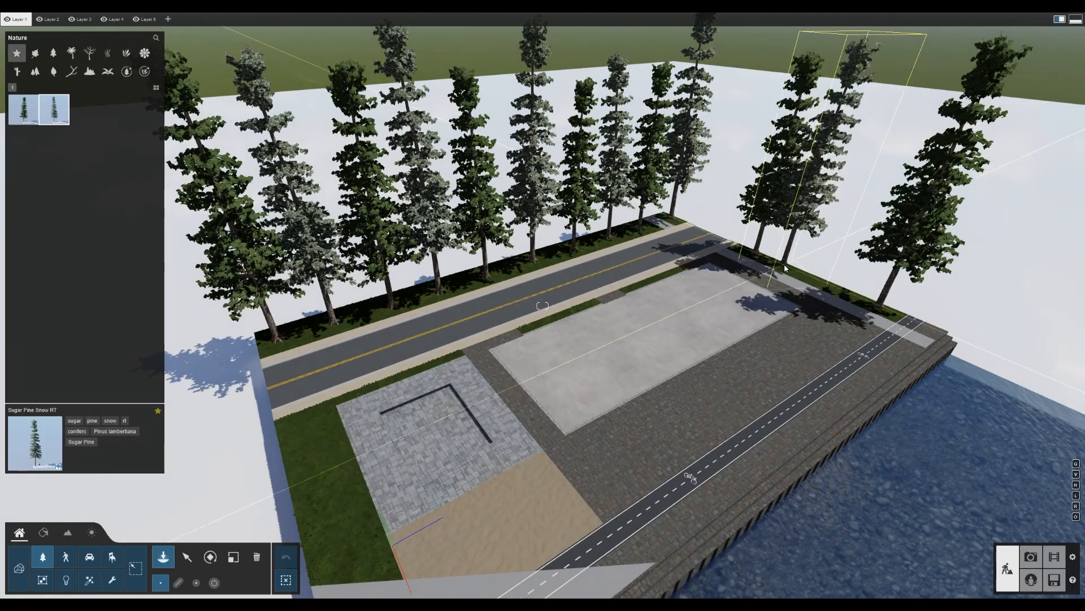
{"action": "left_click", "coordinate": [794, 270]}
Look over the placed trees, return to the clip in movie mode and preview it at about 10 seconds
{"action": "left_click", "coordinate": [187, 556]}
{"action": "right_click_drag", "start_coordinate": [543, 305], "coordinate": [511, 396]}
{"action": "key", "text": "s"}
{"action": "key", "text": "w"}
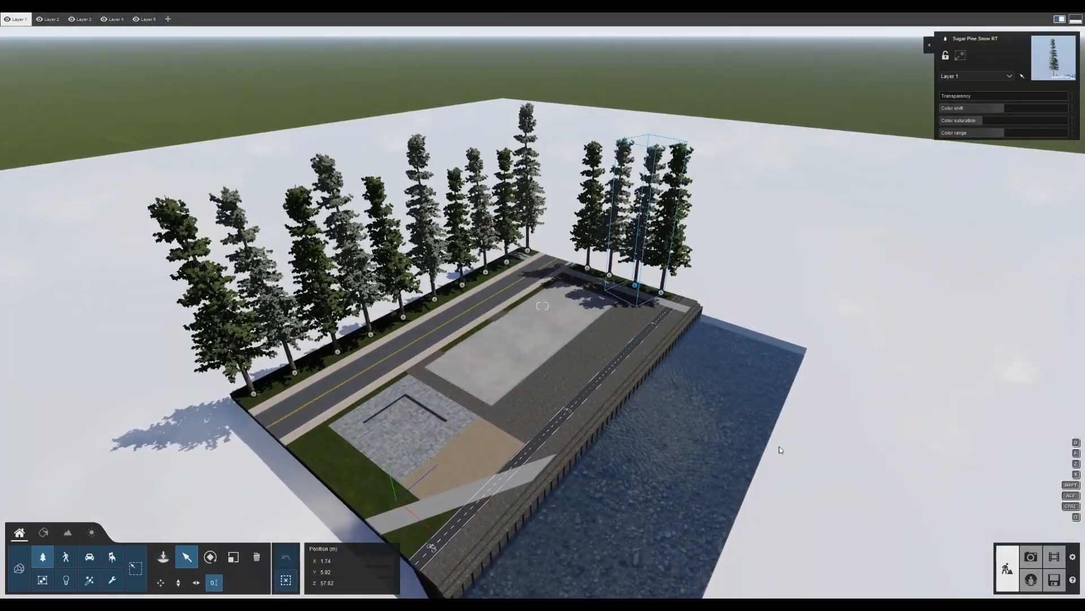
{"action": "left_click", "coordinate": [1053, 557]}
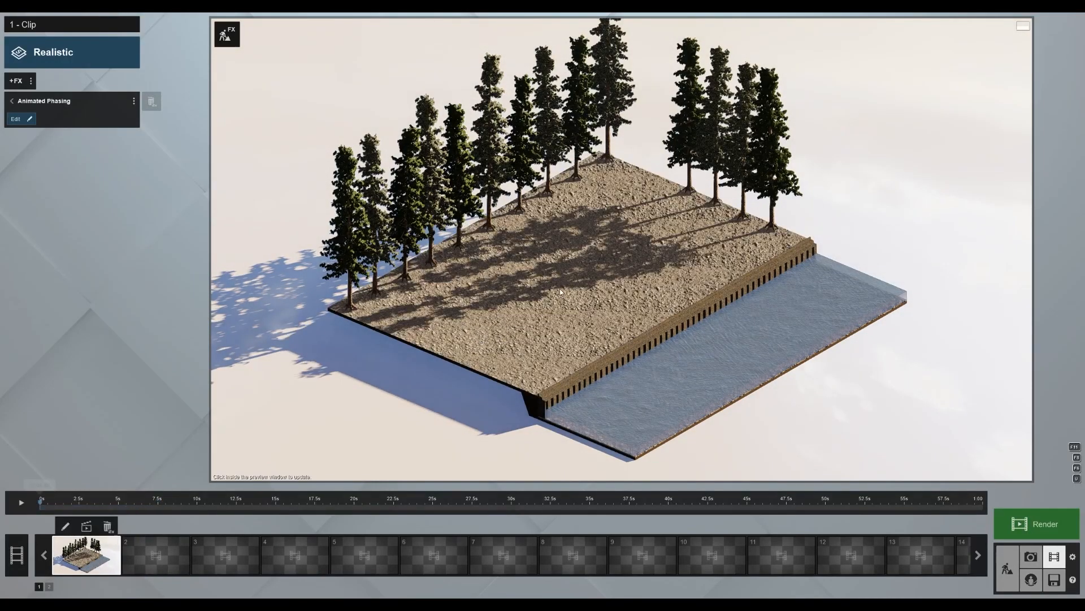
{"action": "left_click_drag", "start_coordinate": [42, 501], "coordinate": [204, 502]}
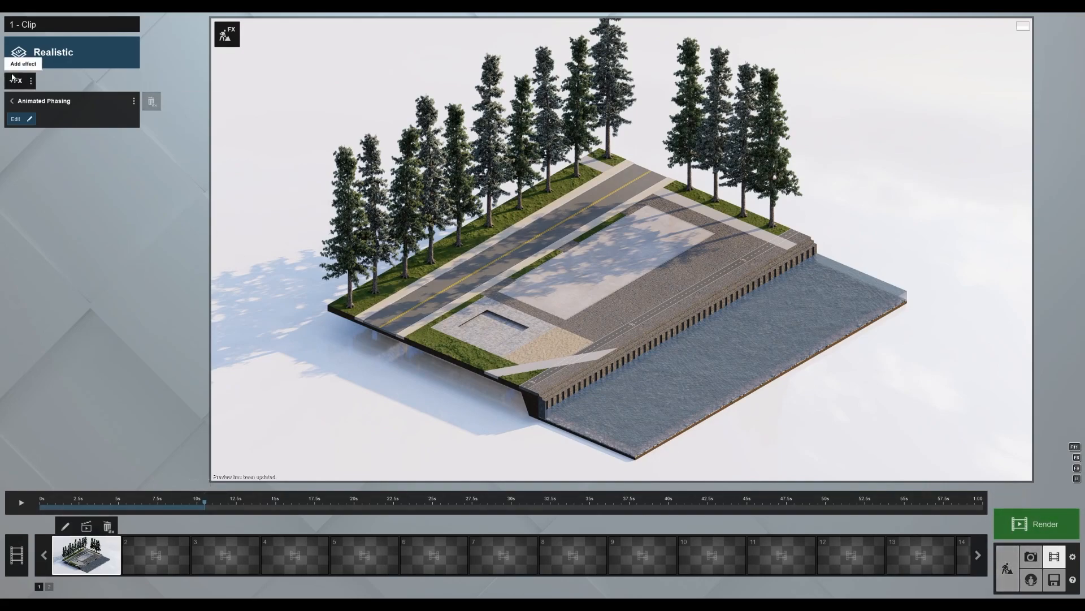
Reopen the Animated Phasing editor, return the playhead to the start and add a phasing animation named TREES
{"action": "left_click", "coordinate": [13, 102]}
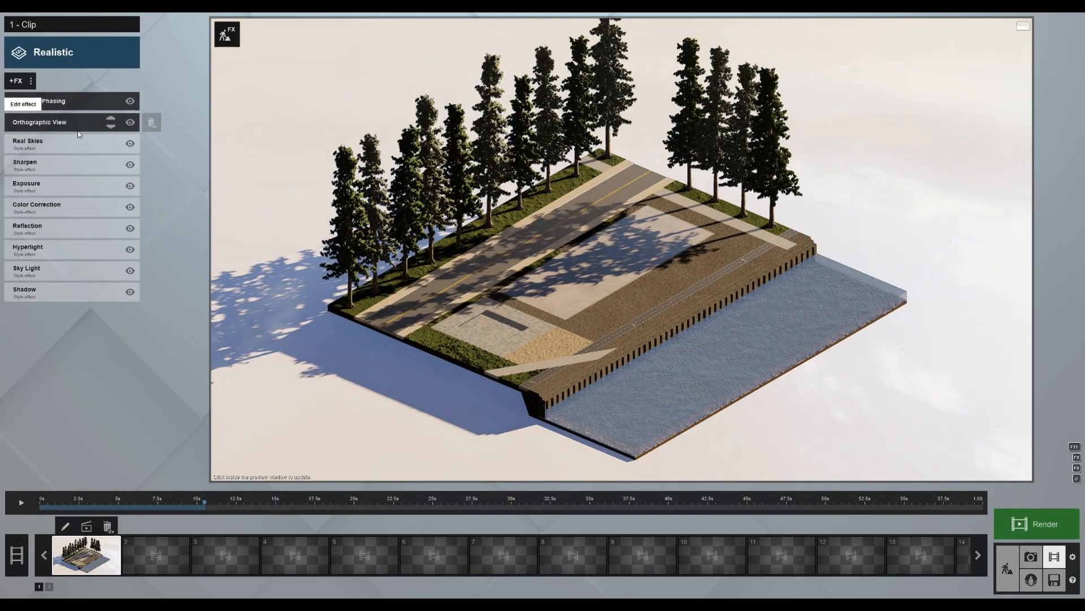
{"action": "left_click", "coordinate": [50, 108]}
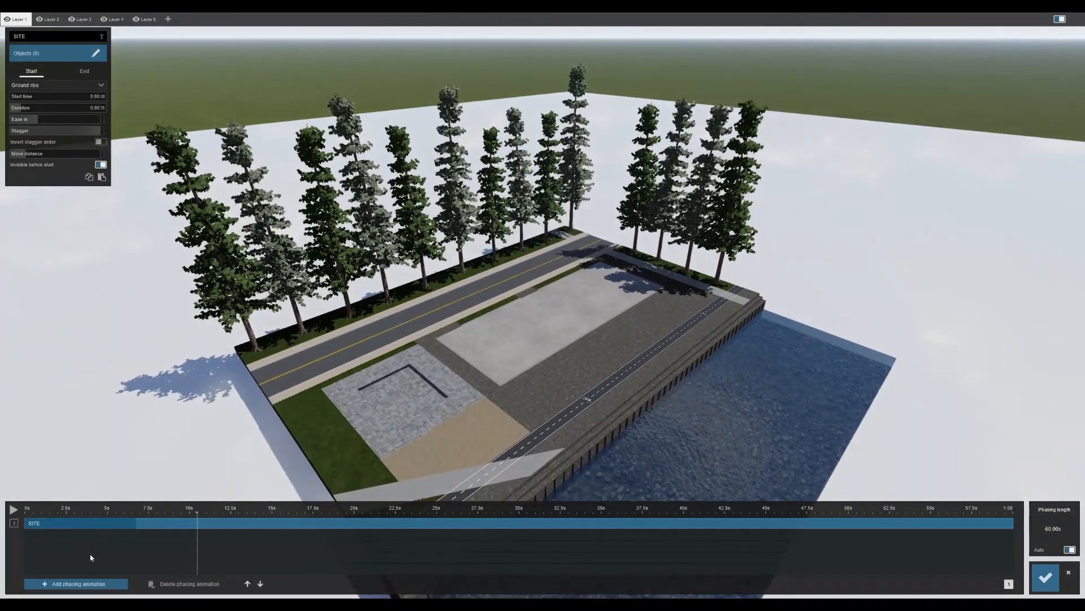
{"action": "left_click_drag", "start_coordinate": [138, 509], "coordinate": [20, 545]}
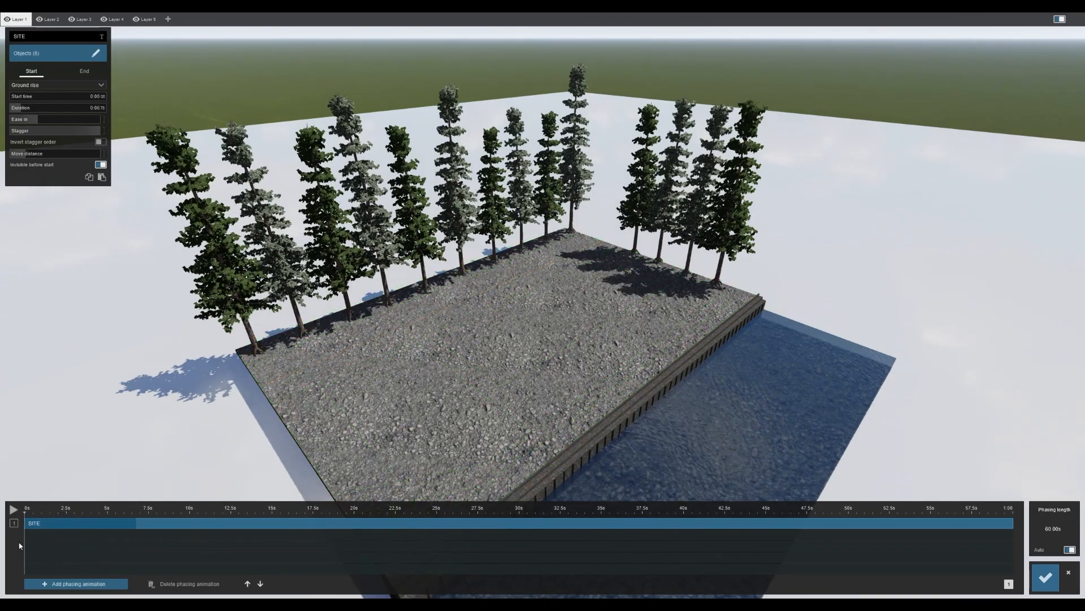
{"action": "left_click", "coordinate": [71, 584]}
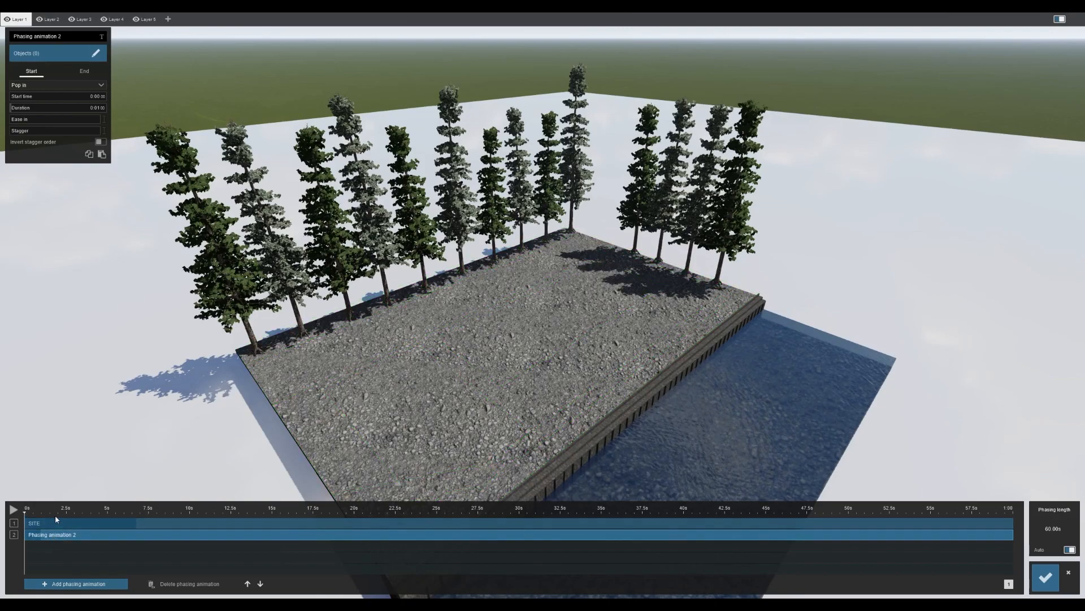
{"action": "double_click", "coordinate": [70, 37]}
{"action": "type", "text": "TREES"}
{"action": "key", "text": "Return"}
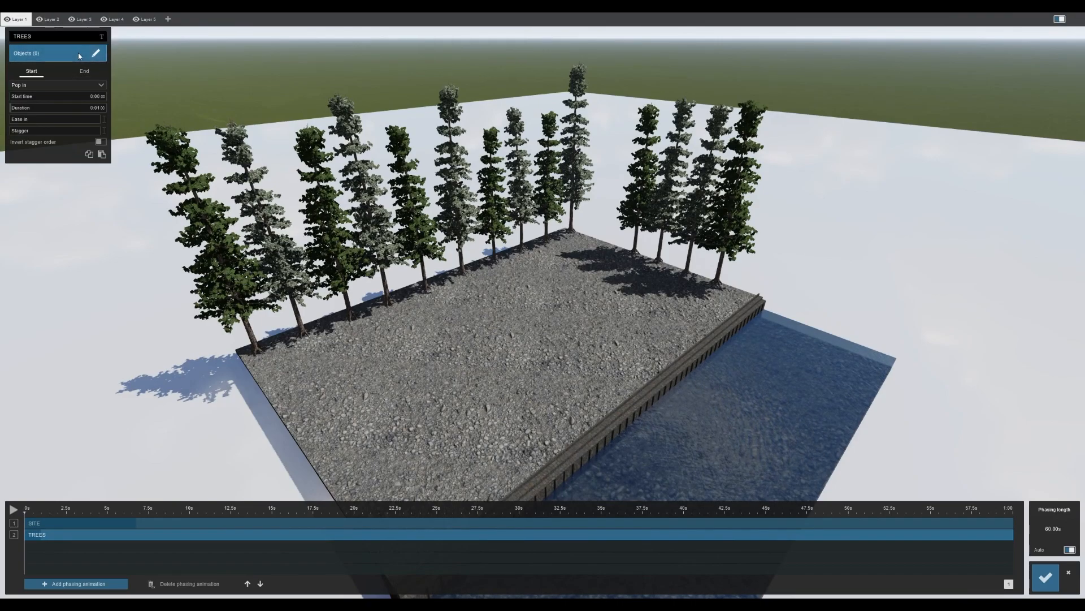
Enable staggering in order of selection for the TREES animation and select the ten roadside trees from the near end to the far corner
{"action": "left_click", "coordinate": [79, 56]}
{"action": "left_click", "coordinate": [254, 583]}
{"action": "left_click", "coordinate": [218, 237]}
{"action": "left_click", "coordinate": [271, 240]}
{"action": "left_click", "coordinate": [337, 262]}
{"action": "left_click", "coordinate": [367, 240]}
{"action": "left_click", "coordinate": [410, 229]}
{"action": "left_click", "coordinate": [452, 217]}
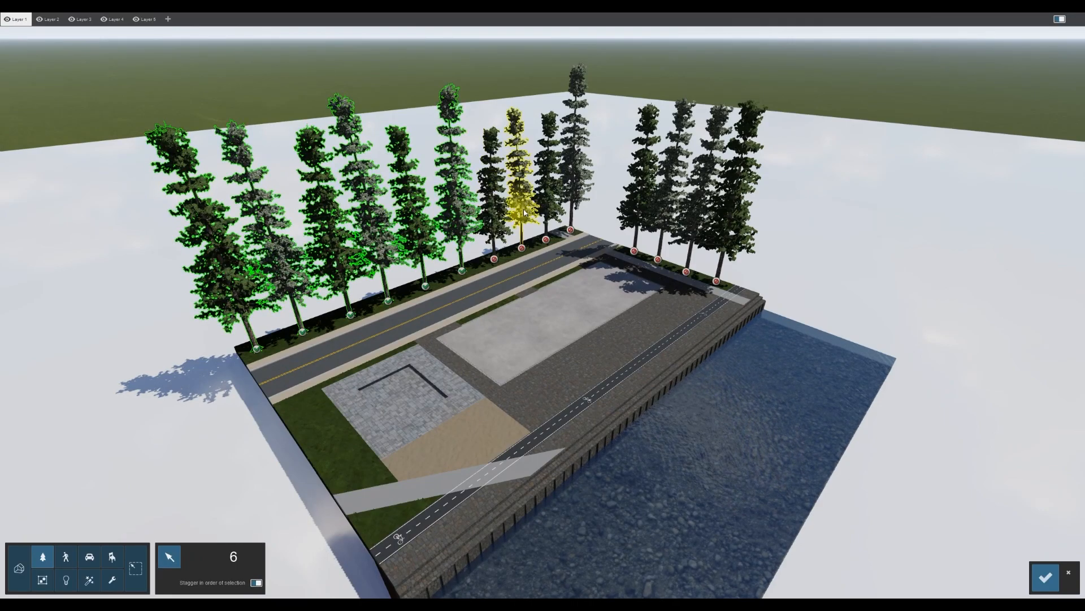
{"action": "left_click", "coordinate": [493, 204]}
{"action": "left_click", "coordinate": [517, 209]}
{"action": "left_click", "coordinate": [547, 192]}
{"action": "left_click", "coordinate": [575, 181]}
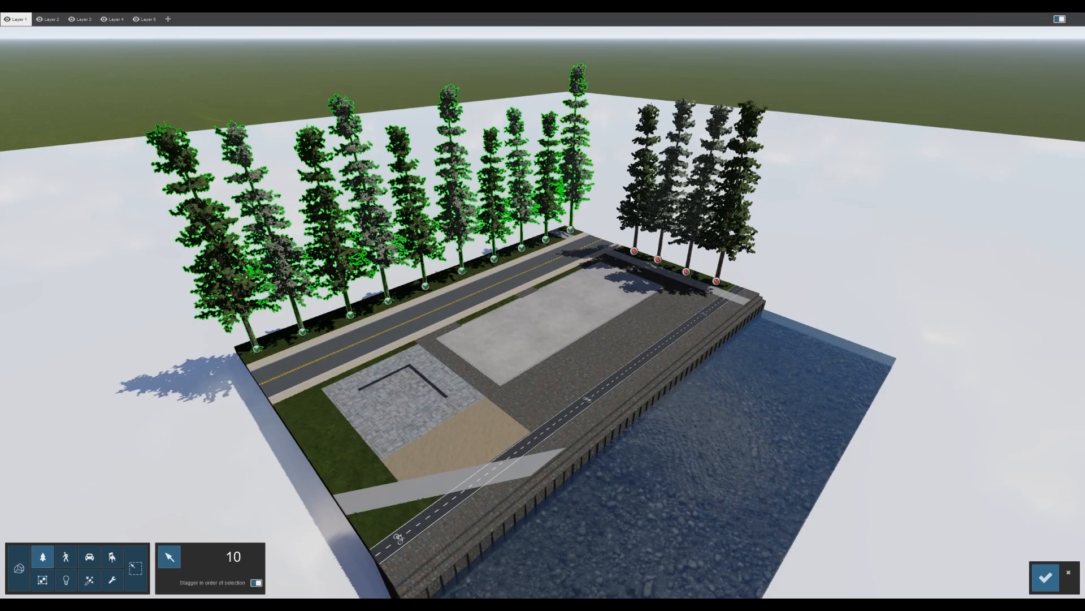
Add the four trees along the far short edge in order toward the water and confirm the TREES selection
{"action": "left_click", "coordinate": [642, 187]}
{"action": "left_click", "coordinate": [673, 198]}
{"action": "left_click", "coordinate": [701, 203]}
{"action": "left_click", "coordinate": [731, 218]}
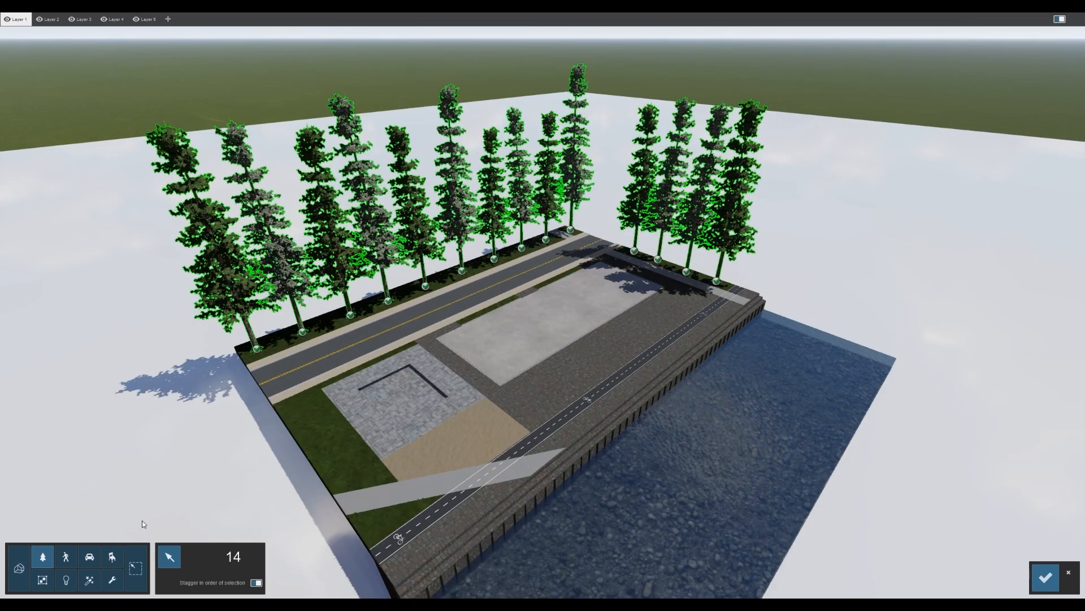
{"action": "left_click", "coordinate": [1047, 578]}
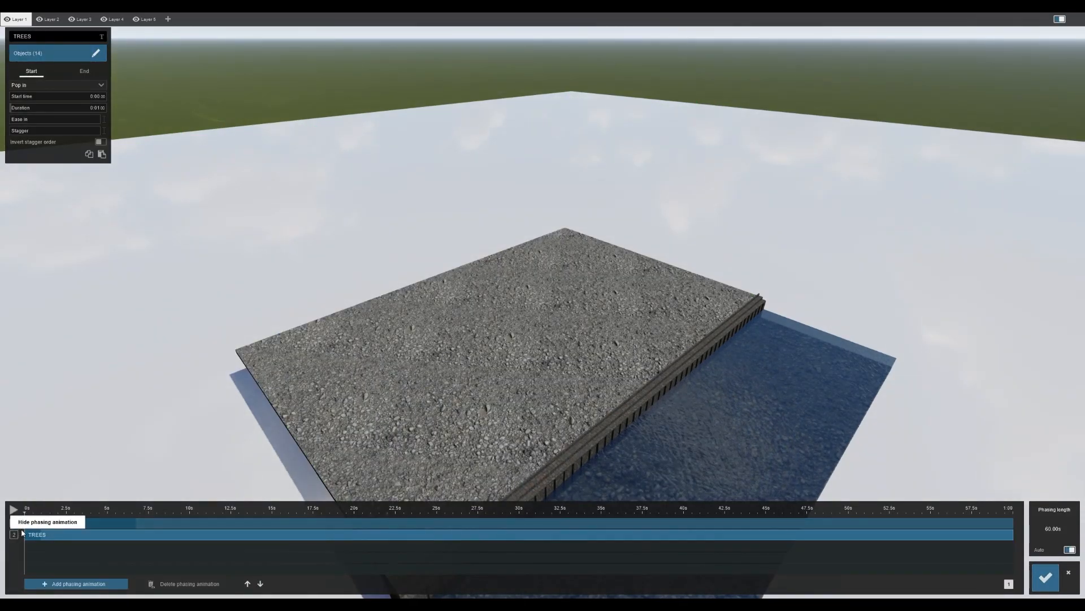
Start the TREES animation as the SITE phase ends at about 6.7 s, lengthen it to about 7 s, set stagger to 0.6 and replay it
{"action": "left_click_drag", "start_coordinate": [128, 540], "coordinate": [143, 538]}
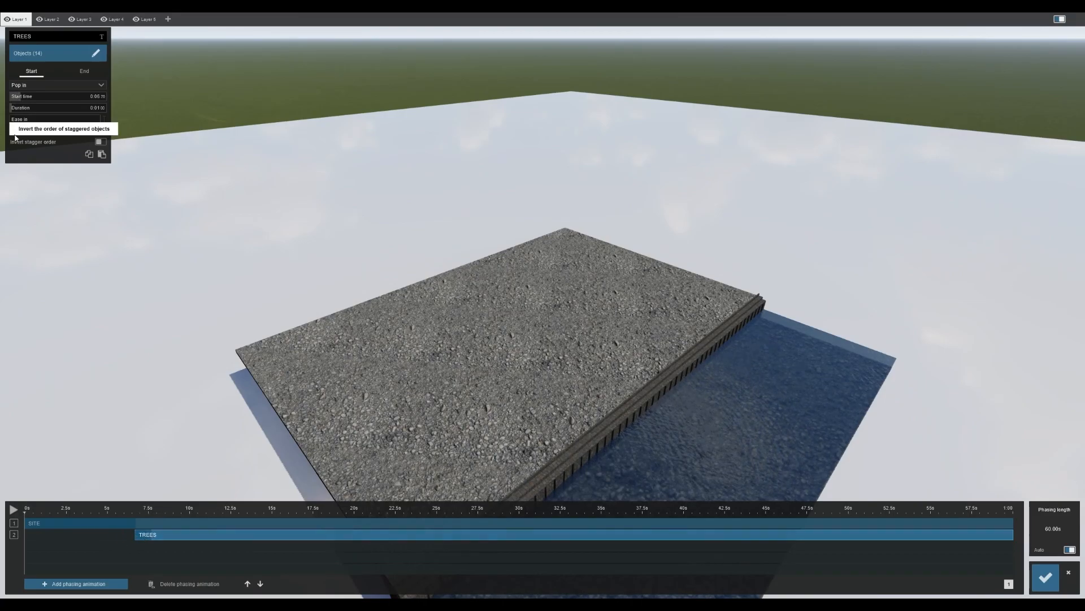
{"action": "left_click_drag", "start_coordinate": [18, 107], "coordinate": [72, 135]}
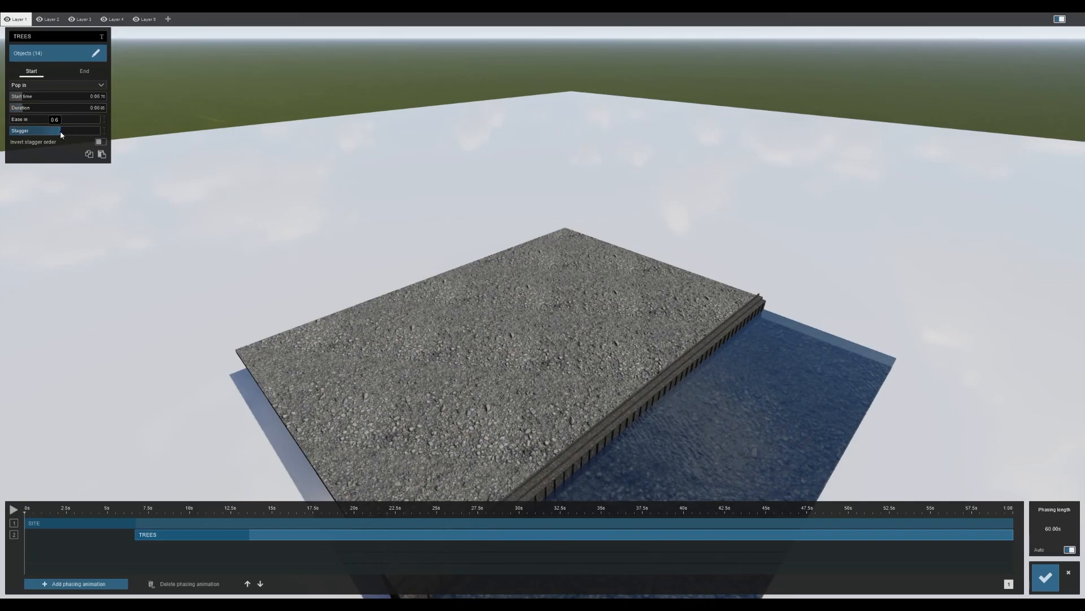
{"action": "left_click", "coordinate": [14, 510]}
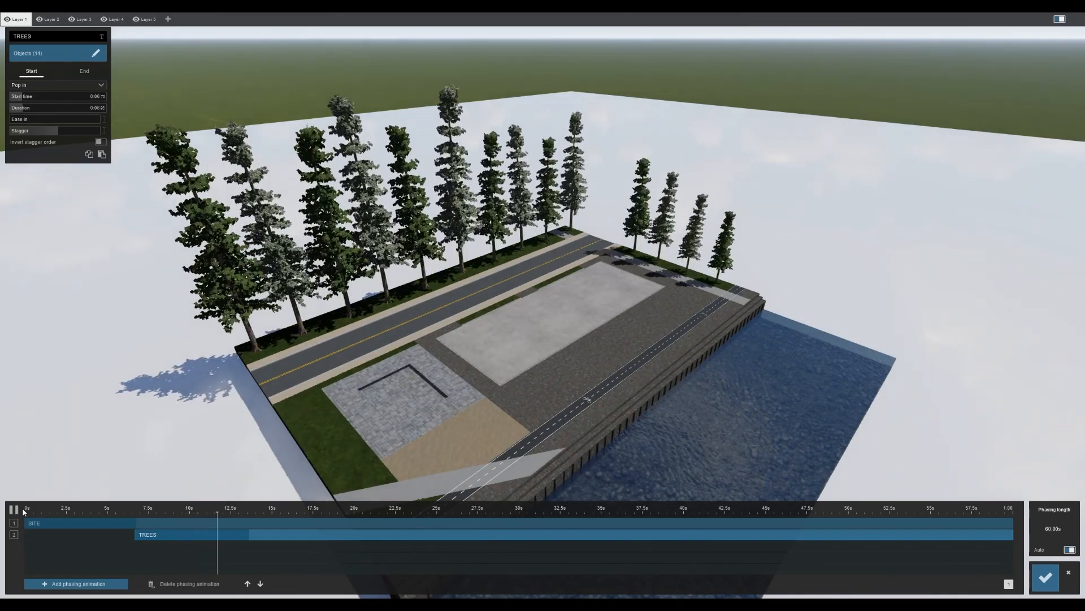
{"action": "left_click", "coordinate": [15, 509]}
Add ease-in to the TREES animation and shorten its duration to about 3 s, replaying the trees' growth in between
{"action": "left_click_drag", "start_coordinate": [222, 517], "coordinate": [137, 519]}
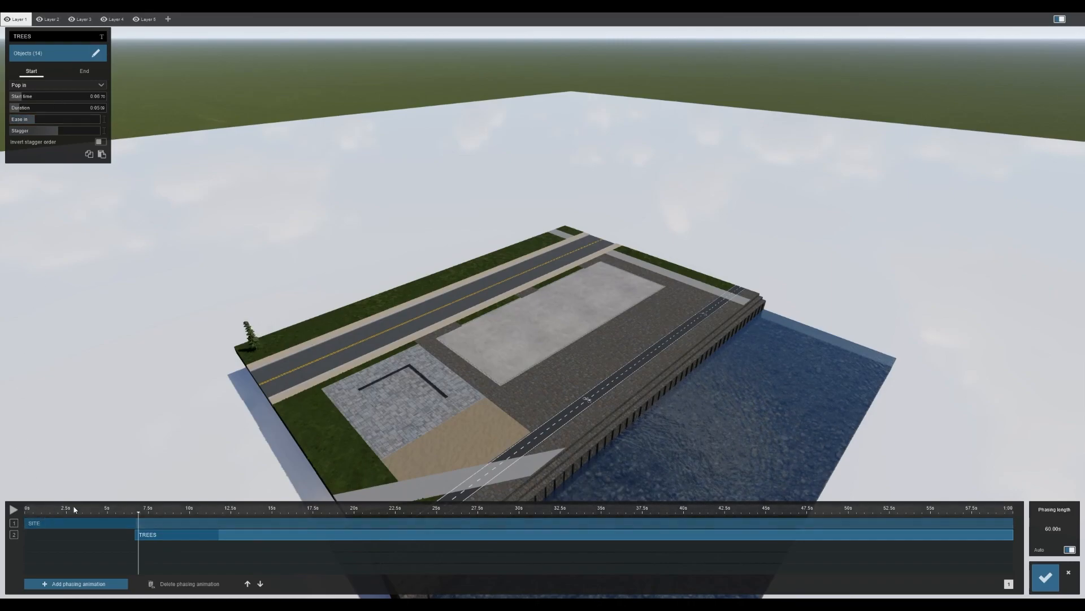
{"action": "left_click_drag", "start_coordinate": [119, 510], "coordinate": [64, 515]}
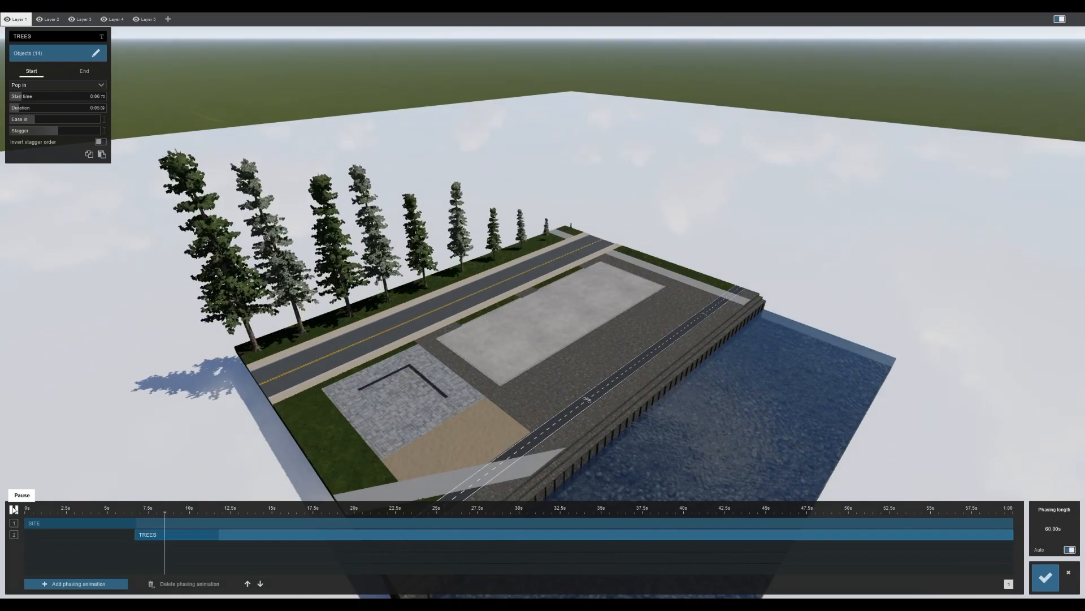
{"action": "left_click", "coordinate": [14, 509]}
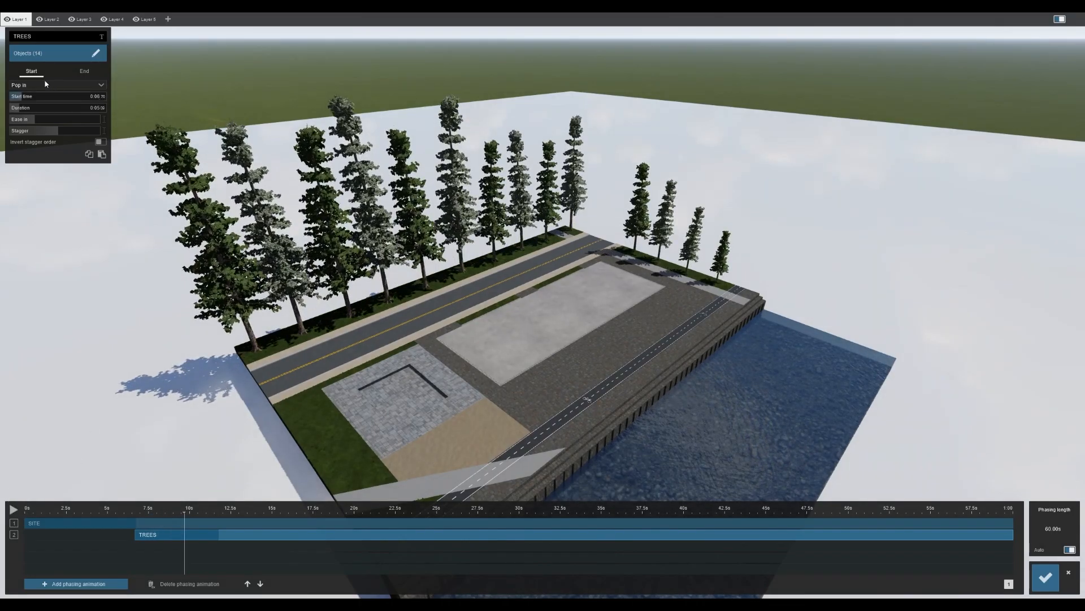
{"action": "left_click_drag", "start_coordinate": [21, 109], "coordinate": [12, 108]}
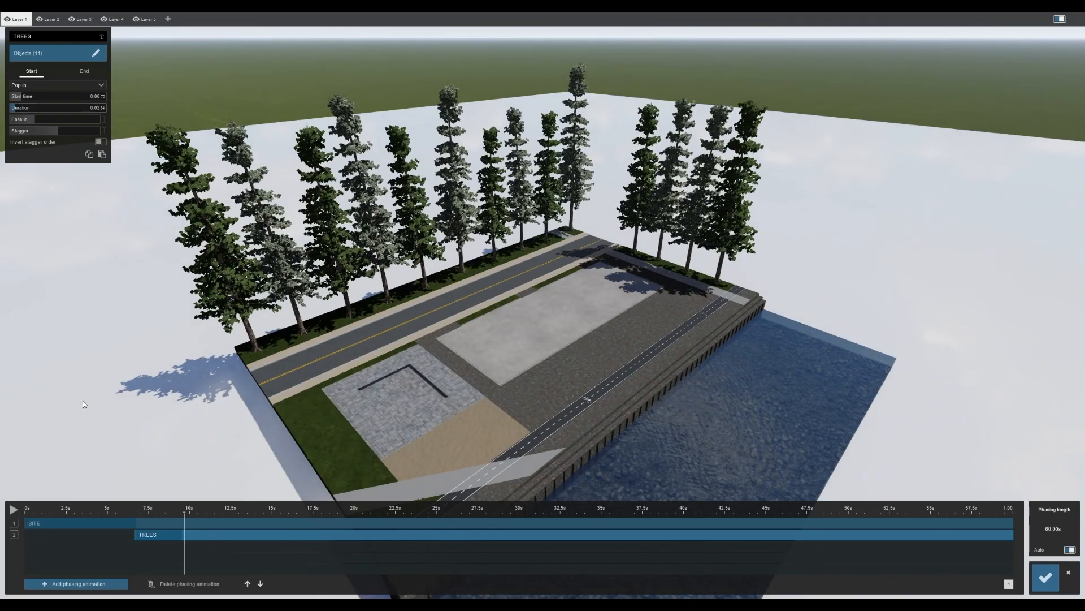
{"action": "left_click_drag", "start_coordinate": [174, 511], "coordinate": [122, 513]}
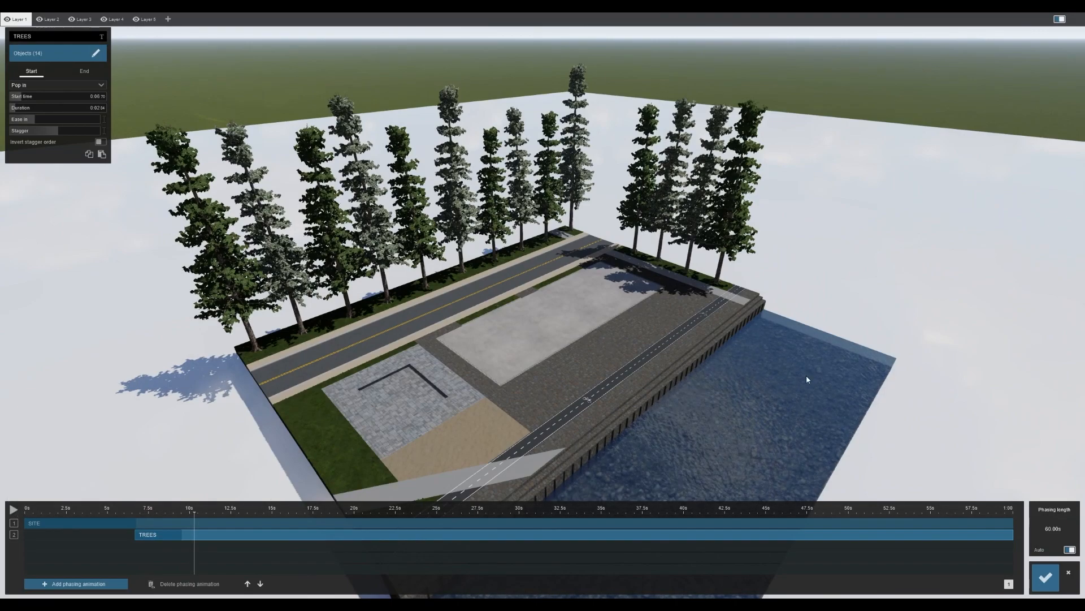
Confirm the phasing edits and play the clip from the start to check the trees popping in
{"action": "left_click", "coordinate": [1045, 578]}
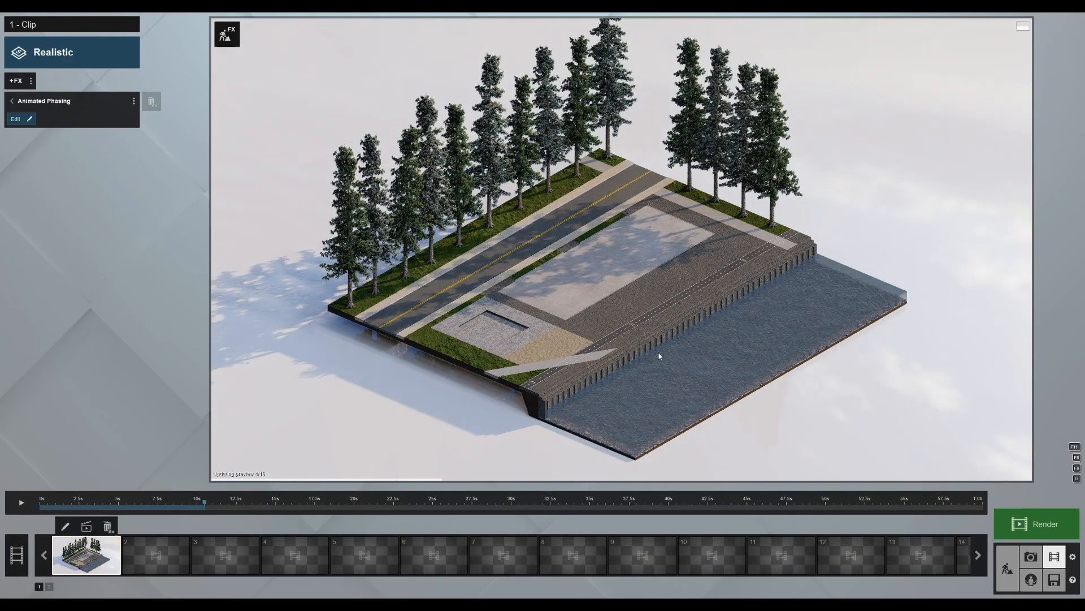
{"action": "left_click_drag", "start_coordinate": [182, 505], "coordinate": [87, 506]}
{"action": "left_click", "coordinate": [22, 504]}
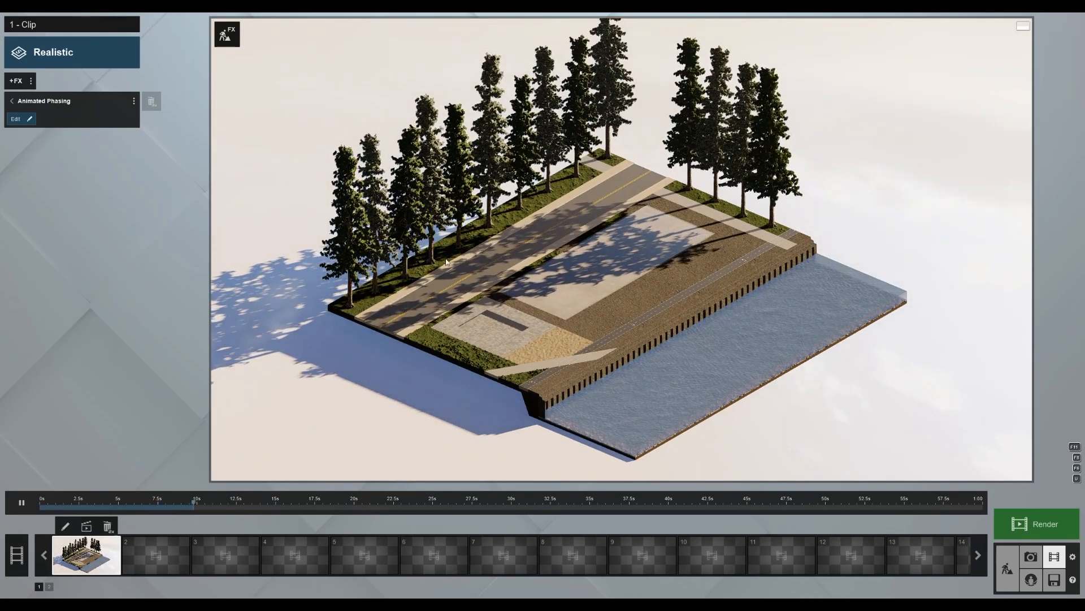
{"action": "left_click", "coordinate": [468, 327]}
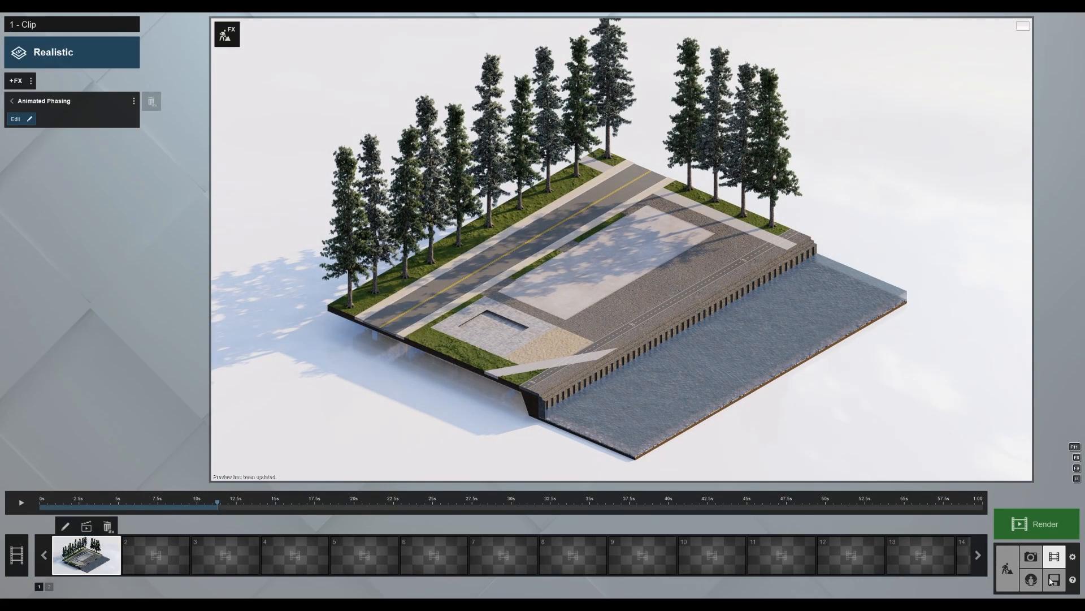
Return to build mode and place the MAIN - FLOOR - LVL1 model from the KAYAK TAPHOUSE imported models on the site
{"action": "left_click", "coordinate": [1008, 569]}
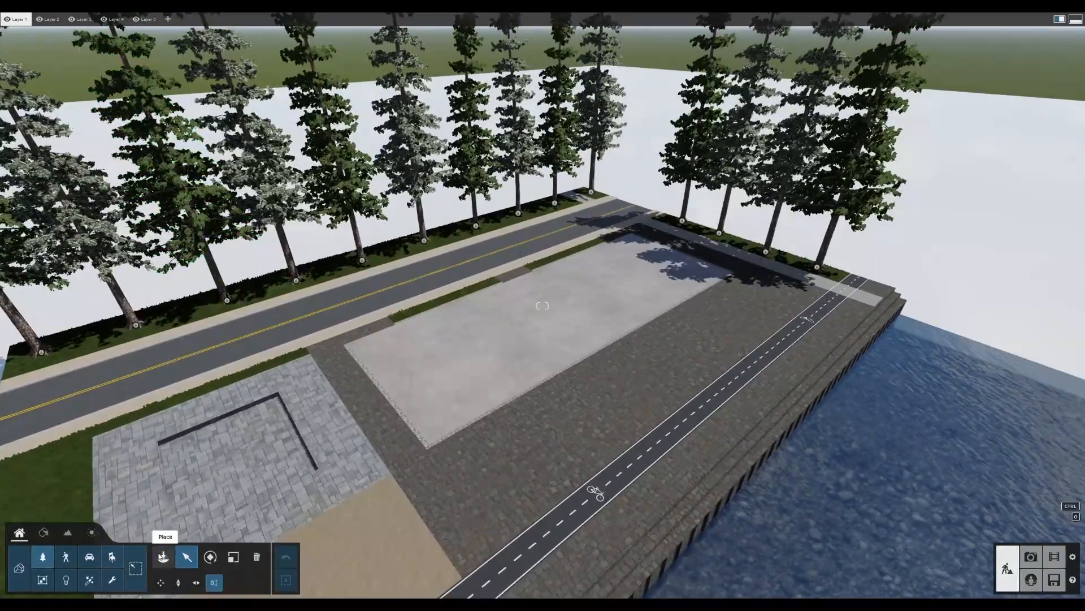
{"action": "left_click", "coordinate": [162, 557]}
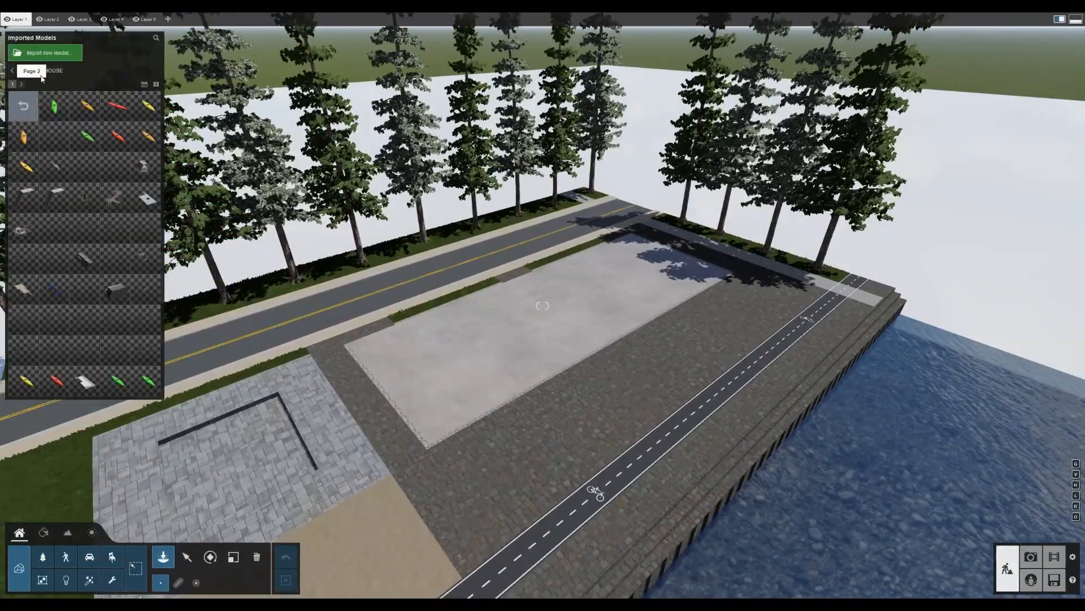
{"action": "left_click", "coordinate": [84, 381]}
{"action": "left_click", "coordinate": [261, 517]}
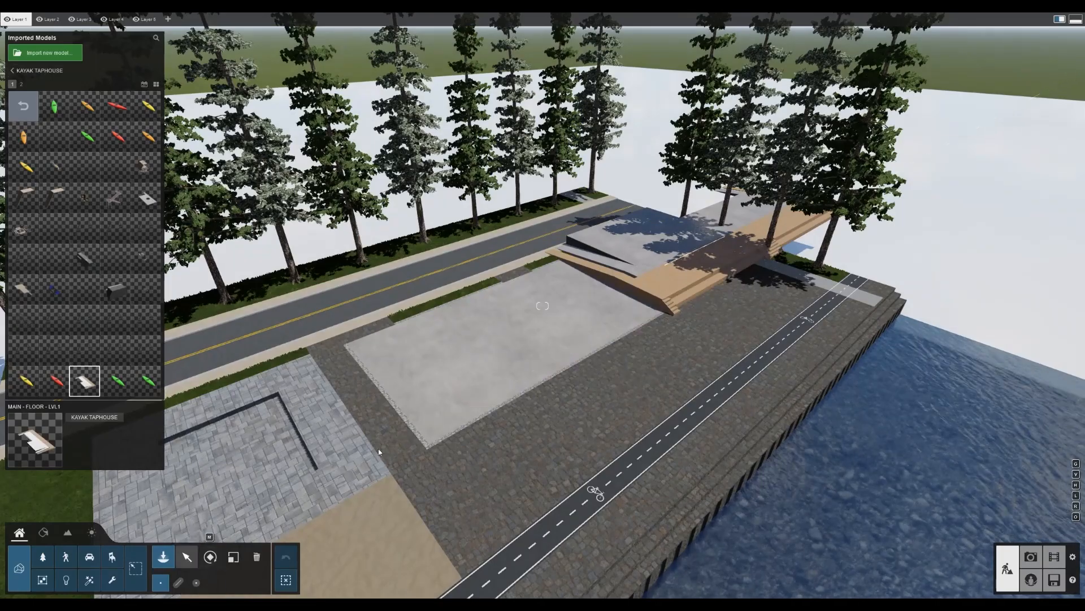
Set the level 1 floor's position to X 0, Y 5, Z 0 and look over its placement on the site
{"action": "type", "text": "m"}
{"action": "type", "text": "0"}
{"action": "key", "text": "Tab"}
{"action": "type", "text": "5"}
{"action": "key", "text": "Tab"}
{"action": "type", "text": "0"}
{"action": "key", "text": "Return"}
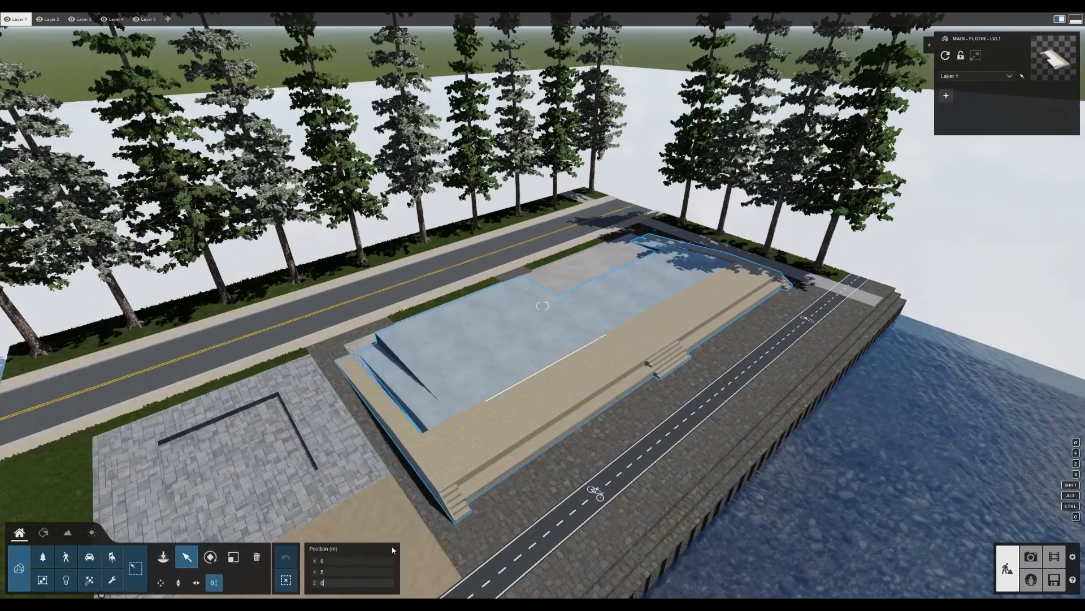
{"action": "key", "text": "w"}
{"action": "right_click_drag", "start_coordinate": [542, 305], "coordinate": [429, 306]}
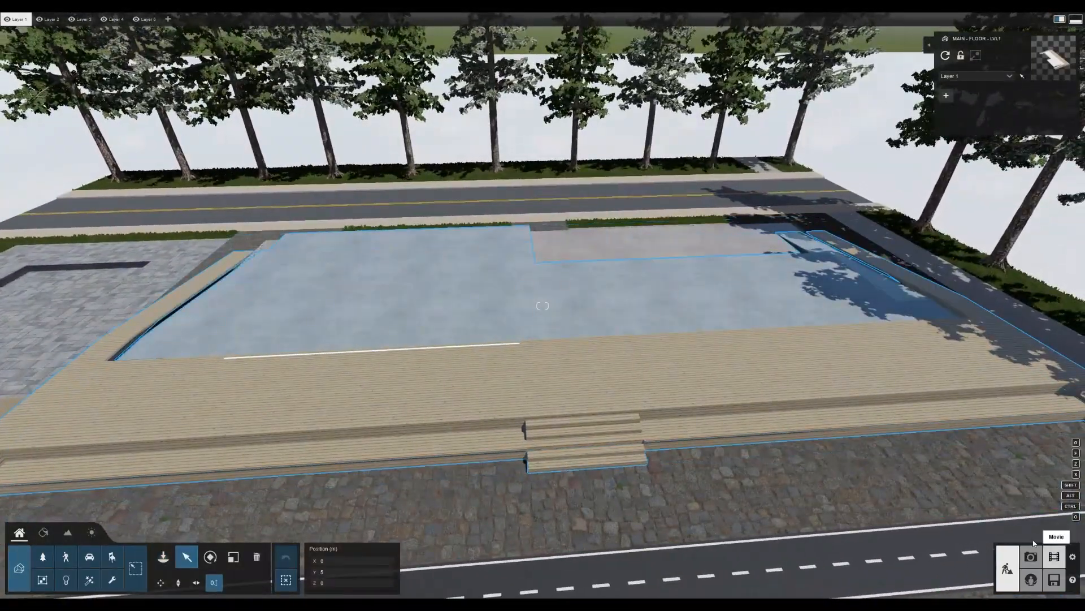
Return to the clip in movie mode, move the playhead to about 7.8 s and reopen the Animated Phasing editor
{"action": "left_click", "coordinate": [1054, 556]}
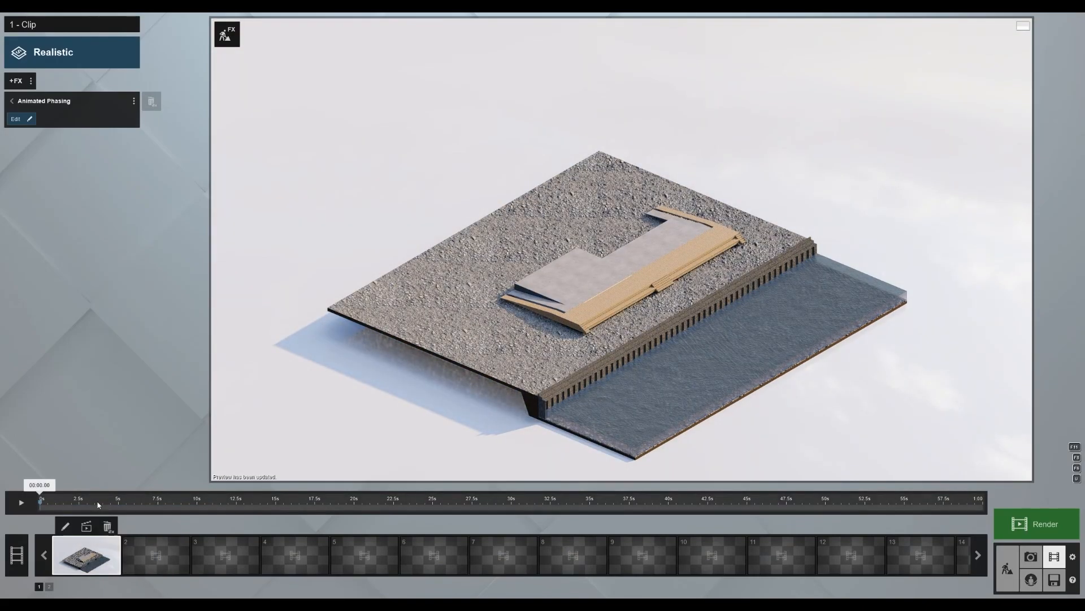
{"action": "left_click", "coordinate": [206, 505]}
{"action": "left_click_drag", "start_coordinate": [205, 510], "coordinate": [162, 504]}
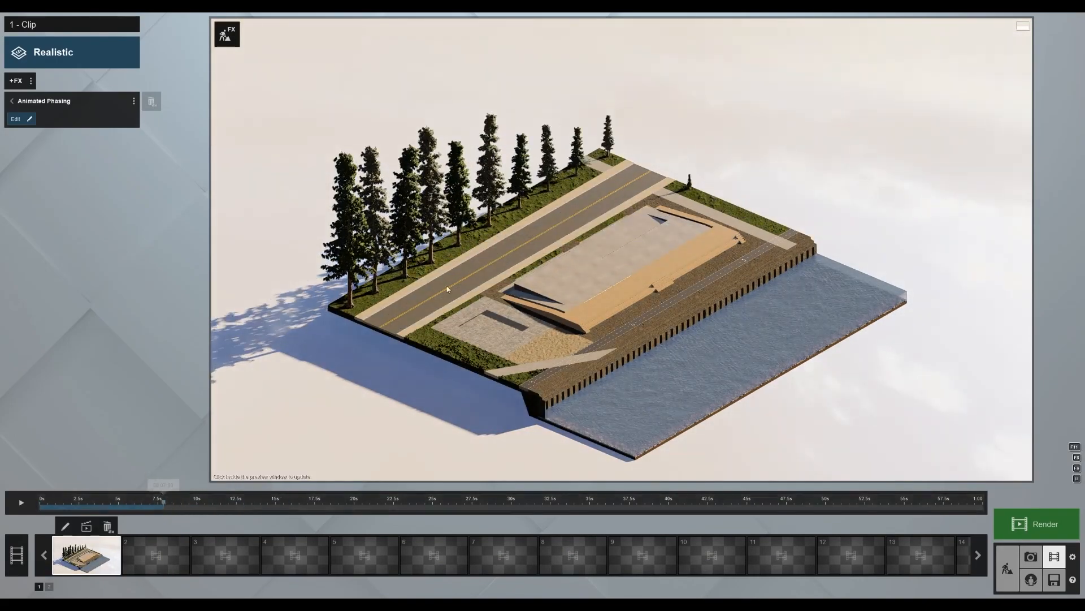
{"action": "left_click", "coordinate": [17, 119]}
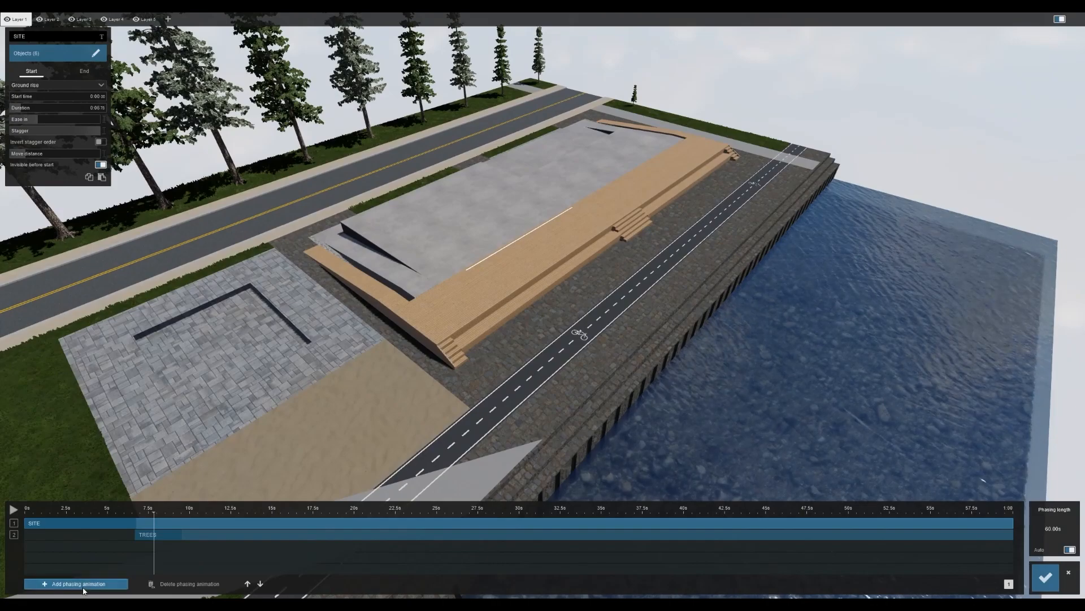
Add a phasing animation named MAIN - LVL1 and set its start effect to Ground rise
{"action": "left_click", "coordinate": [80, 584]}
{"action": "left_click", "coordinate": [57, 37]}
{"action": "type", "text": "MAIN - LVL1"}
{"action": "left_click", "coordinate": [57, 85]}
{"action": "left_click", "coordinate": [59, 119]}
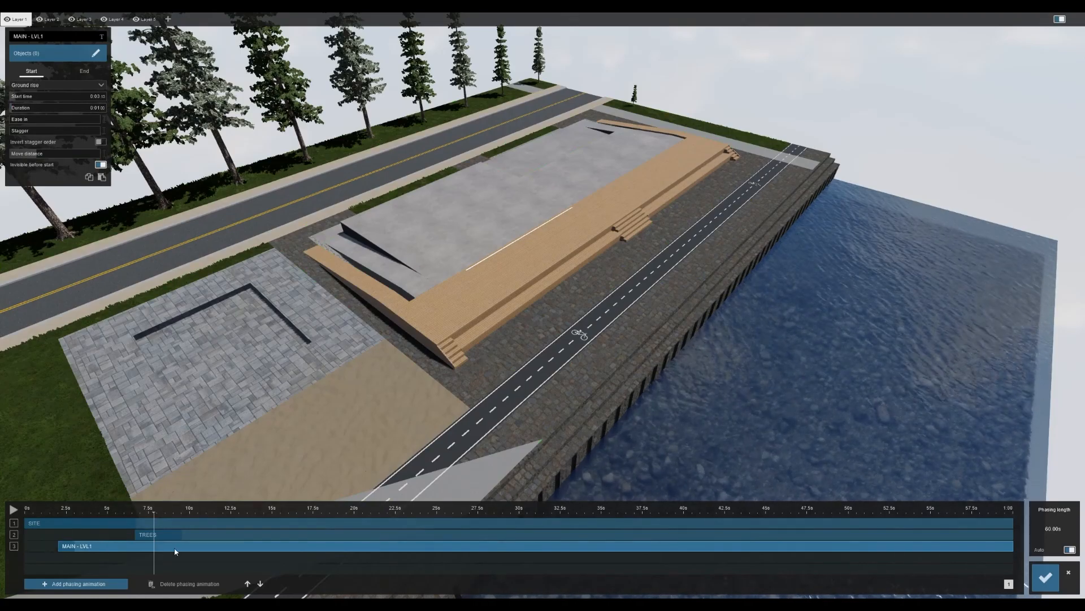
Assign the level 1 floor to the MAIN - LVL1 animation, start it at about 9 s and preview its rise
{"action": "left_click", "coordinate": [96, 53]}
{"action": "left_click", "coordinate": [424, 275]}
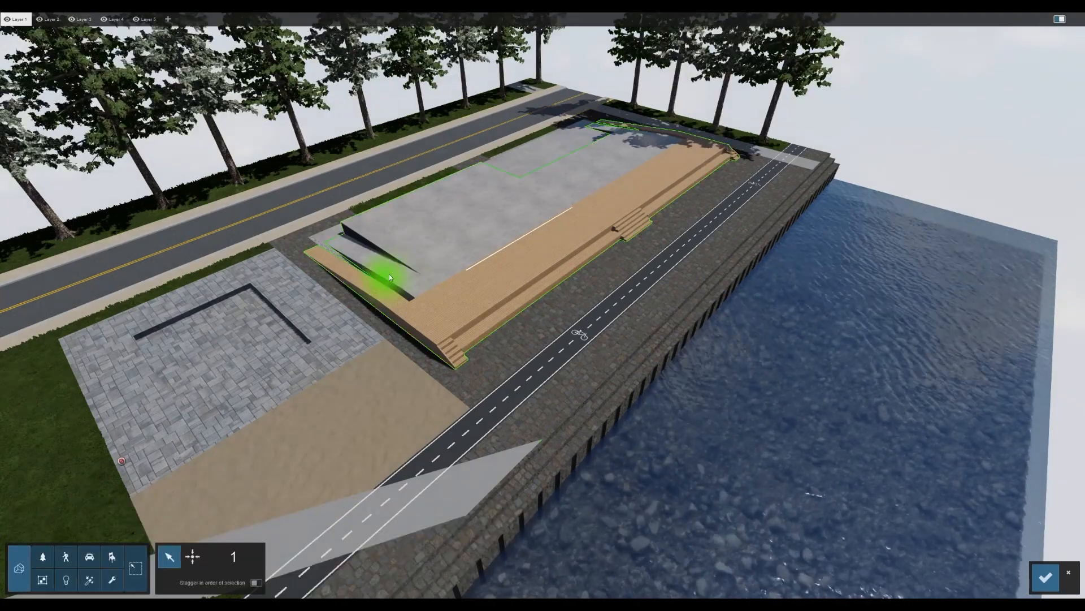
{"action": "left_click", "coordinate": [1046, 577]}
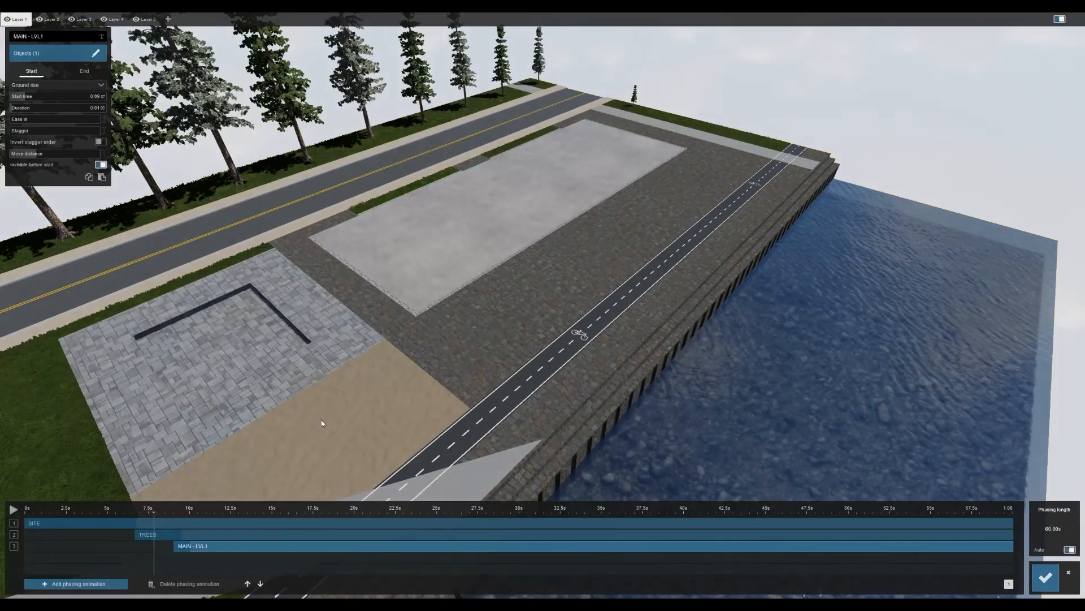
{"action": "left_click", "coordinate": [13, 510]}
{"action": "left_click", "coordinate": [13, 509]}
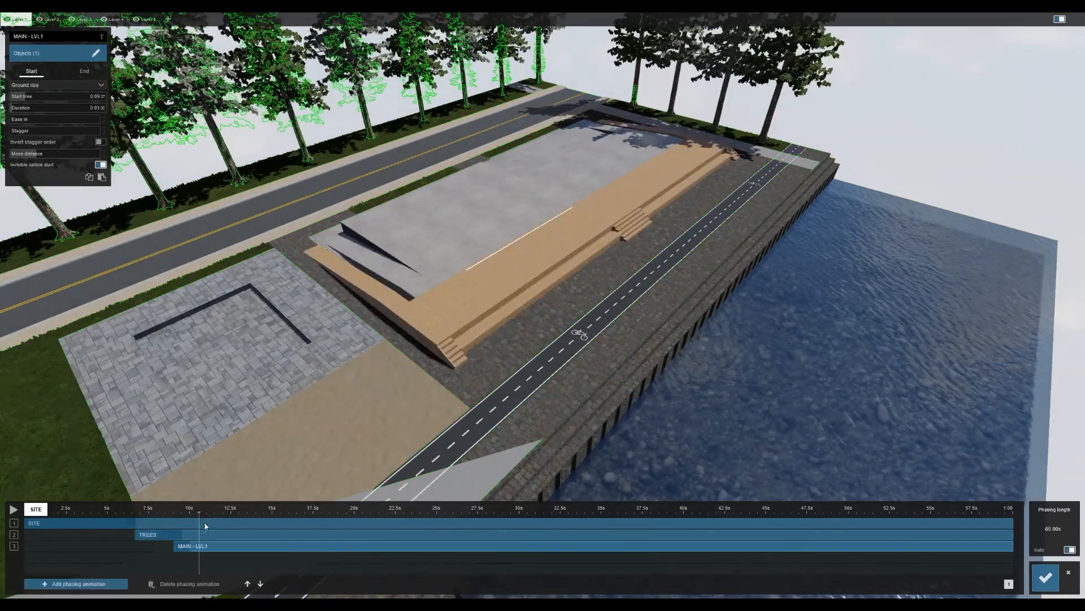
Raise the ease-in of the MAIN - LVL1 animation, move its start to about 8.5 s and replay it
{"action": "left_click", "coordinate": [182, 515]}
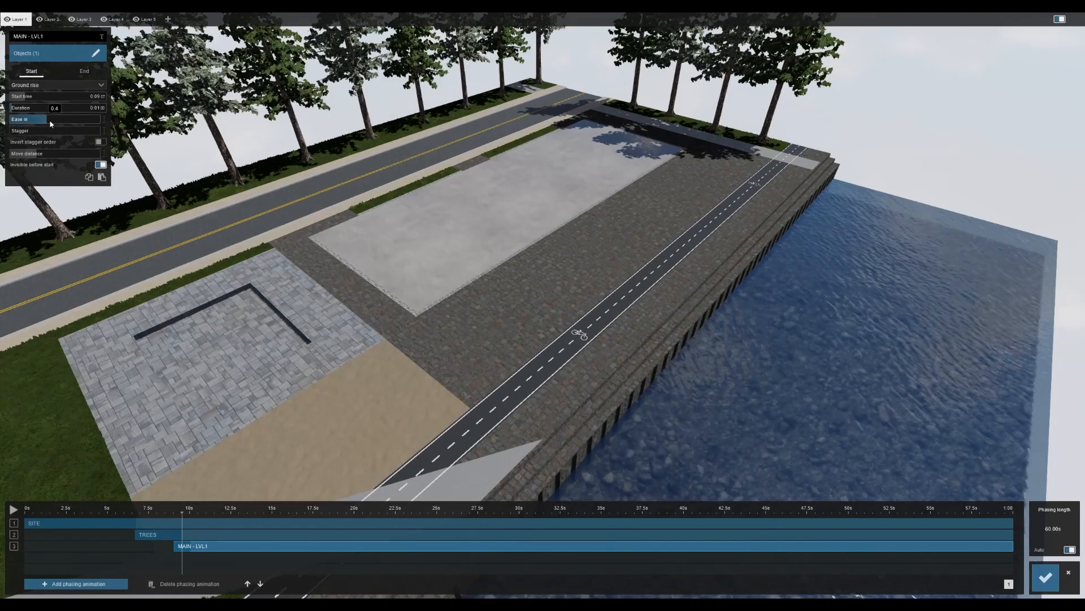
{"action": "left_click_drag", "start_coordinate": [179, 546], "coordinate": [169, 546]}
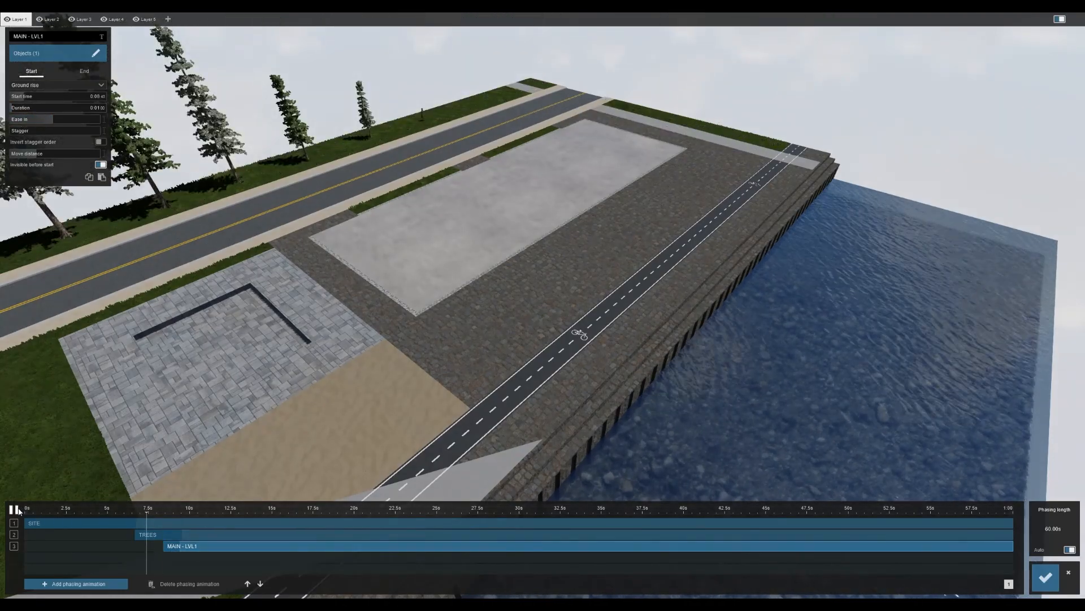
{"action": "left_click", "coordinate": [13, 510]}
{"action": "left_click", "coordinate": [17, 509]}
Try different durations for the MAIN - LVL1 animation, settling on about 2.4 s with a move distance of about 12, and replay the rise
{"action": "right_click_drag", "start_coordinate": [348, 396], "coordinate": [348, 311]}
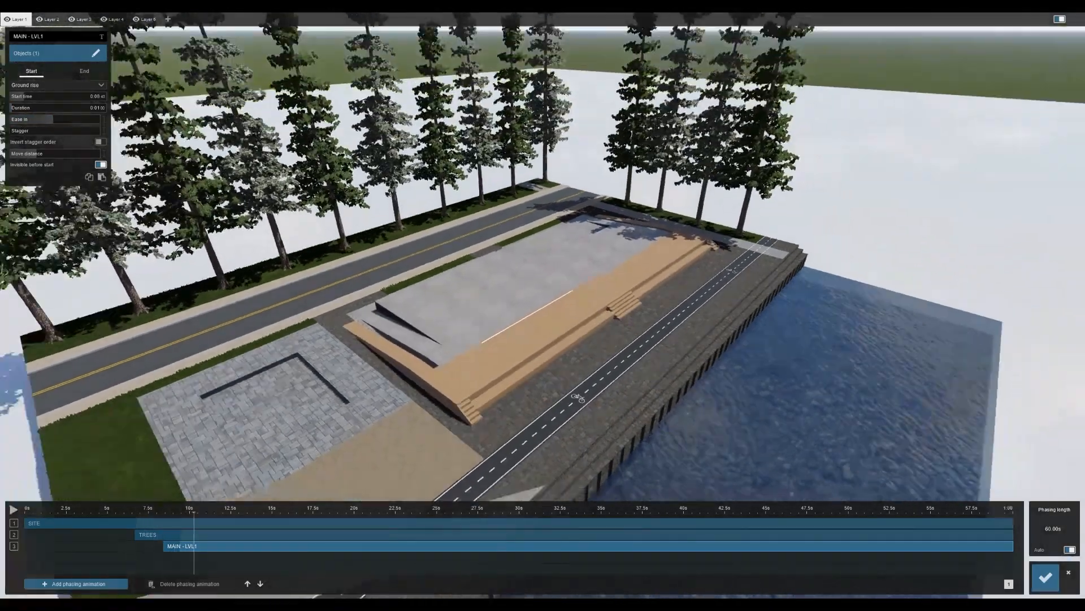
{"action": "scroll", "coordinate": [349, 311], "scroll_direction": "down", "scroll_amount": 4}
{"action": "left_click_drag", "start_coordinate": [14, 108], "coordinate": [594, 175], "text": "shift"}
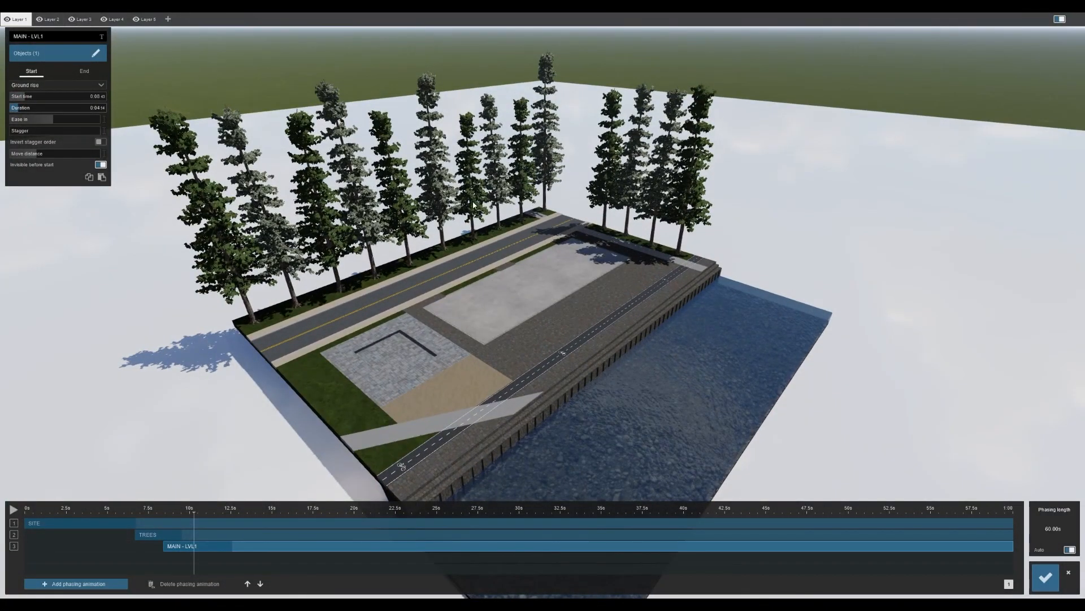
{"action": "left_click", "coordinate": [13, 510]}
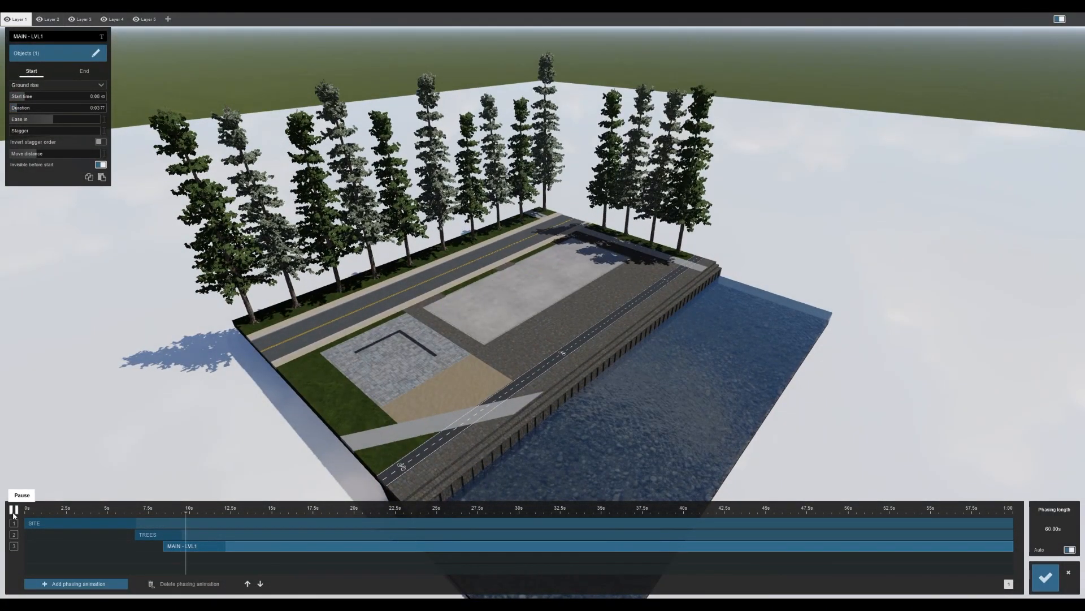
{"action": "left_click", "coordinate": [13, 510]}
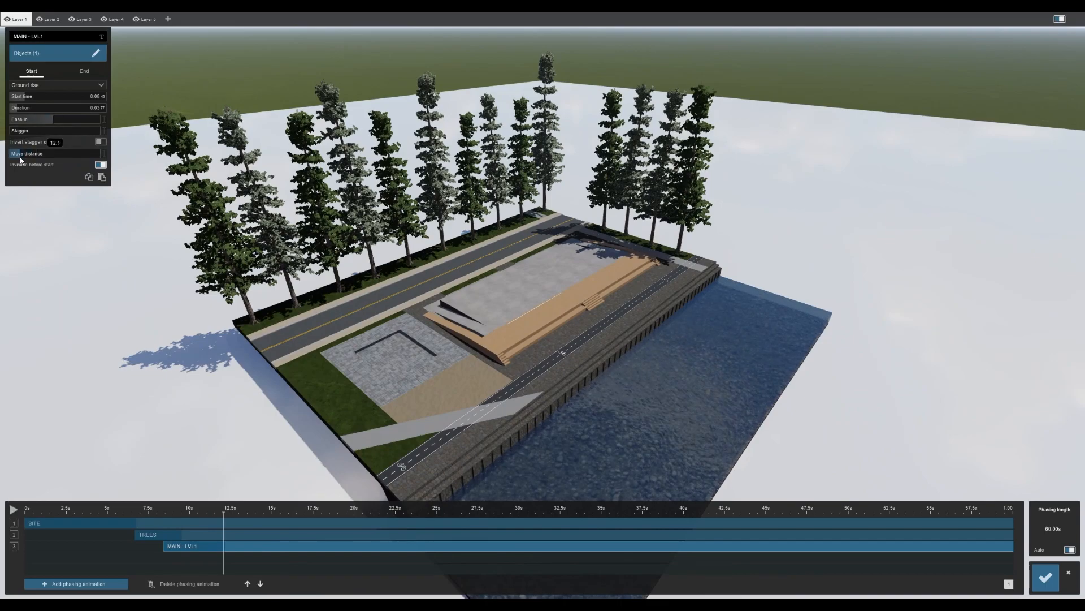
{"action": "left_click_drag", "start_coordinate": [16, 107], "coordinate": [13, 108]}
{"action": "left_click_drag", "start_coordinate": [220, 511], "coordinate": [163, 511]}
{"action": "left_click", "coordinate": [15, 509]}
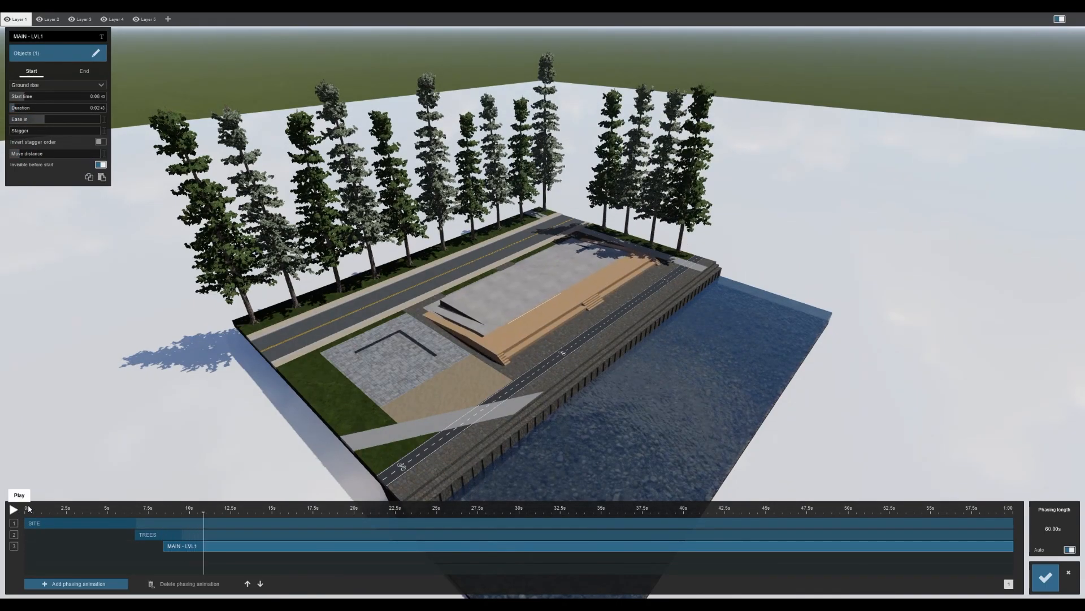
Increase the MAIN - LVL1 ease-in, move the start to about 8 s with a duration of about 2 s, and replay it
{"action": "left_click_drag", "start_coordinate": [35, 110], "coordinate": [37, 110]}
{"action": "left_click_drag", "start_coordinate": [224, 546], "coordinate": [218, 546]}
{"action": "left_click_drag", "start_coordinate": [185, 513], "coordinate": [164, 515]}
{"action": "left_click", "coordinate": [13, 510]}
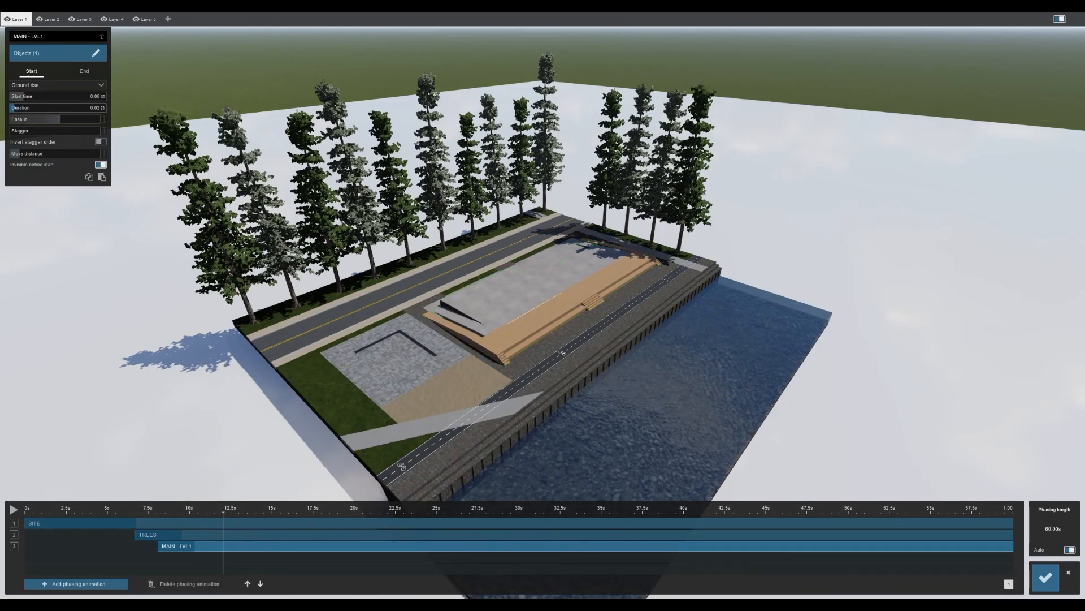
Replay the phases with SITE selected, confirm the phasing edits, then play the clip past 10 seconds and return to build mode
{"action": "left_click", "coordinate": [79, 523]}
{"action": "left_click", "coordinate": [13, 509]}
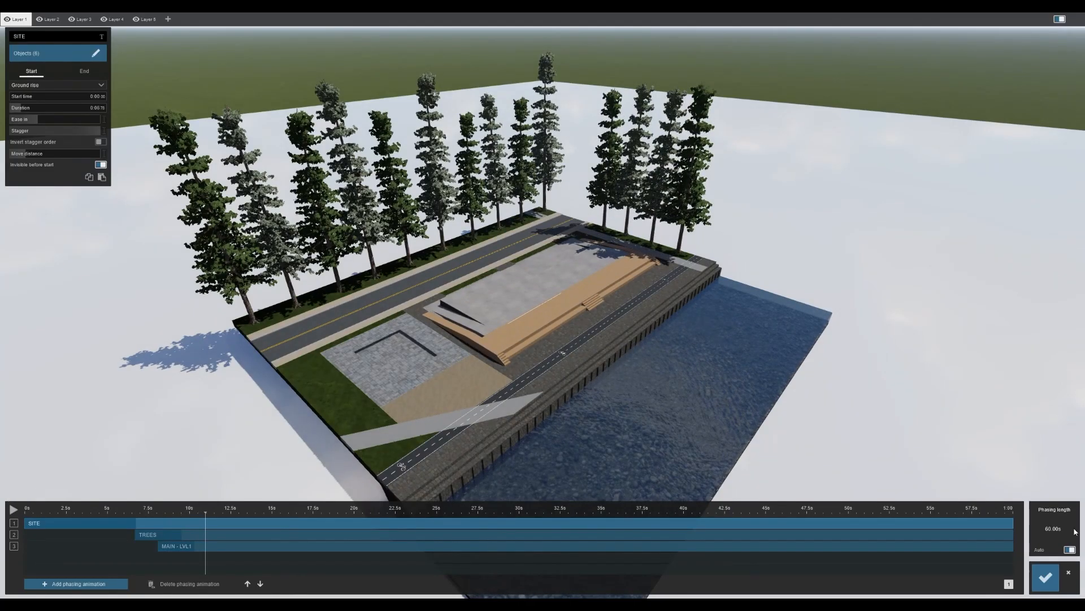
{"action": "left_click", "coordinate": [1046, 577]}
{"action": "left_click", "coordinate": [18, 505]}
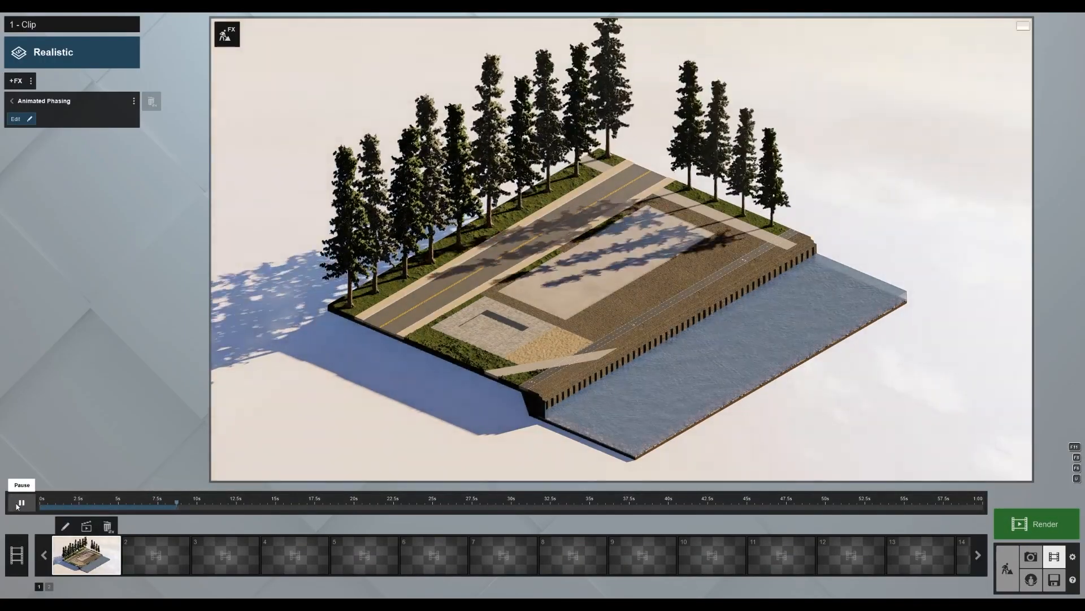
{"action": "left_click", "coordinate": [17, 505]}
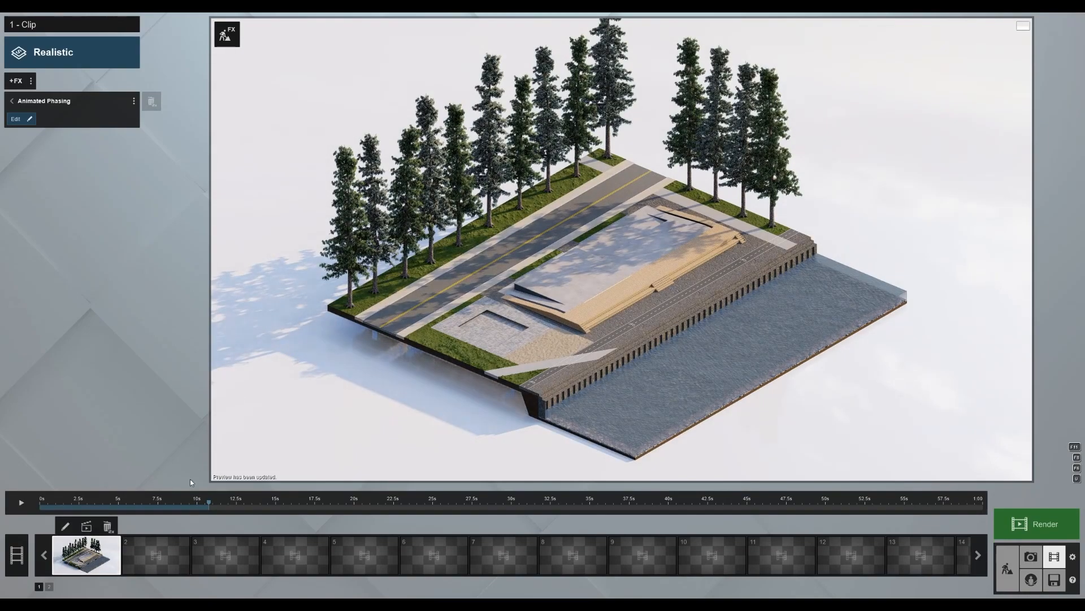
{"action": "left_click", "coordinate": [1016, 574]}
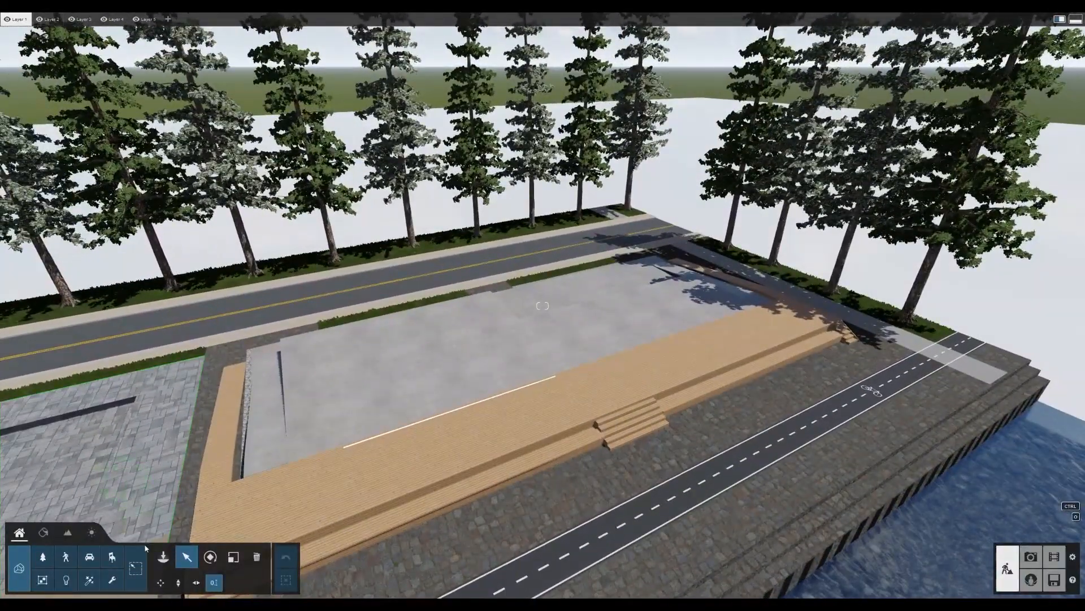
Place the imported MAIN - STRUCTURE 2 frame in the scene and set its position to X 0, Y 5, Z 0 m
{"action": "left_click", "coordinate": [163, 556]}
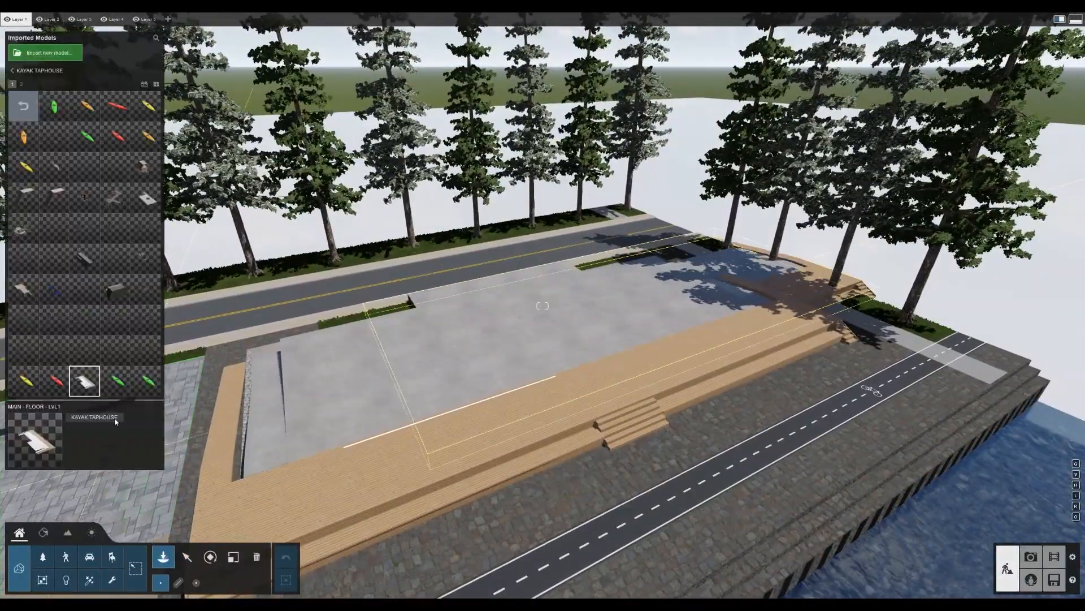
{"action": "left_click", "coordinate": [143, 366]}
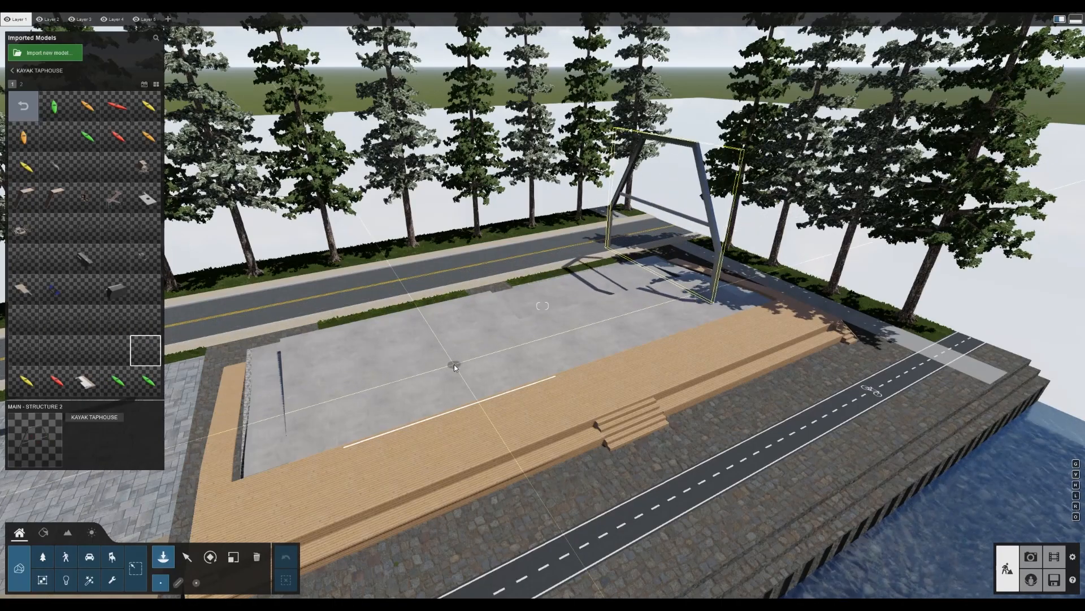
{"action": "left_click", "coordinate": [454, 364]}
{"action": "type", "text": "0"}
{"action": "key", "text": "Tab"}
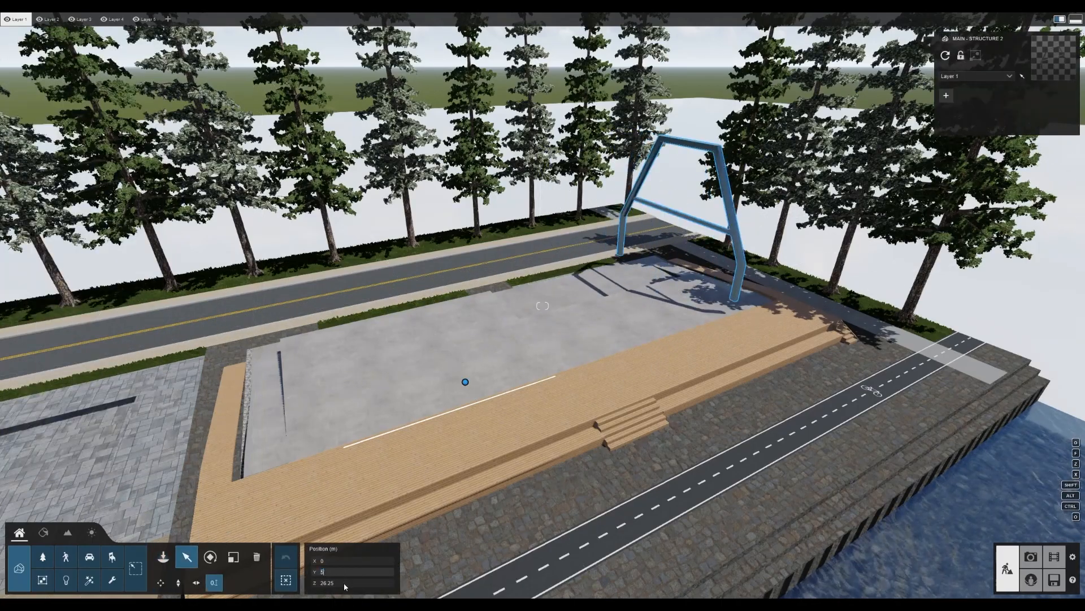
{"action": "type", "text": "5"}
{"action": "key", "text": "Tab"}
{"action": "type", "text": "0"}
{"action": "key", "text": "Return"}
Place the imported MAIN - STRUCTURE 1 frame on the site and set its position to X 0, Y 5, Z 0 m
{"action": "left_click", "coordinate": [164, 558]}
{"action": "left_click", "coordinate": [115, 349]}
{"action": "left_click", "coordinate": [436, 378]}
{"action": "left_click", "coordinate": [186, 557]}
{"action": "left_click", "coordinate": [361, 561]}
{"action": "type", "text": "0"}
{"action": "key", "text": "Tab"}
{"action": "type", "text": "5"}
{"action": "key", "text": "Tab"}
{"action": "type", "text": "0"}
{"action": "key", "text": "Return"}
{"action": "right_click_drag", "start_coordinate": [543, 306], "coordinate": [627, 345]}
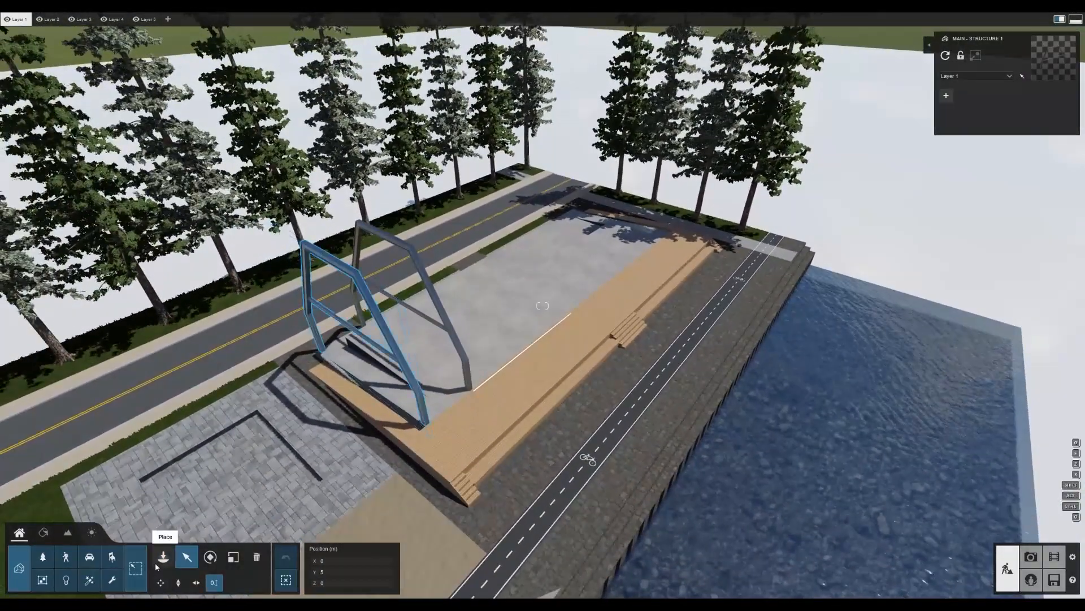
Place the imported MAIN - STRUCTURE 3 frame on the site and set its position to X 0, Y 5, Z 0 m
{"action": "left_click", "coordinate": [164, 558]}
{"action": "left_click", "coordinate": [84, 350]}
{"action": "left_click", "coordinate": [187, 556]}
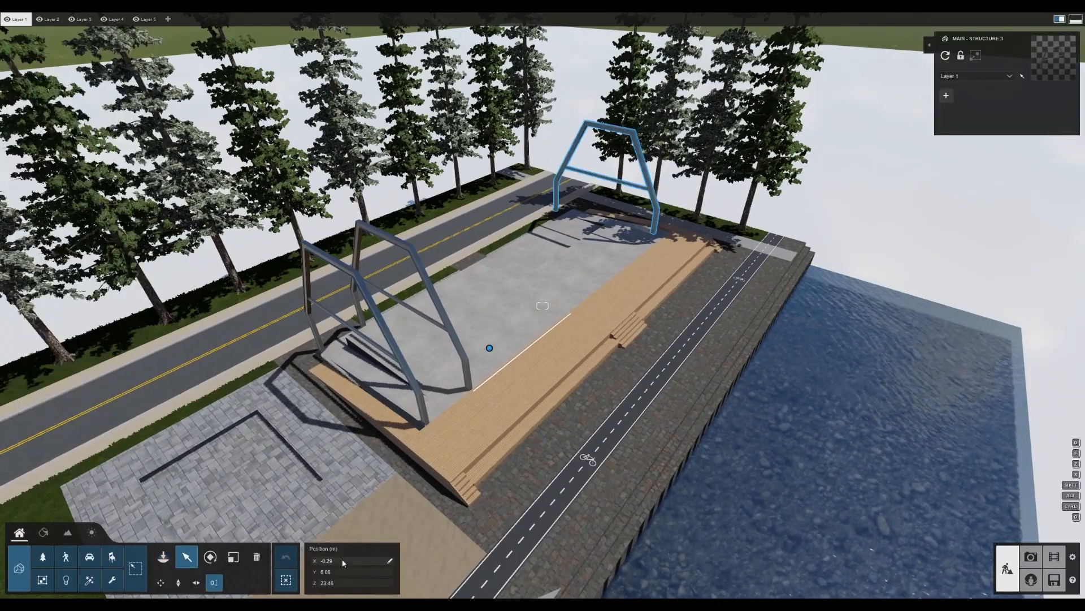
{"action": "type", "text": "5"}
{"action": "key", "text": "Tab"}
{"action": "type", "text": "0"}
{"action": "key", "text": "Return"}
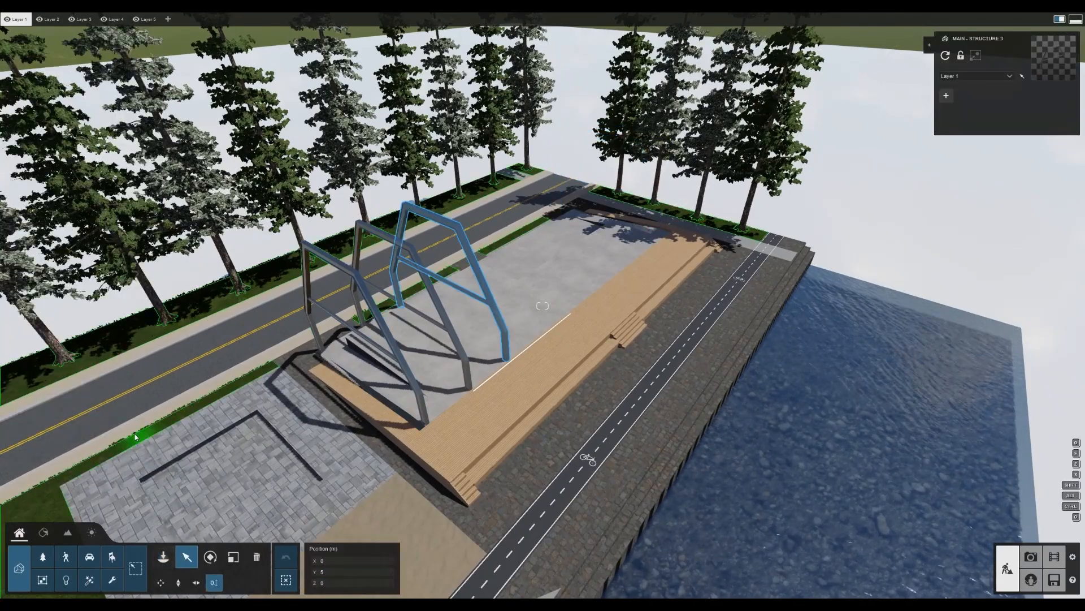
Place the imported MAIN - STRUCTURE 4 frame and try to set its position to X 0, Y 5, Z 0 m
{"action": "left_click", "coordinate": [164, 557]}
{"action": "left_click", "coordinate": [534, 403]}
{"action": "left_click", "coordinate": [187, 557]}
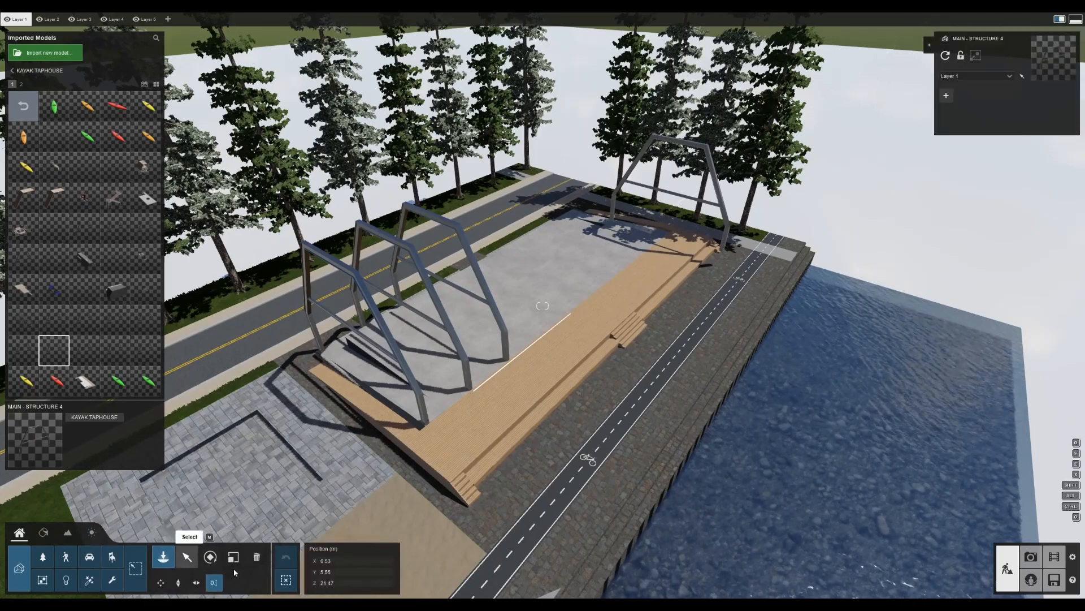
{"action": "left_click", "coordinate": [357, 559]}
{"action": "type", "text": "0"}
{"action": "key", "text": "Return"}
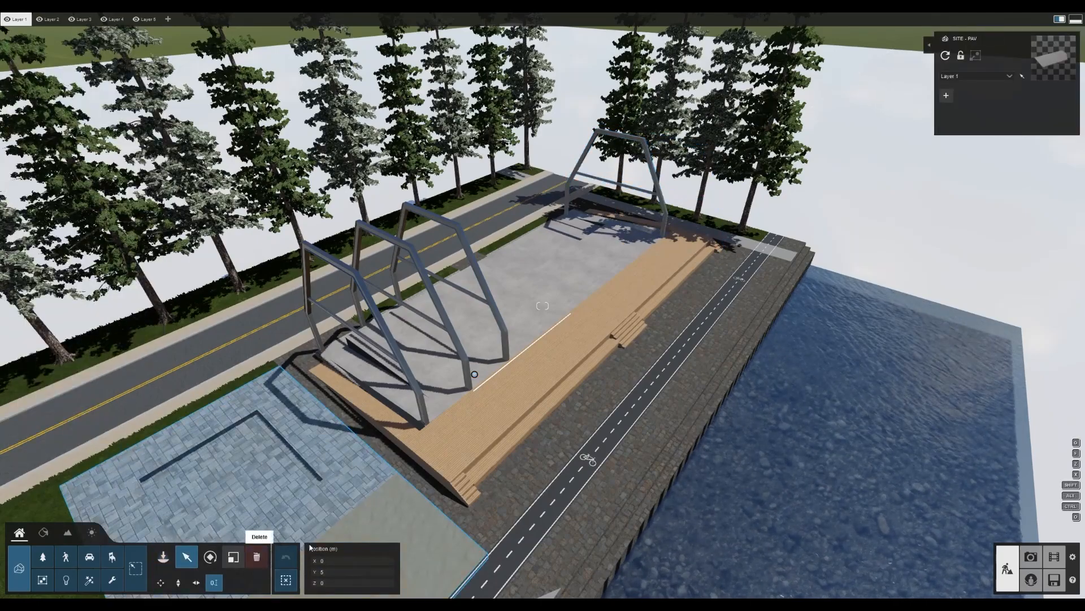
Place the imported MAIN - STRUCTURE 6 frame on the site and set its position to X 0, Y 5, Z 0 m
{"action": "left_click", "coordinate": [164, 557]}
{"action": "left_click", "coordinate": [31, 362]}
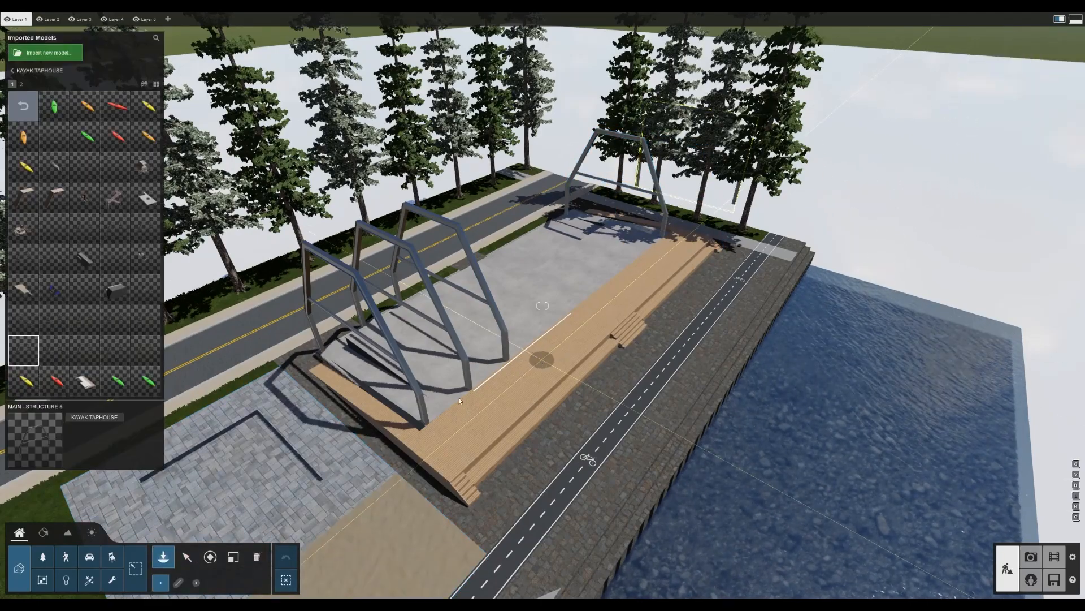
{"action": "left_click", "coordinate": [541, 359]}
{"action": "left_click", "coordinate": [345, 561]}
{"action": "type", "text": "0"}
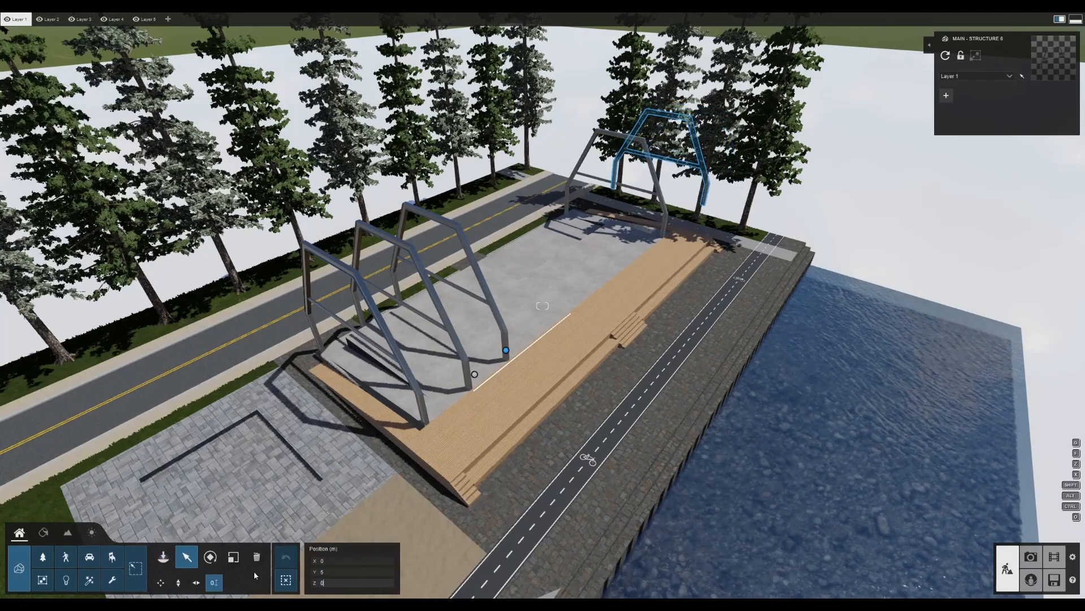
{"action": "key", "text": "Return"}
Place the imported MAIN - STRUCTURE 5 frame on the site and set its position to X 0, Y 5, Z 0 m
{"action": "left_click", "coordinate": [163, 556]}
{"action": "left_click", "coordinate": [281, 335]}
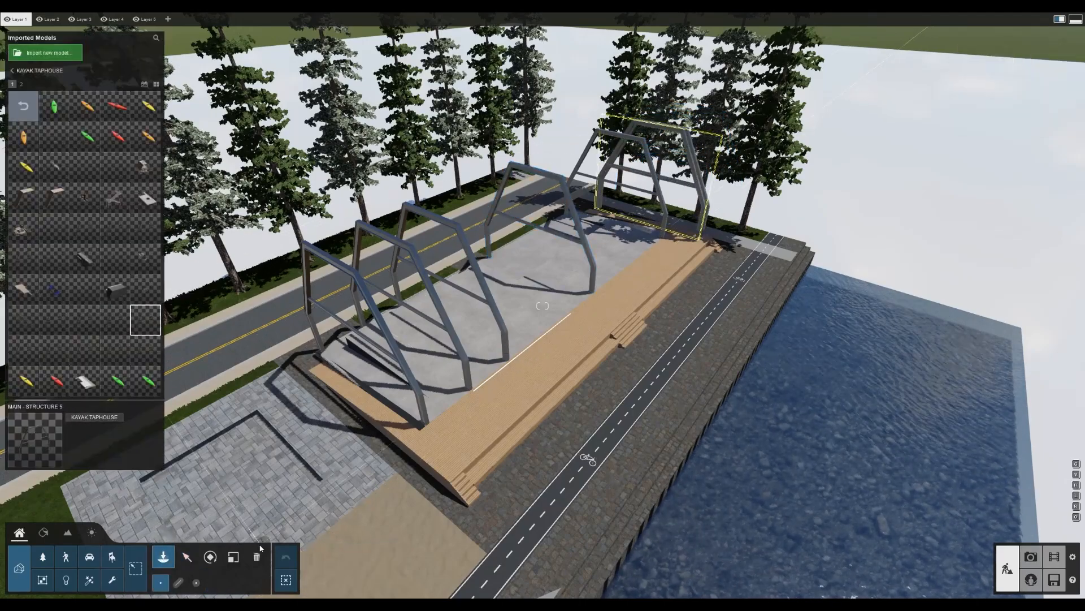
{"action": "type", "text": "0"}
{"action": "left_click", "coordinate": [352, 583]}
{"action": "type", "text": "0"}
{"action": "key", "text": "Return"}
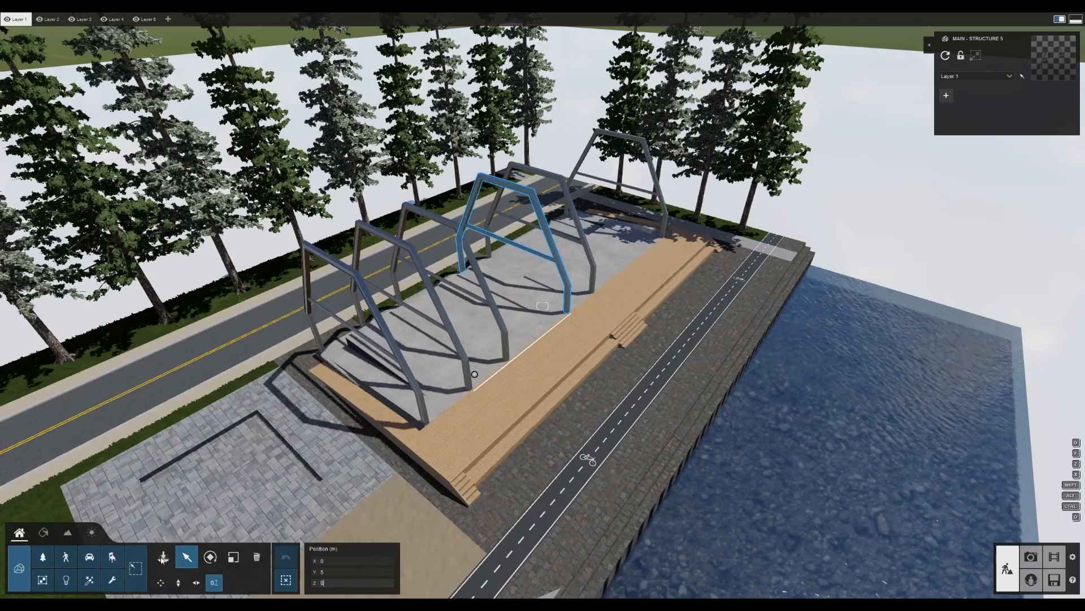
Place the imported MAIN - STRUCTURE 7 frame on the site and set its position to X 0, Y 5, Z 0 m
{"action": "left_click", "coordinate": [164, 557]}
{"action": "left_click", "coordinate": [112, 334]}
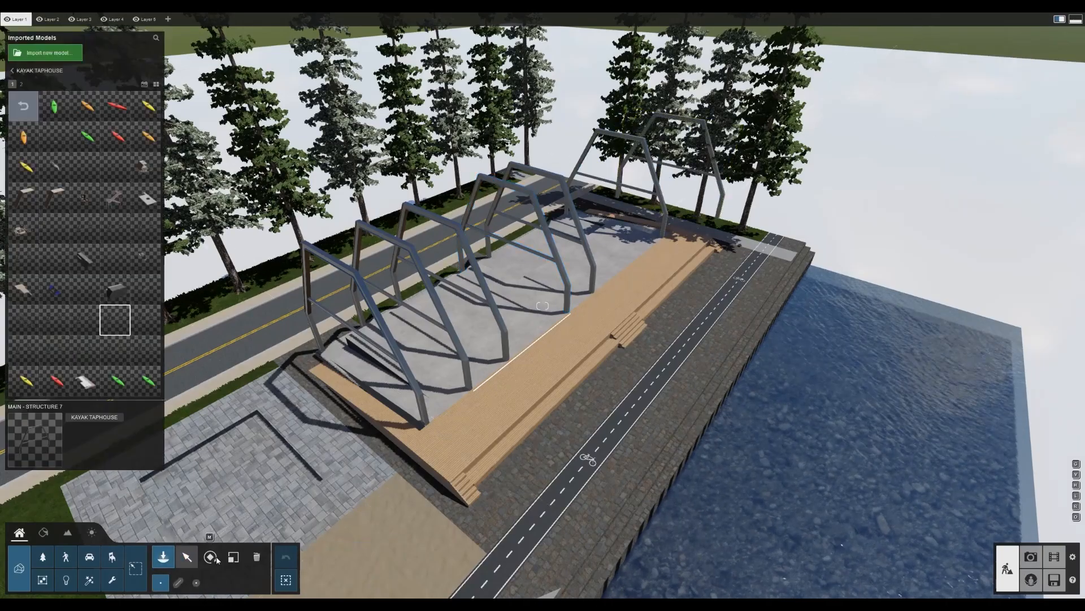
{"action": "left_click", "coordinate": [340, 572]}
{"action": "type", "text": "0"}
{"action": "left_click", "coordinate": [340, 582]}
{"action": "type", "text": "0"}
{"action": "key", "text": "Return"}
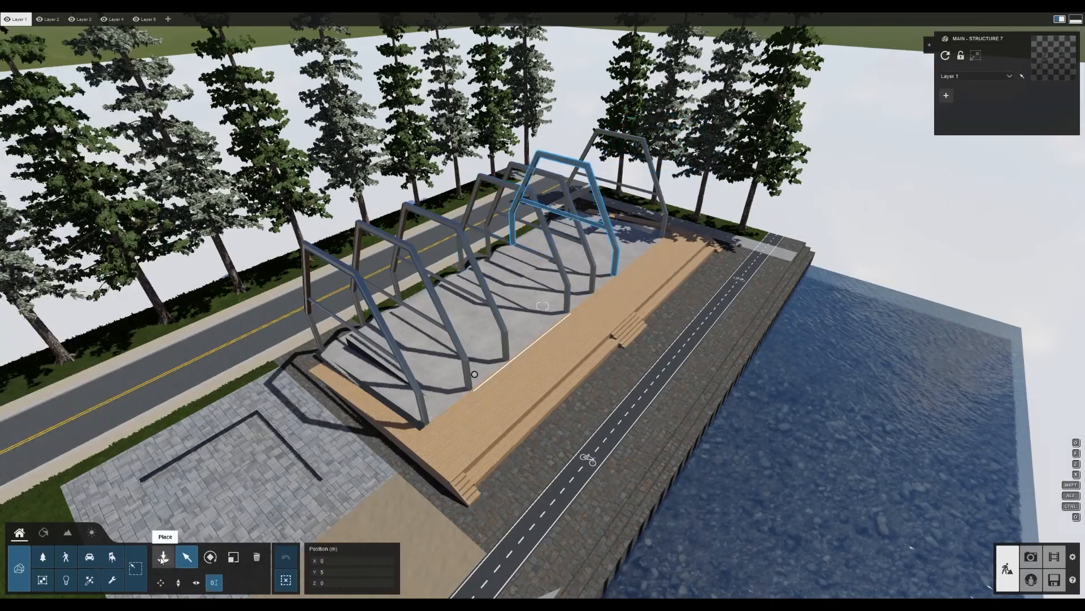
Place the imported MAIN - STRUCTURE 8 frame on the site and set its position to X 0, Y 5, Z 0 m
{"action": "left_click", "coordinate": [163, 557]}
{"action": "left_click", "coordinate": [80, 328]}
{"action": "left_click", "coordinate": [457, 439]}
{"action": "left_click", "coordinate": [187, 557]}
{"action": "left_click", "coordinate": [345, 560]}
{"action": "type", "text": "0"}
{"action": "left_click", "coordinate": [346, 581]}
{"action": "type", "text": "0"}
{"action": "key", "text": "Return"}
Place the imported MAIN - STRUCTURE 9 frame on the site and set its position to X 0, Y 5, Z 0 m
{"action": "left_click", "coordinate": [164, 556]}
{"action": "left_click", "coordinate": [53, 320]}
{"action": "left_click", "coordinate": [337, 562]}
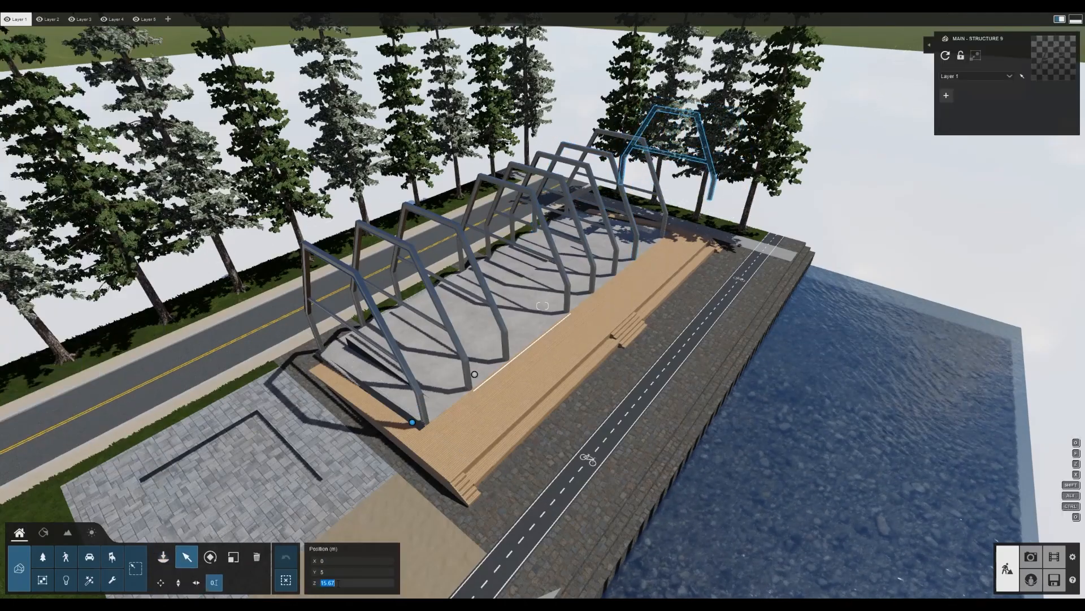
{"action": "type", "text": "0"}
{"action": "key", "text": "Return"}
Place the imported MAIN - STRUCTURE 10 frame on the site and set its position to X 0, Y 5, Z 0 m
{"action": "left_click", "coordinate": [163, 557]}
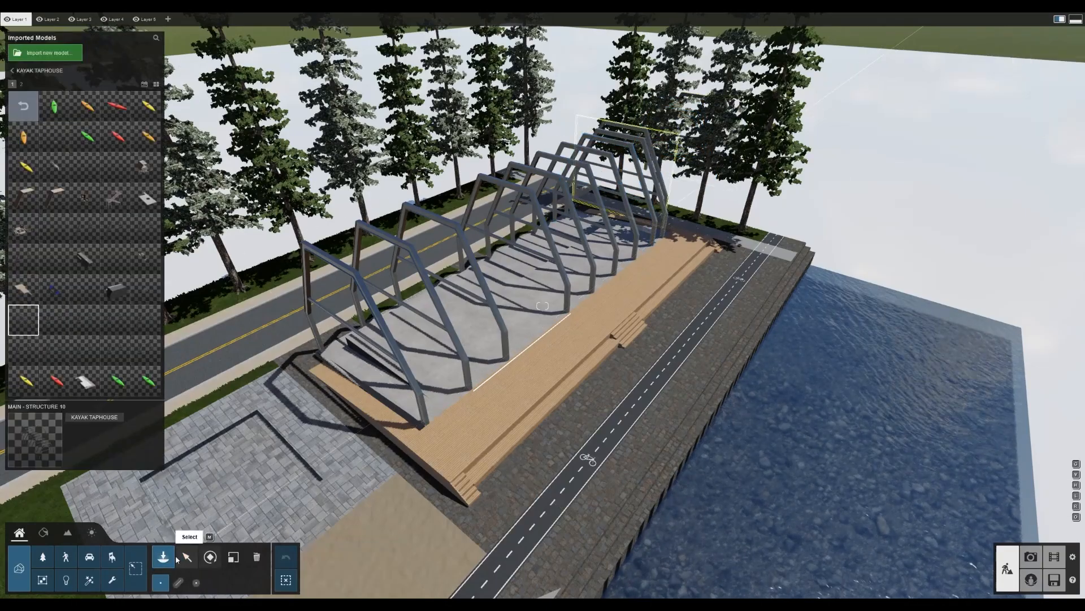
{"action": "left_click", "coordinate": [347, 559]}
{"action": "type", "text": "0"}
{"action": "key", "text": "Return"}
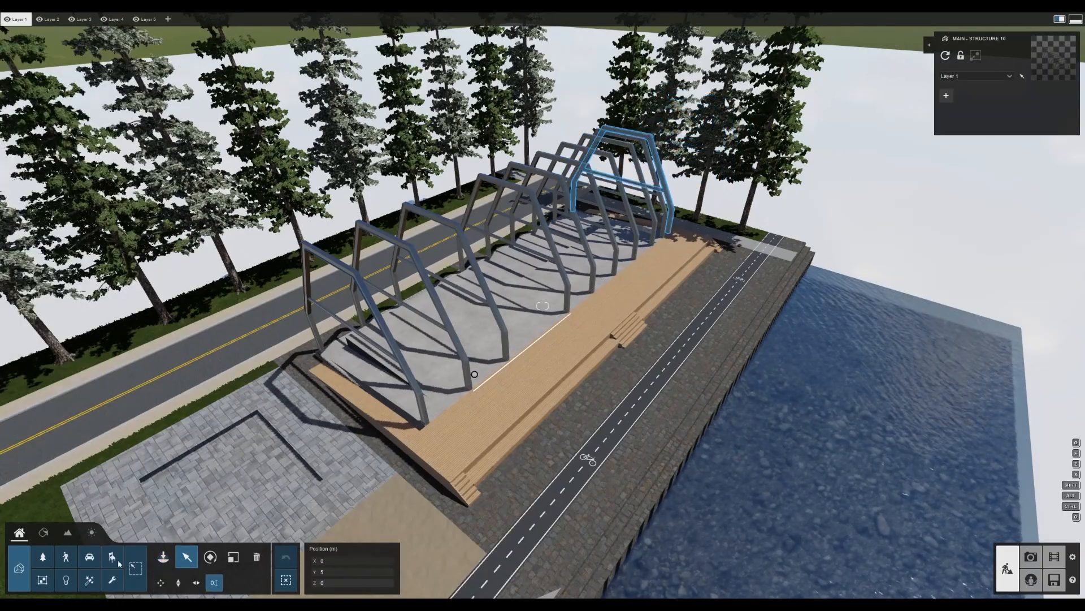
Check the imported models for missing frames and move the misplaced MAIN - STRUCTURE 4 to X 0, Y 5, Z 0 m
{"action": "left_click", "coordinate": [163, 560]}
{"action": "right_click_drag", "start_coordinate": [329, 305], "coordinate": [321, 305]}
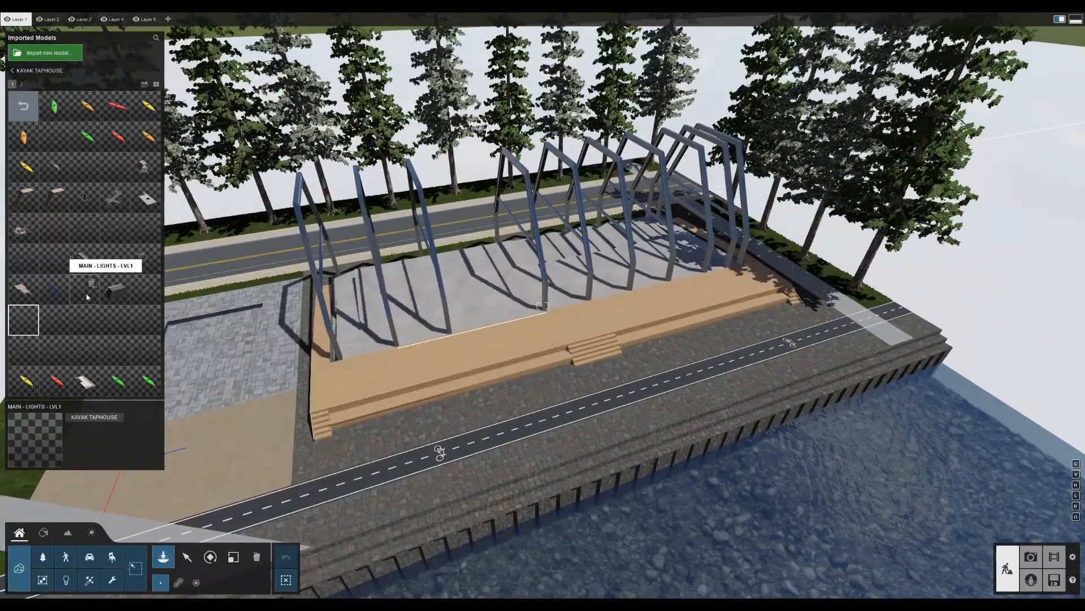
{"action": "left_click", "coordinate": [20, 84]}
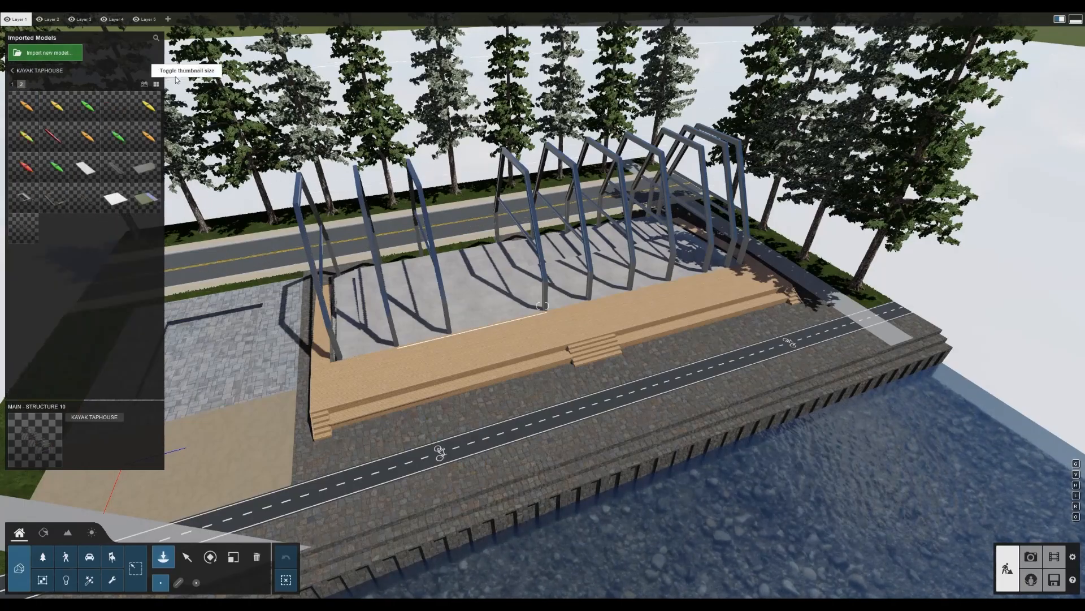
{"action": "left_click", "coordinate": [145, 84]}
{"action": "left_click", "coordinate": [486, 266]}
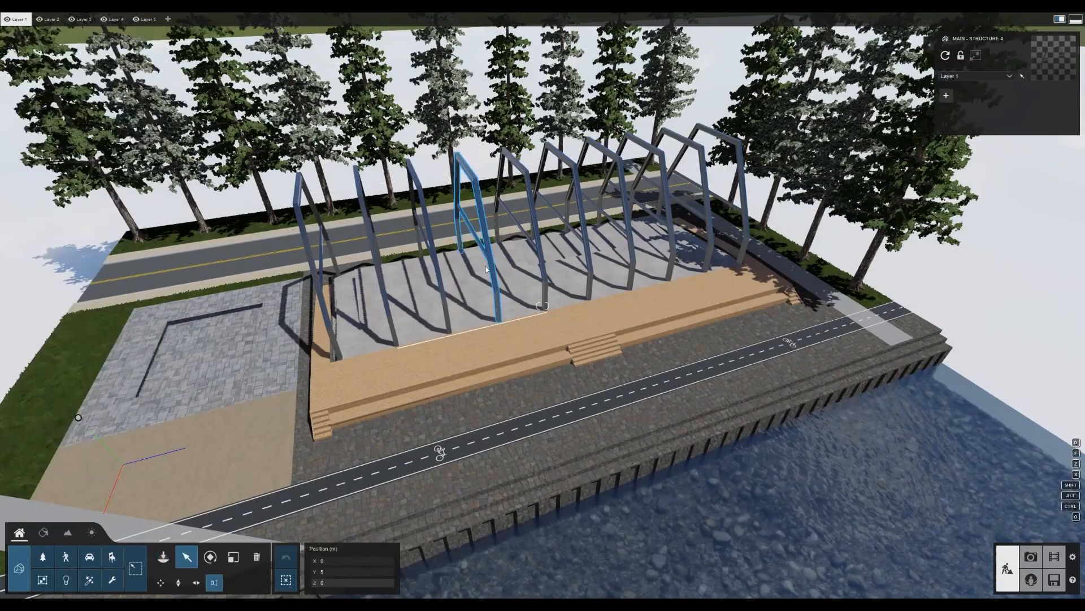
Refresh the movie clip's preview and add a phasing animation named STRUCTURE to Animated Phasing, starting at about 10 s
{"action": "scroll", "coordinate": [481, 248], "scroll_direction": "down", "scroll_amount": 10}
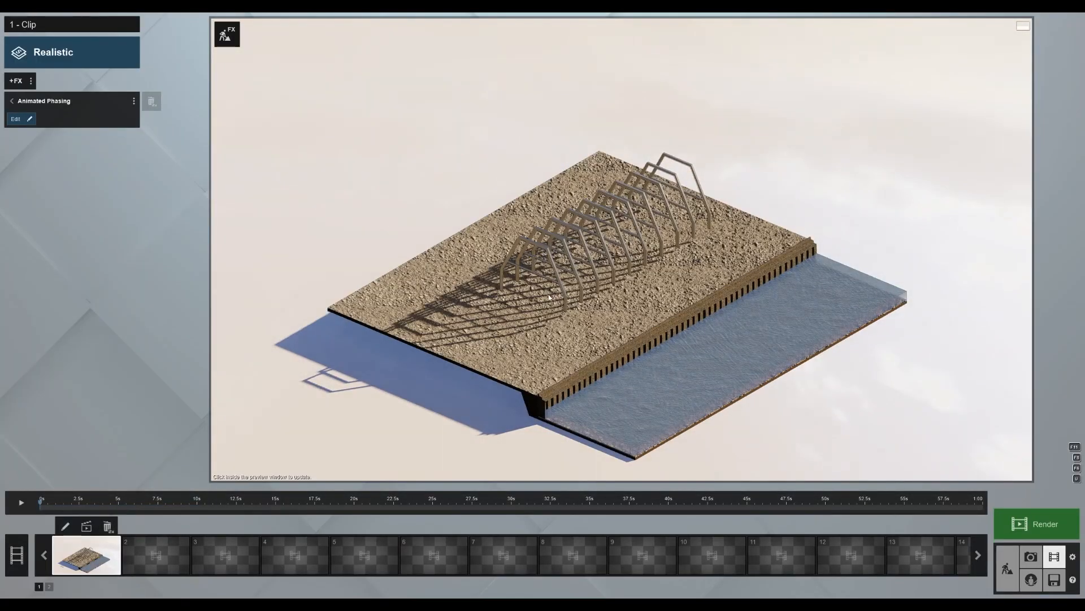
{"action": "left_click", "coordinate": [549, 298]}
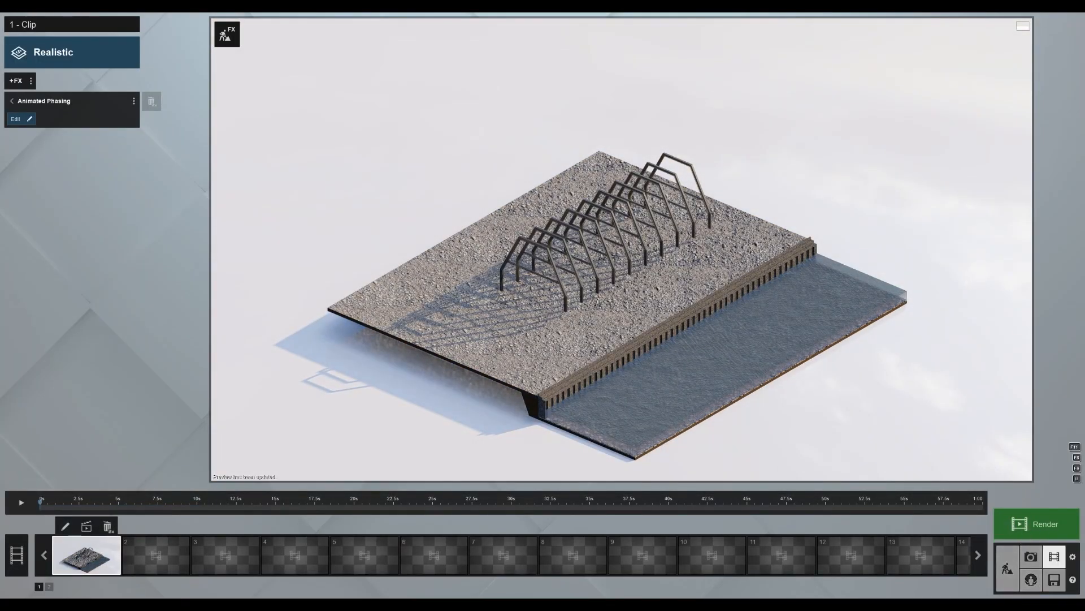
{"action": "left_click", "coordinate": [32, 120]}
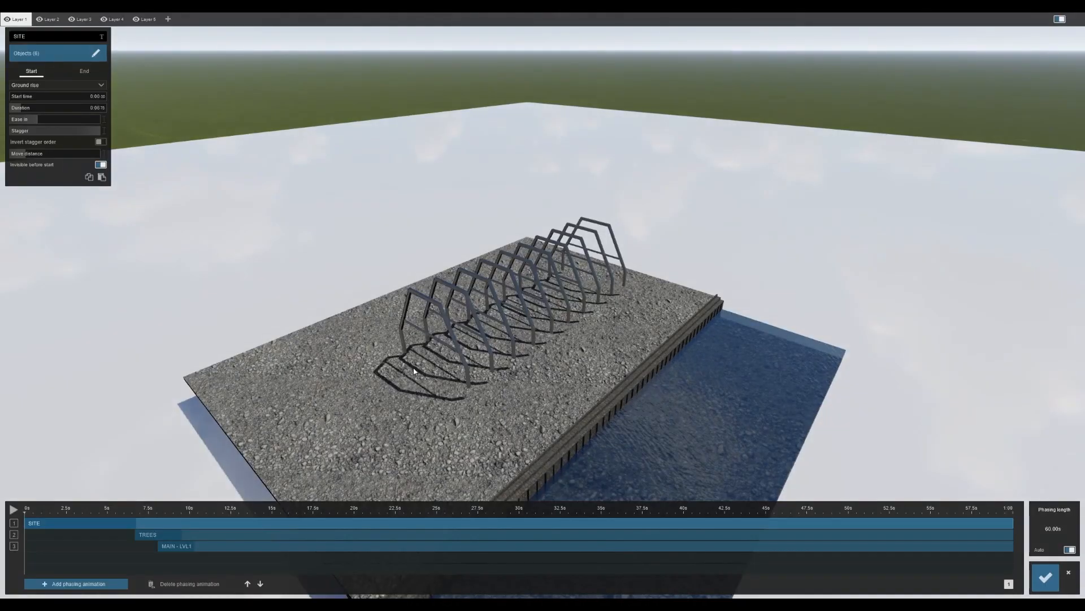
{"action": "type", "text": "STRUCTURE"}
{"action": "key", "text": "Tab"}
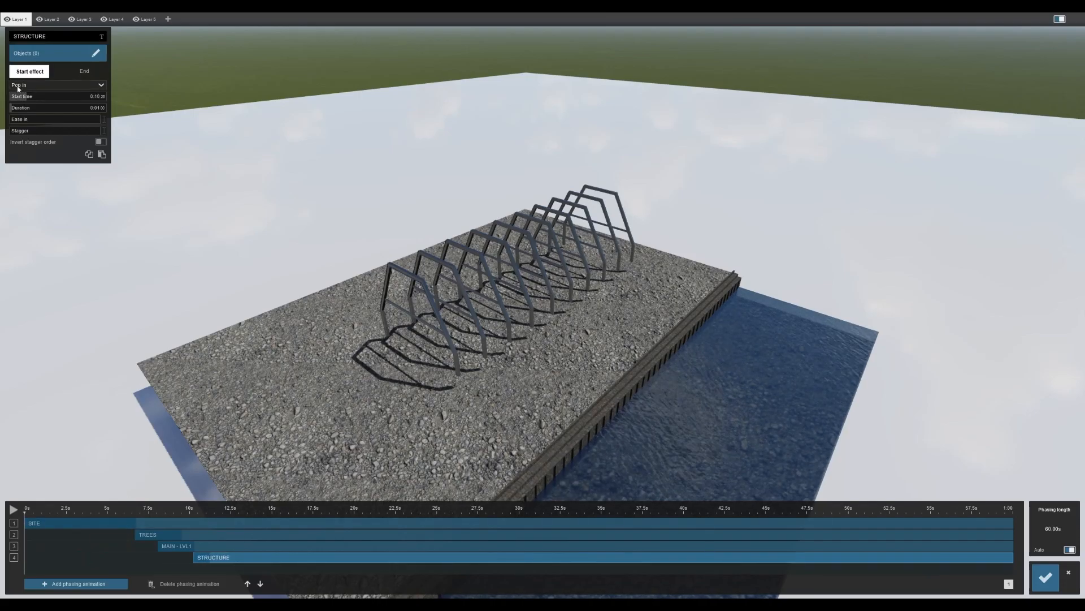
Assign the ten structural frames to the STRUCTURE animation, selecting them in stagger order from the far end to the near end
{"action": "left_click", "coordinate": [65, 60]}
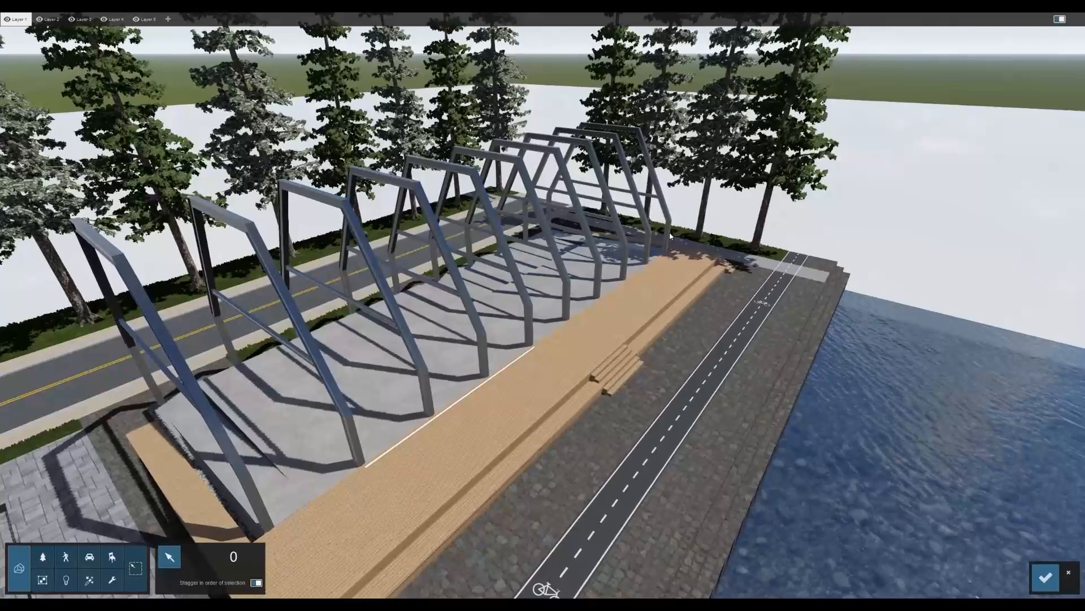
{"action": "left_click", "coordinate": [670, 236]}
{"action": "left_click", "coordinate": [645, 249]}
{"action": "left_click", "coordinate": [619, 265]}
{"action": "left_click", "coordinate": [597, 282]}
{"action": "left_click", "coordinate": [567, 294]}
{"action": "left_click", "coordinate": [523, 322]}
{"action": "left_click", "coordinate": [475, 317]}
{"action": "left_click", "coordinate": [418, 368]}
{"action": "left_click", "coordinate": [339, 396]}
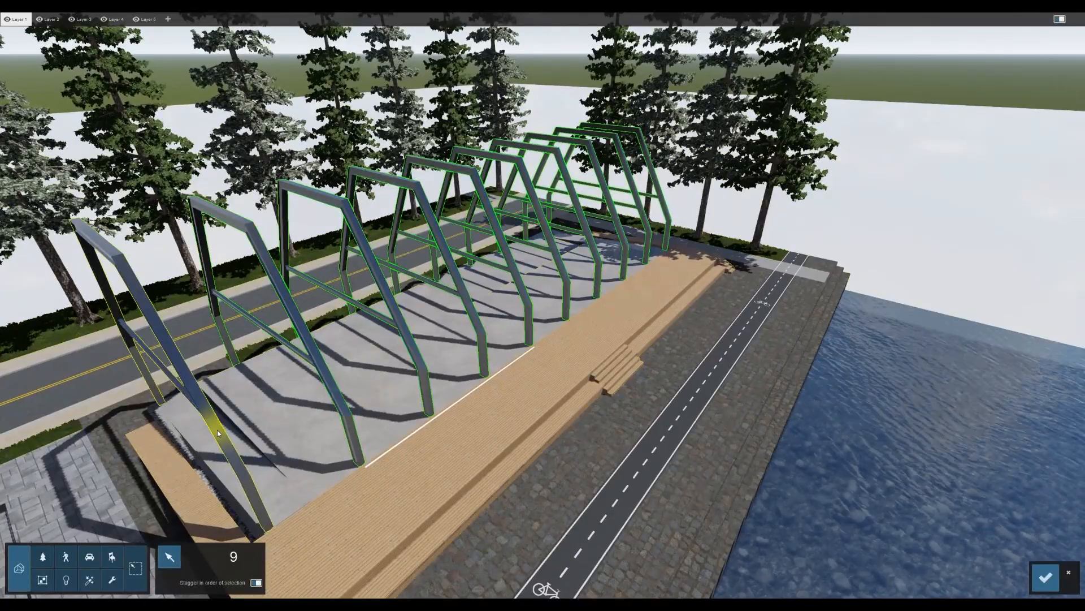
{"action": "left_click", "coordinate": [1045, 577]}
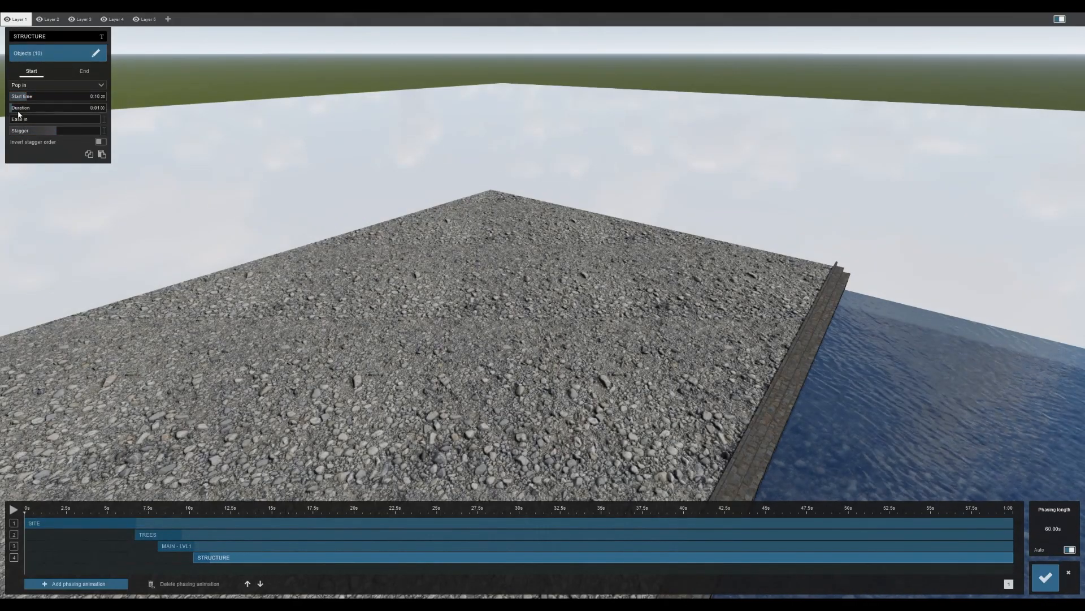
Set the STRUCTURE animation's duration to about 5 s and replay the staggered Pop in from about 10 s
{"action": "left_click_drag", "start_coordinate": [21, 110], "coordinate": [22, 111]}
{"action": "left_click_drag", "start_coordinate": [113, 512], "coordinate": [159, 513]}
{"action": "left_click", "coordinate": [12, 510]}
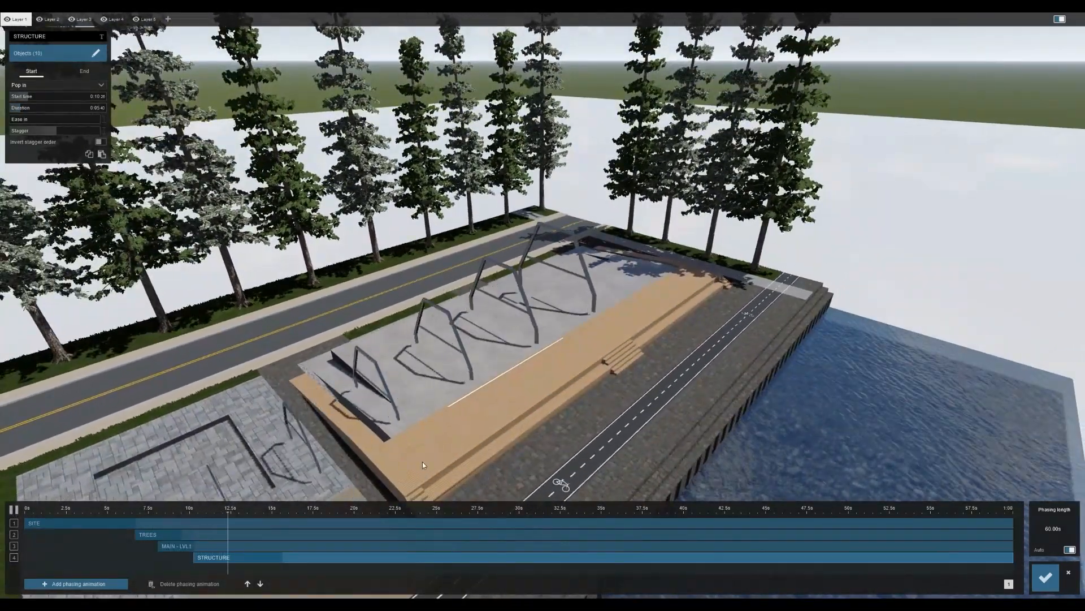
{"action": "left_click", "coordinate": [14, 510]}
{"action": "left_click_drag", "start_coordinate": [264, 516], "coordinate": [186, 526]}
Change the STRUCTURE animation's start effect to Sky drop and play it from a wider view of the site
{"action": "left_click", "coordinate": [23, 111]}
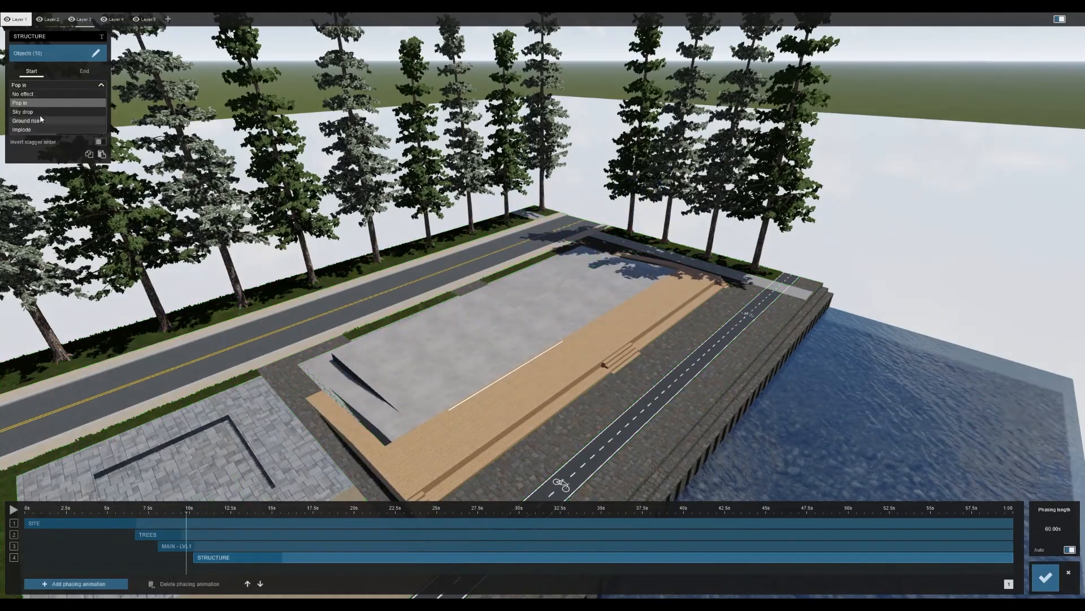
{"action": "left_click", "coordinate": [13, 509]}
{"action": "key", "text": "s"}
{"action": "right_click_drag", "start_coordinate": [427, 391], "coordinate": [427, 350]}
{"action": "left_click", "coordinate": [13, 509]}
Increase the STRUCTURE animation's stagger, adjust its move distance and replay the drop from about 10 s
{"action": "left_click_drag", "start_coordinate": [221, 510], "coordinate": [193, 510]}
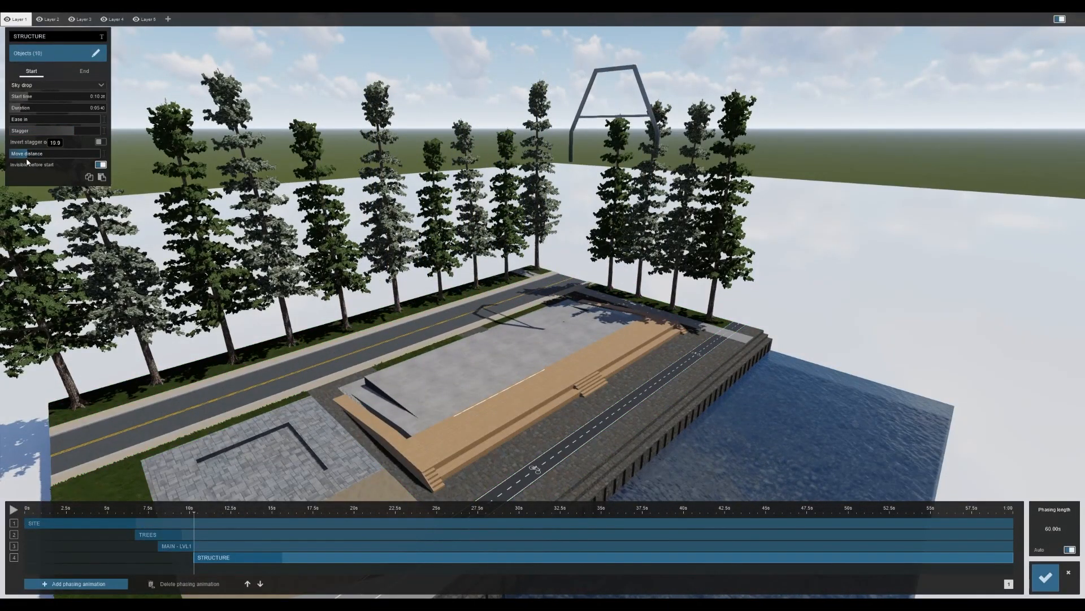
{"action": "left_click", "coordinate": [187, 516]}
{"action": "left_click", "coordinate": [14, 508]}
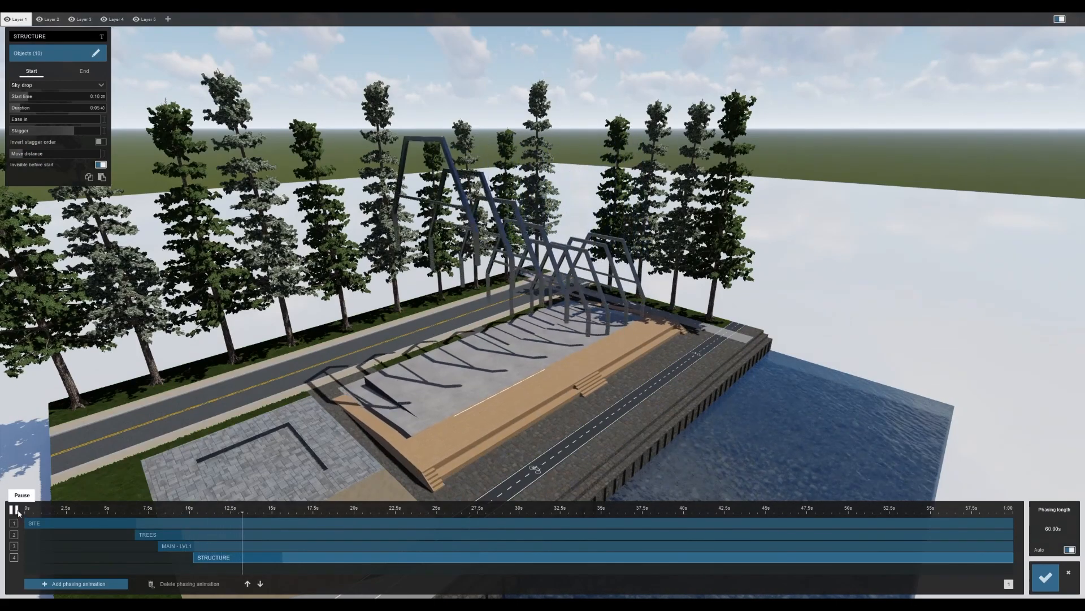
{"action": "left_click", "coordinate": [14, 509]}
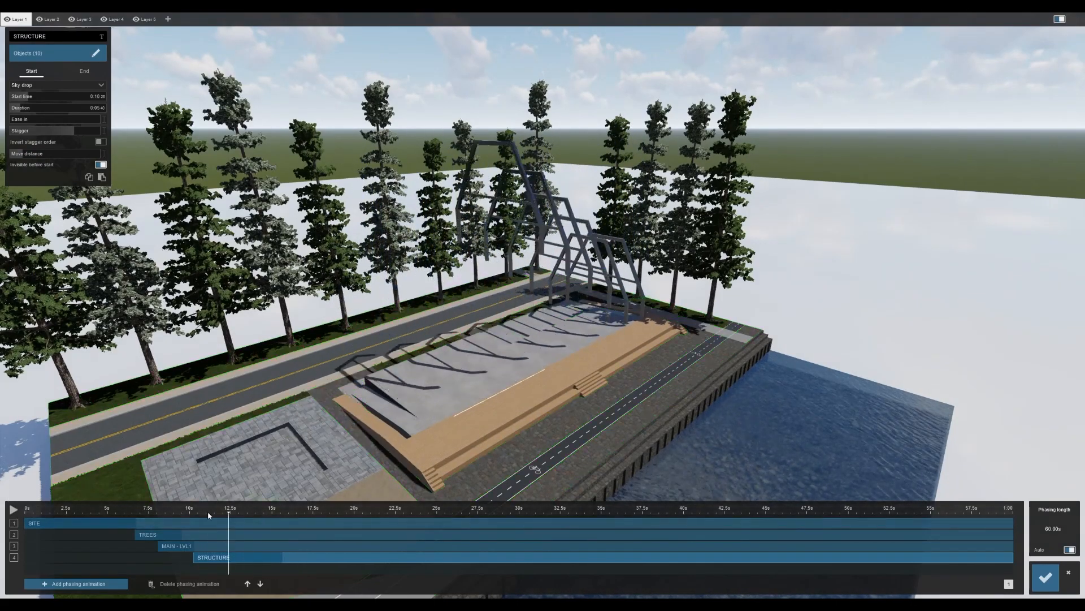
Set the STRUCTURE animation's duration to about 3 s and replay the frames dropping into place
{"action": "left_click", "coordinate": [14, 509]}
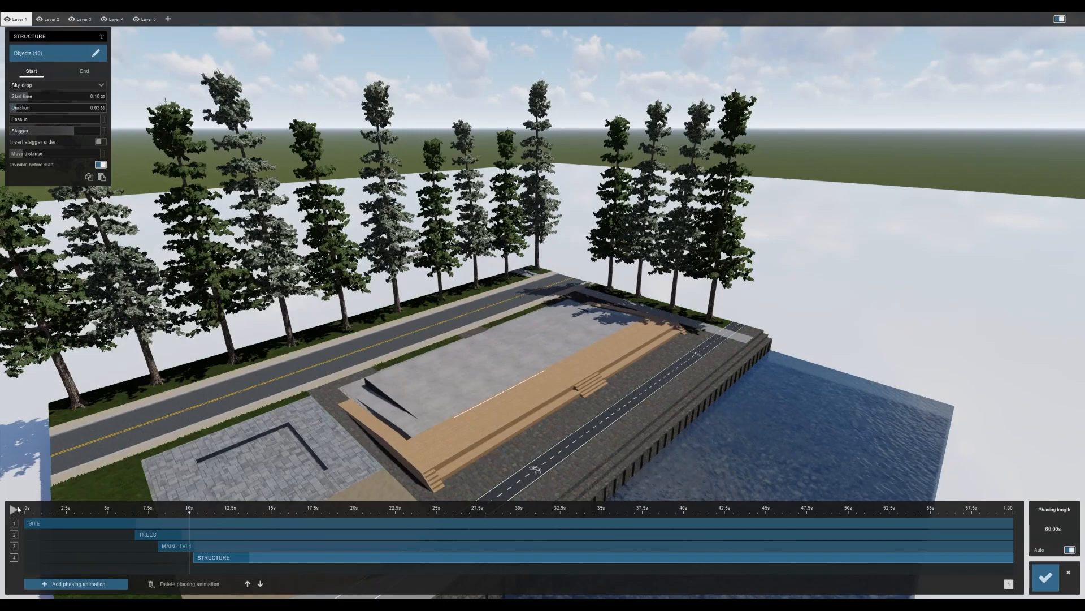
{"action": "left_click", "coordinate": [13, 509]}
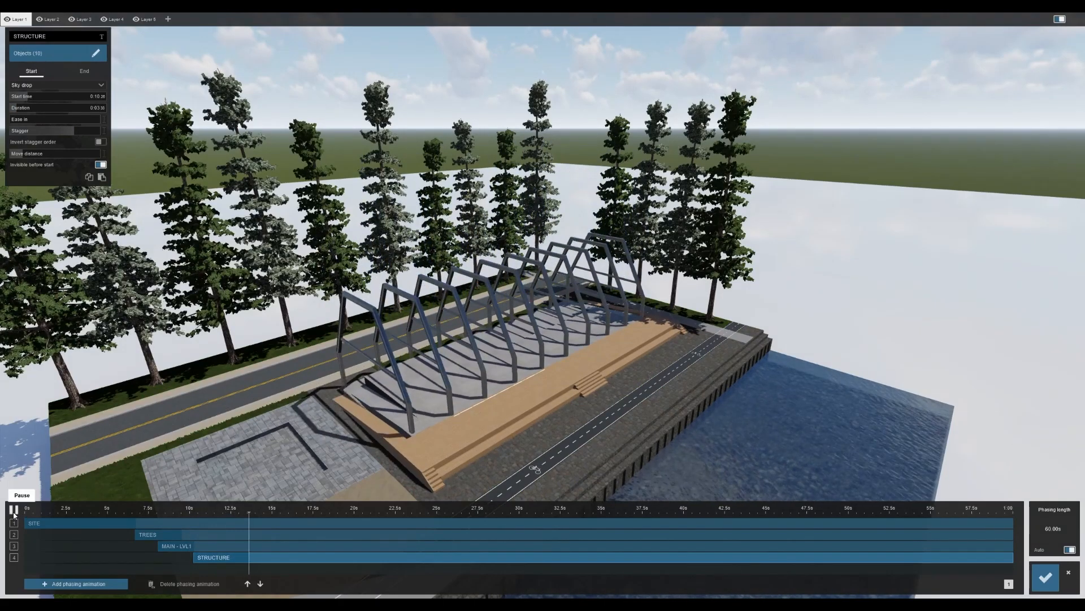
Confirm the phasing edits and play the movie clip from just before 10 s to review the structure assembling
{"action": "left_click", "coordinate": [1047, 579]}
{"action": "left_click_drag", "start_coordinate": [40, 505], "coordinate": [187, 505]}
{"action": "left_click", "coordinate": [21, 502]}
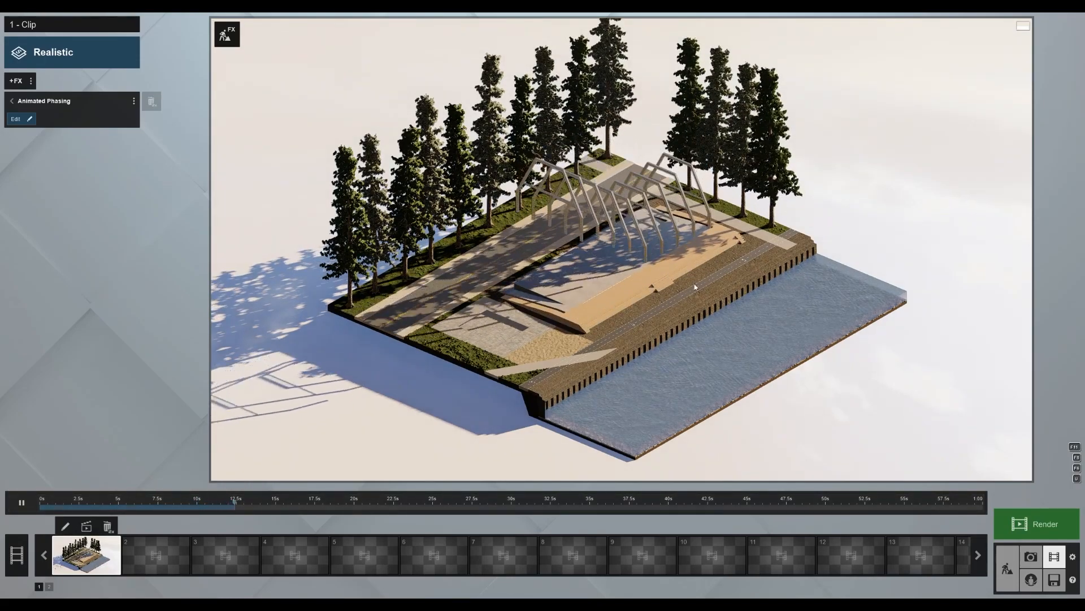
Pause the movie clip and inspect the finished scene in the build view, from the pavilion round to the waterfront deck
{"action": "left_click", "coordinate": [24, 504]}
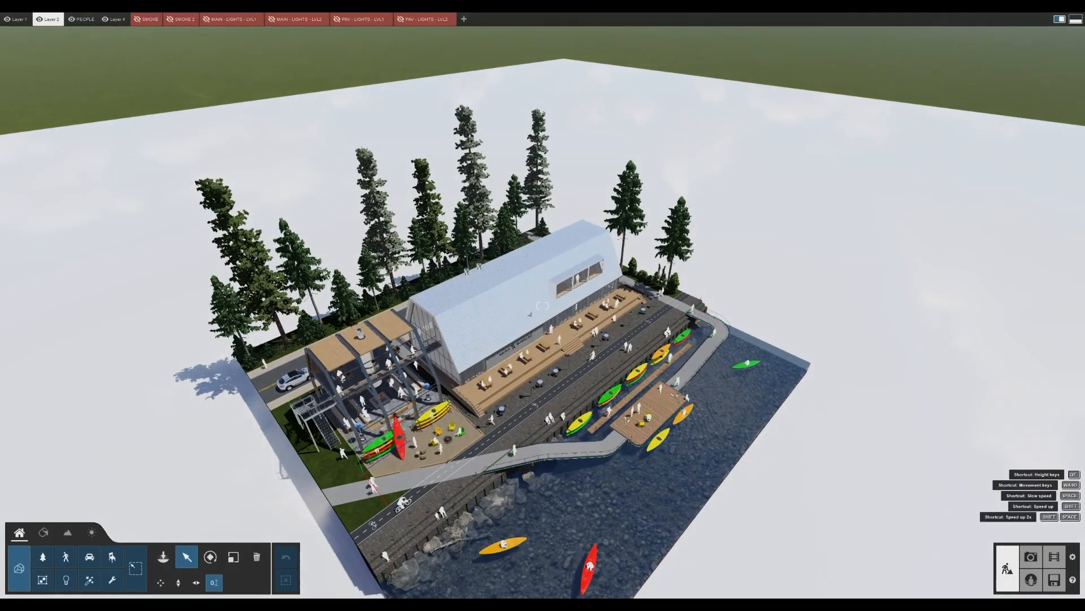
{"action": "key", "text": "w"}
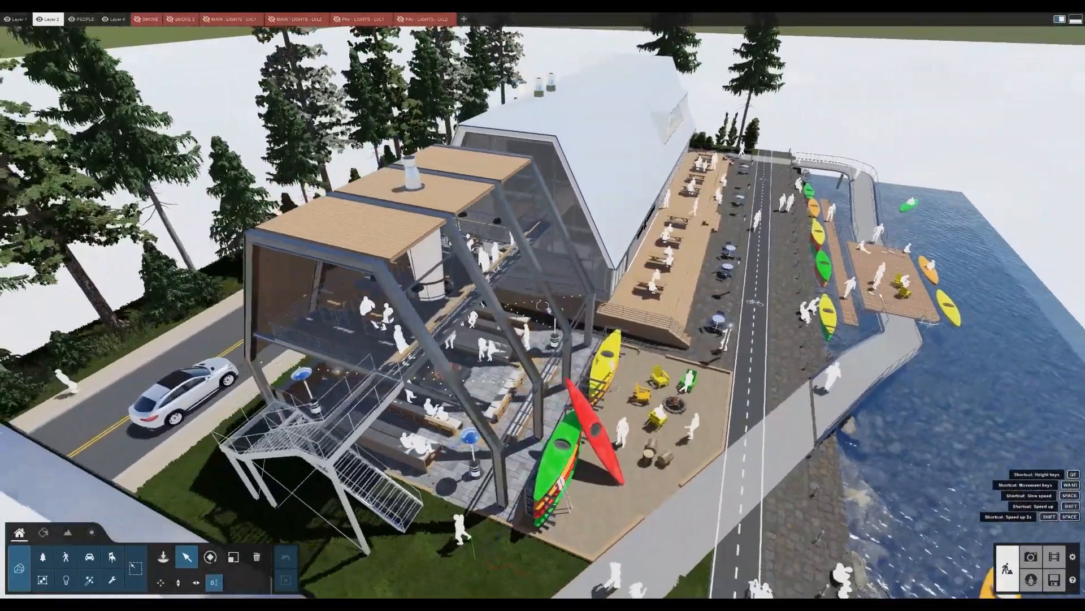
{"action": "key", "text": "a"}
{"action": "right_click_drag", "start_coordinate": [542, 305], "coordinate": [419, 317]}
{"action": "key", "text": "d"}
{"action": "key", "text": "d"}
{"action": "key", "text": "w"}
{"action": "key", "text": "w"}
{"action": "key", "text": "d"}
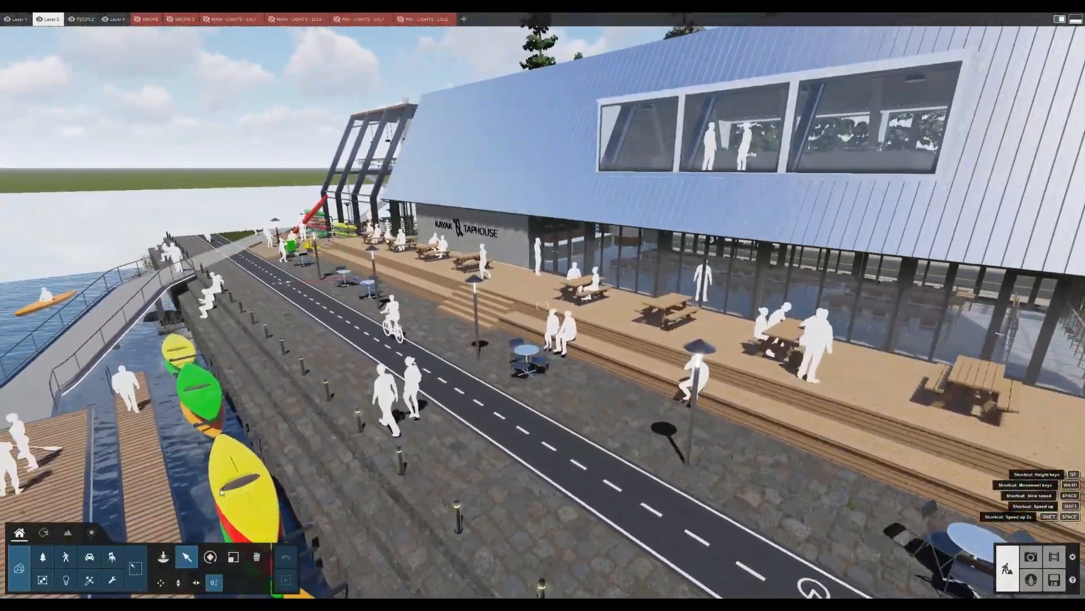
Select the walking woman beside the bike path to check her layer and colour settings, and survey the surrounding people
{"action": "left_click", "coordinate": [394, 433]}
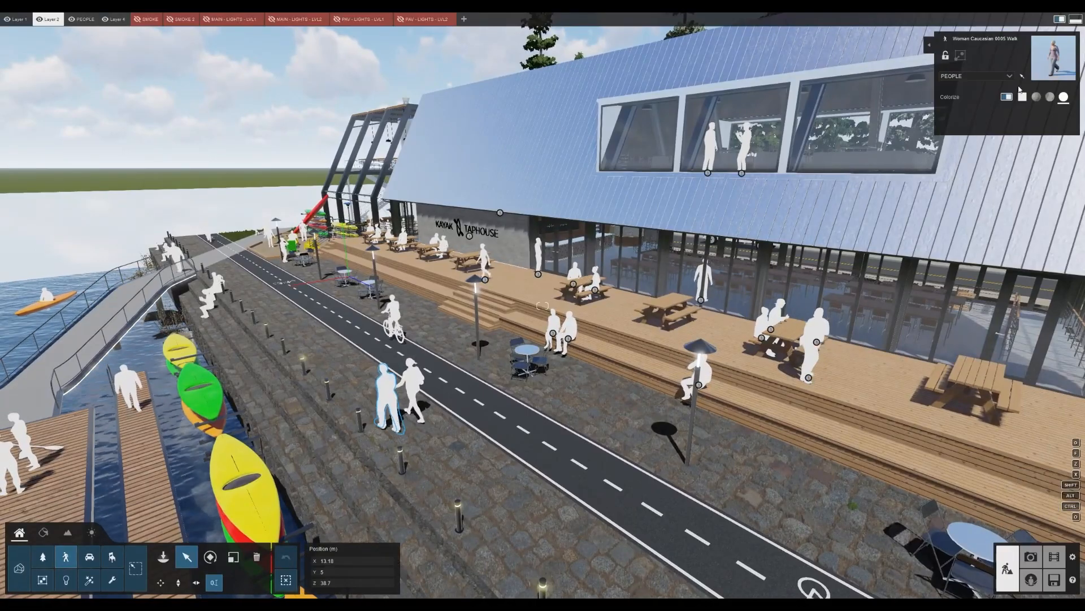
{"action": "key", "text": "s"}
{"action": "key", "text": "q"}
{"action": "right_click_drag", "start_coordinate": [543, 306], "coordinate": [729, 338]}
{"action": "key", "text": "a"}
{"action": "key", "text": "a"}
{"action": "key", "text": "s"}
{"action": "key", "text": "a"}
{"action": "key", "text": "w"}
{"action": "key", "text": "d"}
{"action": "key", "text": "s"}
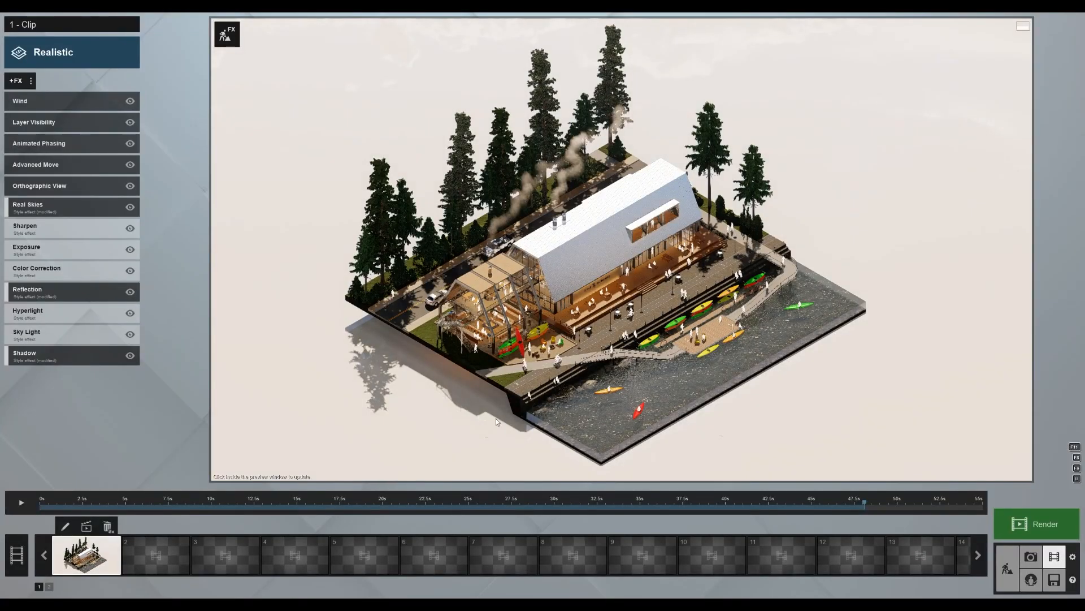
Refresh the finished clip's preview and disable its Reflection effect
{"action": "left_click", "coordinate": [571, 293]}
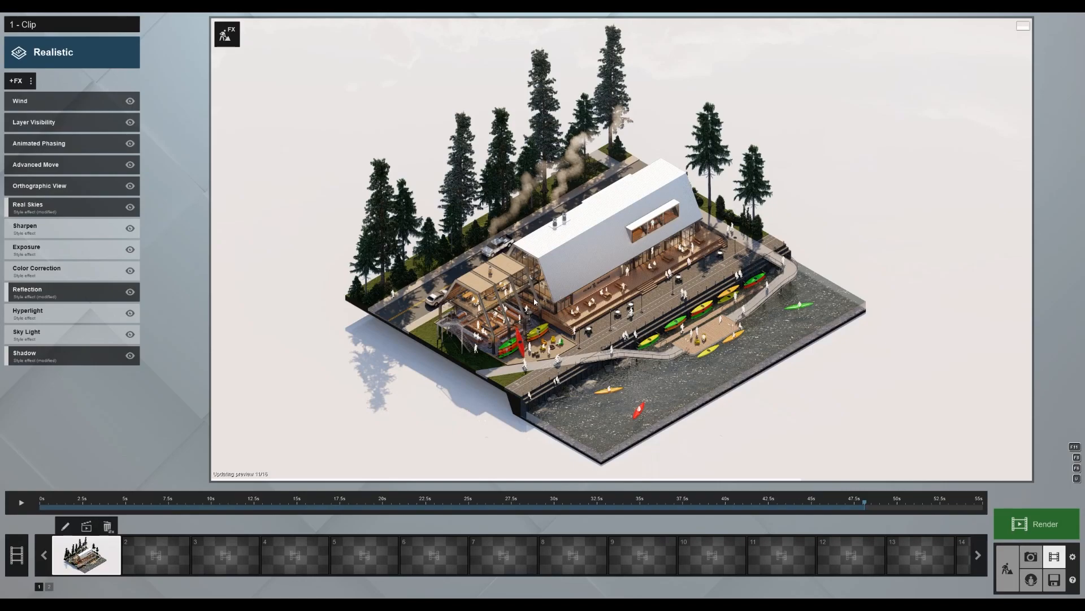
{"action": "left_click", "coordinate": [130, 292]}
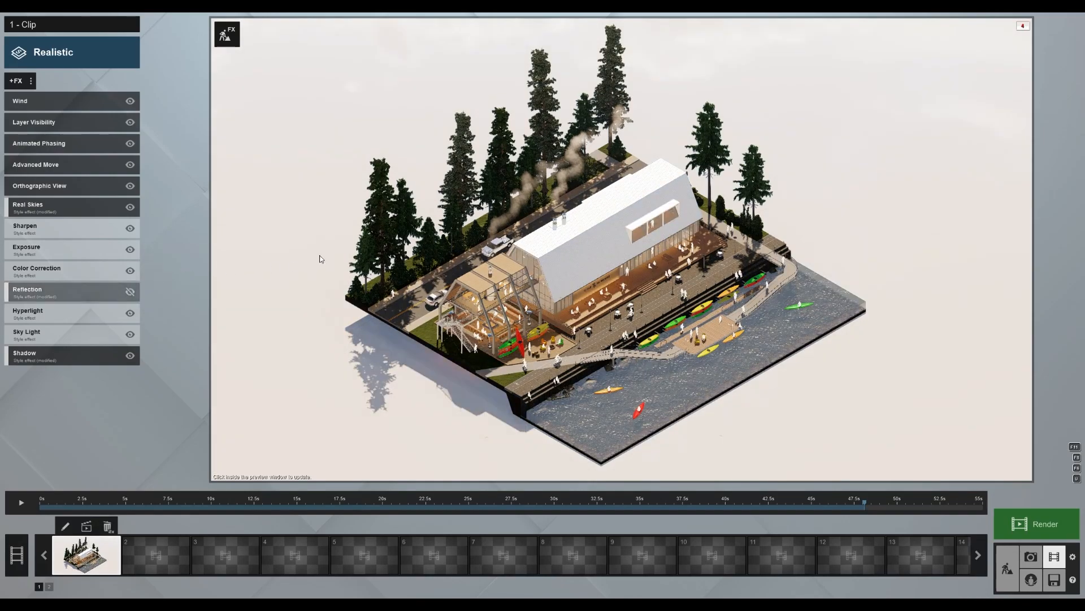
Open the Layer Visibility effect and scrub through its keyframes near 19 s and 23 s to check the visible layers
{"action": "left_click", "coordinate": [40, 130]}
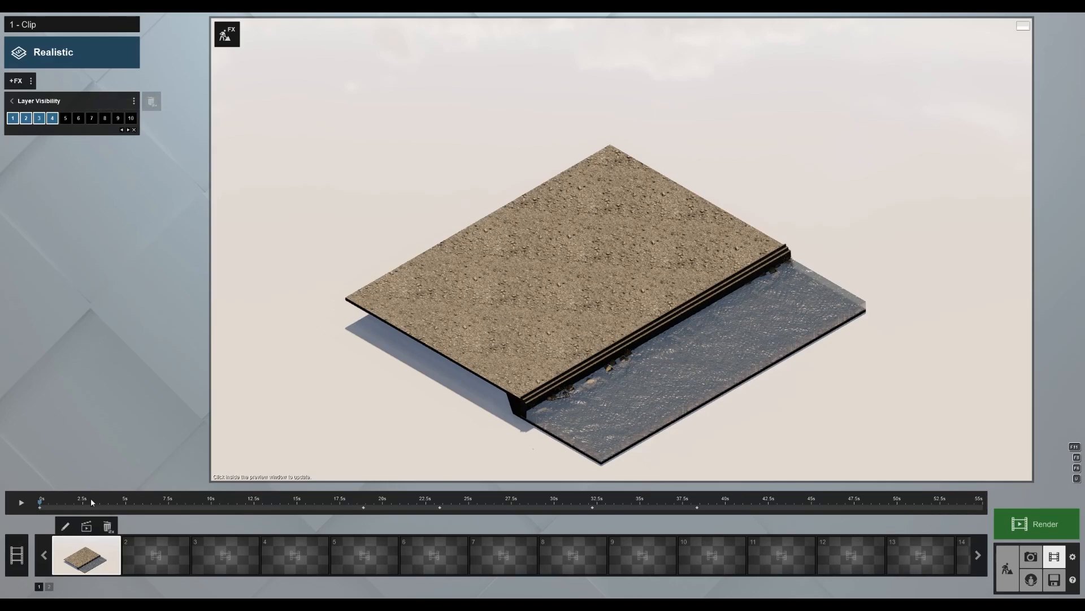
{"action": "left_click_drag", "start_coordinate": [40, 502], "coordinate": [364, 510]}
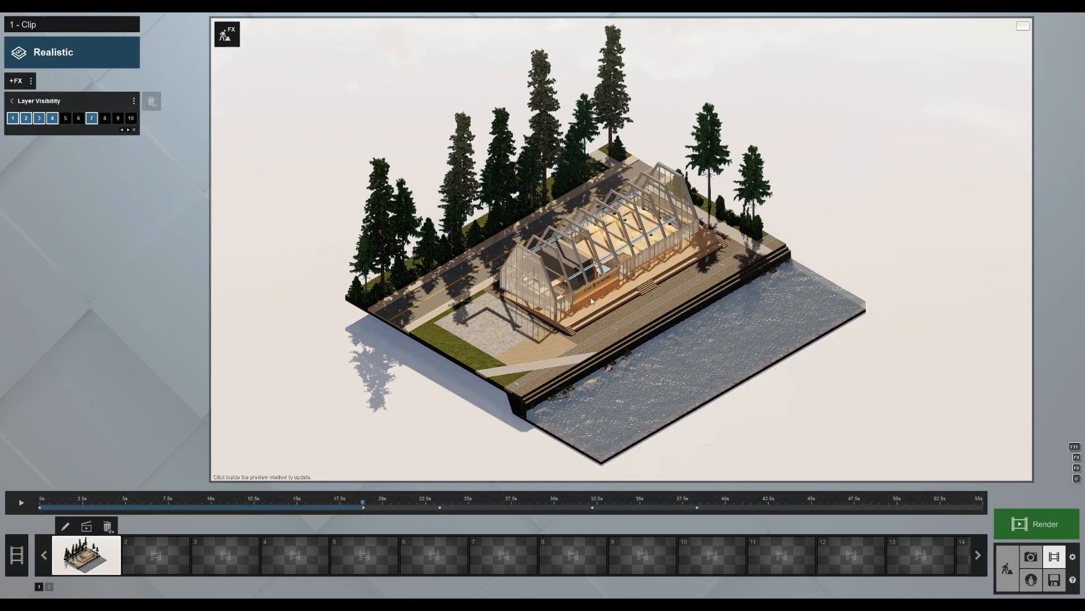
{"action": "left_click_drag", "start_coordinate": [363, 503], "coordinate": [361, 503]}
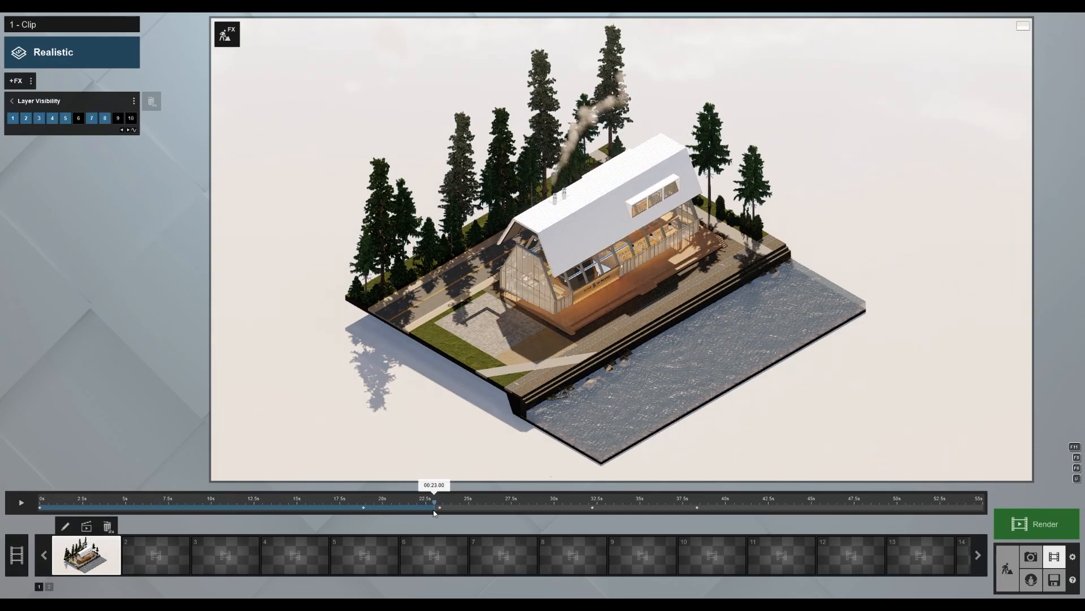
{"action": "left_click_drag", "start_coordinate": [435, 513], "coordinate": [438, 513]}
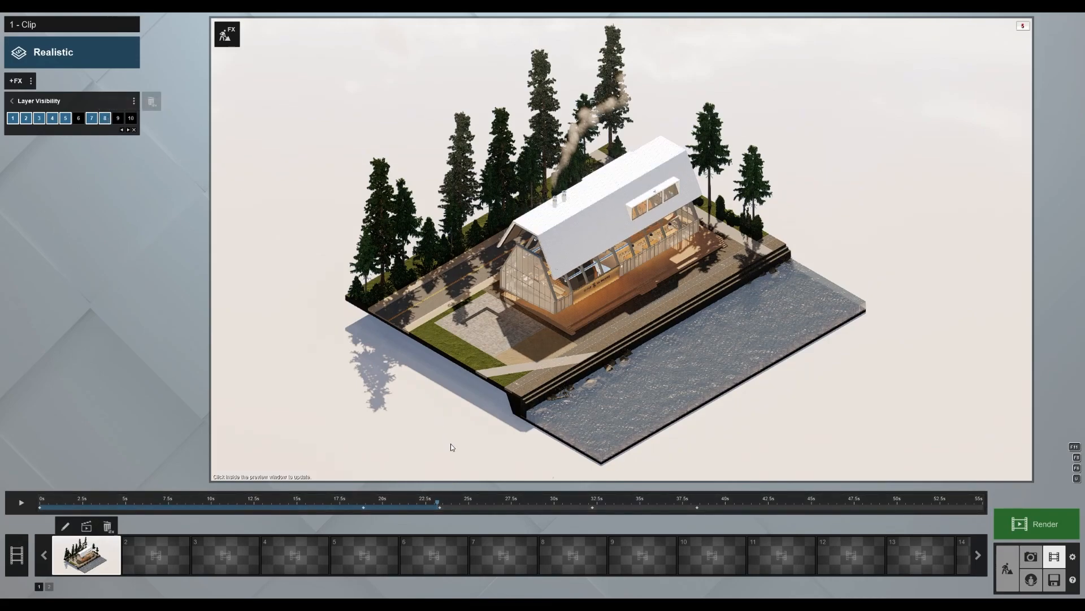
Scrub to the layer visibility keyframe near 32 s and play the clip through the remaining layer changes
{"action": "left_click_drag", "start_coordinate": [432, 502], "coordinate": [593, 504]}
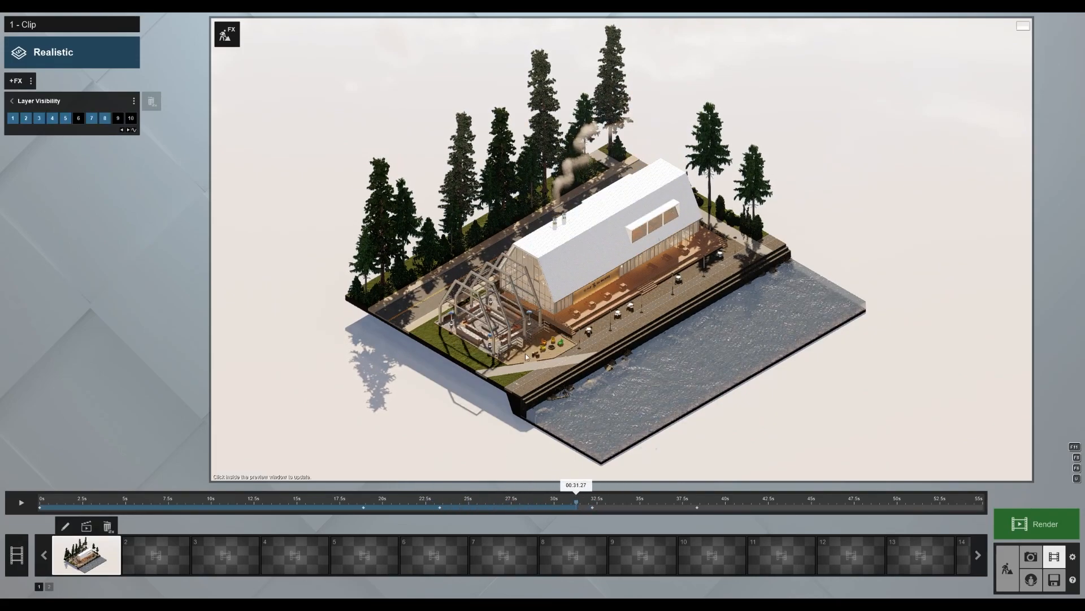
{"action": "left_click_drag", "start_coordinate": [595, 504], "coordinate": [583, 506]}
{"action": "left_click", "coordinate": [21, 502]}
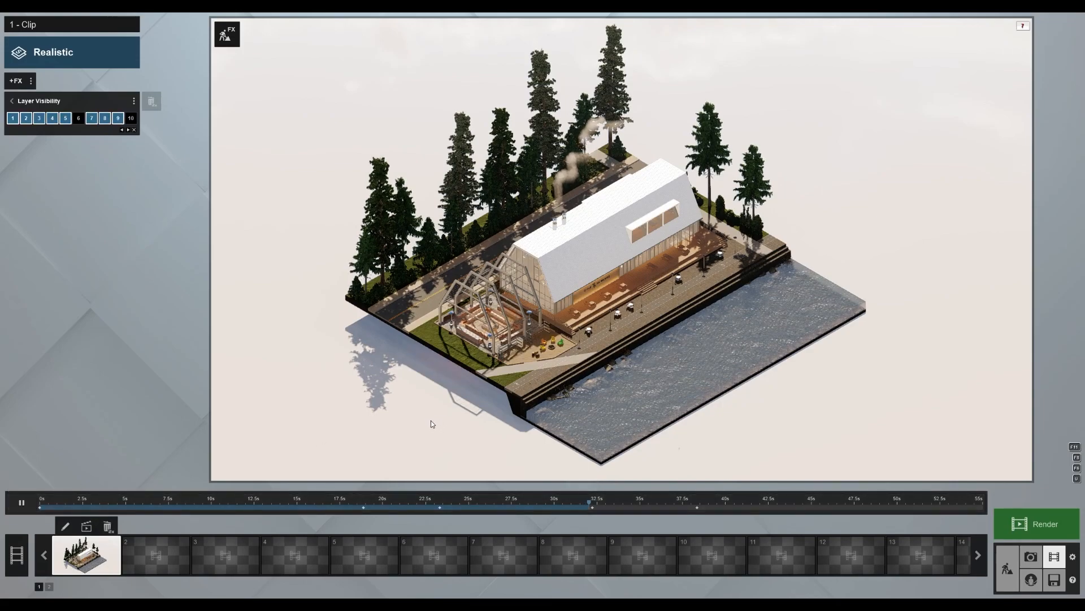
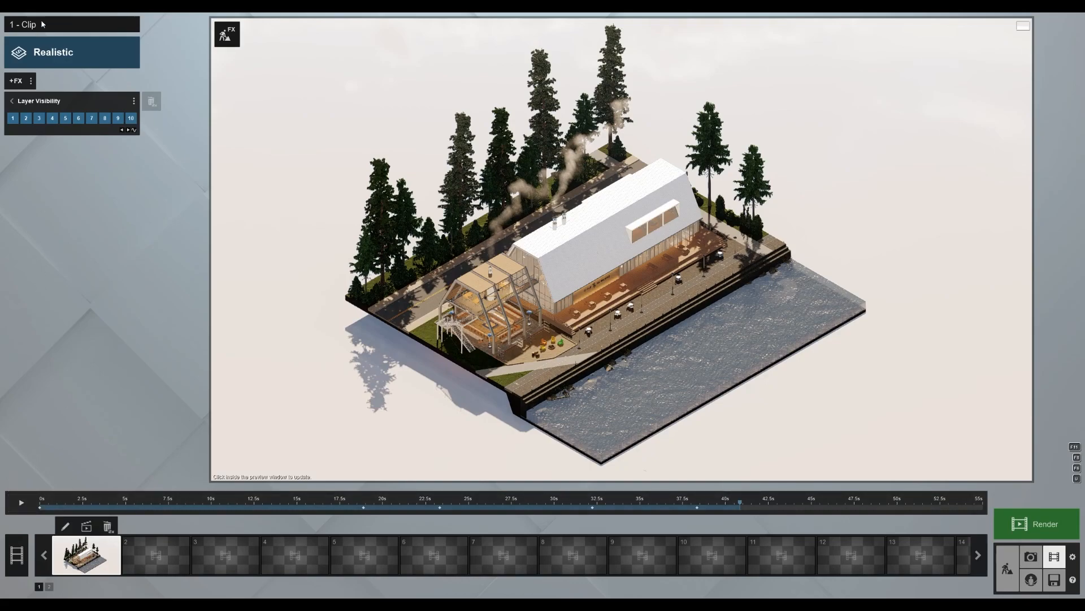
Leave the Layer Visibility settings, scrub around 50 s and play the clip from about 46 s to watch the people appear
{"action": "left_click", "coordinate": [11, 100]}
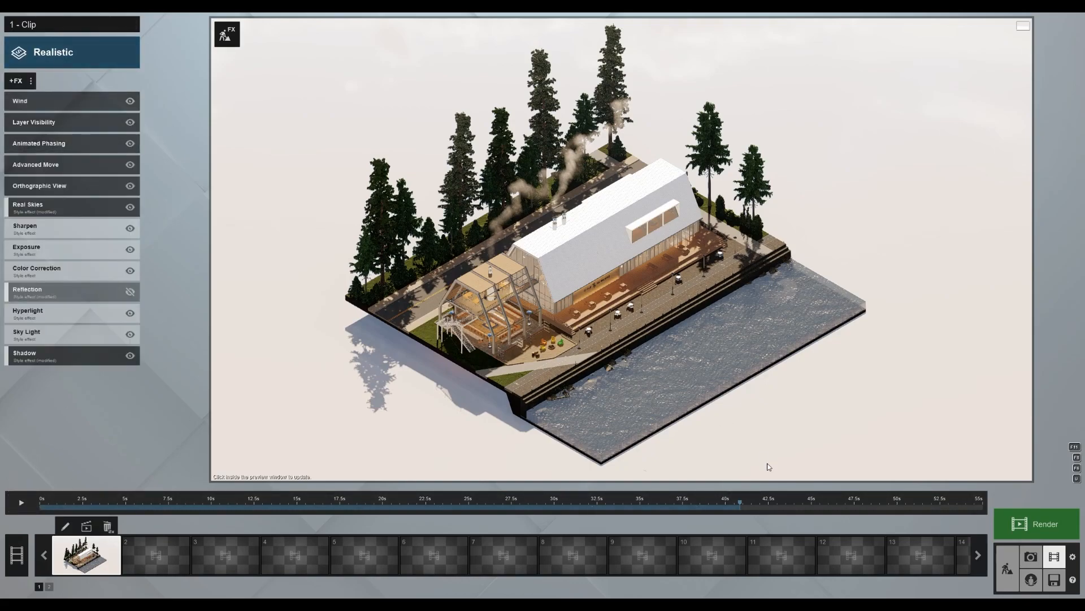
{"action": "left_click_drag", "start_coordinate": [823, 499], "coordinate": [912, 502]}
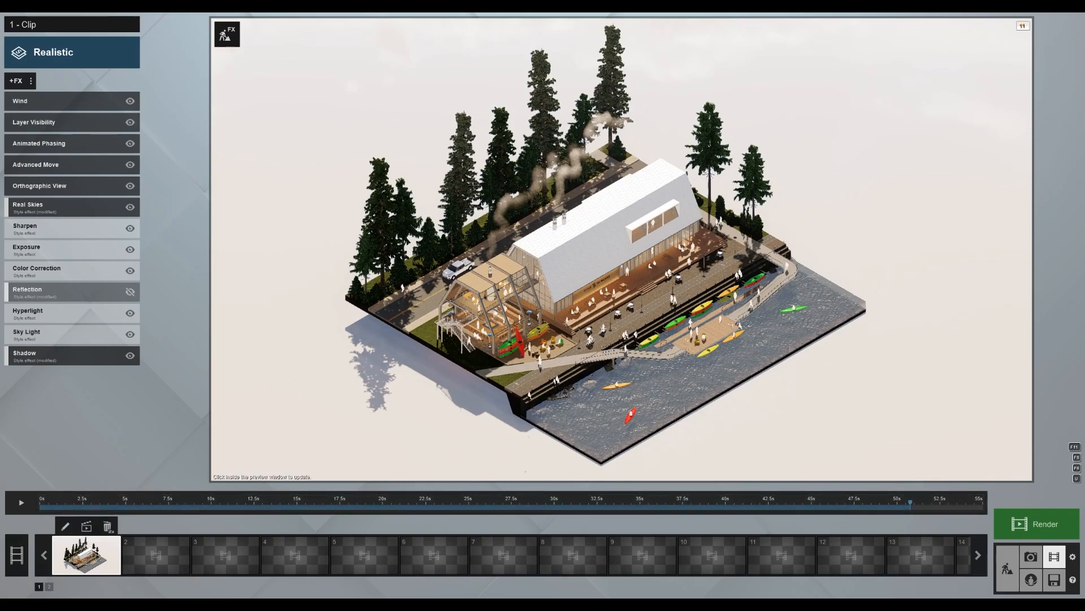
{"action": "left_click_drag", "start_coordinate": [908, 501], "coordinate": [836, 502]}
{"action": "left_click", "coordinate": [21, 502]}
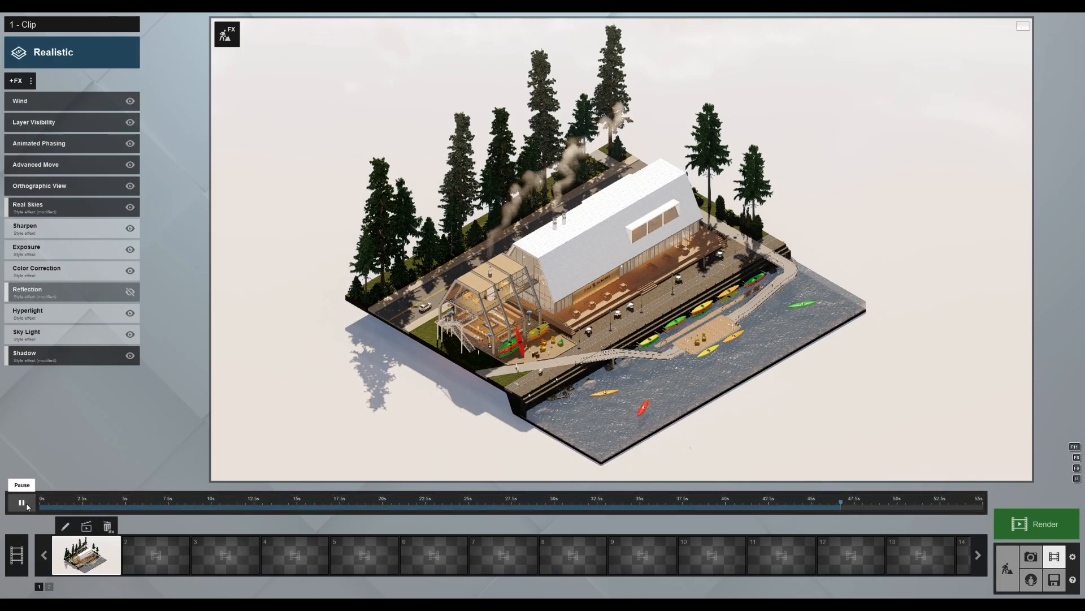
Open the Animated Phasing effect for editing and review all five pages of phasing animations
{"action": "left_click", "coordinate": [34, 143]}
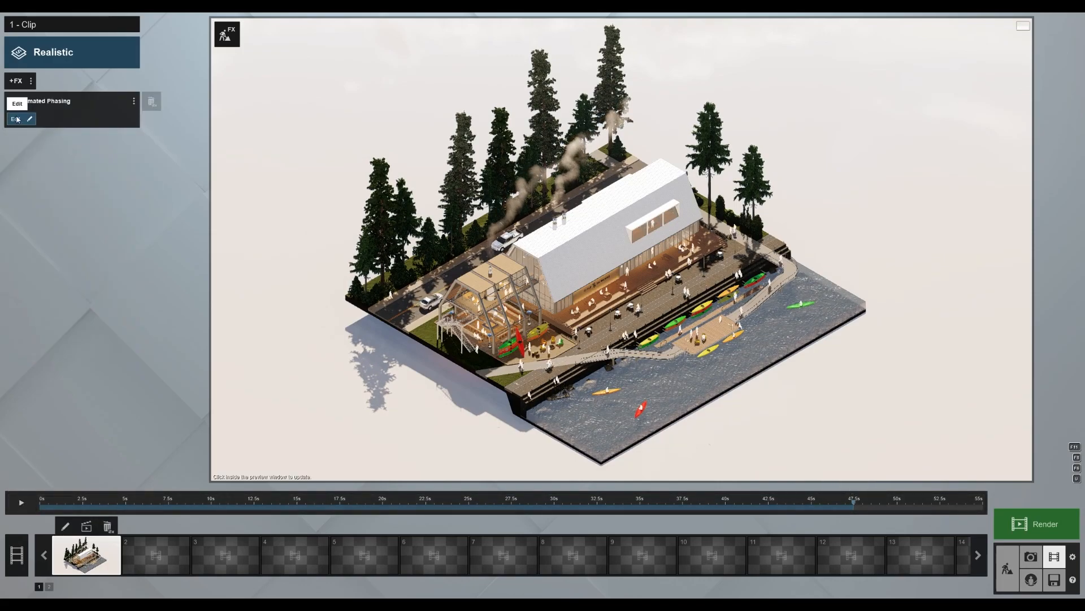
{"action": "left_click", "coordinate": [21, 119]}
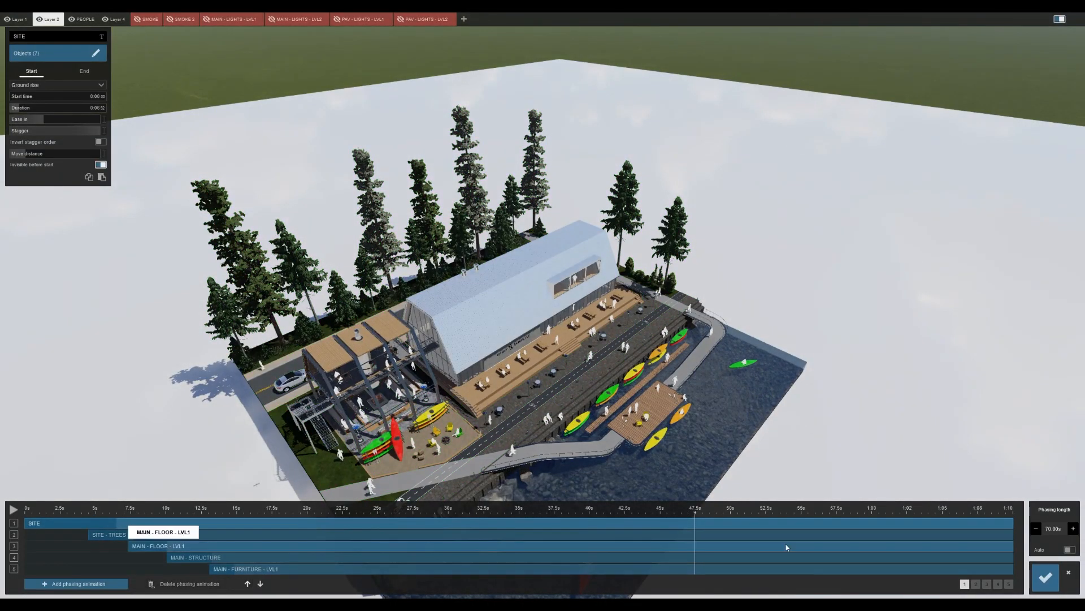
{"action": "left_click", "coordinate": [976, 586]}
{"action": "left_click", "coordinate": [987, 584]}
{"action": "left_click", "coordinate": [998, 585]}
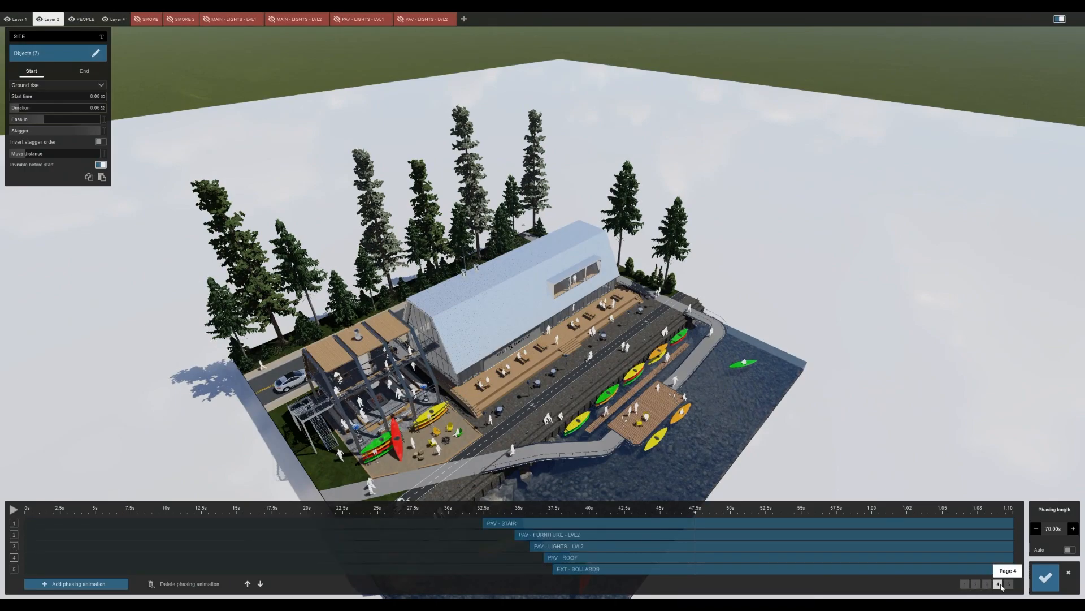
{"action": "left_click", "coordinate": [1009, 584]}
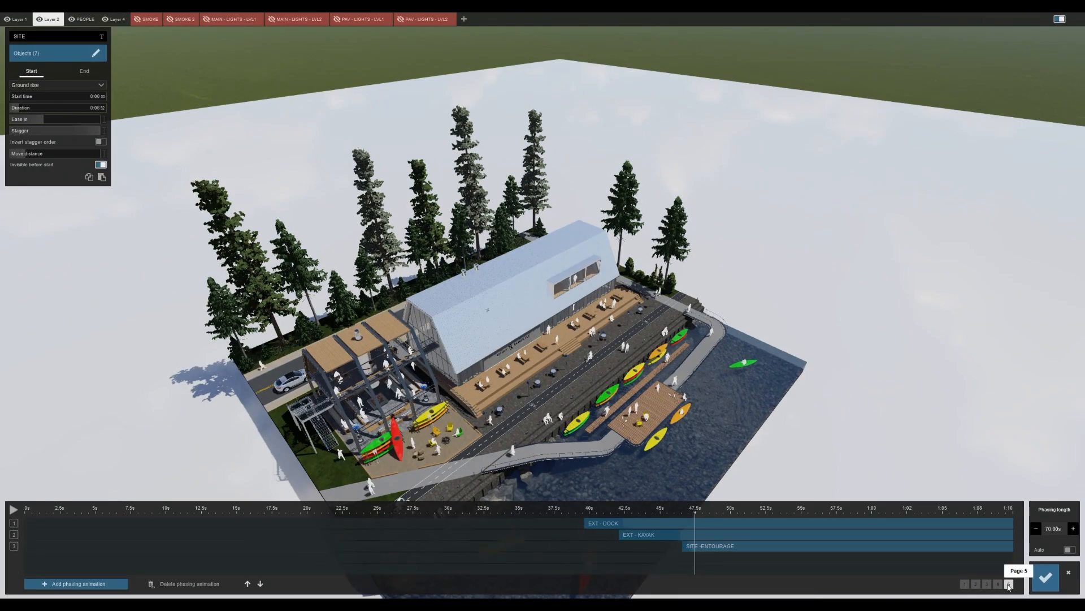
Select the SITE -ENTOURAGE phasing animation, scrub through its start from a closer view and confirm the phasing editor
{"action": "left_click", "coordinate": [716, 546]}
{"action": "mouse_move", "coordinate": [684, 509]}
{"action": "left_mouse_down"}
{"action": "mouse_move", "coordinate": [674, 513]}
{"action": "mouse_move", "coordinate": [688, 509]}
{"action": "left_mouse_up"}
{"action": "scroll", "coordinate": [613, 280], "scroll_direction": "up", "scroll_amount": 3}
{"action": "right_click_drag", "start_coordinate": [614, 279], "coordinate": [571, 368]}
{"action": "scroll", "coordinate": [571, 367], "scroll_direction": "up", "scroll_amount": 3}
{"action": "mouse_move", "coordinate": [687, 514]}
{"action": "left_mouse_down"}
{"action": "mouse_move", "coordinate": [713, 516]}
{"action": "mouse_move", "coordinate": [675, 513]}
{"action": "mouse_move", "coordinate": [706, 513]}
{"action": "left_mouse_up"}
{"action": "left_click", "coordinate": [1047, 576]}
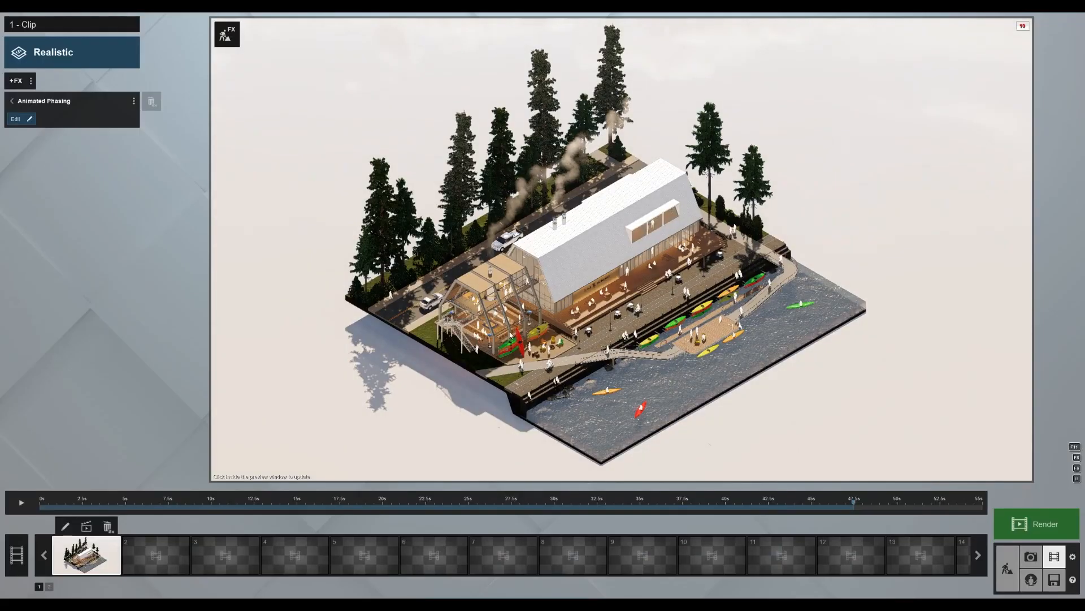
Play the clip past 50 s to review the entourage moving, stop it and scrub back to about 46.5 s
{"action": "left_click", "coordinate": [20, 502]}
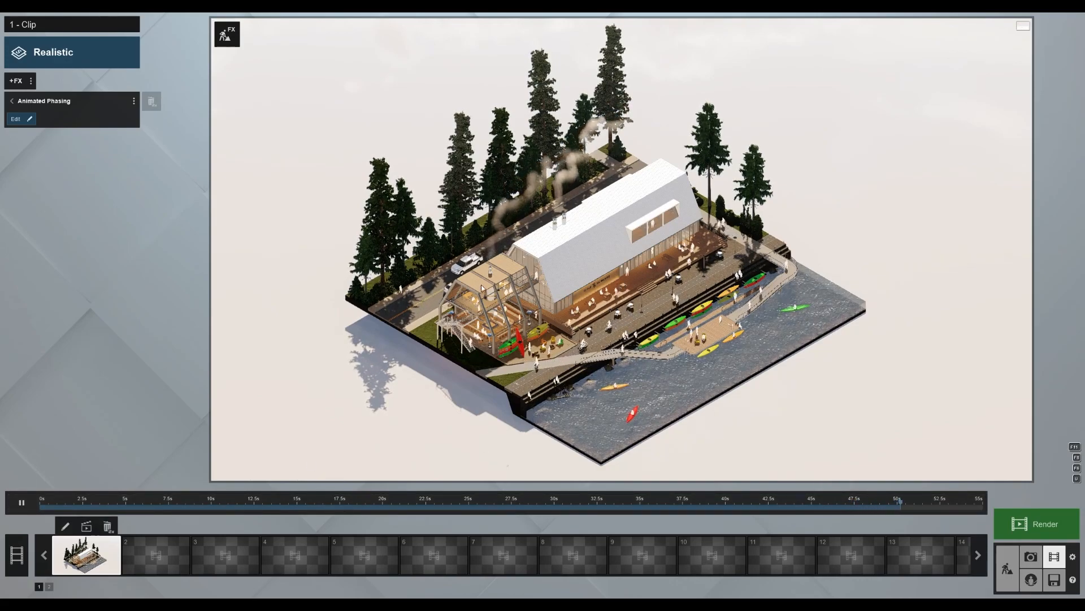
{"action": "left_click", "coordinate": [21, 502]}
{"action": "left_click_drag", "start_coordinate": [927, 499], "coordinate": [840, 518]}
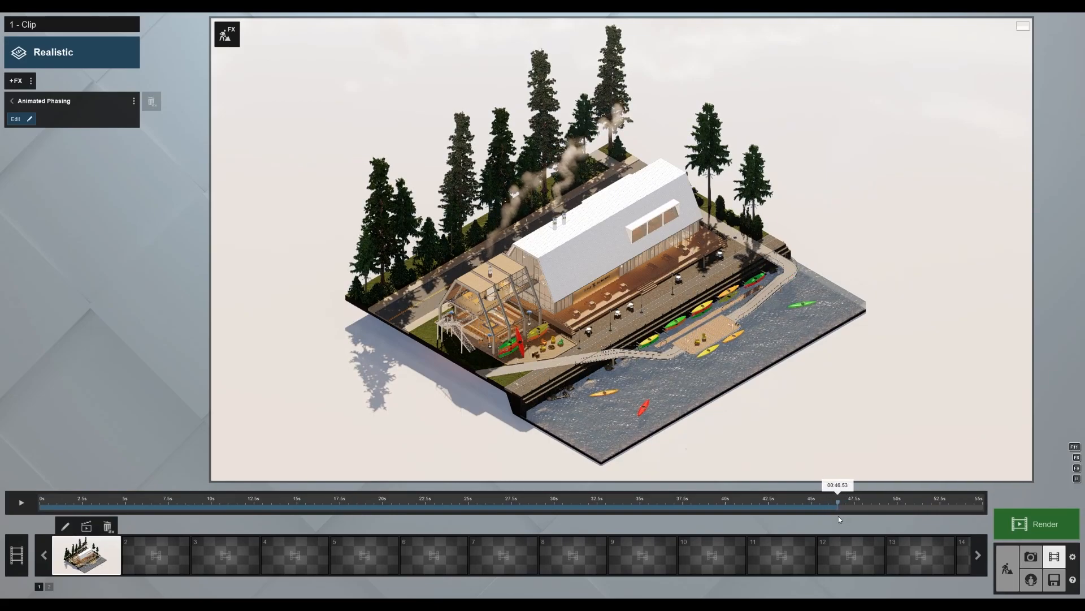
Open the Advanced Move effect for editing and scrub its timeline past 45 s
{"action": "left_click", "coordinate": [12, 101]}
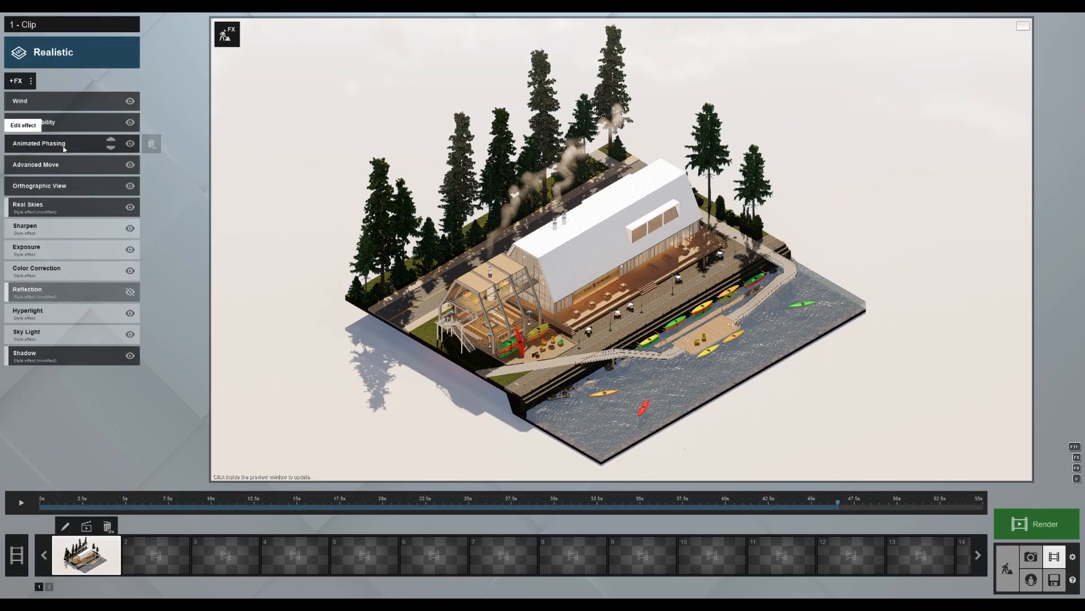
{"action": "left_click", "coordinate": [47, 165]}
{"action": "left_click", "coordinate": [19, 119]}
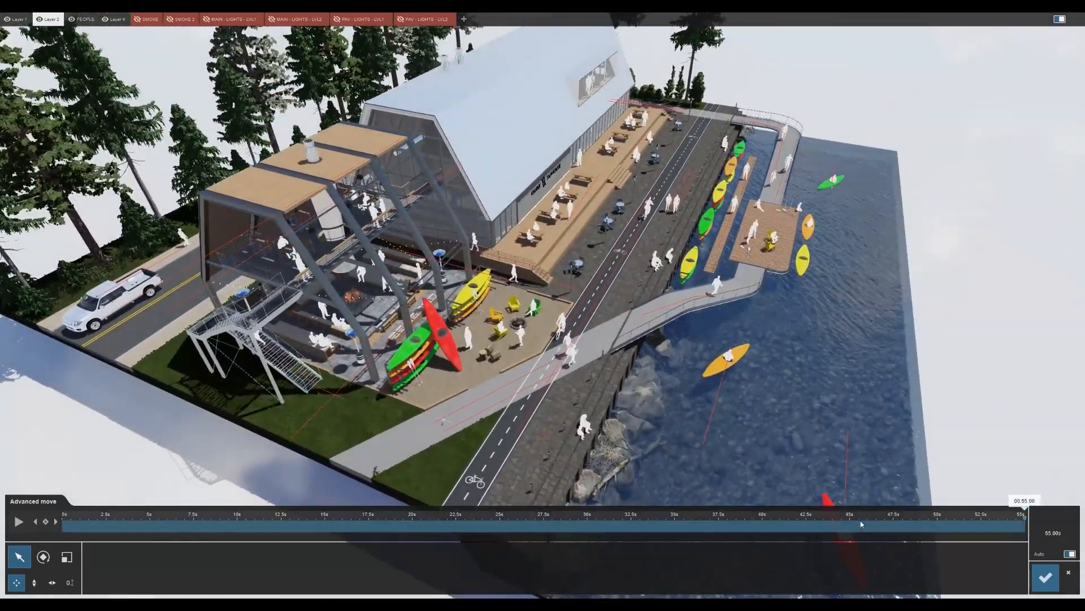
{"action": "left_click_drag", "start_coordinate": [860, 523], "coordinate": [899, 525]}
Select the person walking along the stone path, scrub their movement around the 45 s keyframe and confirm the Advanced Move editor
{"action": "key", "text": "w"}
{"action": "right_click_drag", "start_coordinate": [780, 385], "coordinate": [638, 301]}
{"action": "left_click", "coordinate": [638, 298]}
{"action": "left_click_drag", "start_coordinate": [851, 527], "coordinate": [954, 524]}
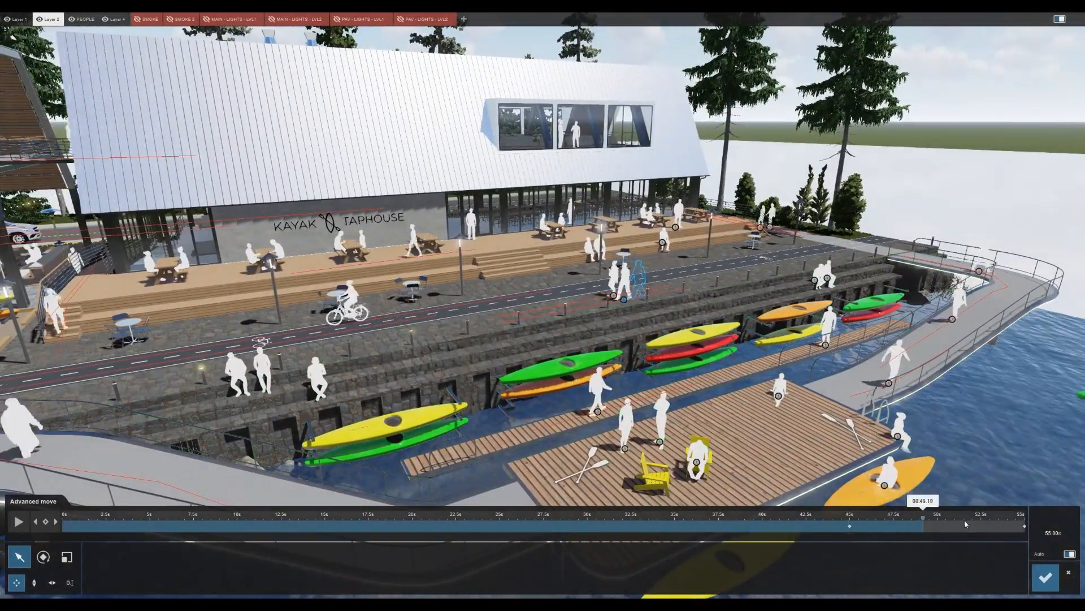
{"action": "left_click", "coordinate": [827, 525]}
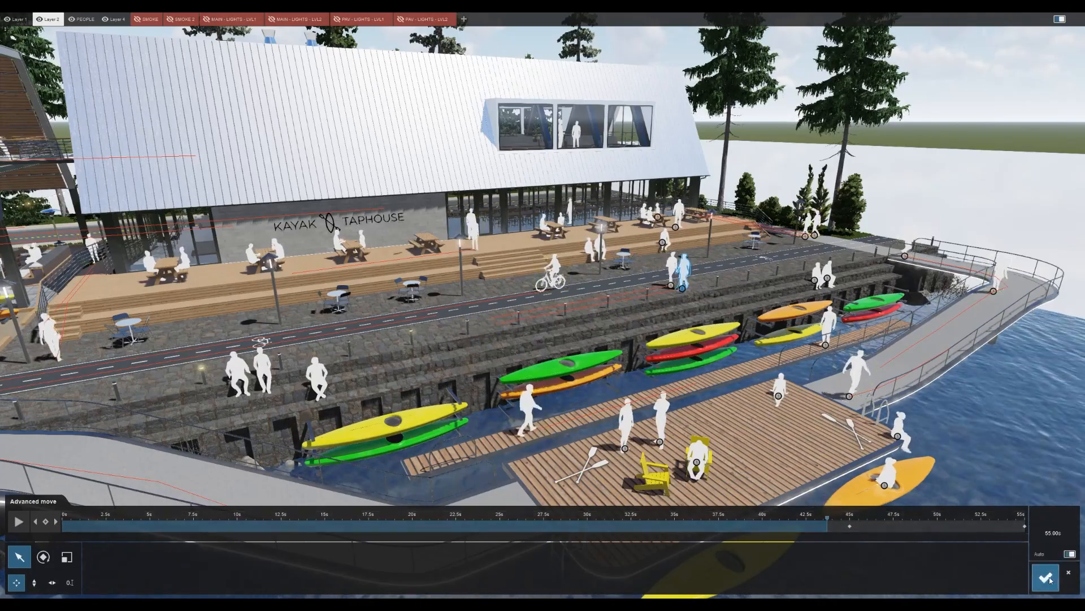
{"action": "left_click", "coordinate": [1047, 577]}
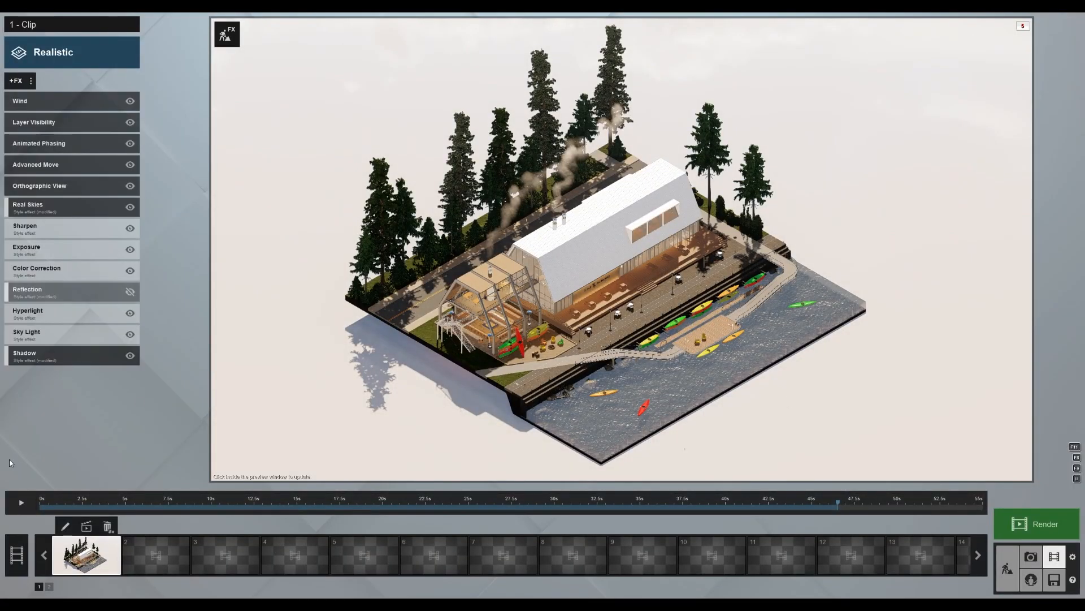
Refresh the clip preview near 46.5 s and turn the Reflection effect back on
{"action": "left_click", "coordinate": [544, 270]}
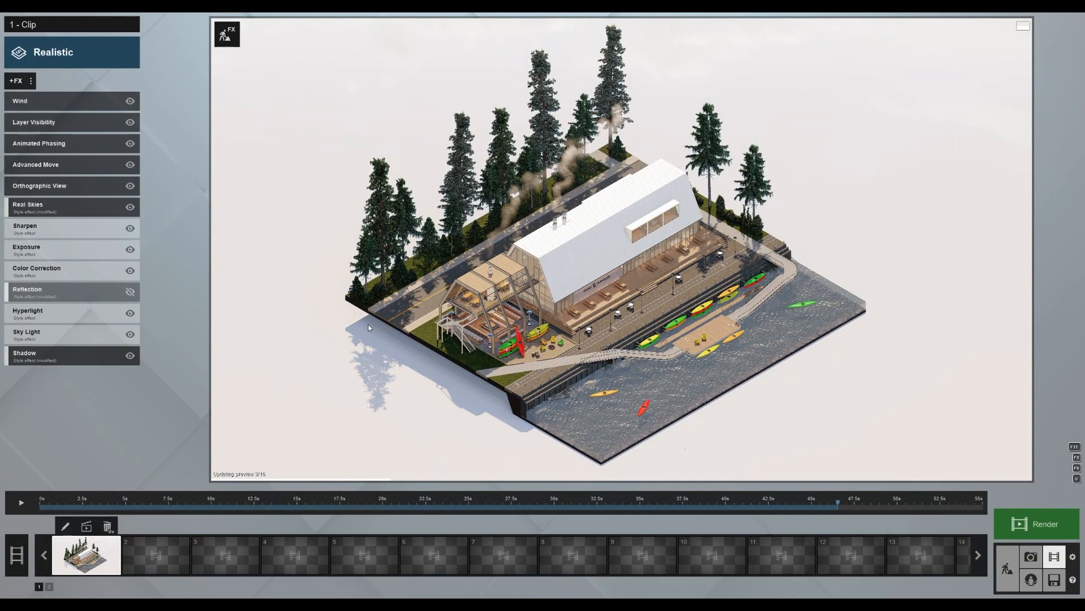
{"action": "left_click", "coordinate": [130, 292]}
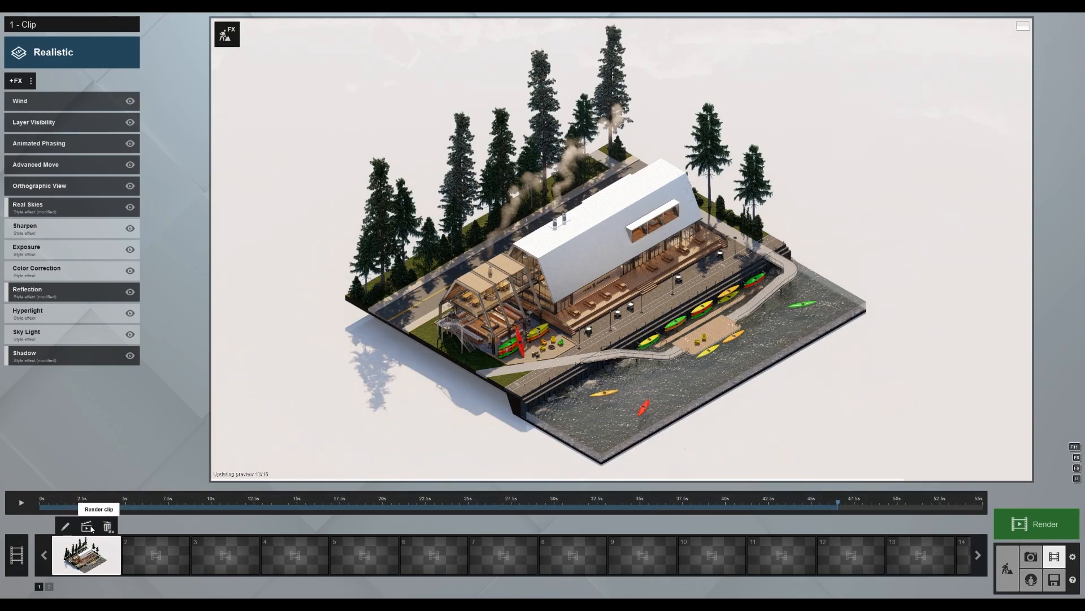
Render the entire clip as a Full HD MP4, overwriting the existing movie file
{"action": "left_click", "coordinate": [1037, 523]}
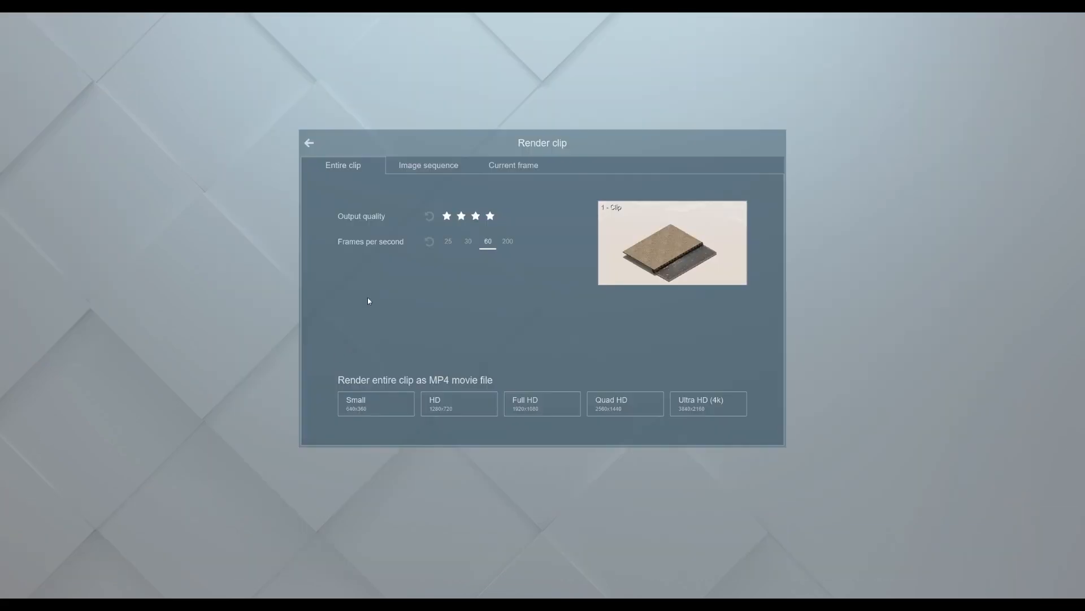
{"action": "left_click", "coordinate": [523, 402]}
{"action": "double_click", "coordinate": [505, 267]}
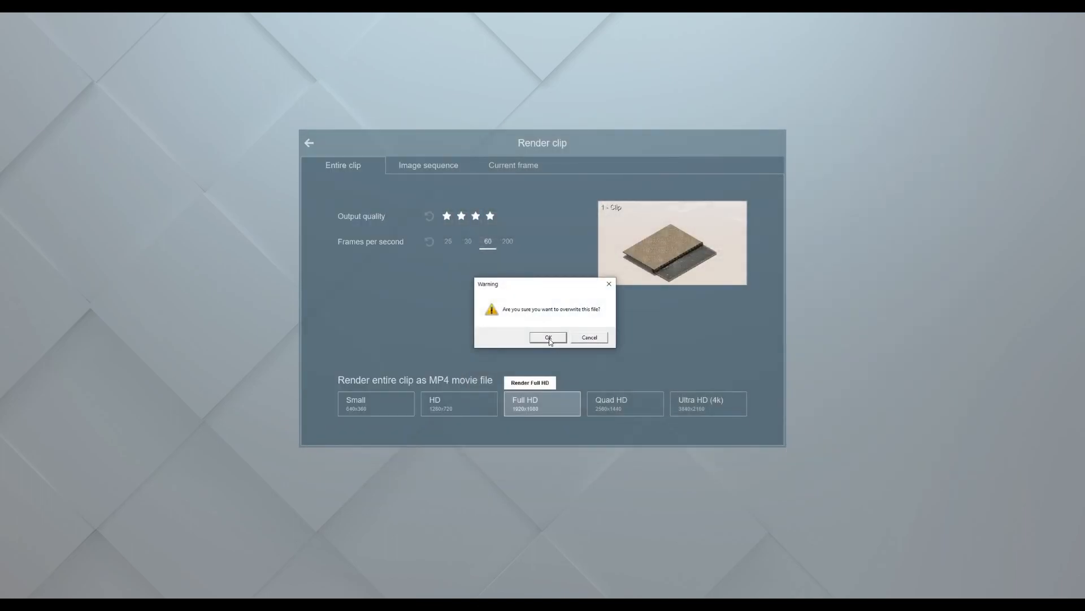
{"action": "left_click", "coordinate": [549, 338]}
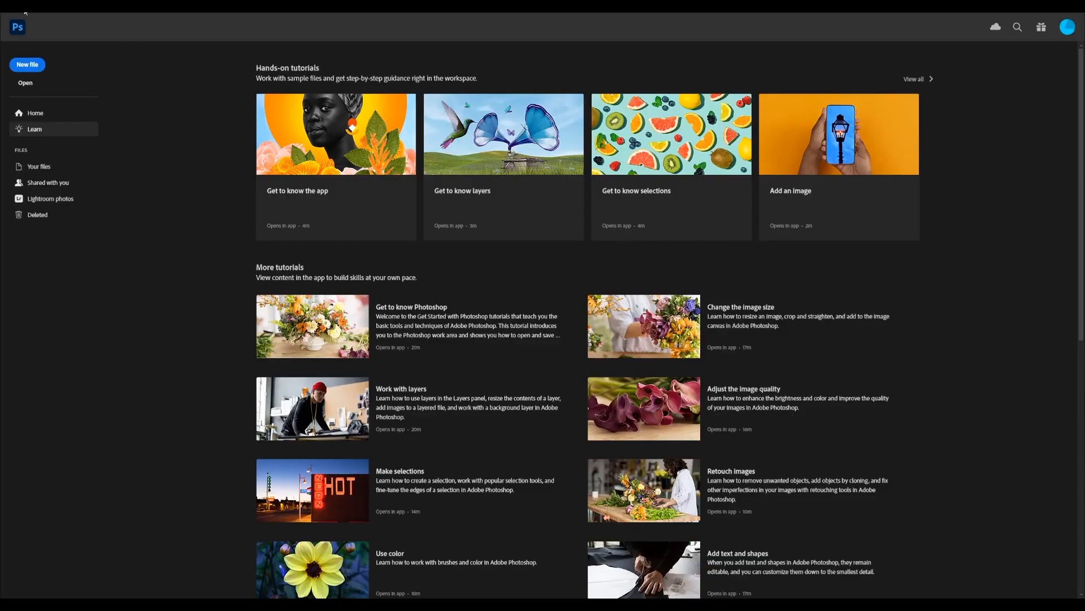
Open the TEST MOVIE.mp4 video from the CANAL BUILDING folder
{"action": "left_click", "coordinate": [24, 10]}
{"action": "left_click", "coordinate": [34, 30]}
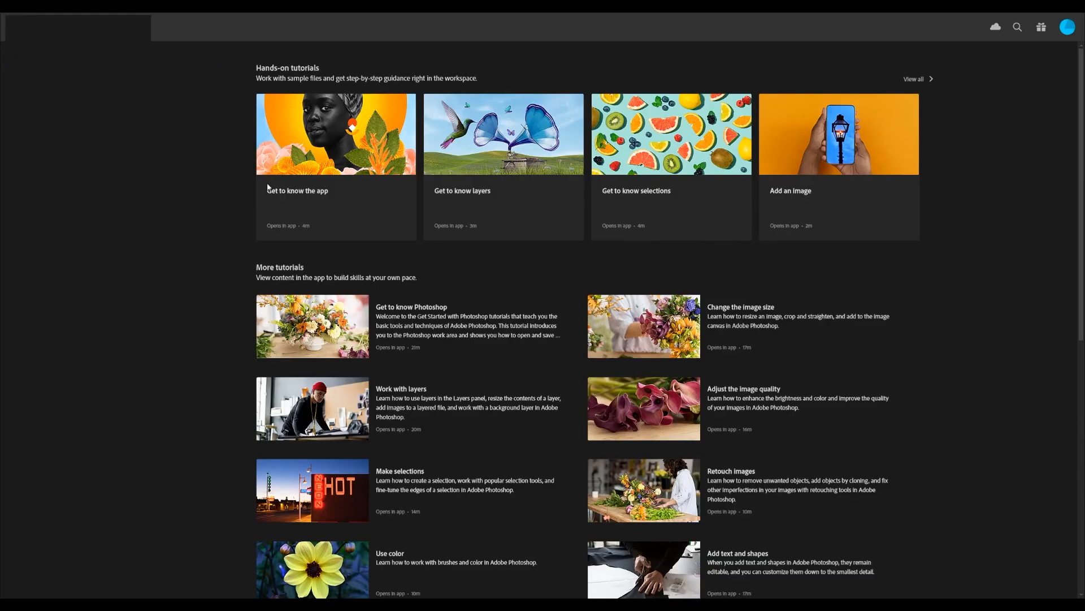
{"action": "scroll", "coordinate": [244, 240], "scroll_direction": "down", "scroll_amount": 2}
{"action": "left_click", "coordinate": [244, 238]}
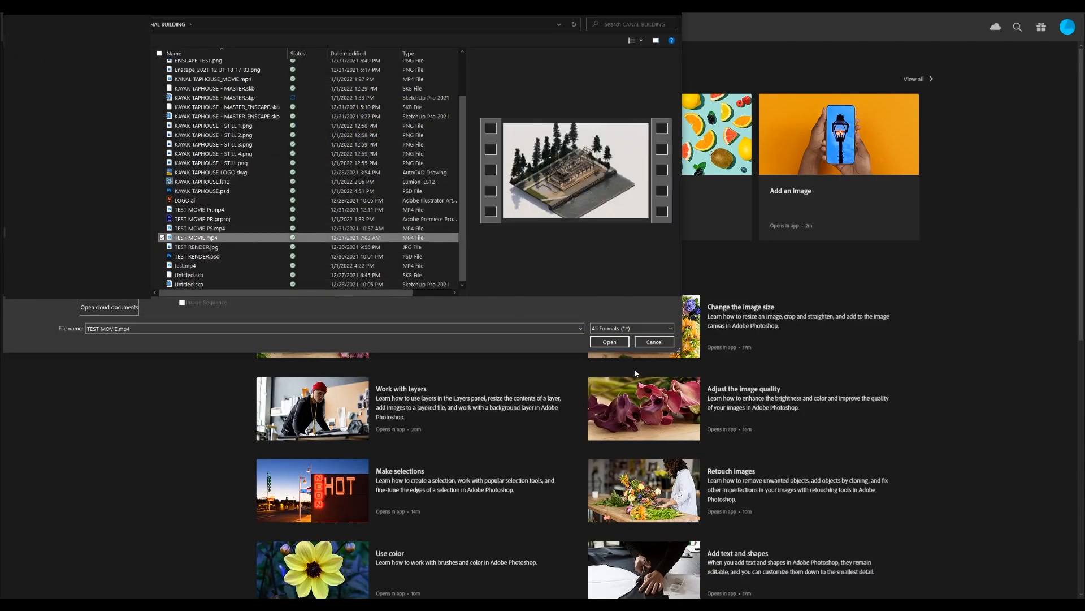
{"action": "double_click", "coordinate": [244, 239]}
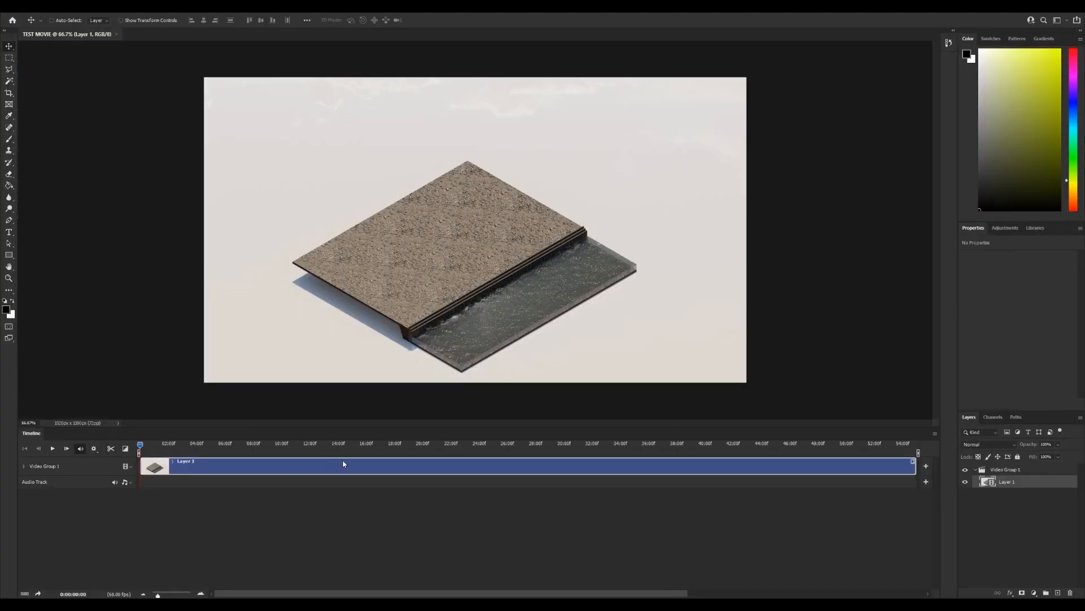
Move the playhead to about 46:55 on the timeline and convert the video layer to a smart object
{"action": "left_click", "coordinate": [93, 449]}
{"action": "left_click", "coordinate": [108, 463]}
{"action": "left_click", "coordinate": [106, 485]}
{"action": "left_click_drag", "start_coordinate": [140, 445], "coordinate": [803, 444]}
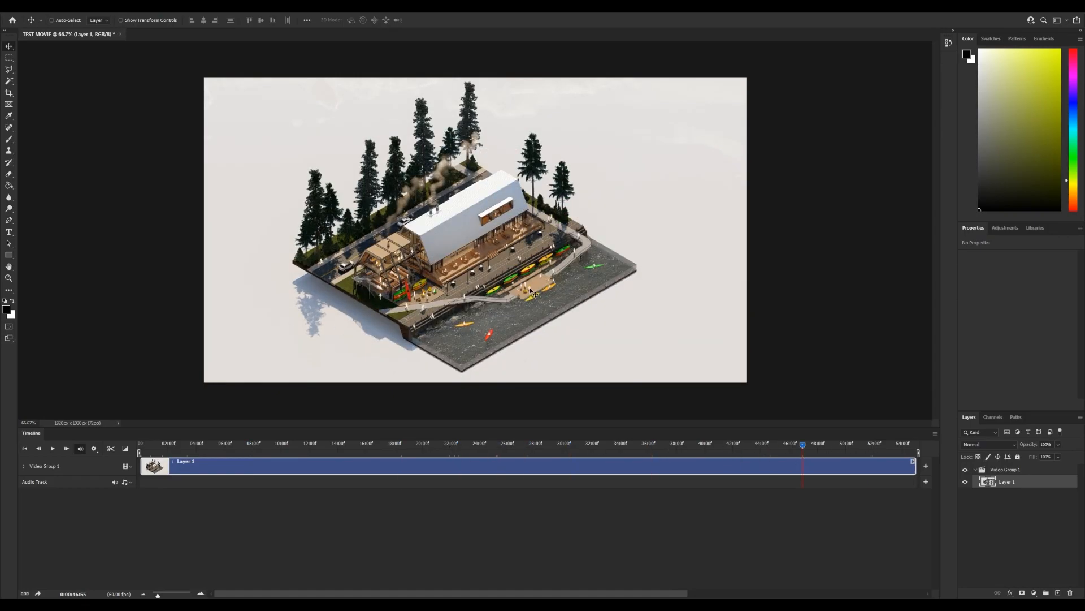
{"action": "scroll", "coordinate": [530, 290], "scroll_direction": "up", "scroll_amount": 4, "text": "alt"}
{"action": "scroll", "coordinate": [460, 247], "scroll_direction": "down", "scroll_amount": 3, "text": "alt"}
{"action": "scroll", "coordinate": [440, 221], "scroll_direction": "up", "scroll_amount": 1, "text": "alt"}
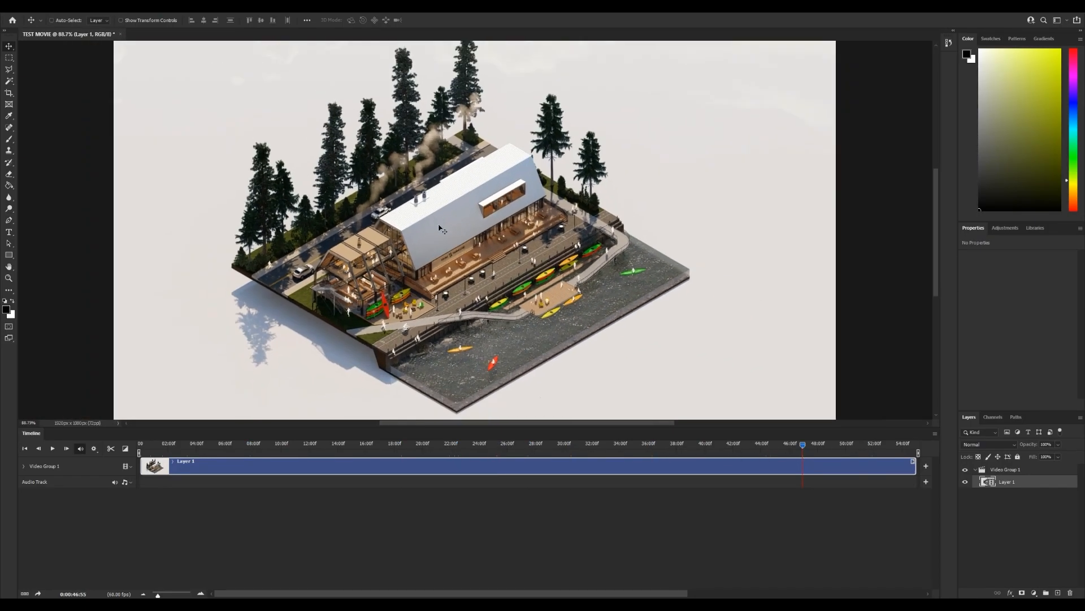
{"action": "right_click", "coordinate": [1035, 482]}
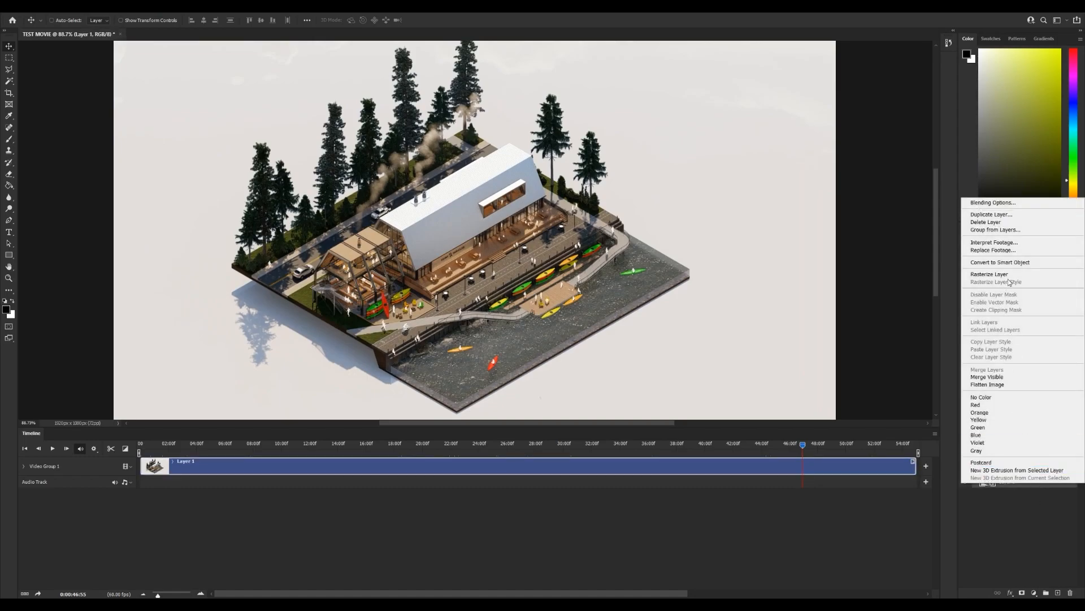
{"action": "left_click", "coordinate": [999, 262]}
Apply a Camera Raw filter: Temperature +6, Exposure +0.35, Contrast +20, Shadows +20, Blacks -12, Texture +36, Clarity +7, Saturation -10
{"action": "left_click", "coordinate": [121, 7]}
{"action": "left_click", "coordinate": [148, 68]}
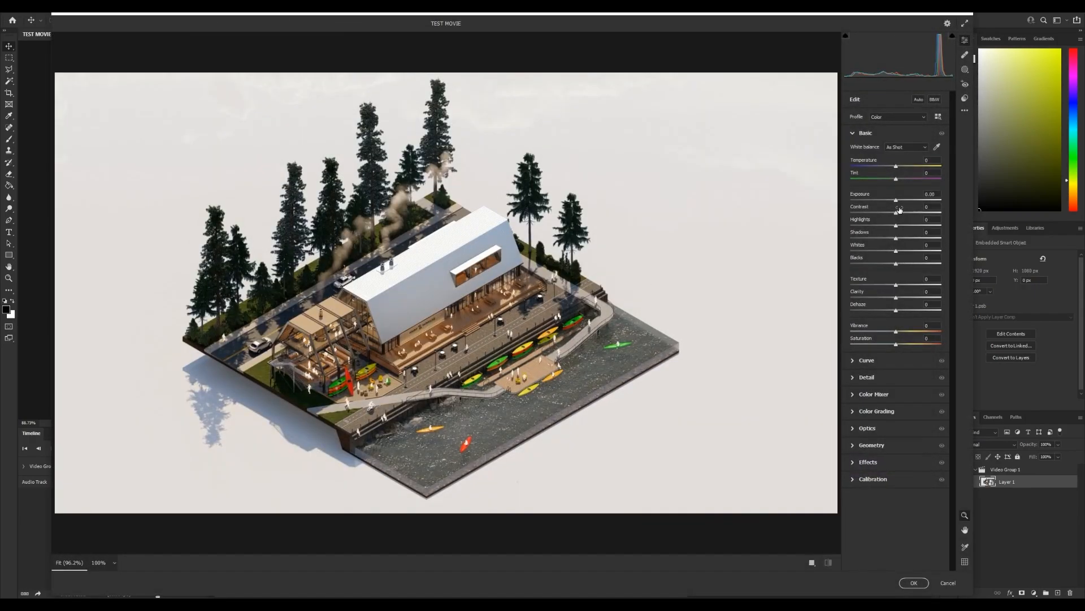
{"action": "left_click_drag", "start_coordinate": [896, 200], "coordinate": [906, 243]}
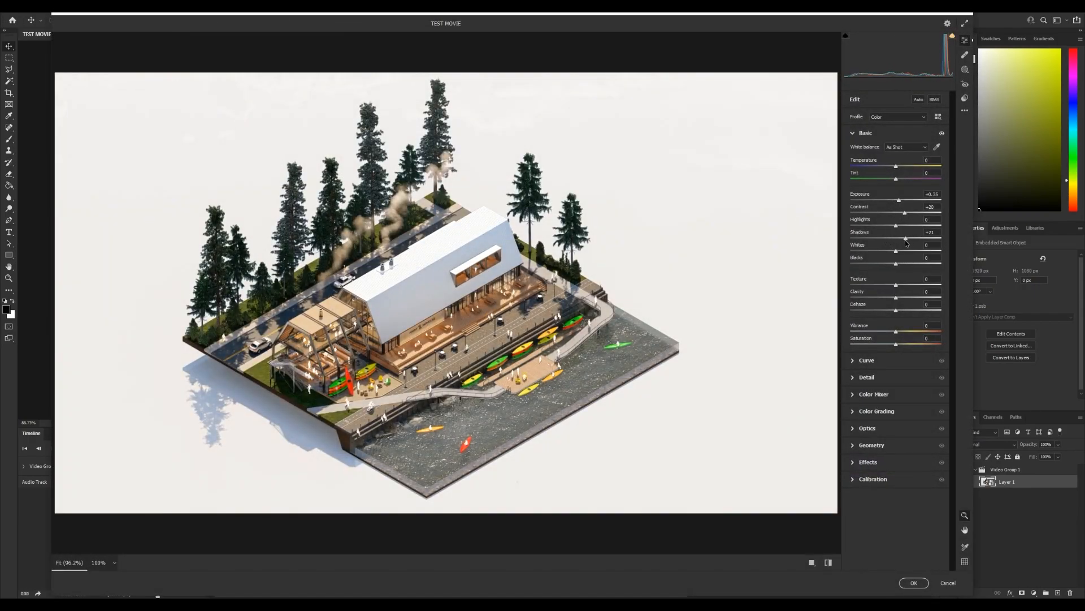
{"action": "mouse_move", "coordinate": [896, 284]}
{"action": "left_mouse_down"}
{"action": "mouse_move", "coordinate": [912, 287]}
{"action": "mouse_move", "coordinate": [883, 300]}
{"action": "mouse_move", "coordinate": [902, 303]}
{"action": "left_mouse_up"}
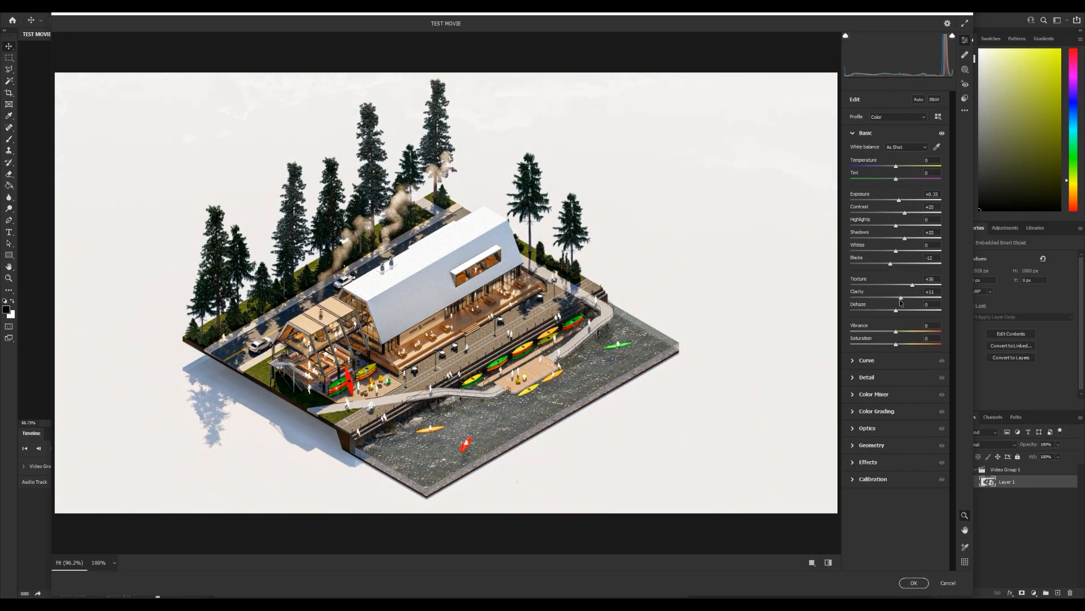
{"action": "left_click", "coordinate": [901, 166]}
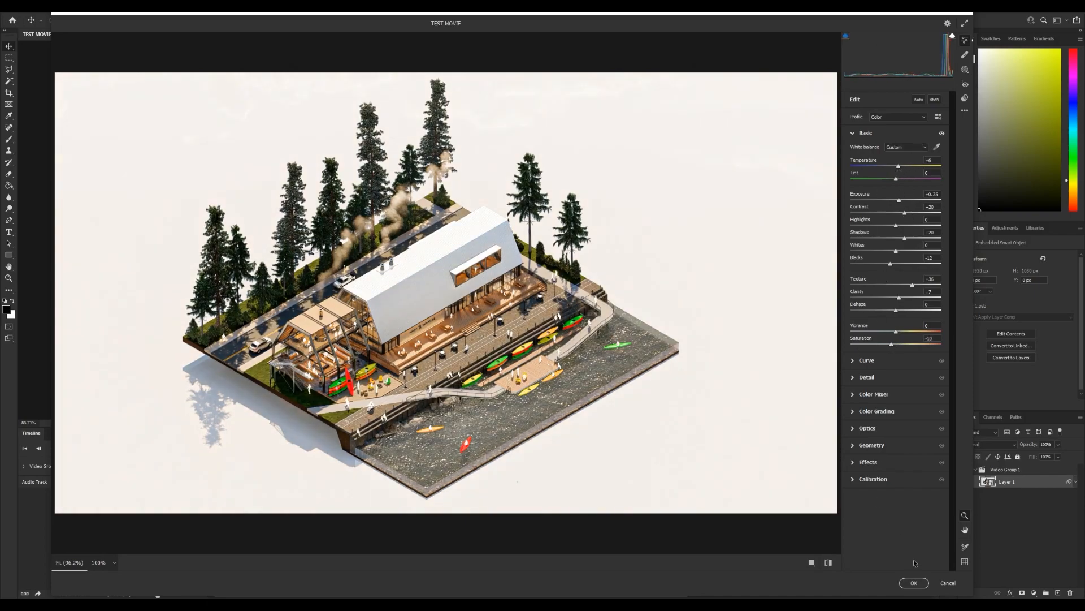
{"action": "left_click", "coordinate": [913, 582]}
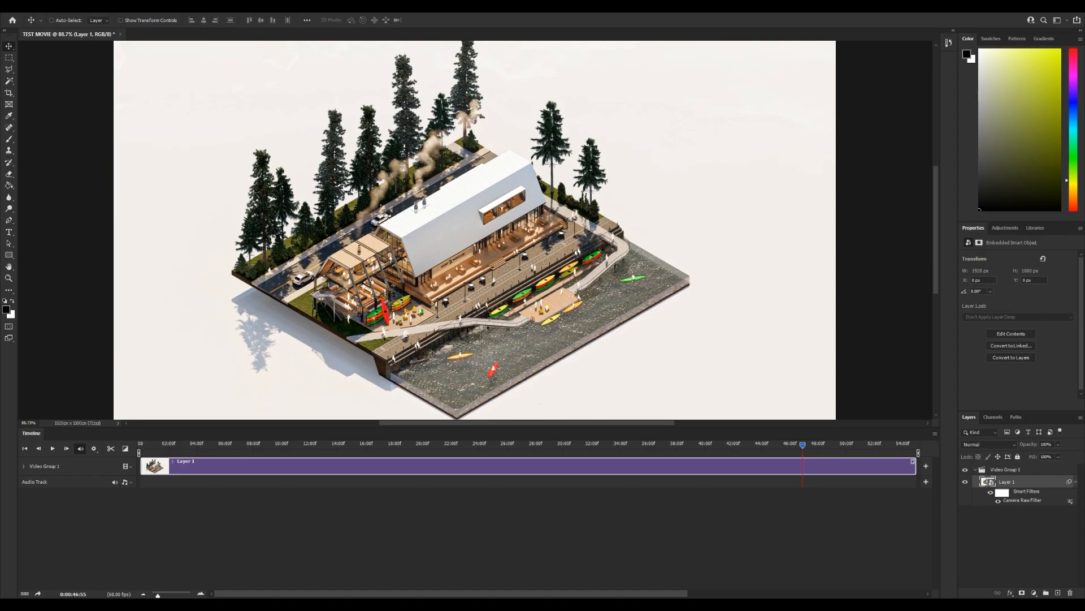
Create a new layer named WHITE LINES above the video layer and switch to the Brush tool
{"action": "key", "text": "ctrl+shift+alt+n"}
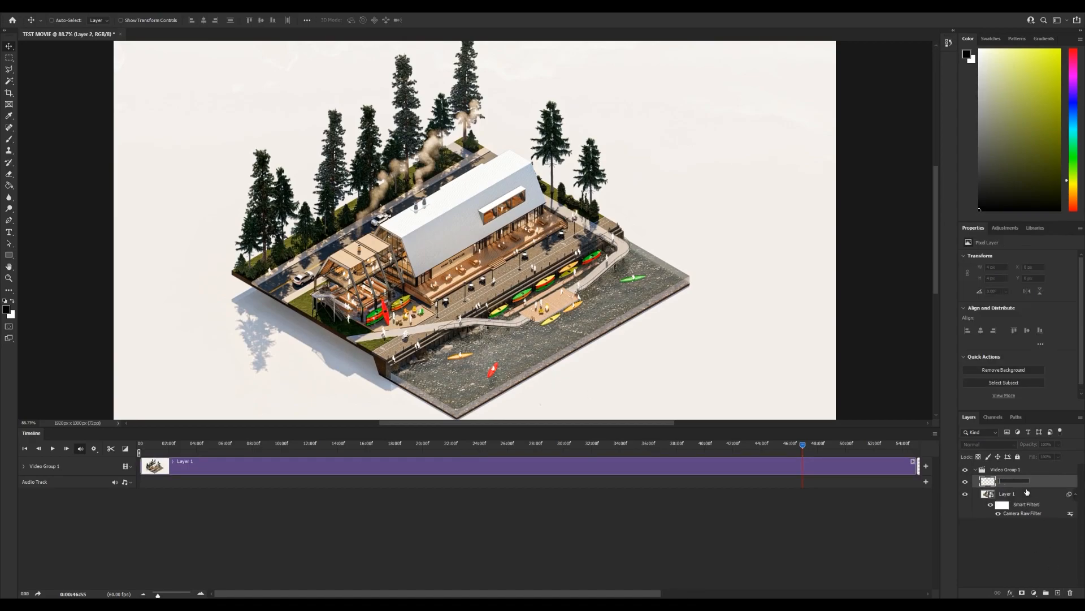
{"action": "type", "text": "WHITE LINES"}
{"action": "key", "text": "Return"}
{"action": "key", "text": "b"}
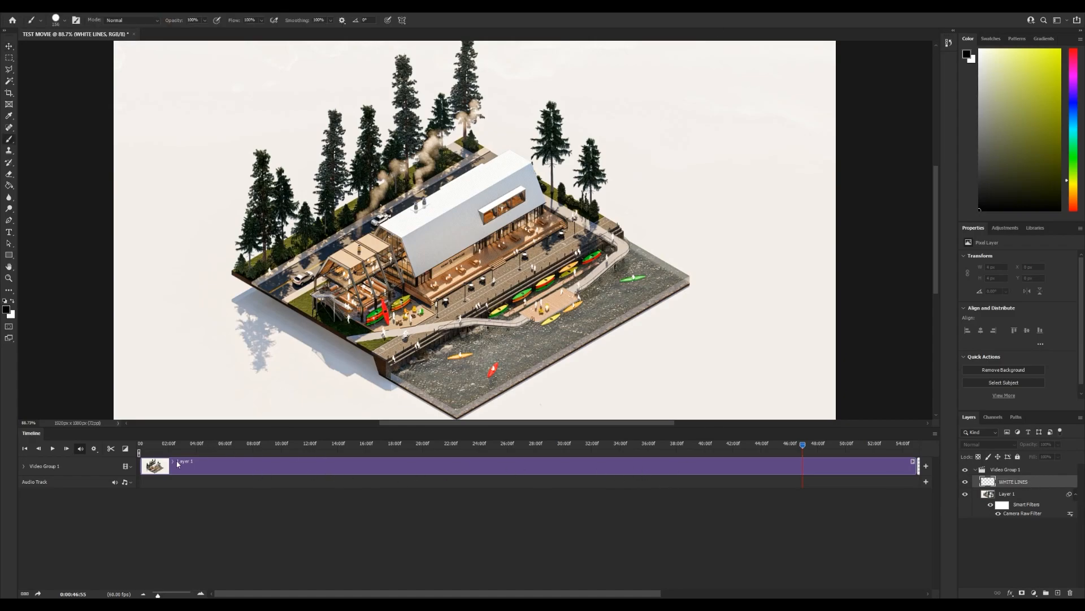
Move the WHITE LINES layer out of Video Group 1 so it gets its own timeline track above the video
{"action": "scroll", "coordinate": [741, 472], "scroll_direction": "right", "scroll_amount": 4}
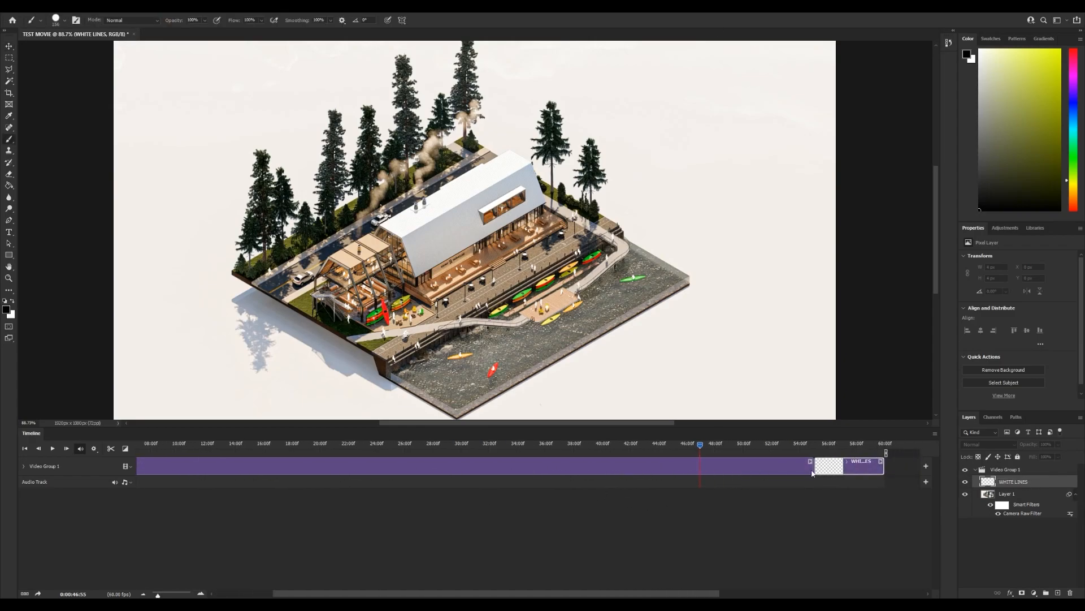
{"action": "left_click", "coordinate": [104, 468]}
{"action": "left_click", "coordinate": [23, 466]}
{"action": "left_click", "coordinate": [24, 466]}
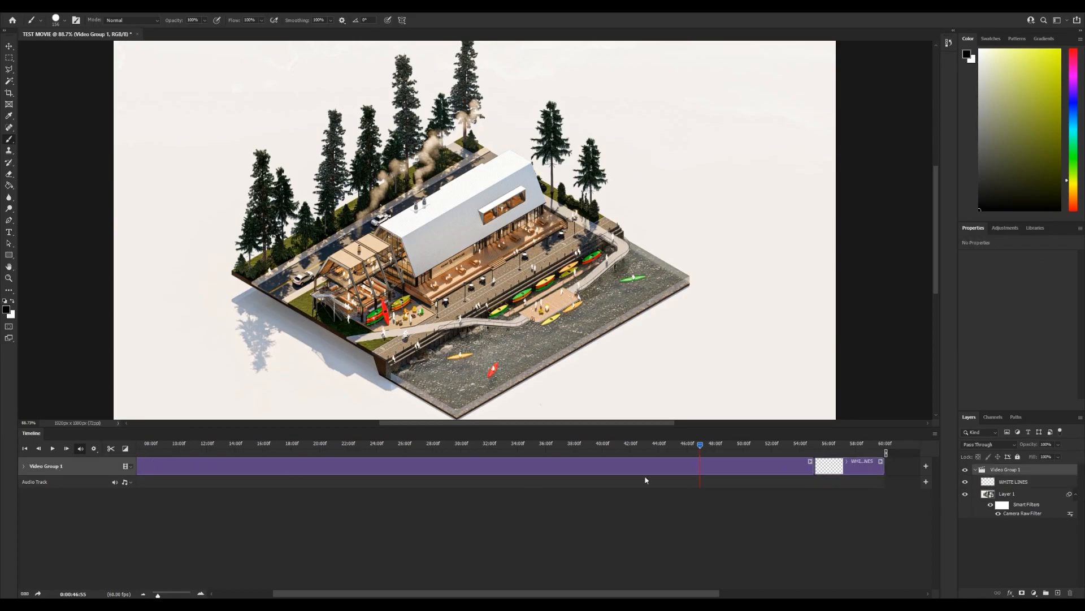
{"action": "left_click", "coordinate": [860, 469]}
{"action": "left_click_drag", "start_coordinate": [1013, 479], "coordinate": [1021, 468]}
Reposition the WHITE LINES clip over the video and stretch it to span the movie's full length
{"action": "left_click_drag", "start_coordinate": [870, 472], "coordinate": [735, 469]}
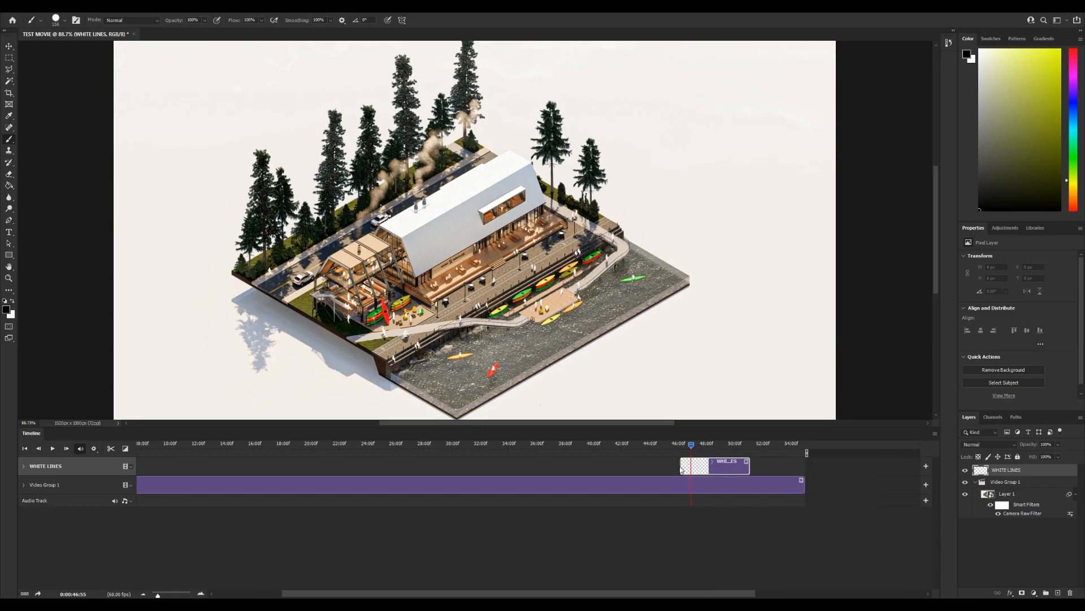
{"action": "left_click_drag", "start_coordinate": [158, 595], "coordinate": [156, 595]}
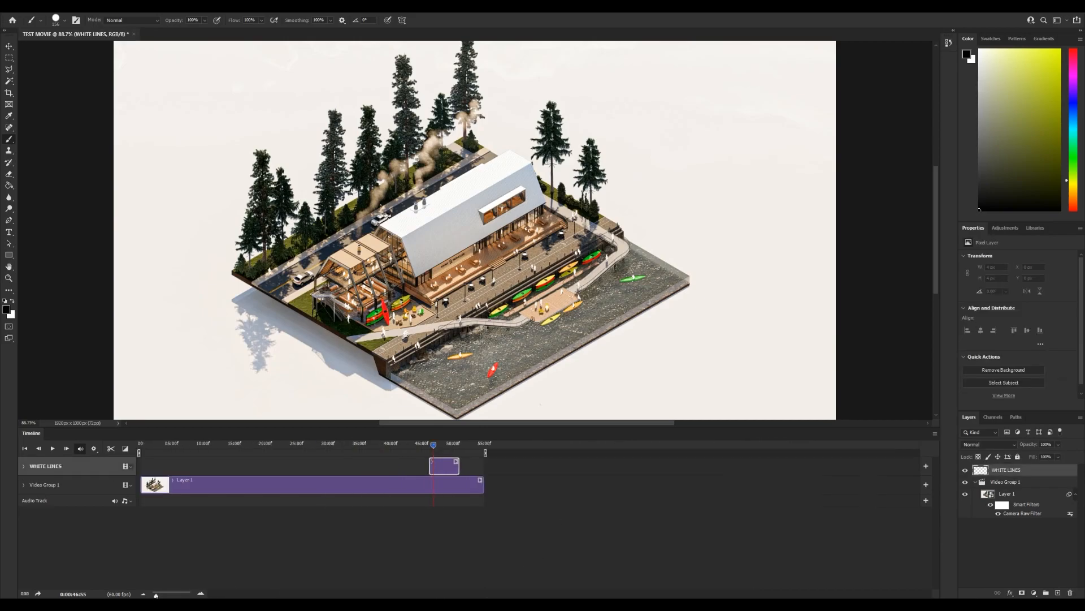
{"action": "left_click_drag", "start_coordinate": [429, 468], "coordinate": [142, 467]}
{"action": "left_click_drag", "start_coordinate": [459, 466], "coordinate": [482, 467]}
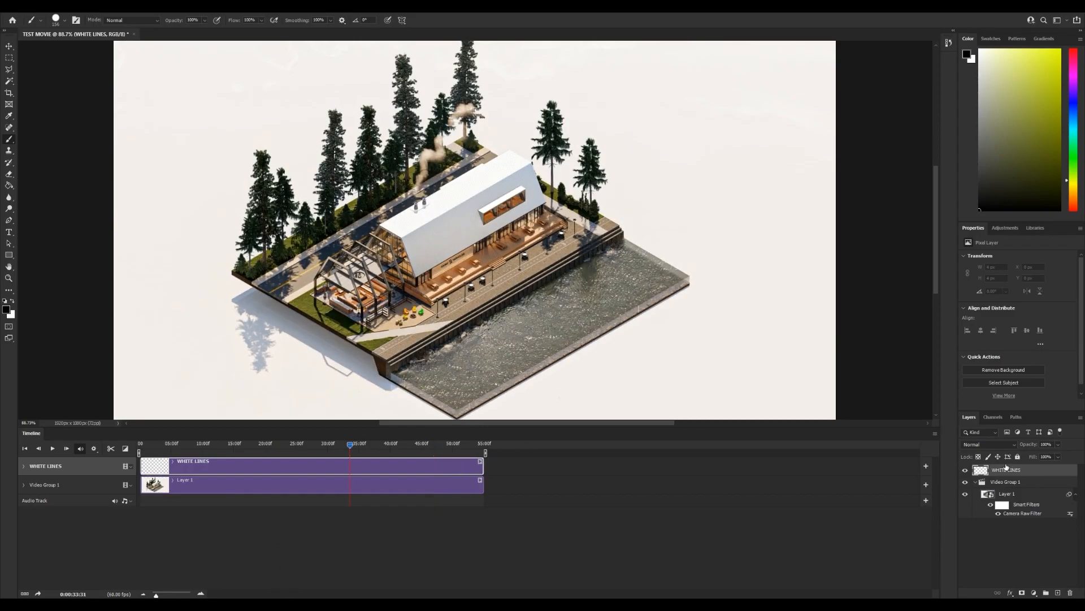
Shrink the brush to a thin white tip and draw straight along the base's road-side edge to the canal wall section
{"action": "scroll", "coordinate": [271, 283], "scroll_direction": "up", "scroll_amount": 5, "text": "alt"}
{"action": "right_click_drag", "start_coordinate": [583, 279], "coordinate": [270, 284], "text": "alt"}
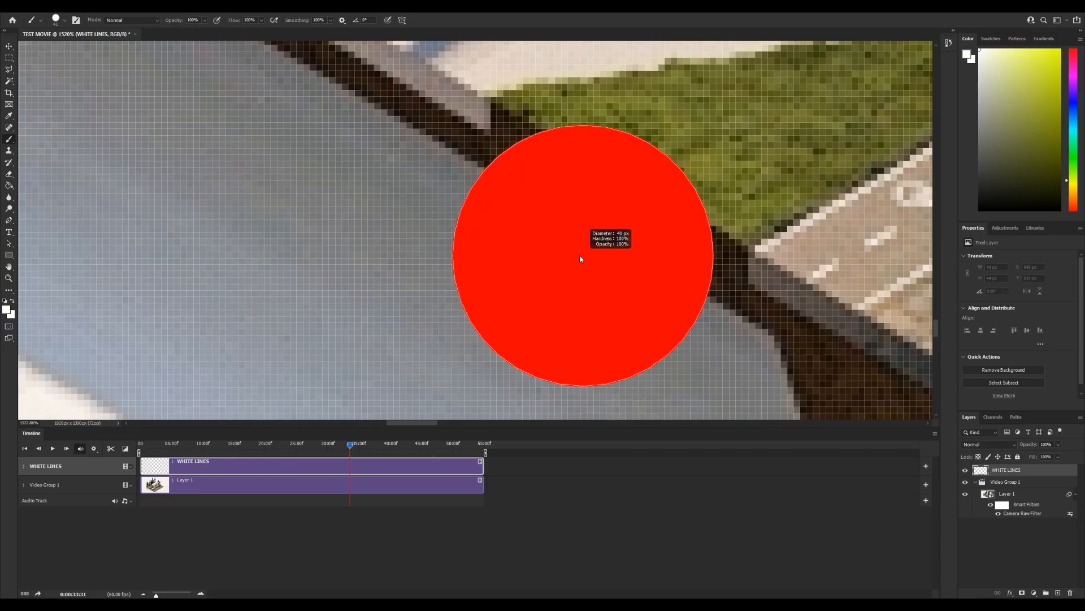
{"action": "right_click_drag", "start_coordinate": [580, 255], "coordinate": [451, 250], "text": "alt"}
{"action": "scroll", "coordinate": [526, 308], "scroll_direction": "down", "scroll_amount": 8, "text": "alt"}
{"action": "scroll", "coordinate": [272, 144], "scroll_direction": "up", "scroll_amount": 8, "text": "alt"}
{"action": "scroll", "coordinate": [297, 189], "scroll_direction": "down", "scroll_amount": 2, "text": "alt"}
{"action": "right_click_drag", "start_coordinate": [317, 203], "coordinate": [323, 204], "text": "alt"}
{"action": "left_click", "coordinate": [320, 205]}
{"action": "scroll", "coordinate": [272, 159], "scroll_direction": "down", "scroll_amount": 8, "text": "alt"}
{"action": "scroll", "coordinate": [447, 260], "scroll_direction": "up", "scroll_amount": 7, "text": "alt"}
{"action": "left_click", "coordinate": [571, 326], "text": "shift"}
Continue the straight white line along the water base's lower edge, around the front corner and a short way up the far corner
{"action": "scroll", "coordinate": [570, 326], "scroll_direction": "down", "scroll_amount": 6, "text": "alt"}
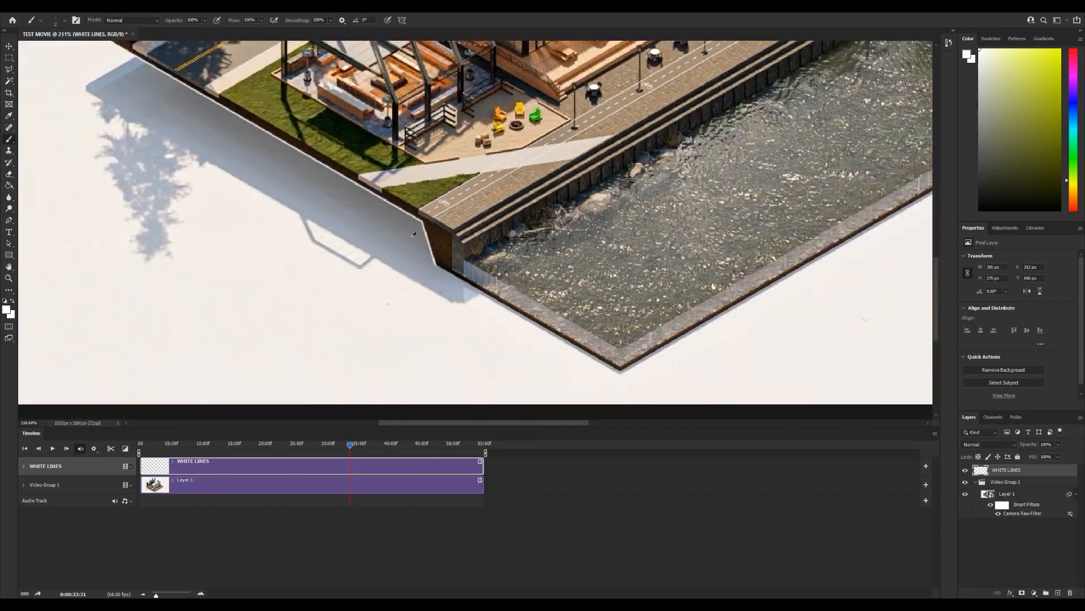
{"action": "scroll", "coordinate": [616, 384], "scroll_direction": "up", "scroll_amount": 8, "text": "alt"}
{"action": "left_click", "coordinate": [615, 388], "text": "shift"}
{"action": "scroll", "coordinate": [358, 359], "scroll_direction": "down", "scroll_amount": 8, "text": "alt"}
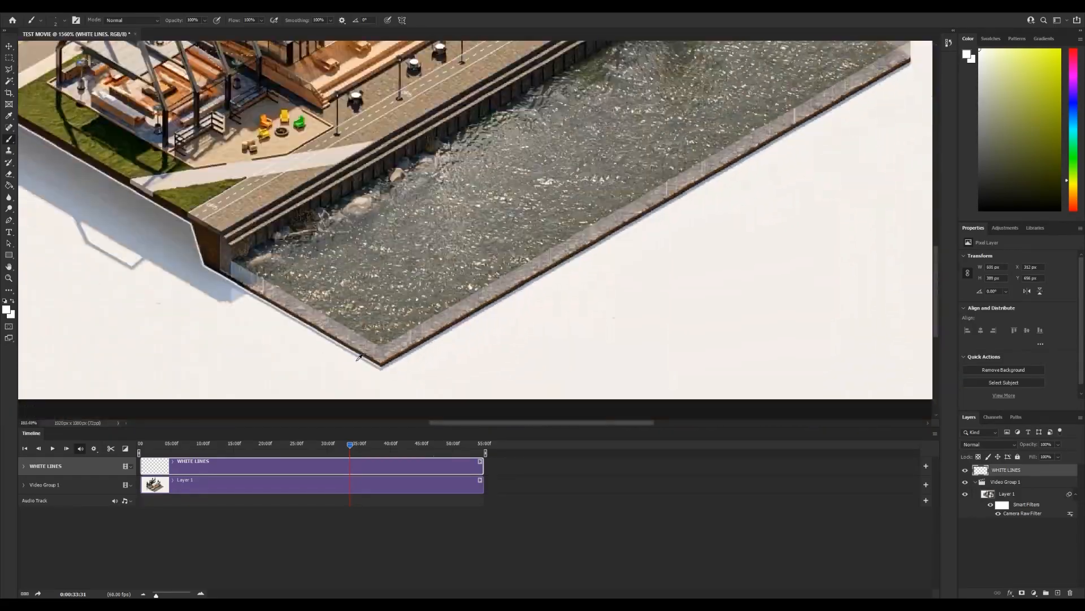
{"action": "scroll", "coordinate": [774, 130], "scroll_direction": "up", "scroll_amount": 7, "text": "alt"}
{"action": "left_click", "coordinate": [750, 217], "text": "shift"}
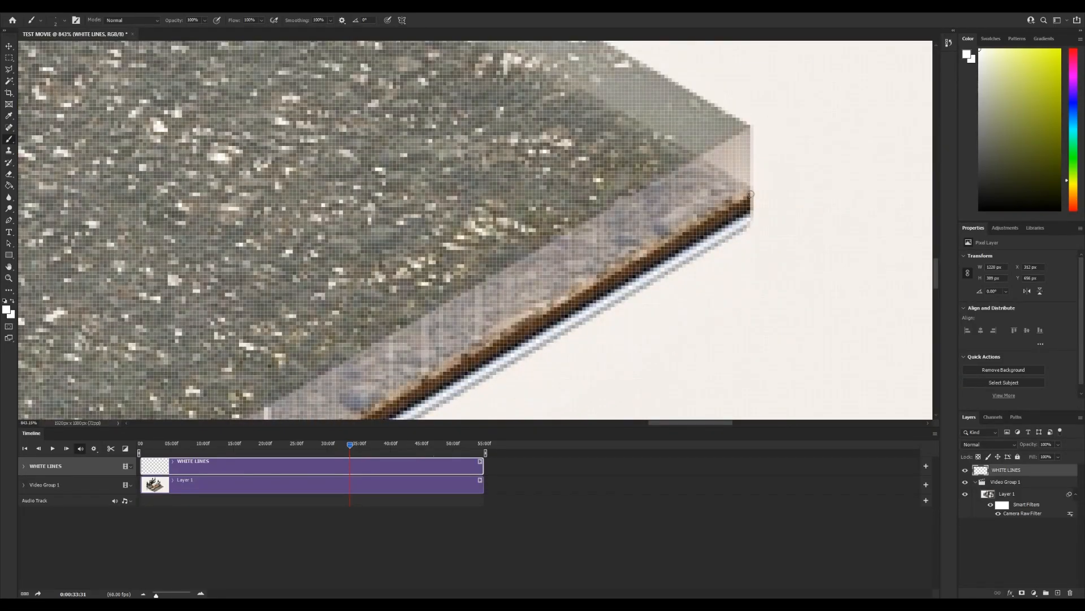
{"action": "left_click", "coordinate": [750, 194], "text": "shift"}
Outline the upper edge of the dark base strip back around the front corner, then up the vertical corner of the canal wall section
{"action": "scroll", "coordinate": [836, 150], "scroll_direction": "down", "scroll_amount": 7, "text": "alt"}
{"action": "scroll", "coordinate": [498, 402], "scroll_direction": "up", "scroll_amount": 8, "text": "alt"}
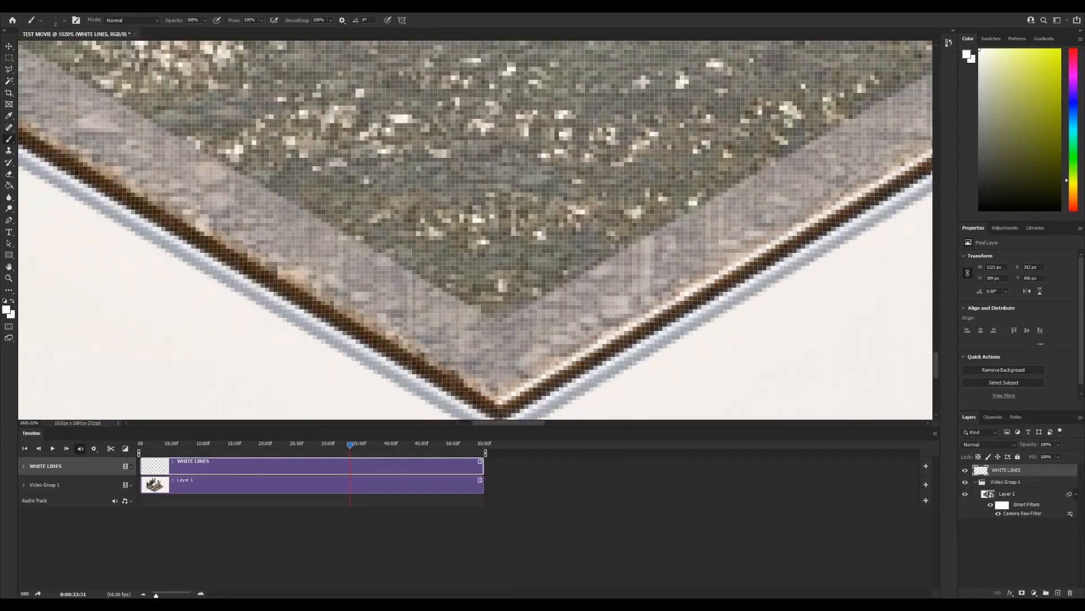
{"action": "left_click", "coordinate": [498, 401], "text": "shift"}
{"action": "scroll", "coordinate": [499, 402], "scroll_direction": "down", "scroll_amount": 8, "text": "alt"}
{"action": "scroll", "coordinate": [517, 273], "scroll_direction": "up", "scroll_amount": 7, "text": "alt"}
{"action": "left_click", "coordinate": [472, 257], "text": "shift"}
{"action": "scroll", "coordinate": [472, 256], "scroll_direction": "up", "scroll_amount": 3}
{"action": "left_click", "coordinate": [472, 164], "text": "shift"}
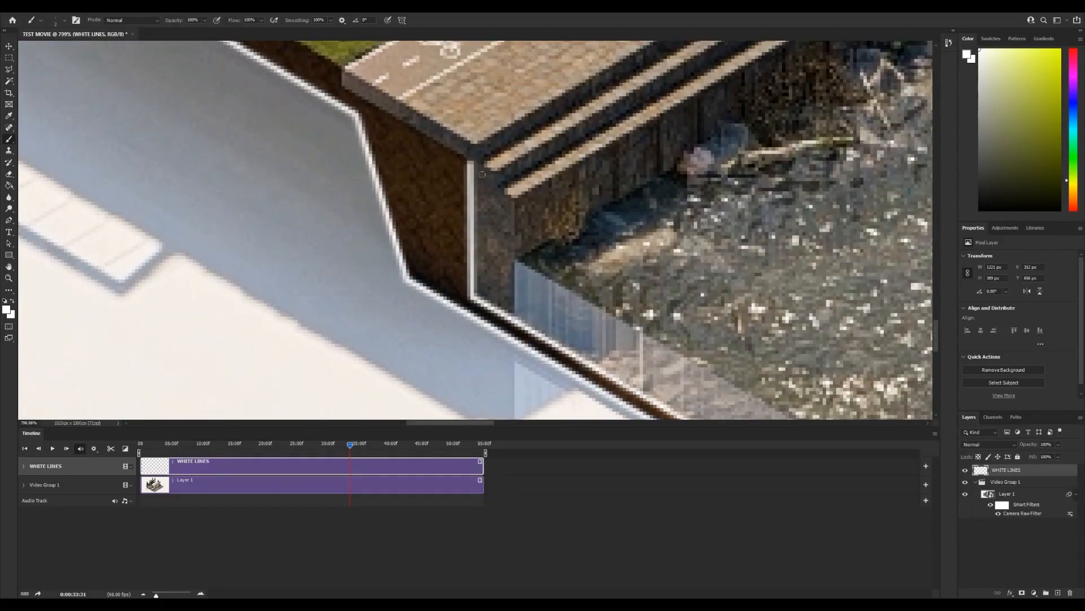
Add a short white vertical line up the base's outer corner beside the road and trees
{"action": "scroll", "coordinate": [472, 164], "scroll_direction": "down", "scroll_amount": 8, "text": "alt"}
{"action": "scroll", "coordinate": [289, 137], "scroll_direction": "up", "scroll_amount": 8, "text": "alt"}
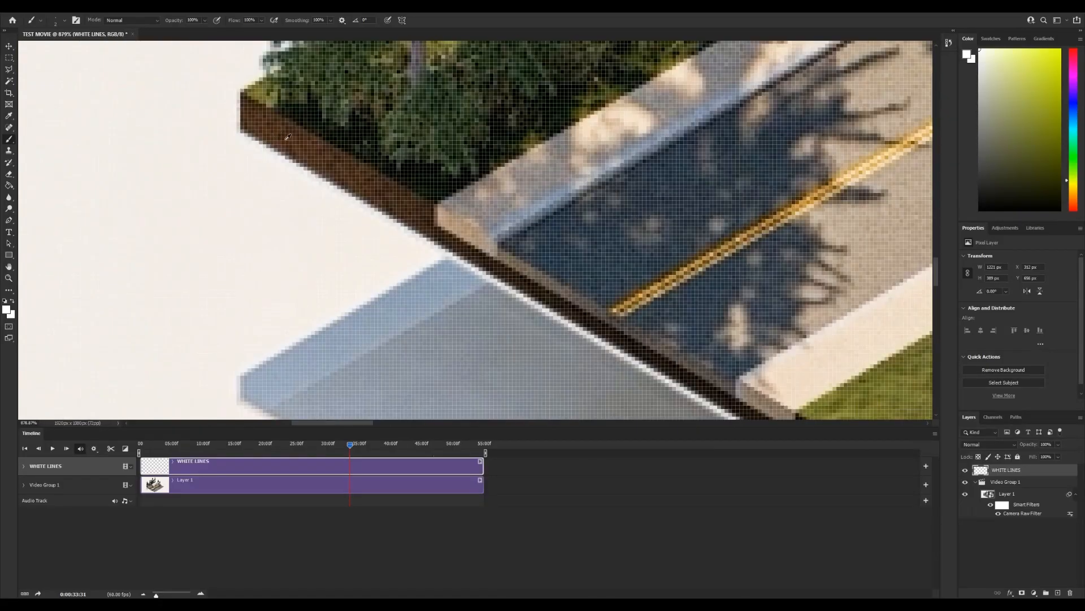
{"action": "scroll", "coordinate": [288, 137], "scroll_direction": "down", "scroll_amount": 2, "text": "alt"}
{"action": "left_click", "coordinate": [242, 115], "text": "shift"}
{"action": "scroll", "coordinate": [232, 113], "scroll_direction": "down", "scroll_amount": 6, "text": "alt"}
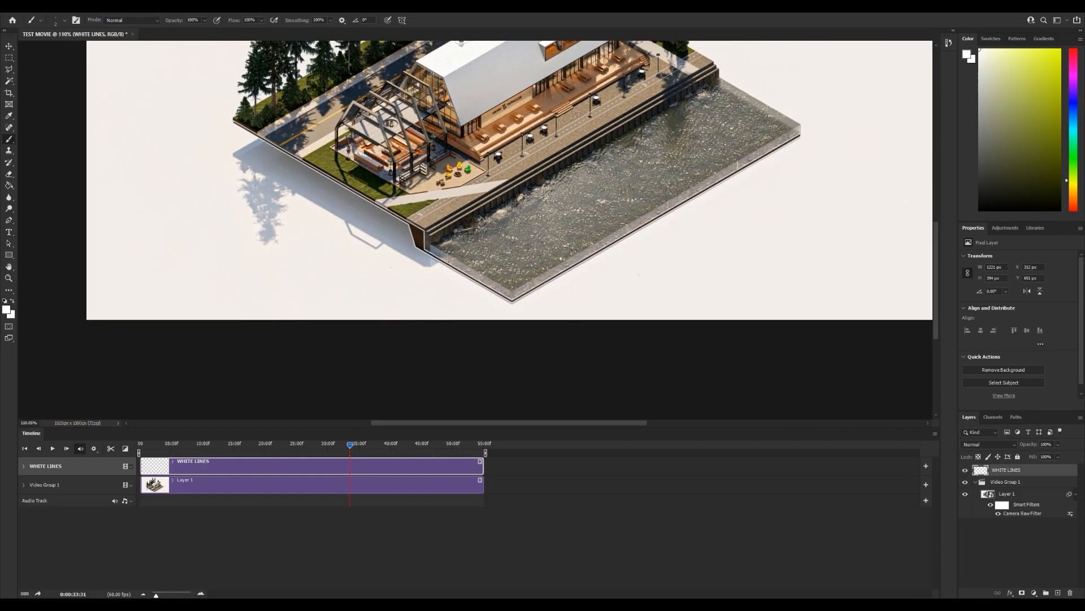
{"action": "scroll", "coordinate": [443, 205], "scroll_direction": "down", "scroll_amount": 3, "text": "alt"}
{"action": "scroll", "coordinate": [443, 205], "scroll_direction": "up", "scroll_amount": 1}
{"action": "scroll", "coordinate": [701, 171], "scroll_direction": "up", "scroll_amount": 5, "text": "alt"}
{"action": "scroll", "coordinate": [664, 368], "scroll_direction": "down", "scroll_amount": 3, "text": "alt"}
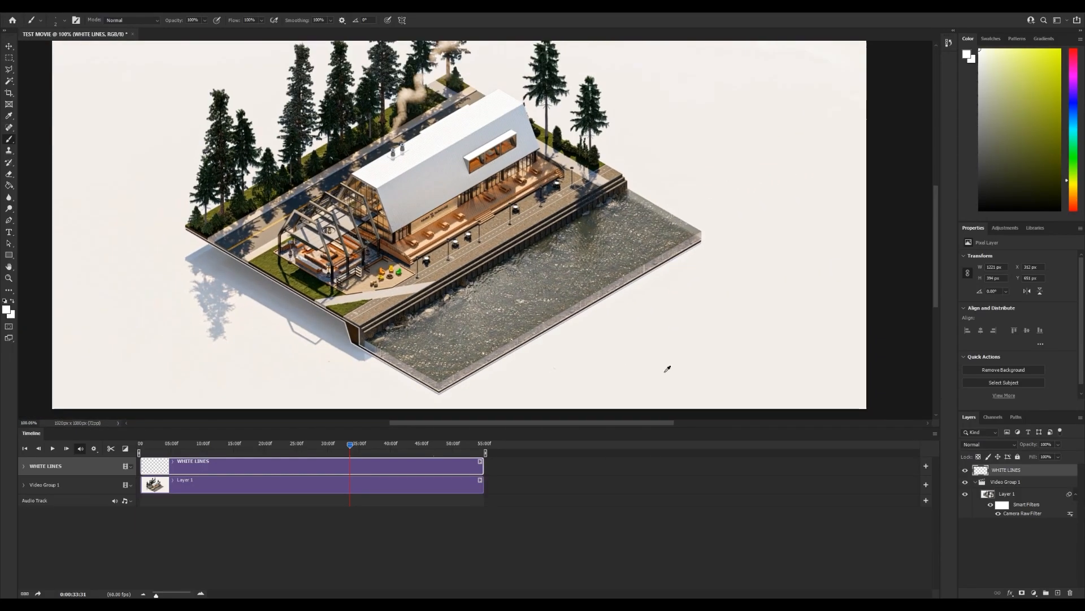
{"action": "scroll", "coordinate": [256, 324], "scroll_direction": "up", "scroll_amount": 2, "text": "alt"}
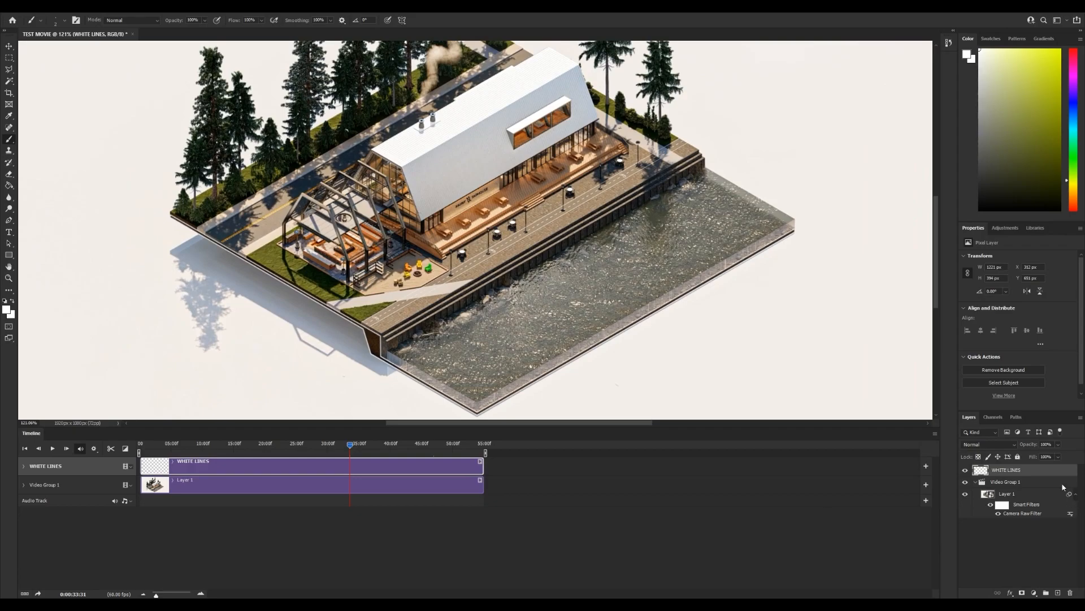
Create a new layer named WATER POCHE and stretch its clip across the video's full length
{"action": "key", "text": "ctrl+shift+alt+n"}
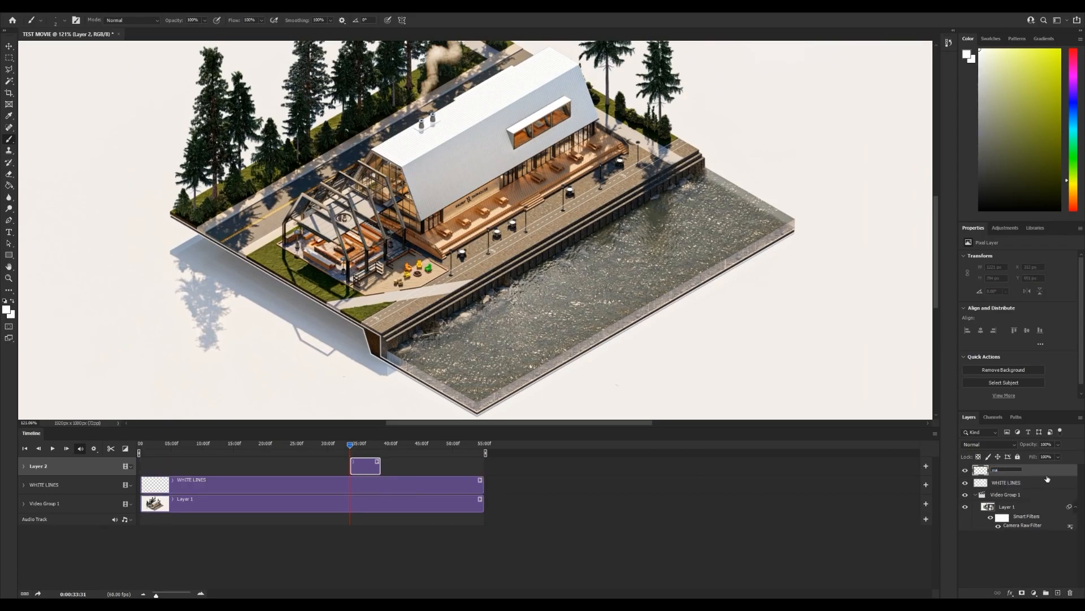
{"action": "type", "text": "CHE"}
{"action": "key", "text": "Return"}
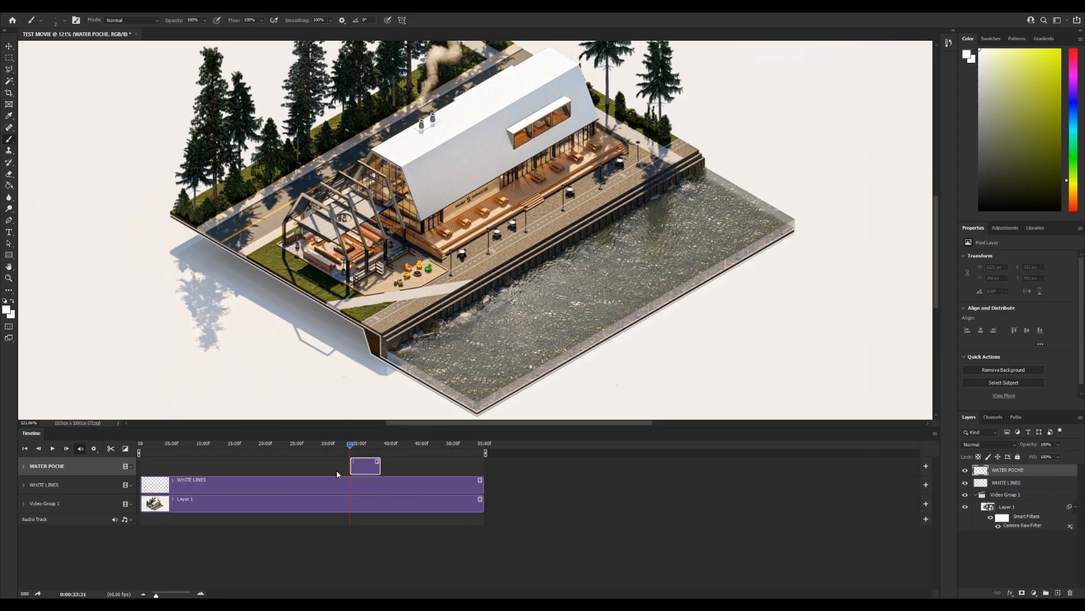
{"action": "left_click_drag", "start_coordinate": [350, 469], "coordinate": [483, 466]}
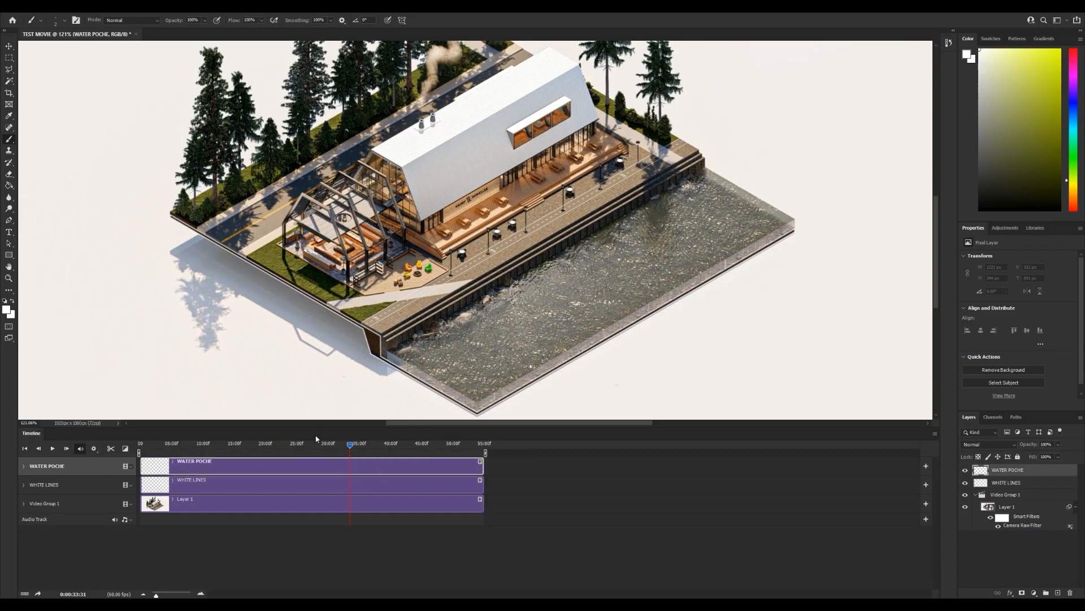
Start a Polygonal Lasso outline at the canal wall and trace the water surface's edge around the front corner toward the far corner
{"action": "scroll", "coordinate": [424, 399], "scroll_direction": "up", "scroll_amount": 3}
{"action": "scroll", "coordinate": [424, 398], "scroll_direction": "down", "scroll_amount": 3}
{"action": "scroll", "coordinate": [432, 395], "scroll_direction": "up", "scroll_amount": 5, "text": "alt"}
{"action": "scroll", "coordinate": [396, 341], "scroll_direction": "up", "scroll_amount": 2, "text": "alt"}
{"action": "key", "text": "l"}
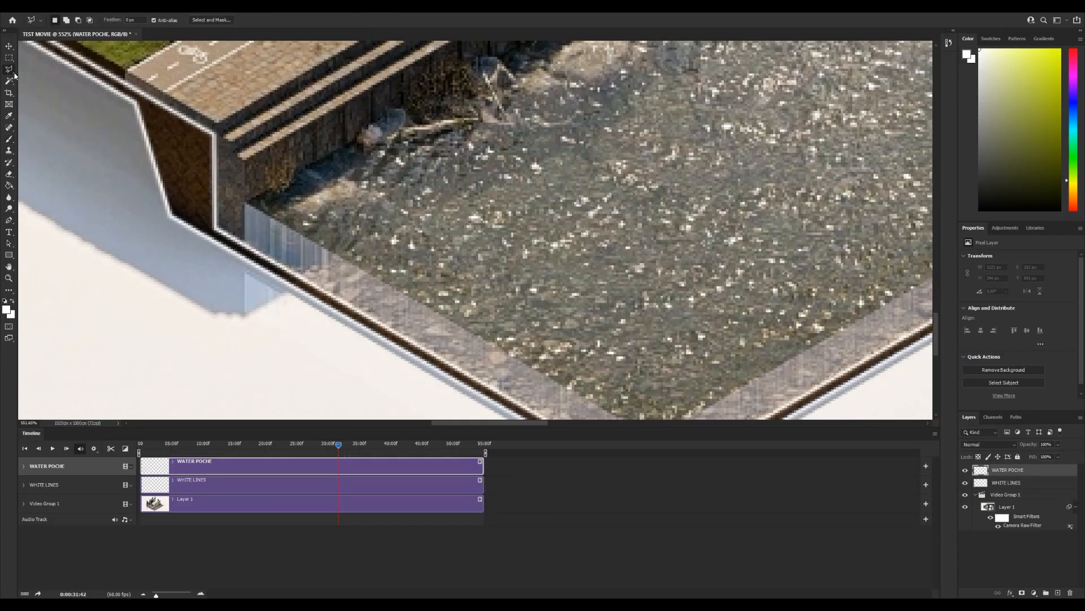
{"action": "scroll", "coordinate": [254, 261], "scroll_direction": "up", "scroll_amount": 3, "text": "alt"}
{"action": "left_click", "coordinate": [255, 182]}
{"action": "scroll", "coordinate": [452, 226], "scroll_direction": "down", "scroll_amount": 4, "text": "alt"}
{"action": "left_click_drag", "start_coordinate": [419, 305], "coordinate": [124, 272]}
{"action": "scroll", "coordinate": [396, 339], "scroll_direction": "up", "scroll_amount": 4, "text": "alt"}
{"action": "left_click", "coordinate": [362, 365]}
{"action": "scroll", "coordinate": [351, 376], "scroll_direction": "down", "scroll_amount": 4, "text": "alt"}
{"action": "scroll", "coordinate": [666, 272], "scroll_direction": "up", "scroll_amount": 4, "text": "alt"}
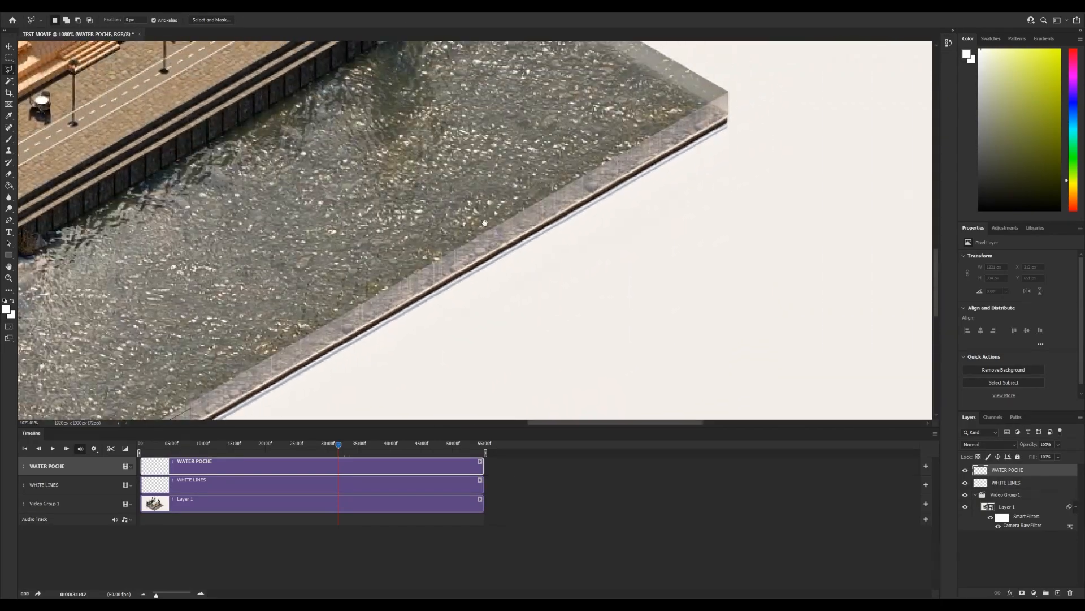
Trace the lower edge of the water's cut face back around the front corner and close the selection at the canal wall
{"action": "scroll", "coordinate": [666, 334], "scroll_direction": "down", "scroll_amount": 4, "text": "alt"}
{"action": "scroll", "coordinate": [259, 386], "scroll_direction": "up", "scroll_amount": 4, "text": "alt"}
{"action": "left_click", "coordinate": [272, 378]}
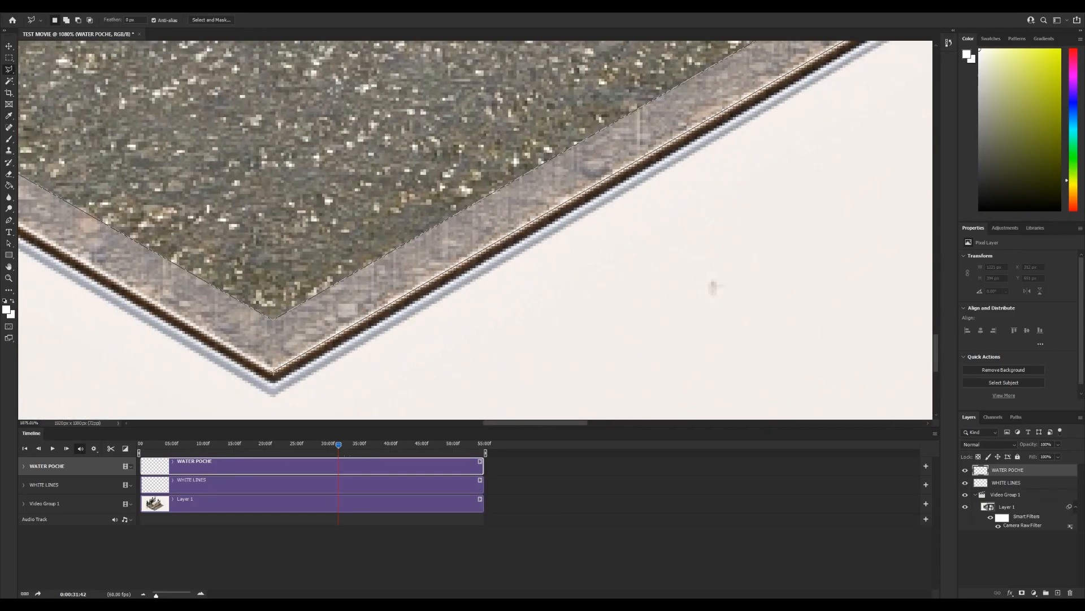
{"action": "scroll", "coordinate": [273, 339], "scroll_direction": "down", "scroll_amount": 4, "text": "alt"}
{"action": "scroll", "coordinate": [247, 276], "scroll_direction": "up", "scroll_amount": 3, "text": "alt"}
{"action": "left_click", "coordinate": [310, 228]}
{"action": "left_click", "coordinate": [309, 186]}
{"action": "scroll", "coordinate": [315, 283], "scroll_direction": "down", "scroll_amount": 4, "text": "alt"}
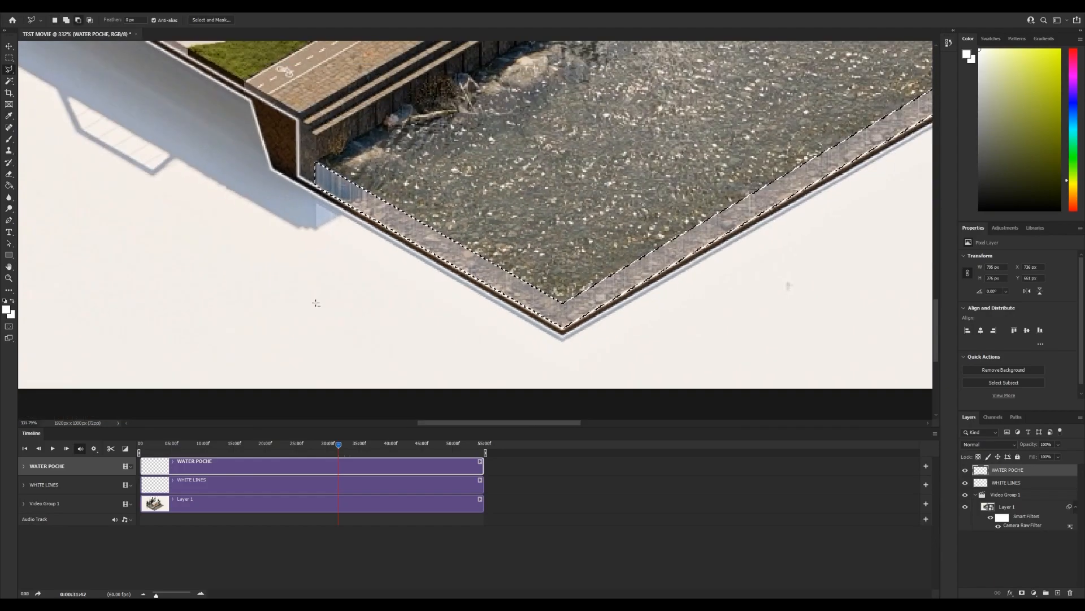
Place the WATER POCHE layer beneath WHITE LINES and realign its clip with the video's start
{"action": "left_click_drag", "start_coordinate": [1028, 470], "coordinate": [1028, 489]}
{"action": "left_click_drag", "start_coordinate": [1028, 493], "coordinate": [1028, 478]}
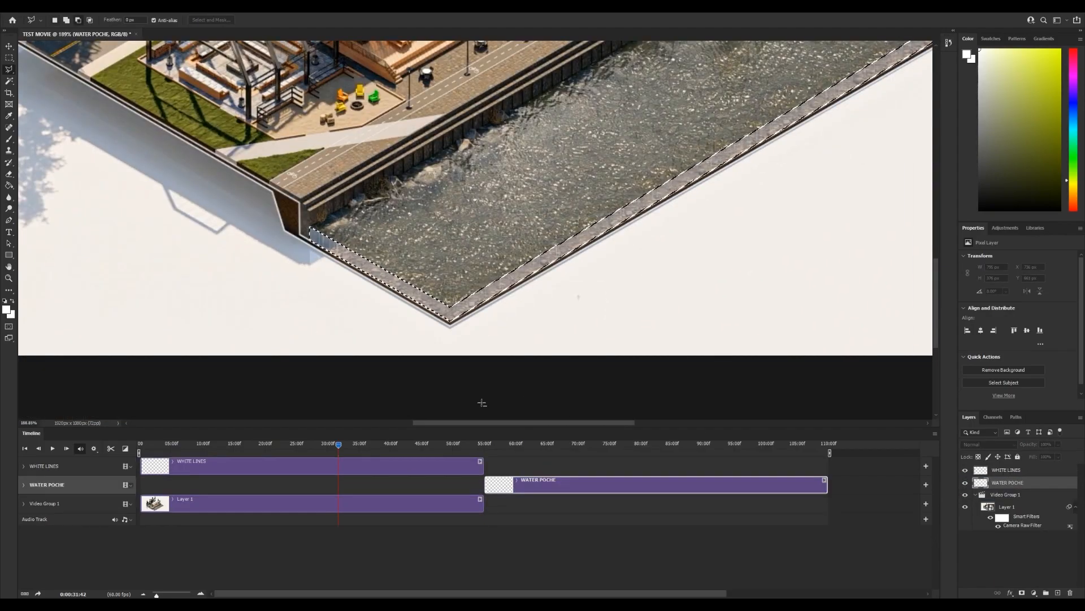
{"action": "scroll", "coordinate": [491, 395], "scroll_direction": "down", "scroll_amount": 2, "text": "alt"}
{"action": "left_click_drag", "start_coordinate": [576, 484], "coordinate": [232, 481]}
{"action": "left_click_drag", "start_coordinate": [333, 495], "coordinate": [323, 492]}
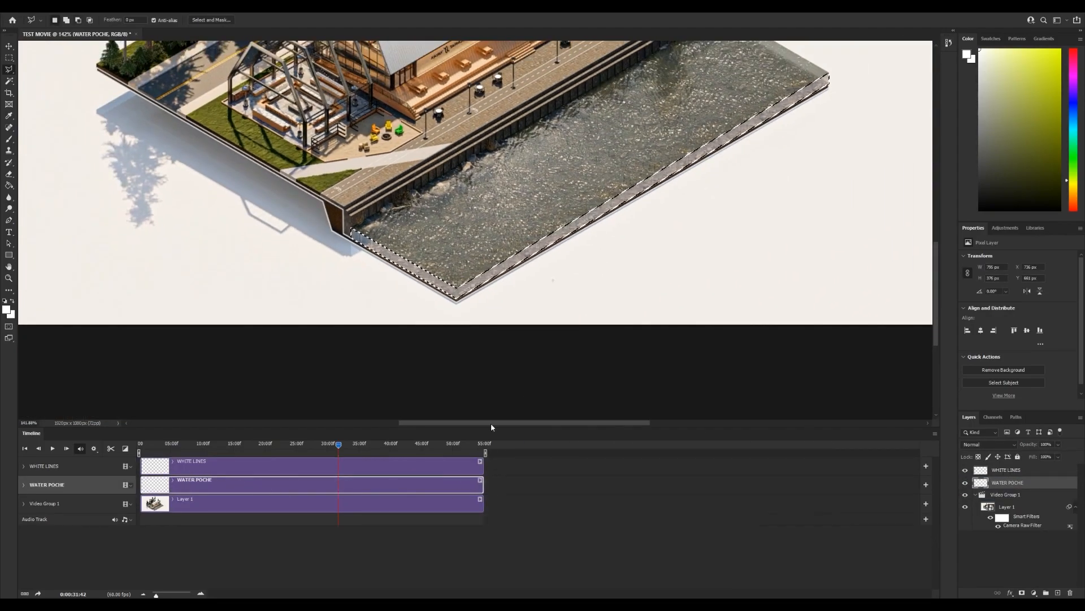
Fill the selected water cut face with black on WATER POCHE and deselect it
{"action": "scroll", "coordinate": [499, 340], "scroll_direction": "up", "scroll_amount": 2, "text": "alt"}
{"action": "left_click_drag", "start_coordinate": [1034, 158], "coordinate": [978, 211]}
{"action": "key", "text": "g"}
{"action": "left_click", "coordinate": [483, 332]}
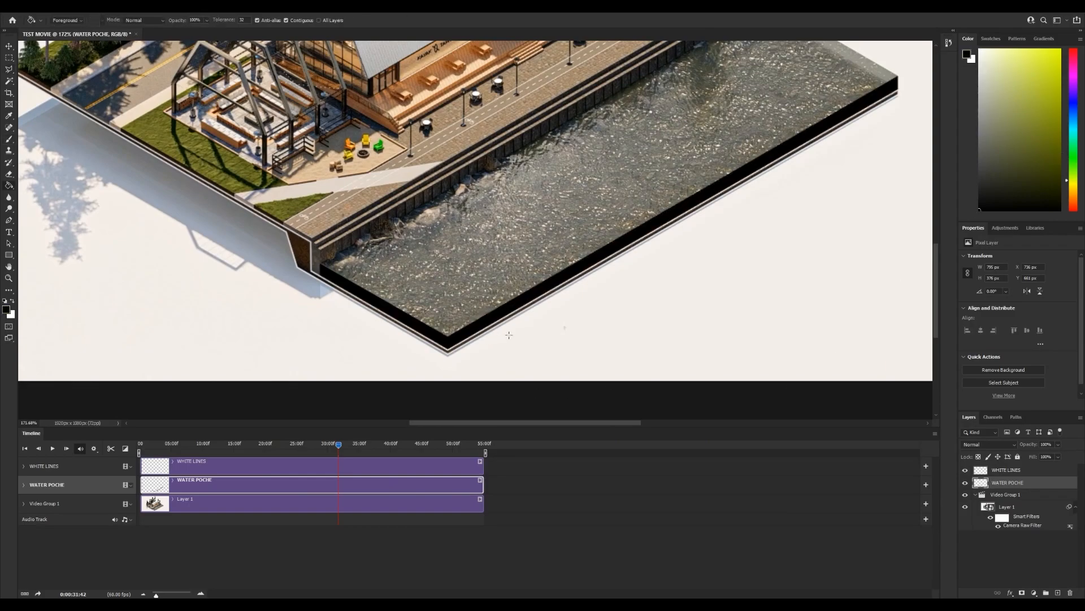
{"action": "key", "text": "ctrl+d"}
Lower the WATER POCHE layer's opacity to about 45%
{"action": "scroll", "coordinate": [483, 332], "scroll_direction": "down", "scroll_amount": 2, "text": "alt"}
{"action": "key", "text": "v"}
{"action": "left_click", "coordinate": [1057, 444]}
{"action": "left_click_drag", "start_coordinate": [1049, 455], "coordinate": [1039, 456]}
{"action": "scroll", "coordinate": [662, 308], "scroll_direction": "down", "scroll_amount": 3, "text": "alt"}
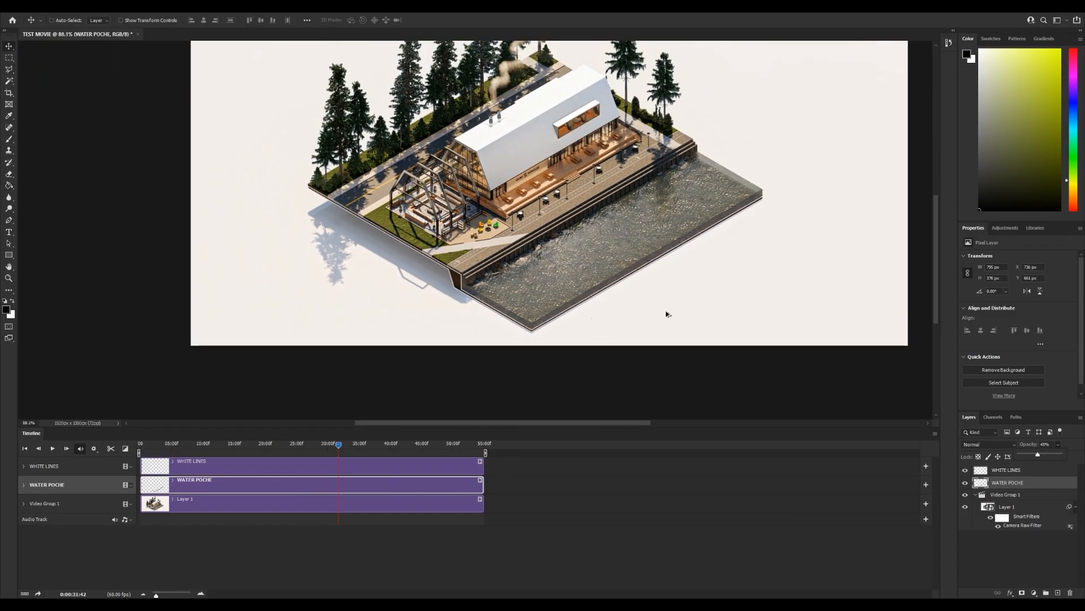
On WHITE LINES, brush straight white lines along the canal wall's stepped end and the water face's upper edge to the front corner
{"action": "scroll", "coordinate": [541, 337], "scroll_direction": "up", "scroll_amount": 3, "text": "alt"}
{"action": "left_click", "coordinate": [1035, 470]}
{"action": "key", "text": "b"}
{"action": "scroll", "coordinate": [536, 366], "scroll_direction": "up", "scroll_amount": 6, "text": "alt"}
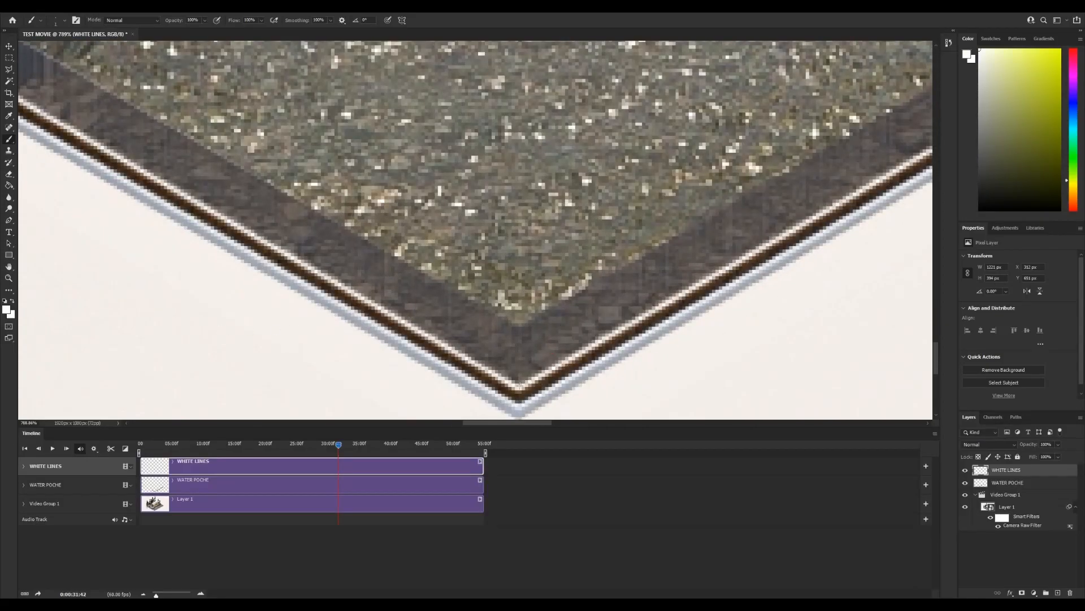
{"action": "scroll", "coordinate": [519, 326], "scroll_direction": "down", "scroll_amount": 3, "text": "alt"}
{"action": "scroll", "coordinate": [320, 225], "scroll_direction": "up", "scroll_amount": 4, "text": "alt"}
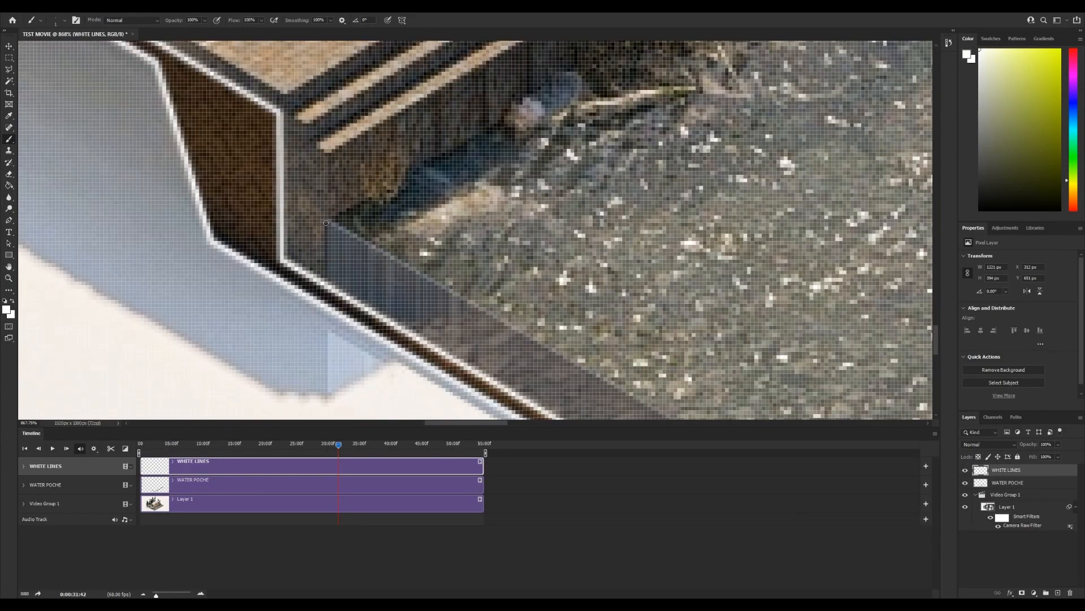
{"action": "left_click", "coordinate": [321, 154], "text": "shift"}
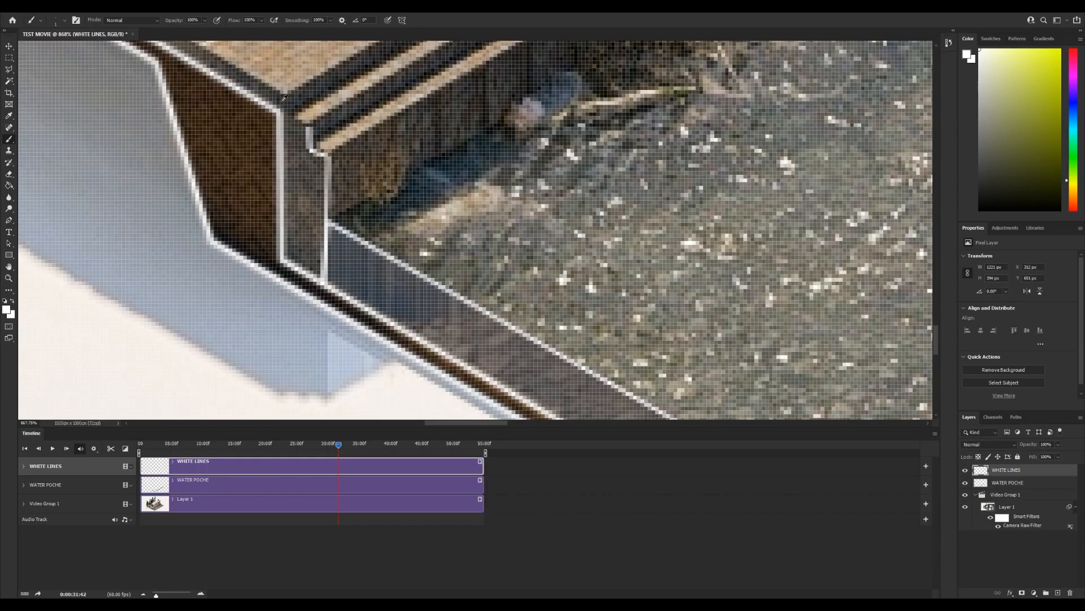
Try to connect the canal wall's stepped outline to the soil section's upper corner with a straight white line
{"action": "scroll", "coordinate": [283, 102], "scroll_direction": "up", "scroll_amount": 2, "text": "alt"}
{"action": "left_click", "coordinate": [324, 140]}
{"action": "left_click", "coordinate": [277, 120], "text": "shift"}
{"action": "scroll", "coordinate": [276, 123], "scroll_direction": "down", "scroll_amount": 1, "text": "alt"}
{"action": "key", "text": "ctrl+z"}
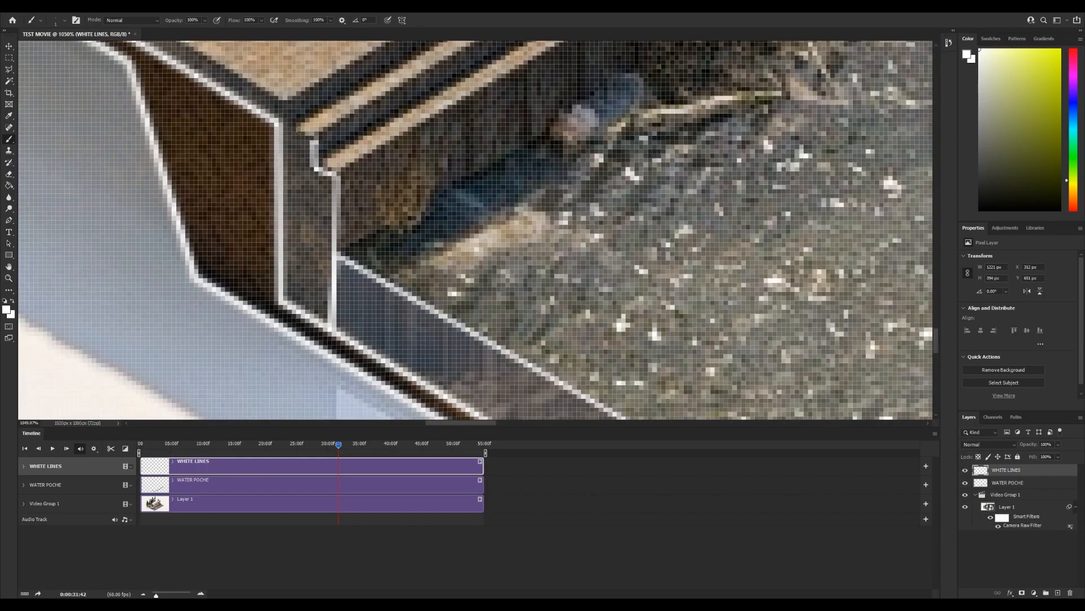
Outline the rest of the water face in white, along its upper edge from the front to the far corner and down that corner
{"action": "scroll", "coordinate": [294, 128], "scroll_direction": "down", "scroll_amount": 4, "text": "alt"}
{"action": "scroll", "coordinate": [426, 285], "scroll_direction": "up", "scroll_amount": 4, "text": "alt"}
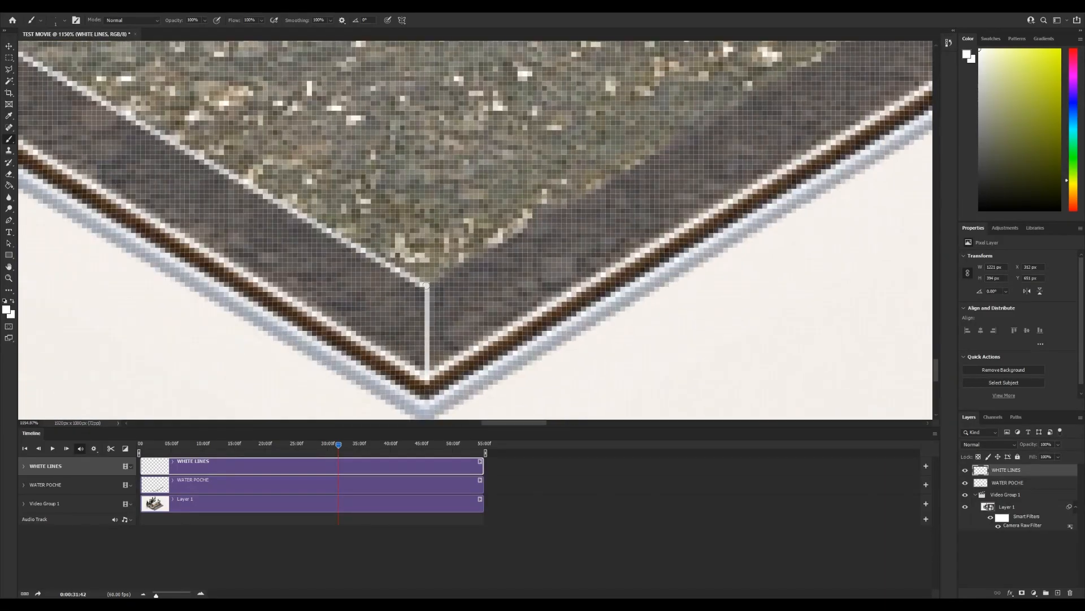
{"action": "left_click", "coordinate": [427, 286]}
{"action": "scroll", "coordinate": [426, 285], "scroll_direction": "down", "scroll_amount": 4, "text": "alt"}
{"action": "scroll", "coordinate": [610, 174], "scroll_direction": "up", "scroll_amount": 4, "text": "alt"}
{"action": "left_click", "coordinate": [584, 240], "text": "shift"}
{"action": "left_click", "coordinate": [584, 299], "text": "shift"}
{"action": "scroll", "coordinate": [594, 251], "scroll_direction": "down", "scroll_amount": 4, "text": "alt"}
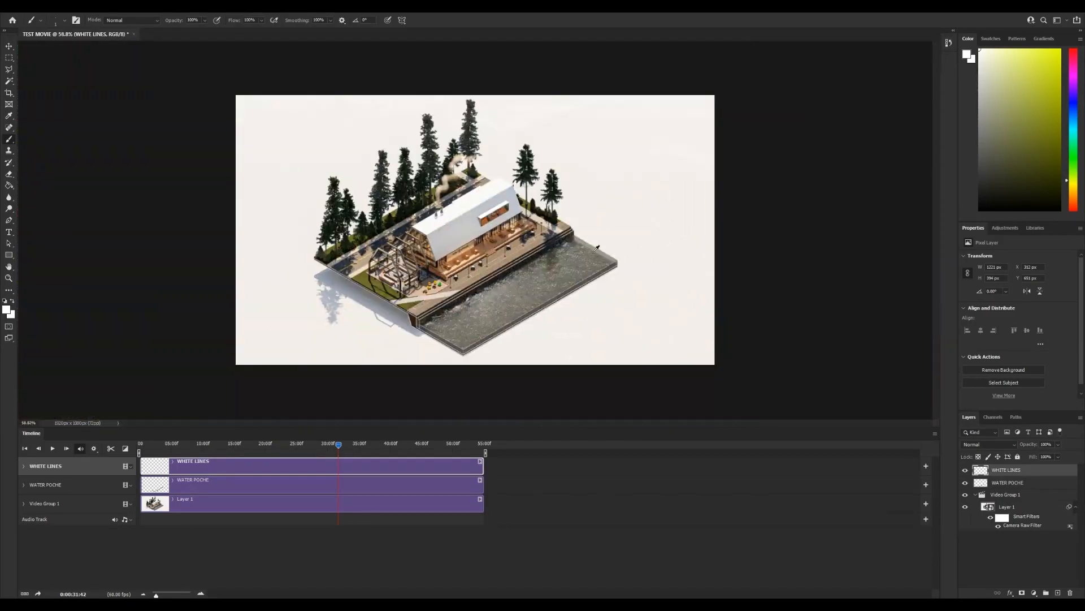
{"action": "scroll", "coordinate": [486, 212], "scroll_direction": "up", "scroll_amount": 2, "text": "alt"}
{"action": "key", "text": "v"}
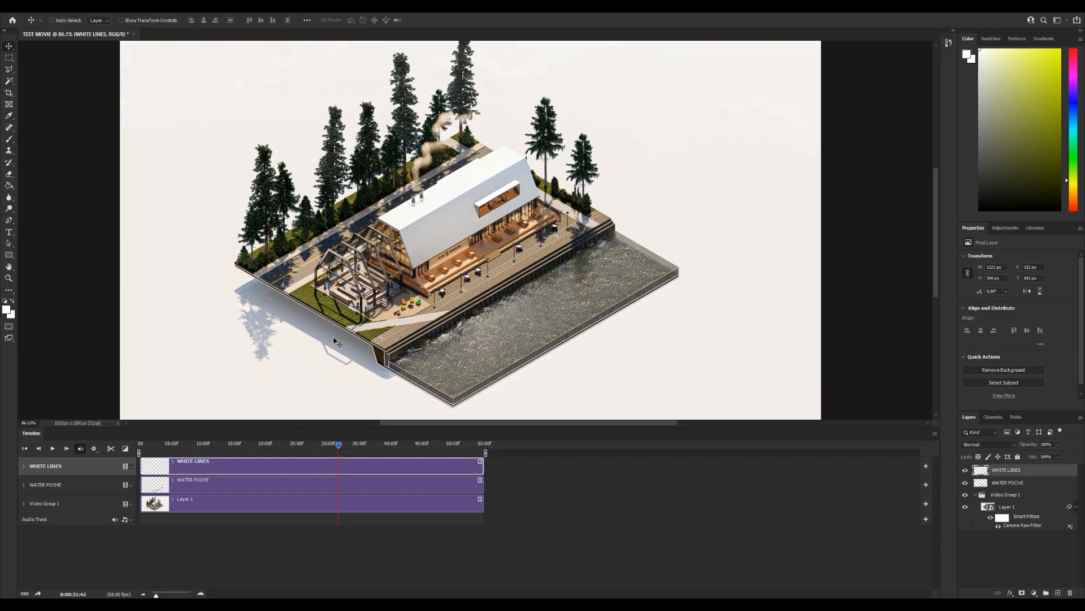
Add the white text KAYAK TAPHOUSE in 24 pt Gotham Bold on the background beside the water's cut face
{"action": "scroll", "coordinate": [603, 351], "scroll_direction": "up", "scroll_amount": 5, "text": "alt"}
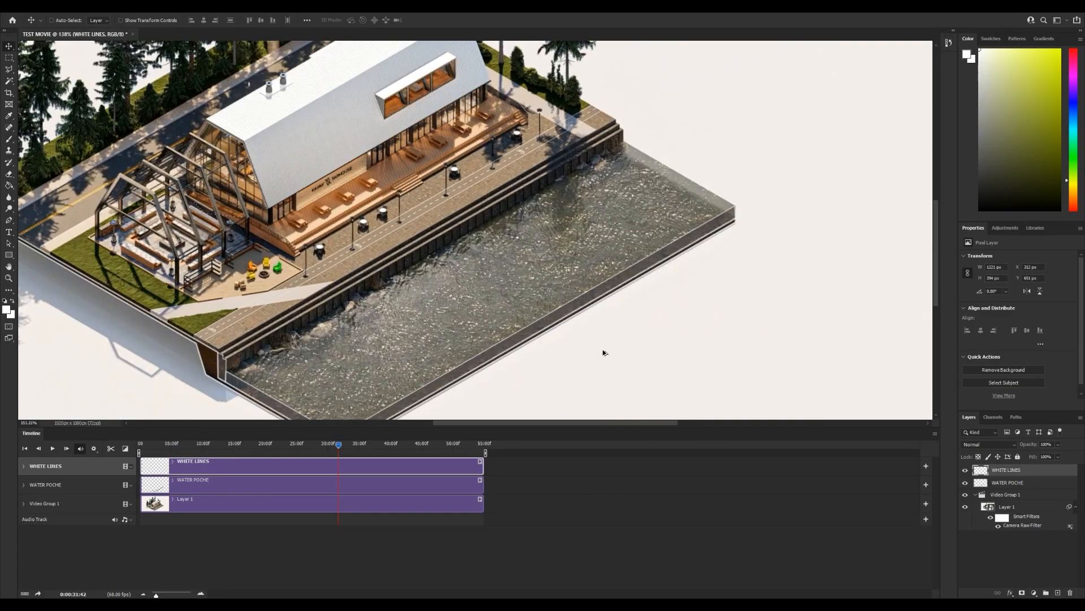
{"action": "key", "text": "t"}
{"action": "left_click", "coordinate": [652, 297]}
{"action": "type", "text": "KAYAK TAPHOUSE"}
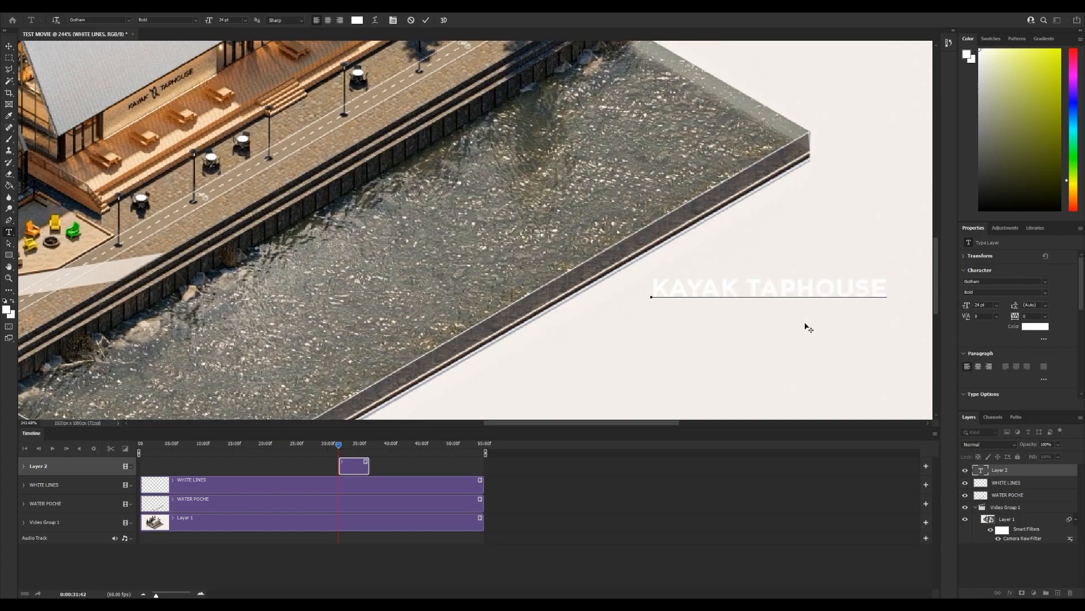
{"action": "key", "text": "ctrl+Return"}
Move, shrink and skew the KAYAK TAPHOUSE text to fit inside the water's cut face near the far corner
{"action": "scroll", "coordinate": [775, 306], "scroll_direction": "up", "scroll_amount": 2, "text": "alt"}
{"action": "key", "text": "v"}
{"action": "left_click_drag", "start_coordinate": [812, 291], "coordinate": [736, 217]}
{"action": "left_click_drag", "start_coordinate": [656, 287], "coordinate": [455, 342]}
{"action": "left_click_drag", "start_coordinate": [597, 274], "coordinate": [618, 138]}
{"action": "key", "text": "ctrl+t"}
{"action": "left_click_drag", "start_coordinate": [314, 222], "coordinate": [465, 246]}
{"action": "scroll", "coordinate": [597, 154], "scroll_direction": "up", "scroll_amount": 6, "text": "alt"}
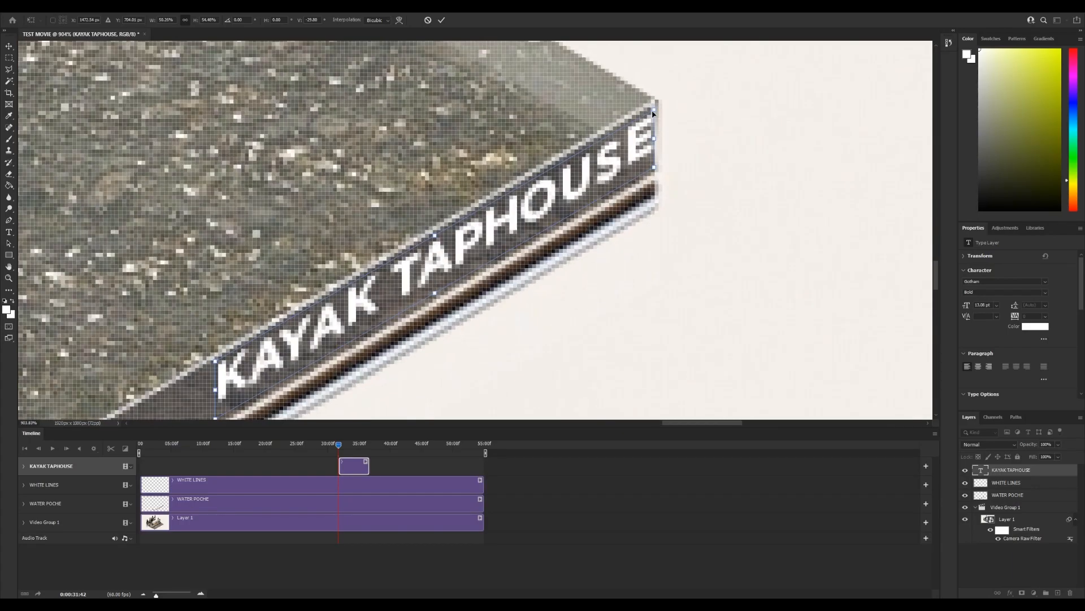
{"action": "left_click_drag", "start_coordinate": [654, 109], "coordinate": [598, 181], "text": "ctrl"}
{"action": "key", "text": "Return"}
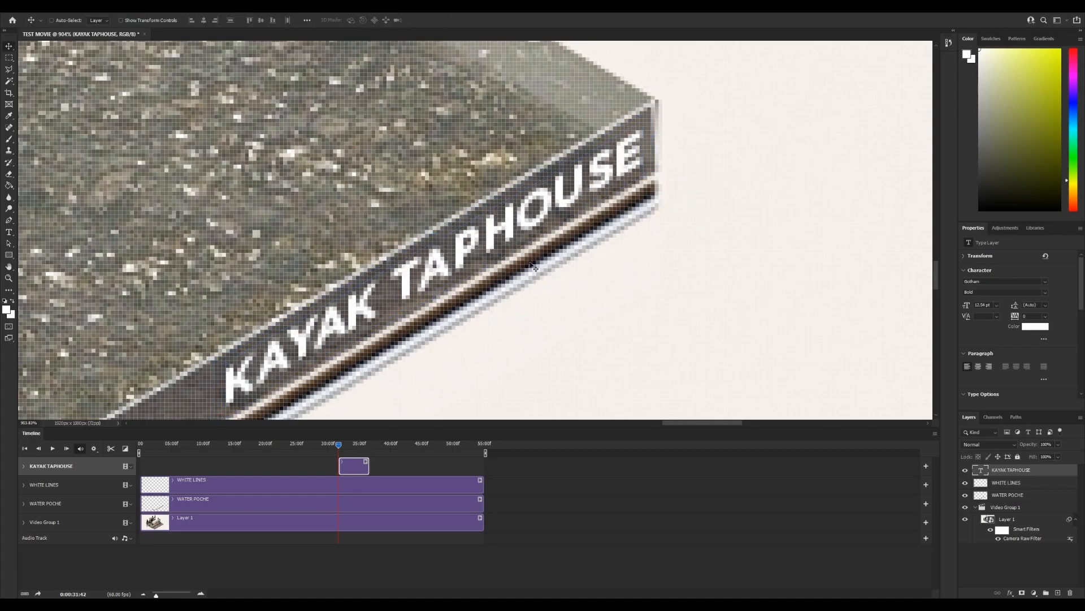
Stretch the KAYAK TAPHOUSE clip across the video's full length
{"action": "scroll", "coordinate": [593, 204], "scroll_direction": "down", "scroll_amount": 13, "text": "alt"}
{"action": "left_click_drag", "start_coordinate": [338, 462], "coordinate": [141, 462]}
{"action": "left_click", "coordinate": [371, 471]}
{"action": "left_click_drag", "start_coordinate": [368, 468], "coordinate": [484, 467]}
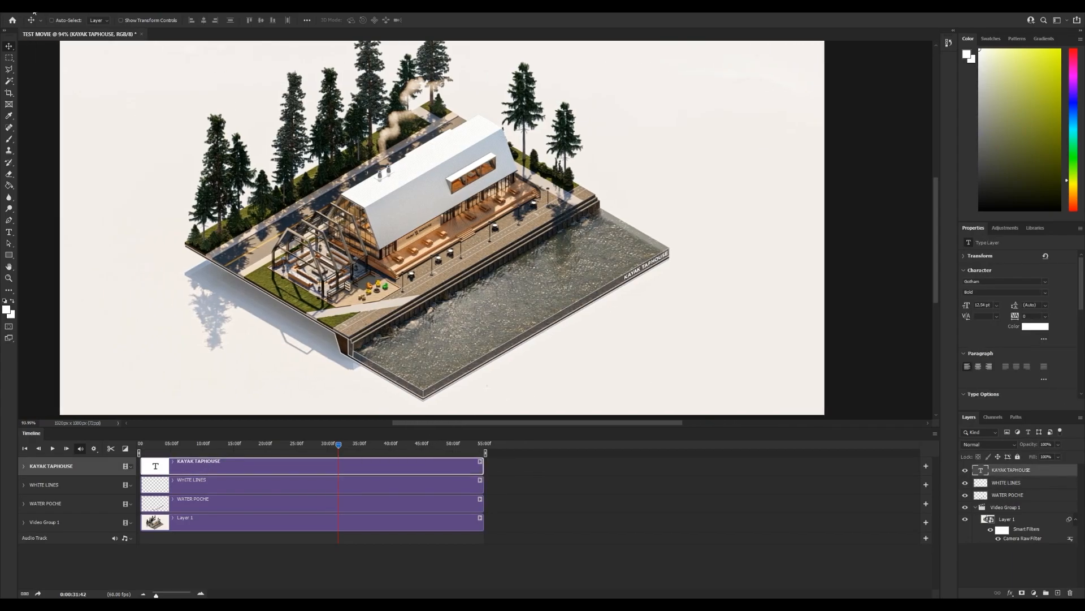
Open TEST RENDER.psd and bring its render layer into the TEST MOVIE document
{"action": "left_click", "coordinate": [18, 7]}
{"action": "left_click", "coordinate": [35, 26]}
{"action": "scroll", "coordinate": [214, 249], "scroll_direction": "down", "scroll_amount": 2}
{"action": "double_click", "coordinate": [216, 254]}
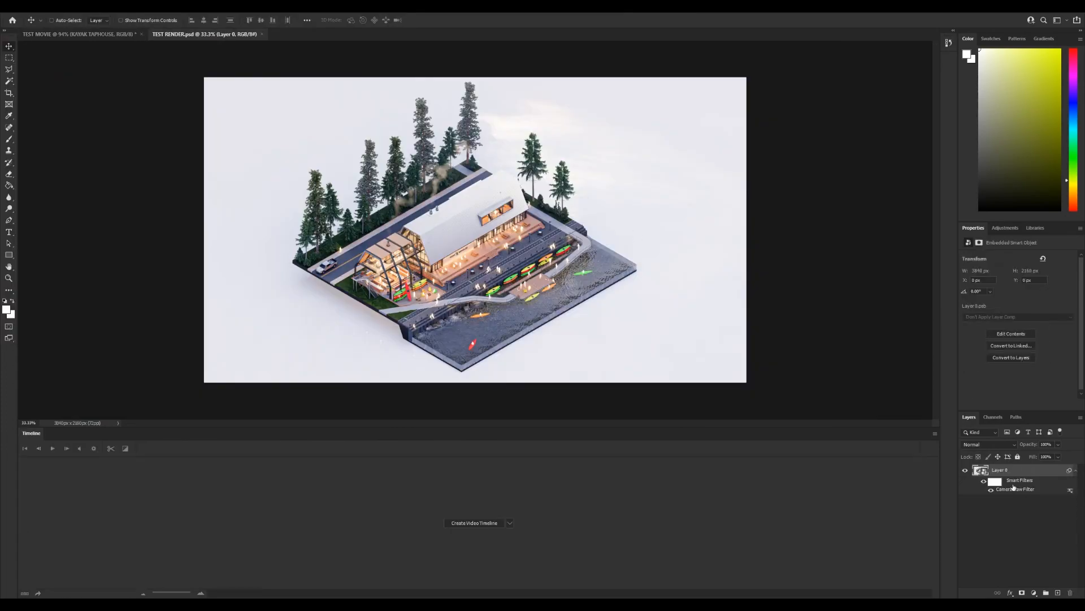
{"action": "left_click_drag", "start_coordinate": [37, 52], "coordinate": [138, 57]}
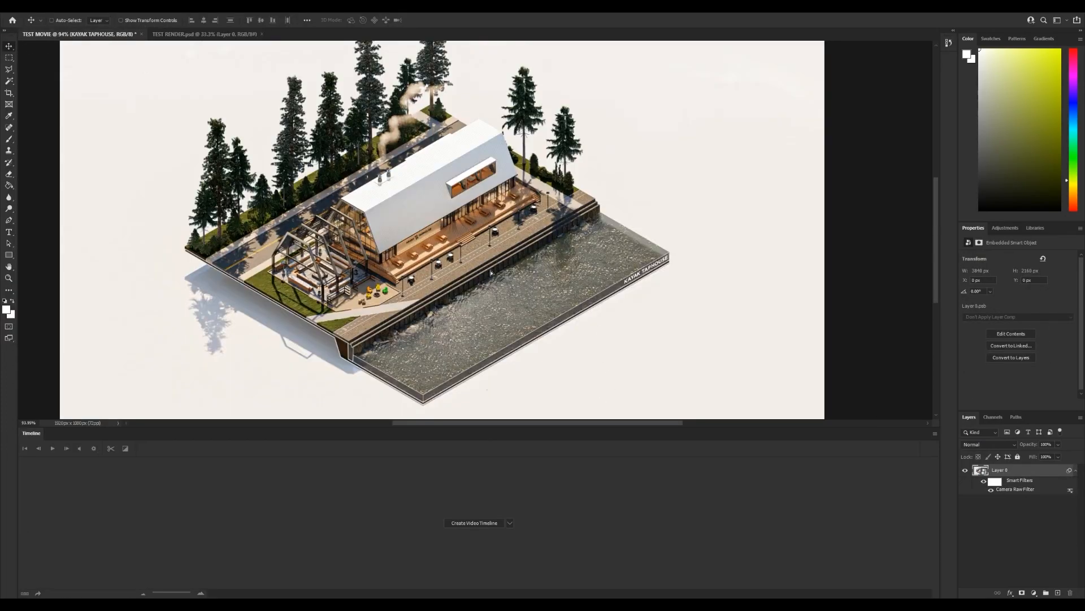
{"action": "left_click_drag", "start_coordinate": [869, 419], "coordinate": [566, 287]}
{"action": "scroll", "coordinate": [510, 304], "scroll_direction": "down", "scroll_amount": 1}
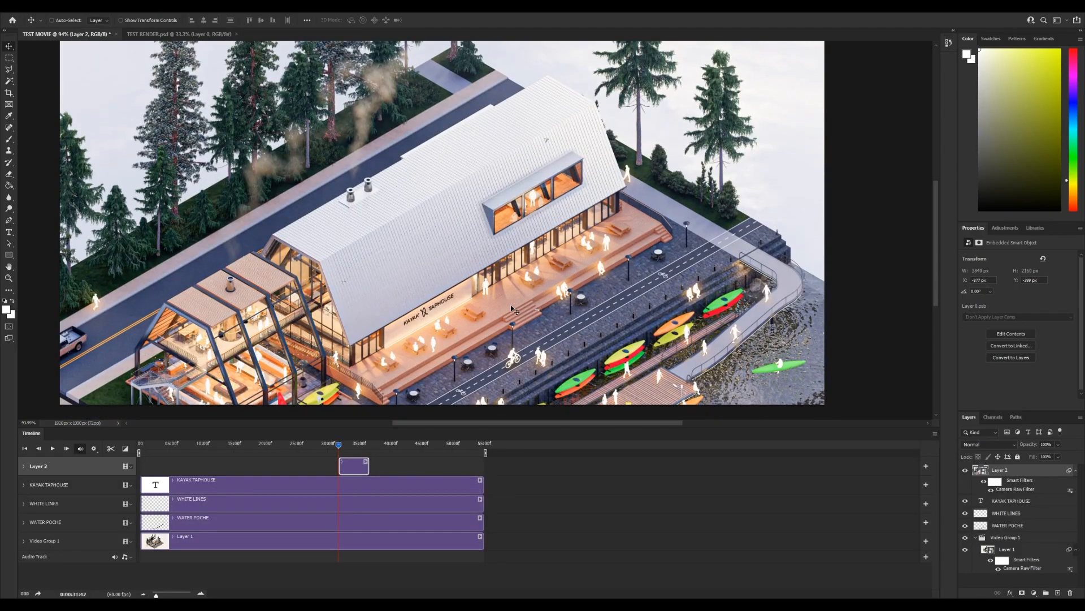
Scale the imported render layer to 50% so that it fits the video canvas exactly
{"action": "scroll", "coordinate": [512, 320], "scroll_direction": "down", "scroll_amount": 5, "text": "alt"}
{"action": "key", "text": "ctrl+t"}
{"action": "key", "text": "Return"}
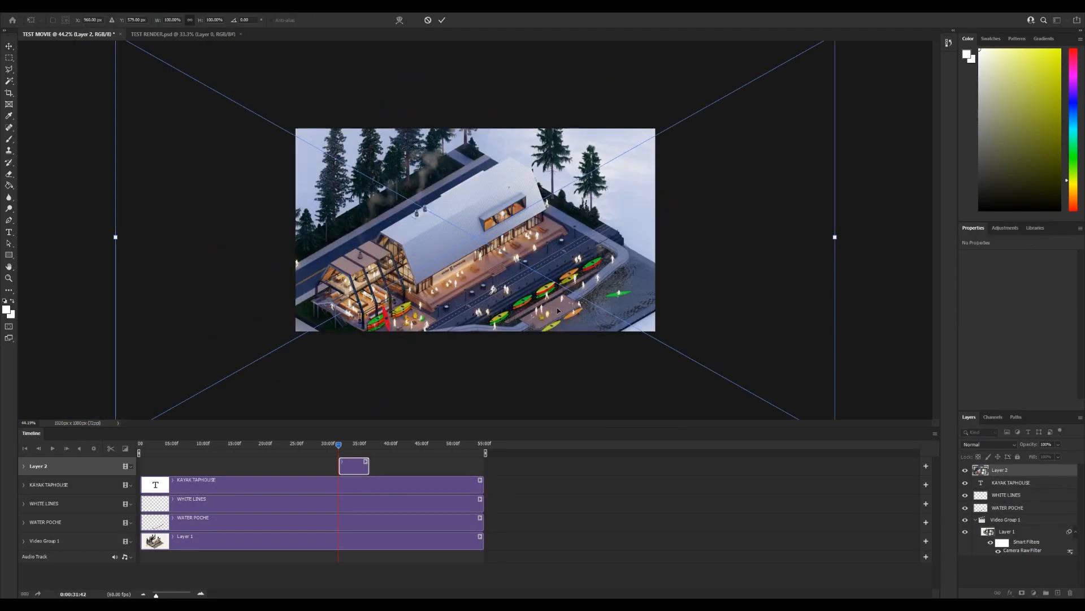
{"action": "left_click_drag", "start_coordinate": [844, 238], "coordinate": [655, 238], "text": "shift"}
{"action": "left_click_drag", "start_coordinate": [115, 237], "coordinate": [297, 241]}
{"action": "left_click_drag", "start_coordinate": [476, 389], "coordinate": [478, 330]}
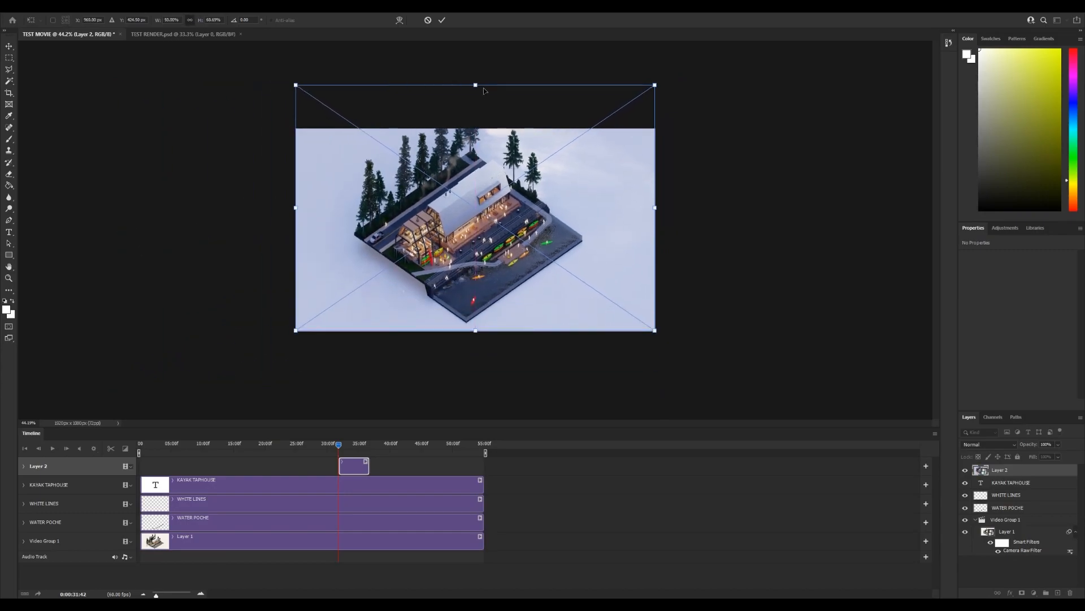
{"action": "left_click_drag", "start_coordinate": [476, 84], "coordinate": [483, 125]}
{"action": "scroll", "coordinate": [540, 227], "scroll_direction": "up", "scroll_amount": 5, "text": "alt"}
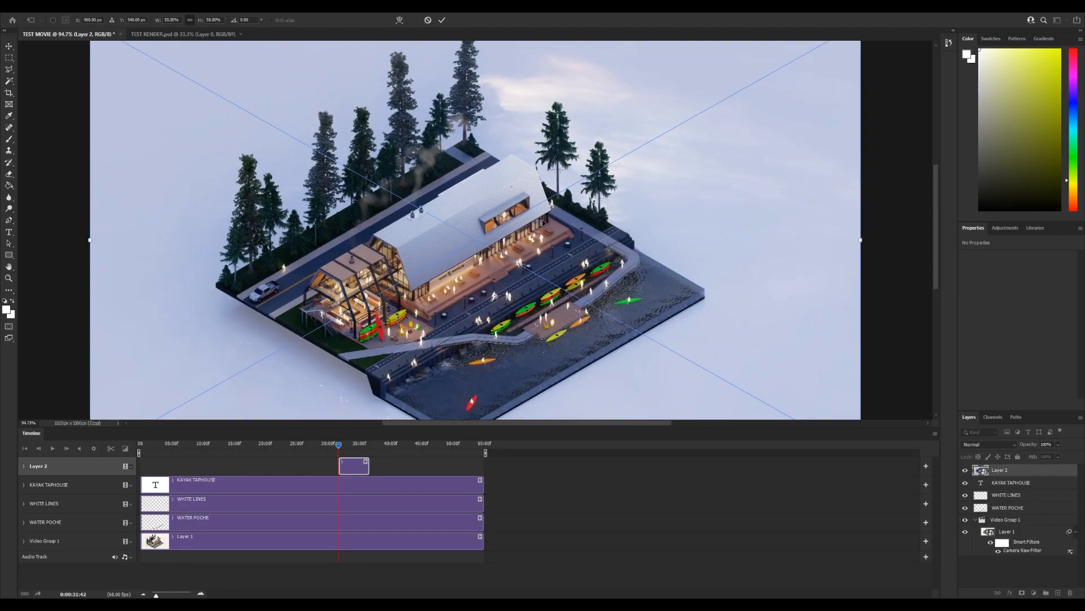
{"action": "key", "text": "Return"}
Toggle the render layer's visibility to compare its alignment with the video frame beneath
{"action": "scroll", "coordinate": [735, 359], "scroll_direction": "down", "scroll_amount": 2, "text": "alt"}
{"action": "left_click", "coordinate": [966, 470]}
{"action": "left_click", "coordinate": [966, 471]}
{"action": "left_click", "coordinate": [966, 470]}
{"action": "left_click", "coordinate": [965, 470]}
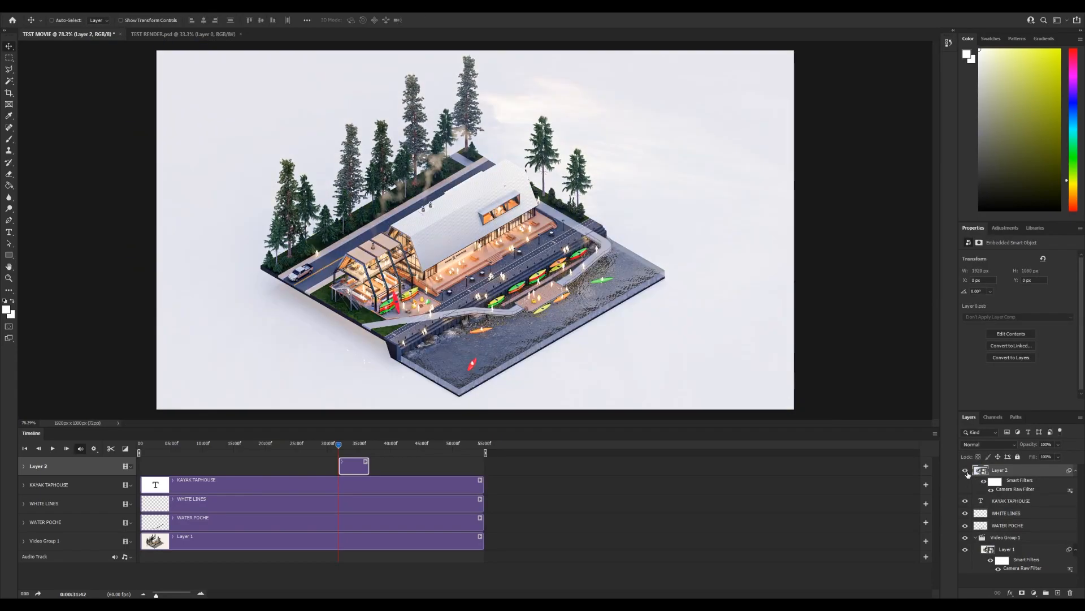
Place the render layer's clip directly after the other clips, starting at 55 seconds, and enlarge the timeline around that join
{"action": "left_click_drag", "start_coordinate": [353, 472], "coordinate": [500, 466]}
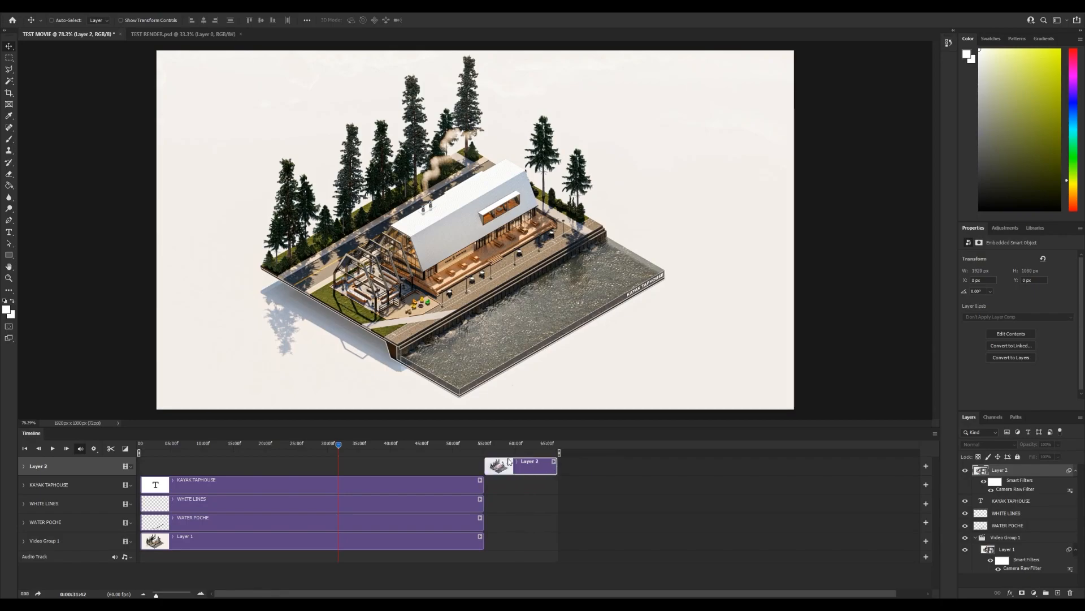
{"action": "left_click", "coordinate": [472, 447]}
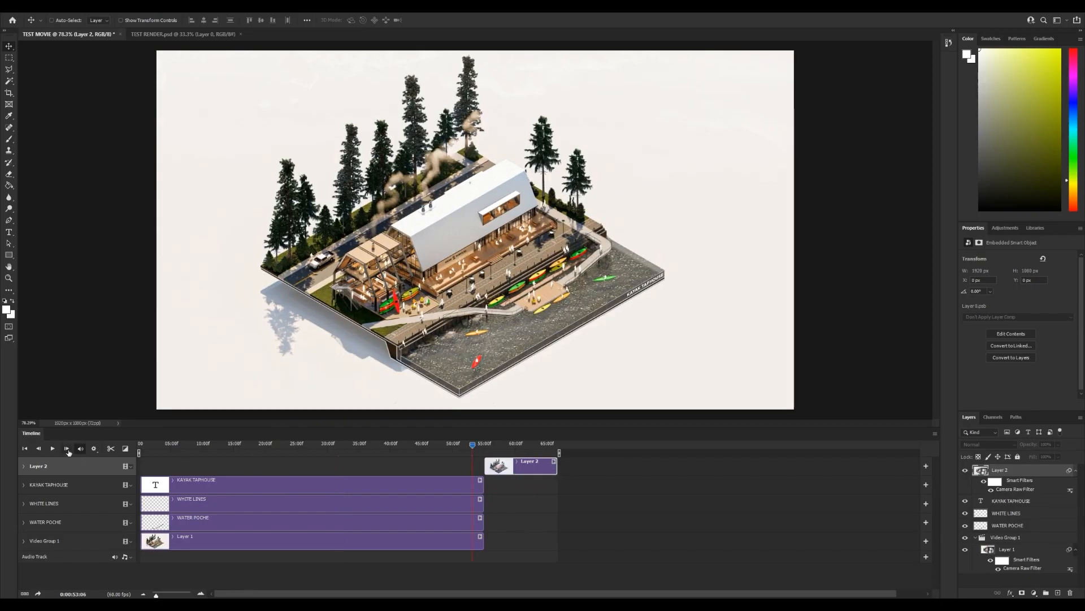
{"action": "left_click", "coordinate": [94, 450]}
{"action": "left_click_drag", "start_coordinate": [156, 595], "coordinate": [160, 595]}
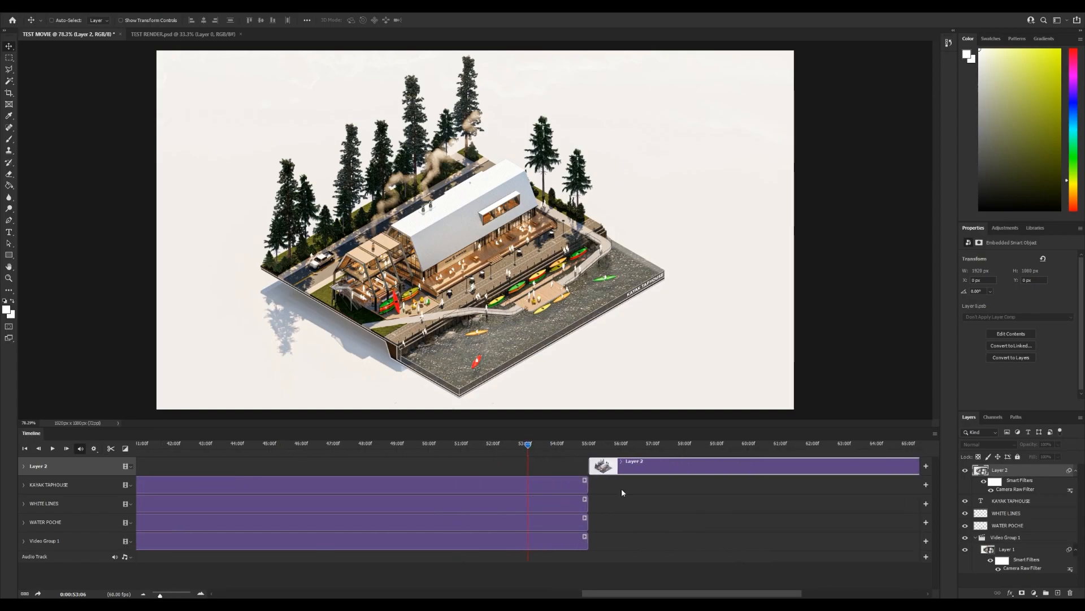
Apply a fade transition to the start of the render clip and overlap it with the end of the video
{"action": "left_click", "coordinate": [94, 449]}
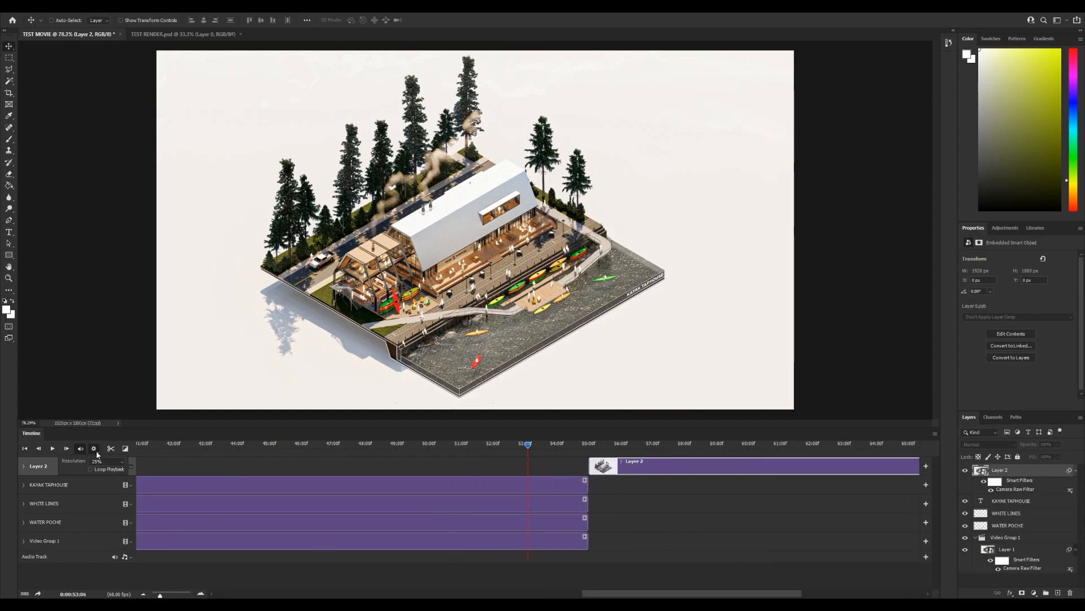
{"action": "left_click", "coordinate": [124, 450]}
{"action": "left_click_drag", "start_coordinate": [591, 477], "coordinate": [591, 473]}
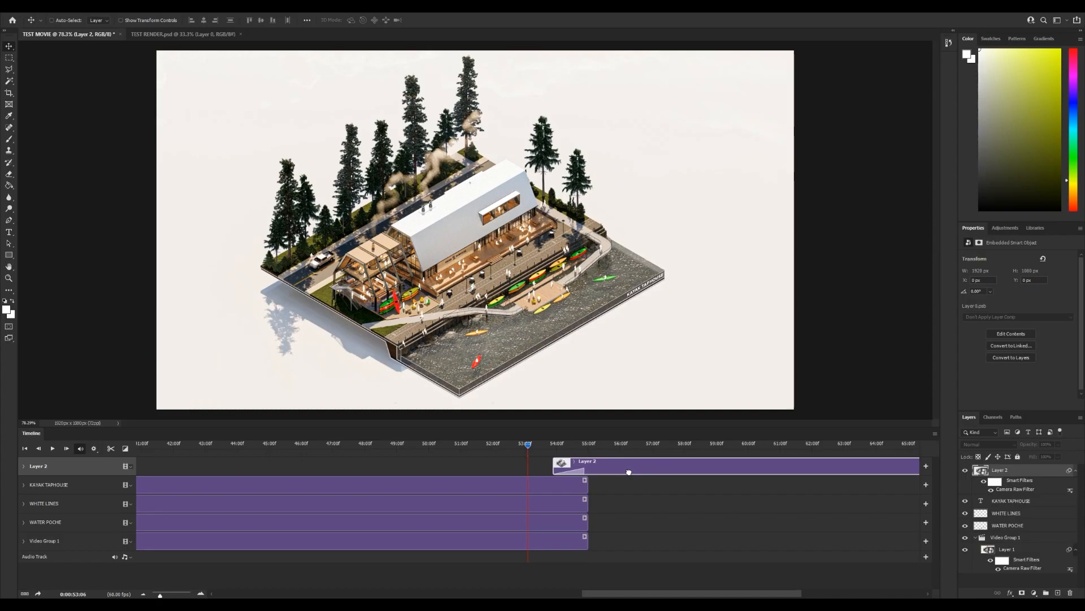
Play the timeline across the fade into the render and check the frames after it
{"action": "left_click", "coordinate": [53, 449]}
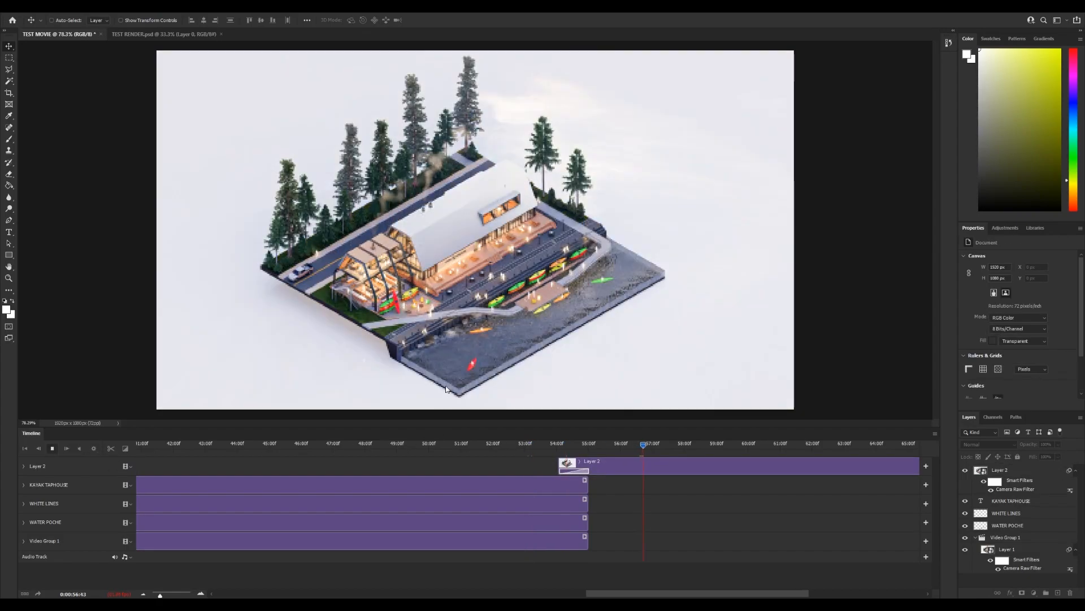
{"action": "key", "text": "space"}
{"action": "left_click_drag", "start_coordinate": [724, 445], "coordinate": [685, 445]}
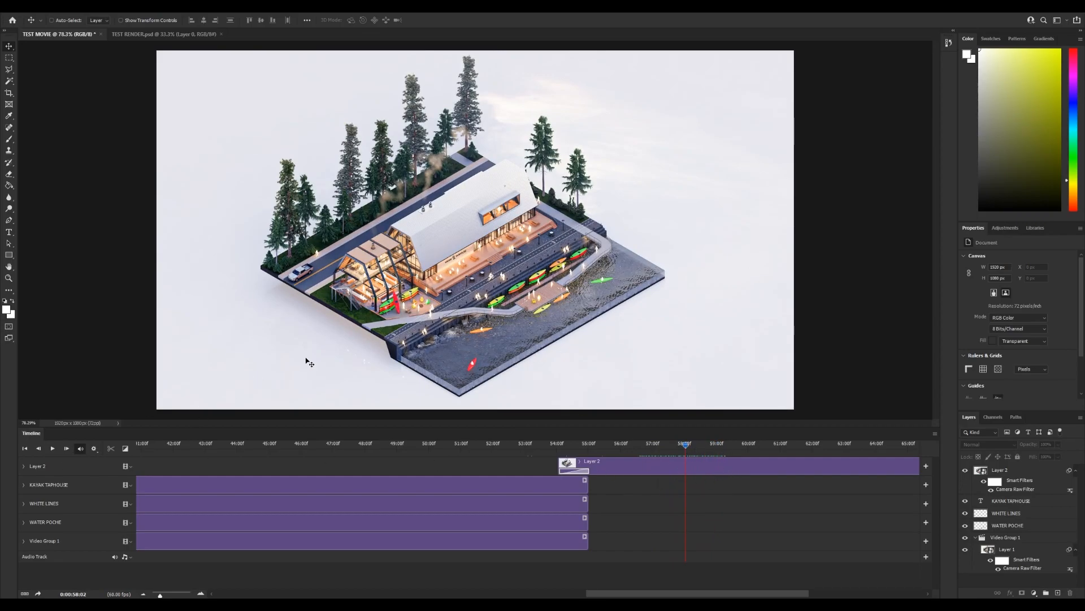
Move the render layer beneath WATER POCHE, directly above the video group
{"action": "left_click", "coordinate": [571, 487]}
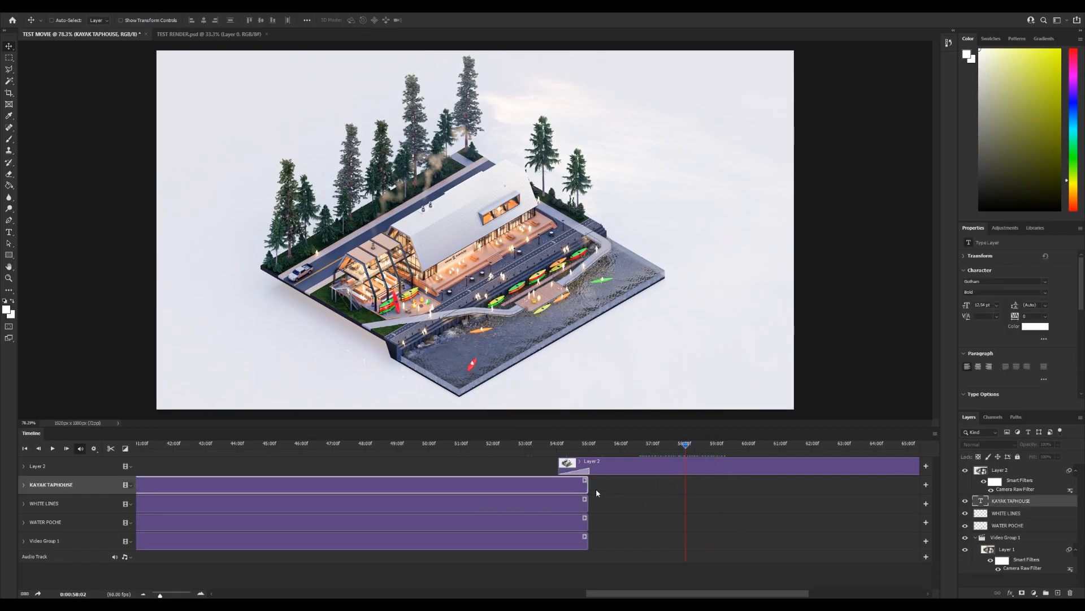
{"action": "left_click_drag", "start_coordinate": [160, 595], "coordinate": [159, 595]}
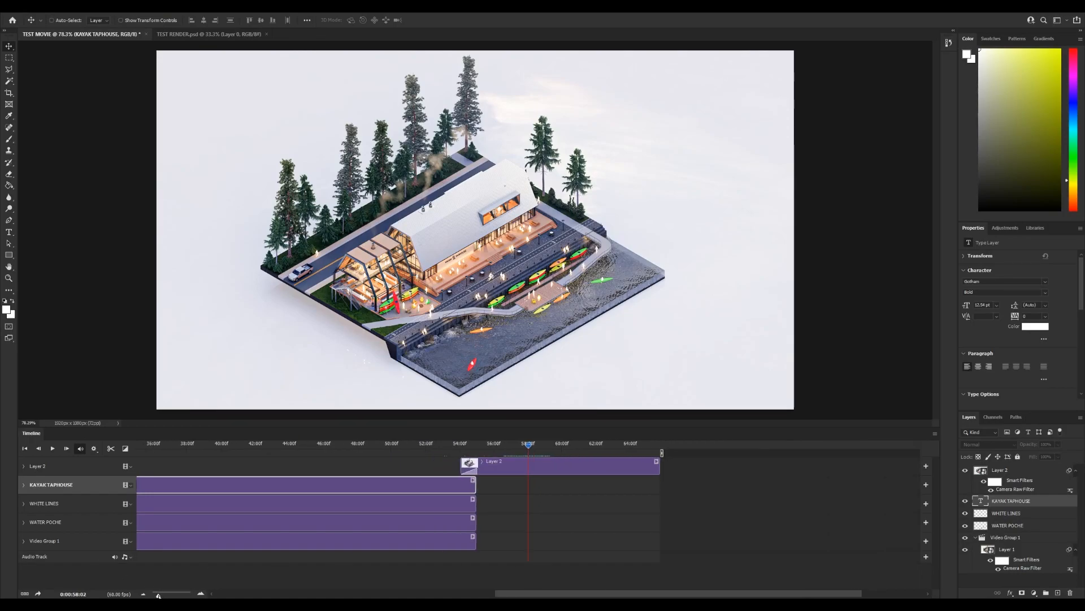
{"action": "left_click_drag", "start_coordinate": [1025, 473], "coordinate": [1020, 529]}
Extend the KAYAK TAPHOUSE, WHITE LINES and WATER POCHE clips to the end of the render clip
{"action": "left_click", "coordinate": [474, 465]}
{"action": "left_click", "coordinate": [474, 485], "text": "shift"}
{"action": "left_click", "coordinate": [474, 503], "text": "shift"}
{"action": "left_click_drag", "start_coordinate": [473, 503], "coordinate": [659, 485]}
{"action": "left_click_drag", "start_coordinate": [474, 466], "coordinate": [659, 466]}
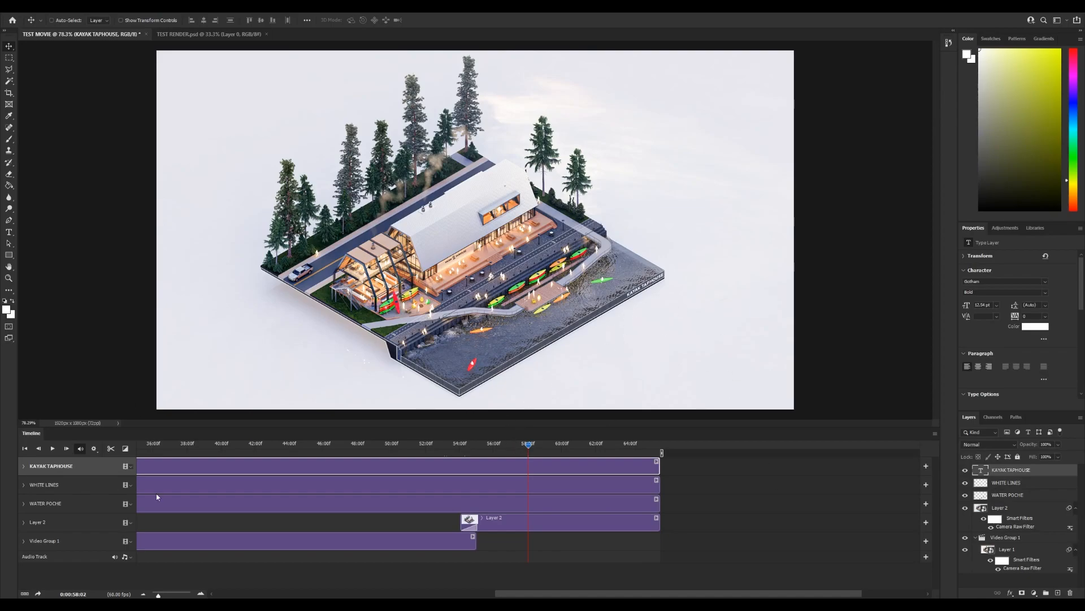
Add Hue/Saturation and Levels adjustment layers above all layers and set the Levels white input to 237
{"action": "left_click", "coordinate": [1005, 227]}
{"action": "left_click", "coordinate": [978, 261]}
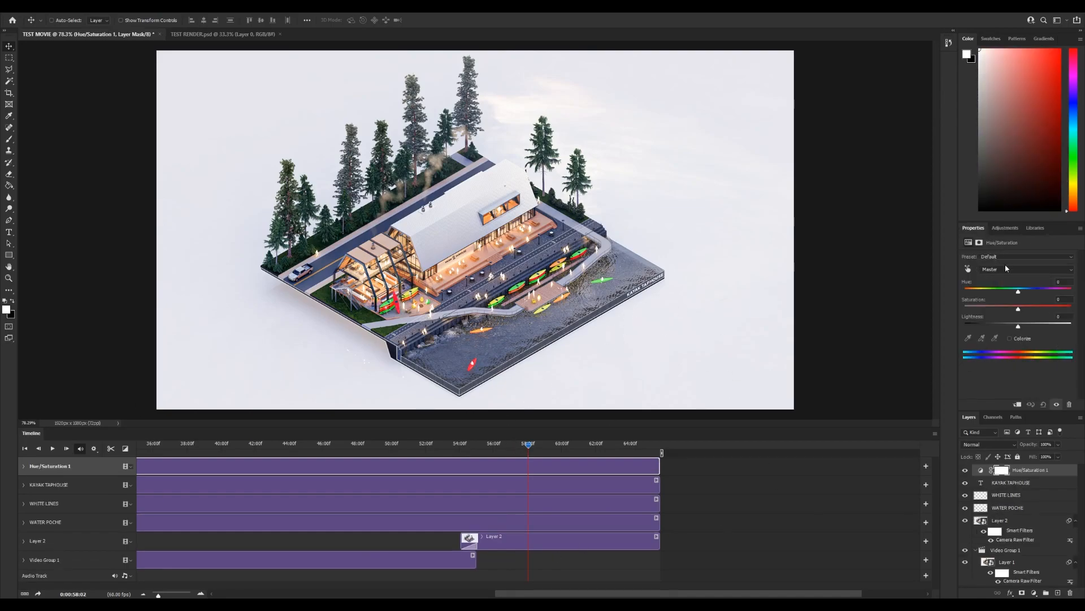
{"action": "left_click", "coordinate": [996, 250]}
{"action": "left_click_drag", "start_coordinate": [1073, 322], "coordinate": [1067, 324]}
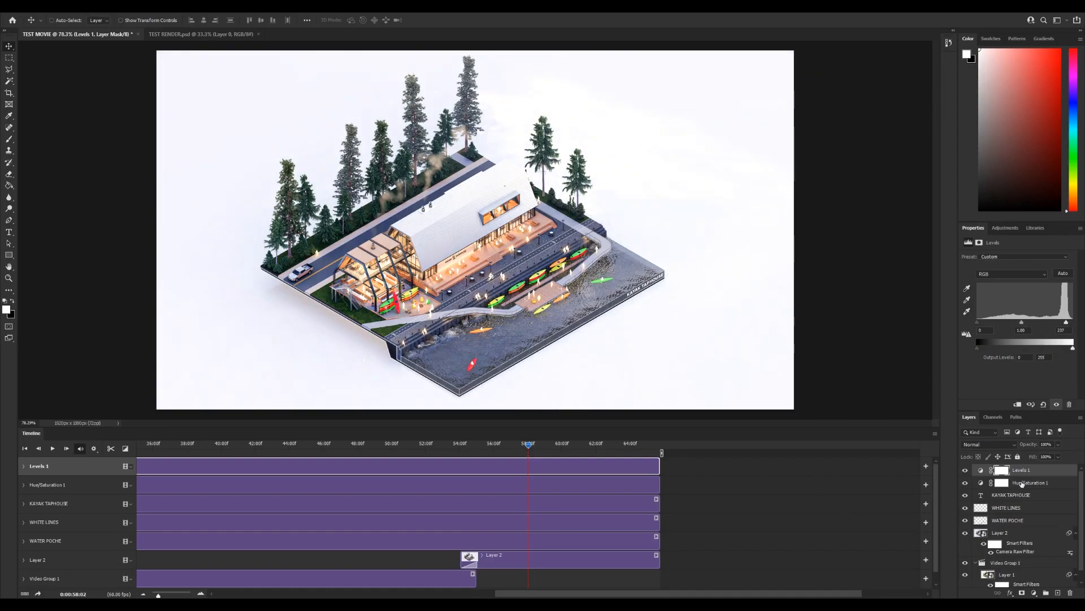
Select the Hue/Saturation adjustment layer, check a movie frame before the fade into the render, and open the video rendering settings
{"action": "left_click", "coordinate": [1041, 483]}
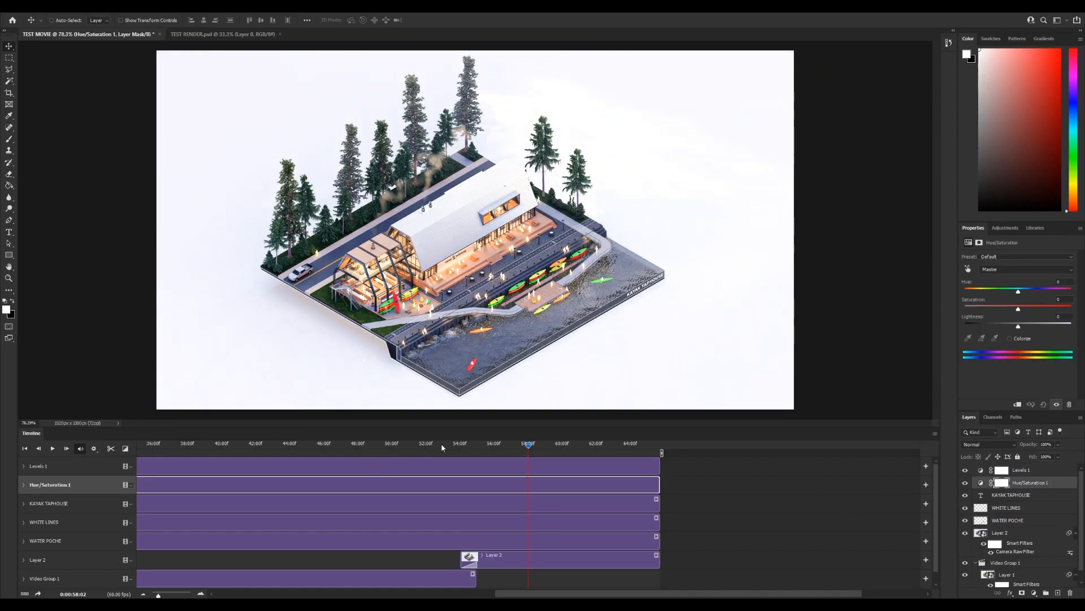
{"action": "left_click_drag", "start_coordinate": [527, 445], "coordinate": [439, 445]}
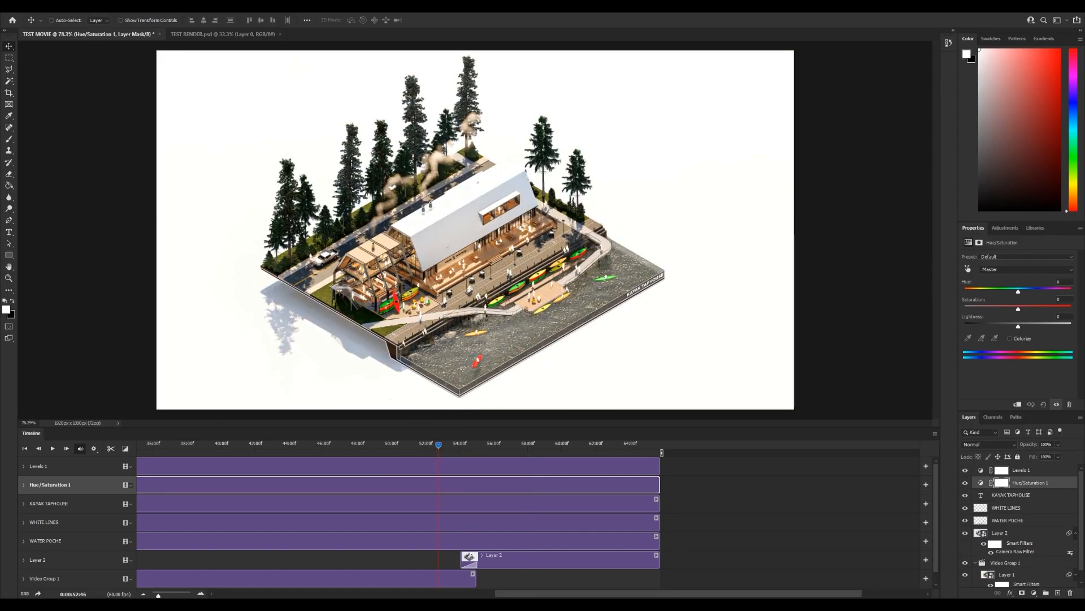
{"action": "left_click", "coordinate": [38, 593]}
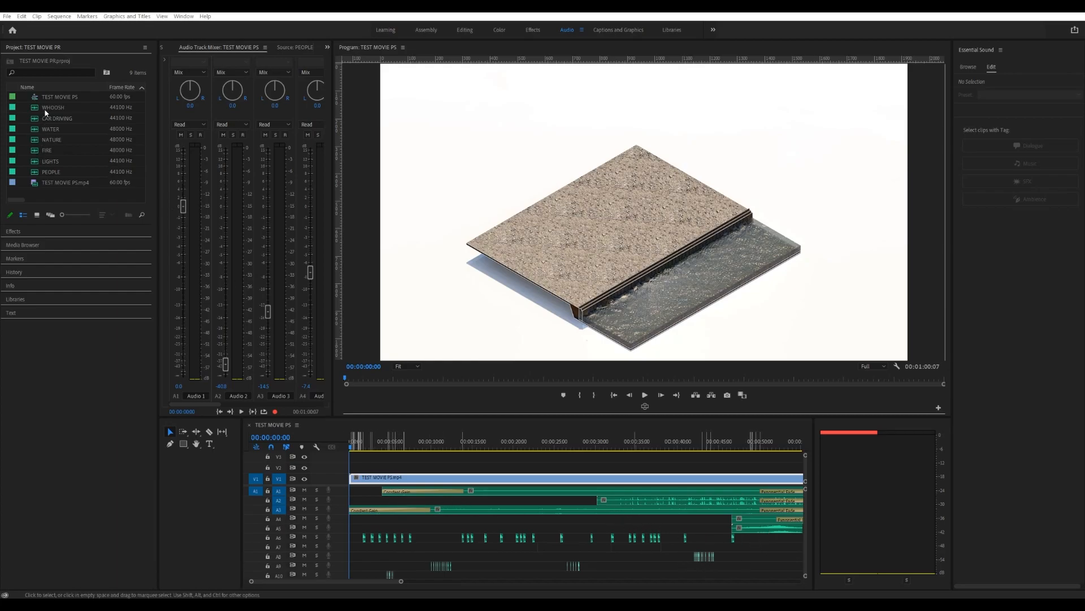
In Premiere Pro, play the first seconds of the TEST MOVIE PS sequence to check the opening sound effects against the picture
{"action": "left_click", "coordinate": [647, 397]}
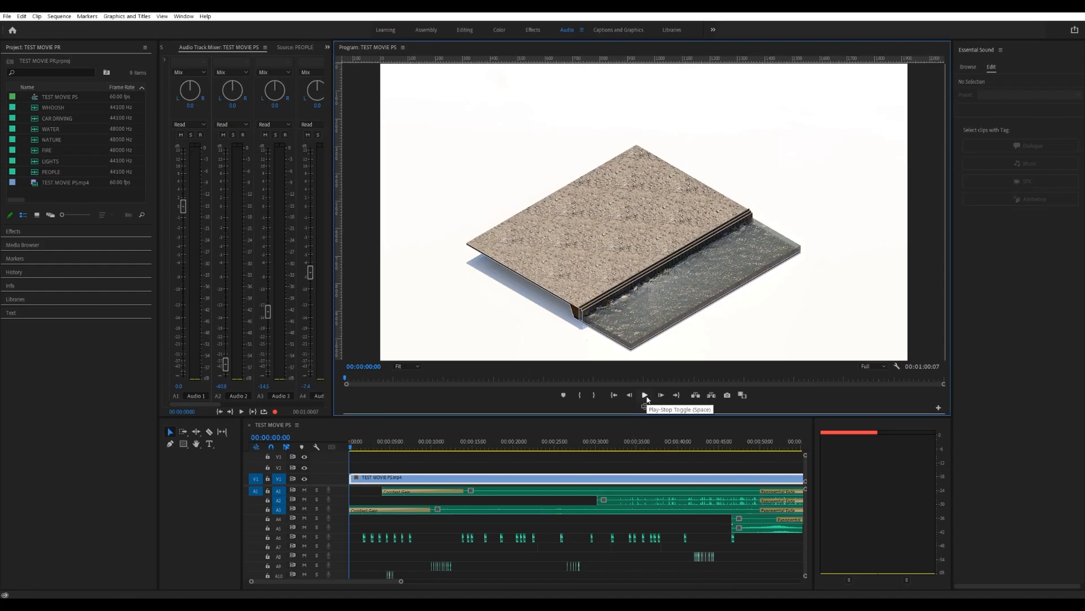
{"action": "left_click", "coordinate": [645, 395]}
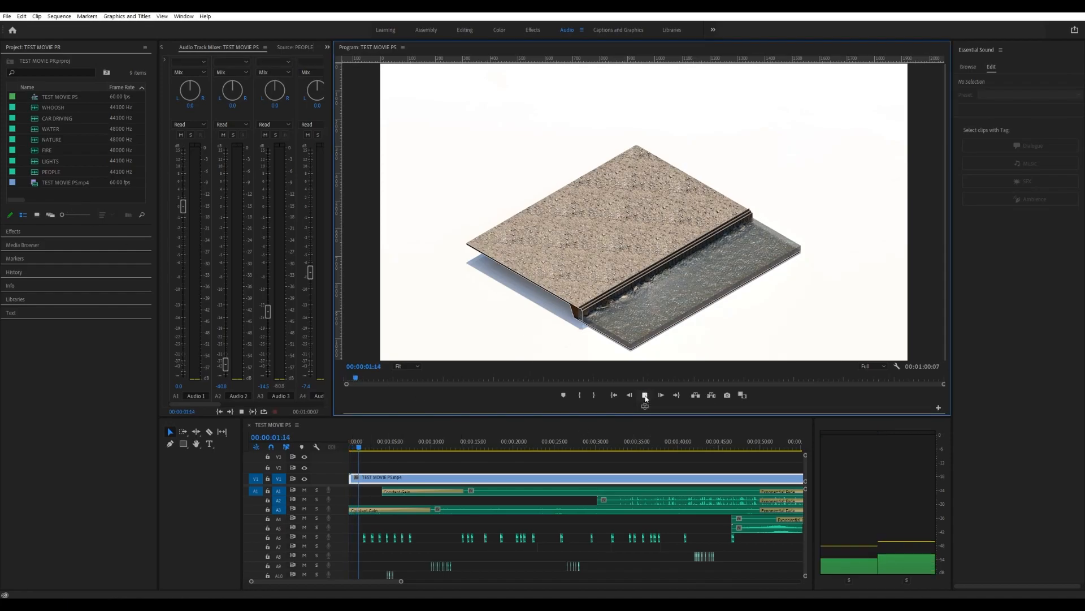
{"action": "left_click", "coordinate": [645, 396]}
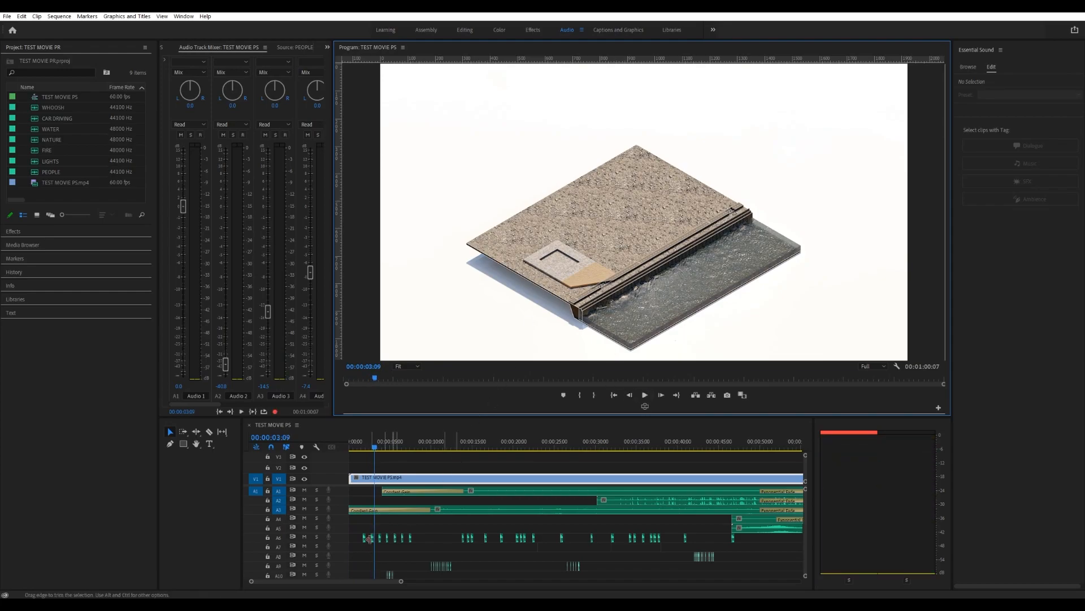
Play the rest of the TEST MOVIE PS sequence to its closing fade, reviewing the layered audio tracks against the building animation
{"action": "left_click", "coordinate": [647, 395]}
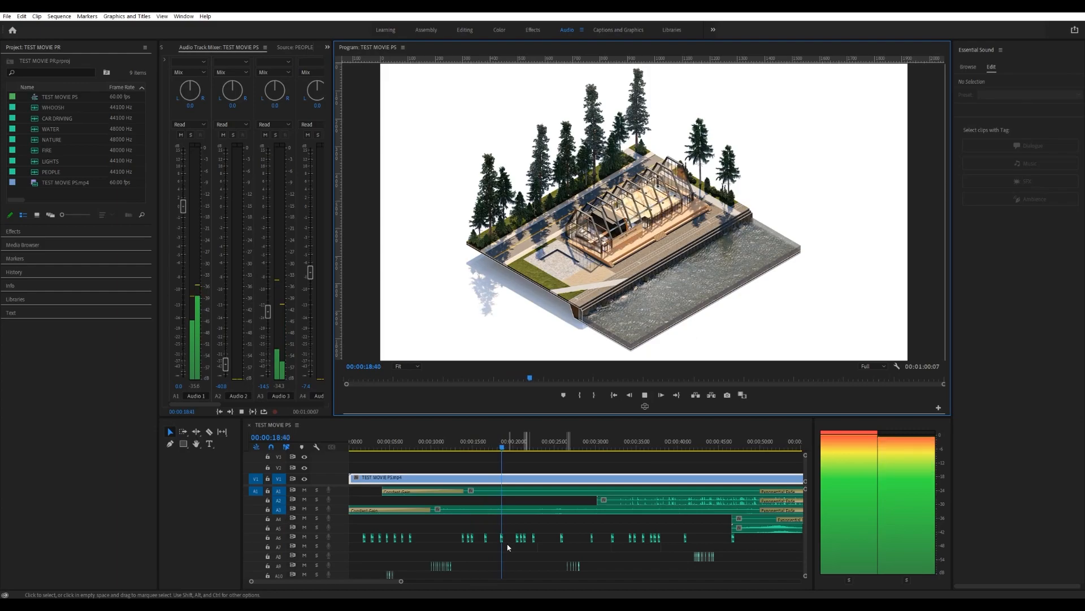
{"action": "left_click", "coordinate": [645, 395]}
{"action": "left_click_drag", "start_coordinate": [510, 449], "coordinate": [441, 472]}
{"action": "left_click", "coordinate": [645, 395]}
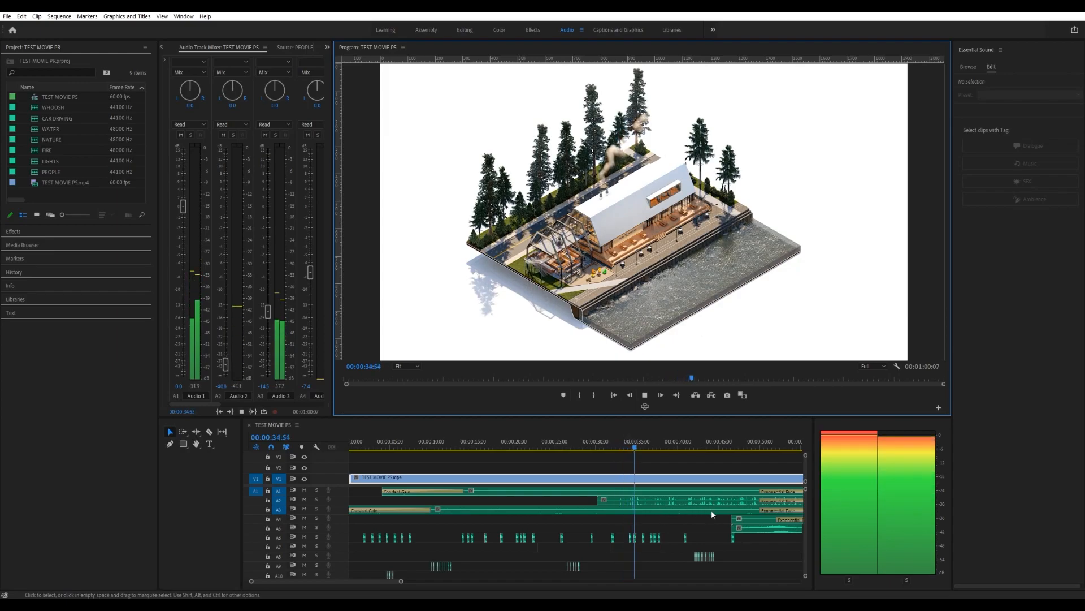
{"action": "scroll", "coordinate": [645, 549], "scroll_direction": "down", "scroll_amount": 1}
{"action": "scroll", "coordinate": [646, 544], "scroll_direction": "down", "scroll_amount": 2}
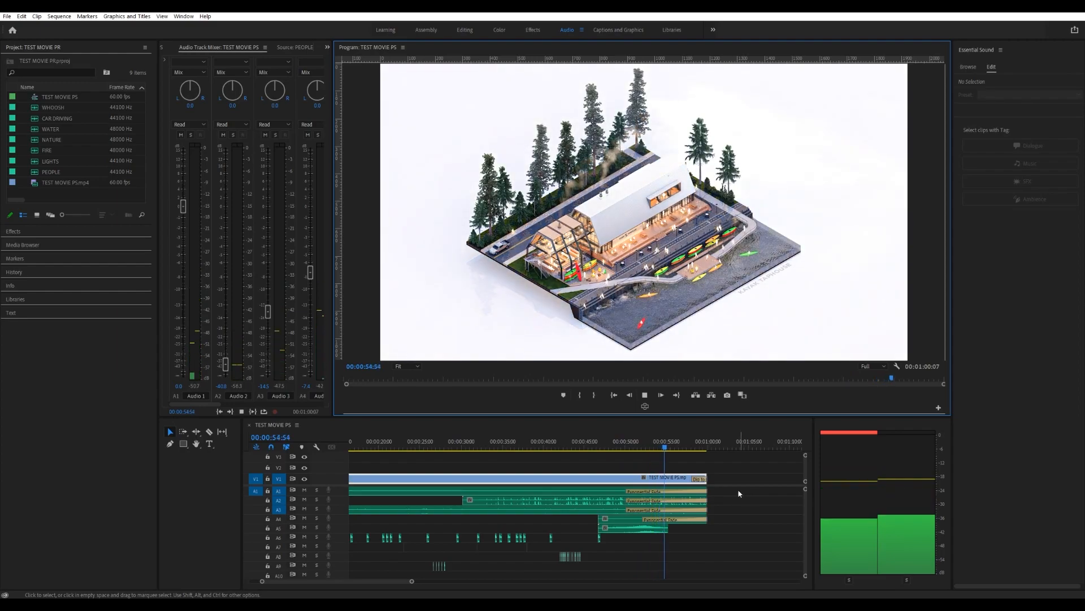
{"action": "left_click", "coordinate": [645, 395]}
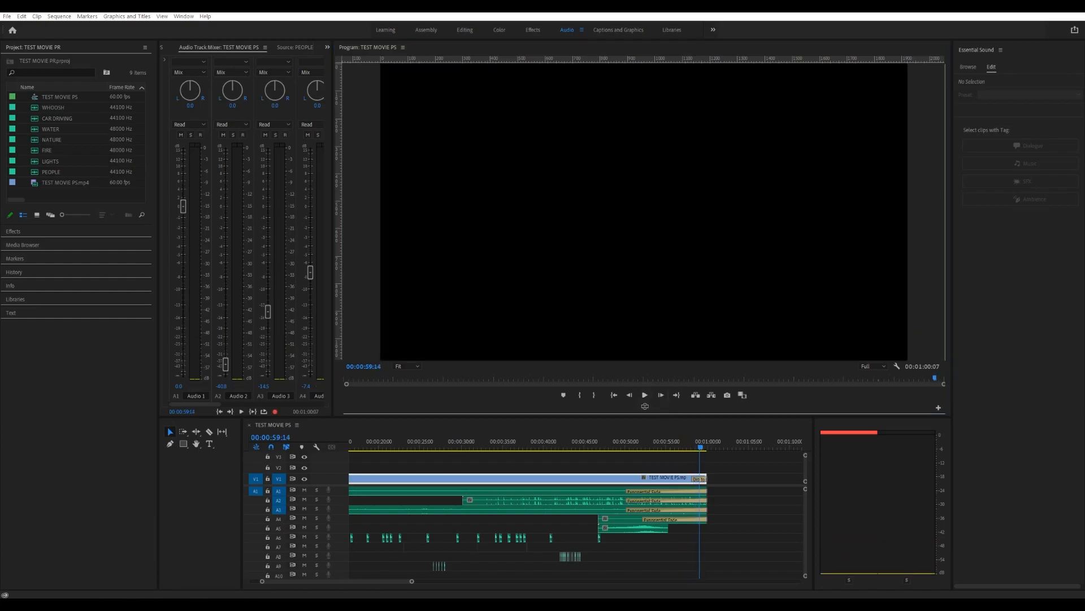